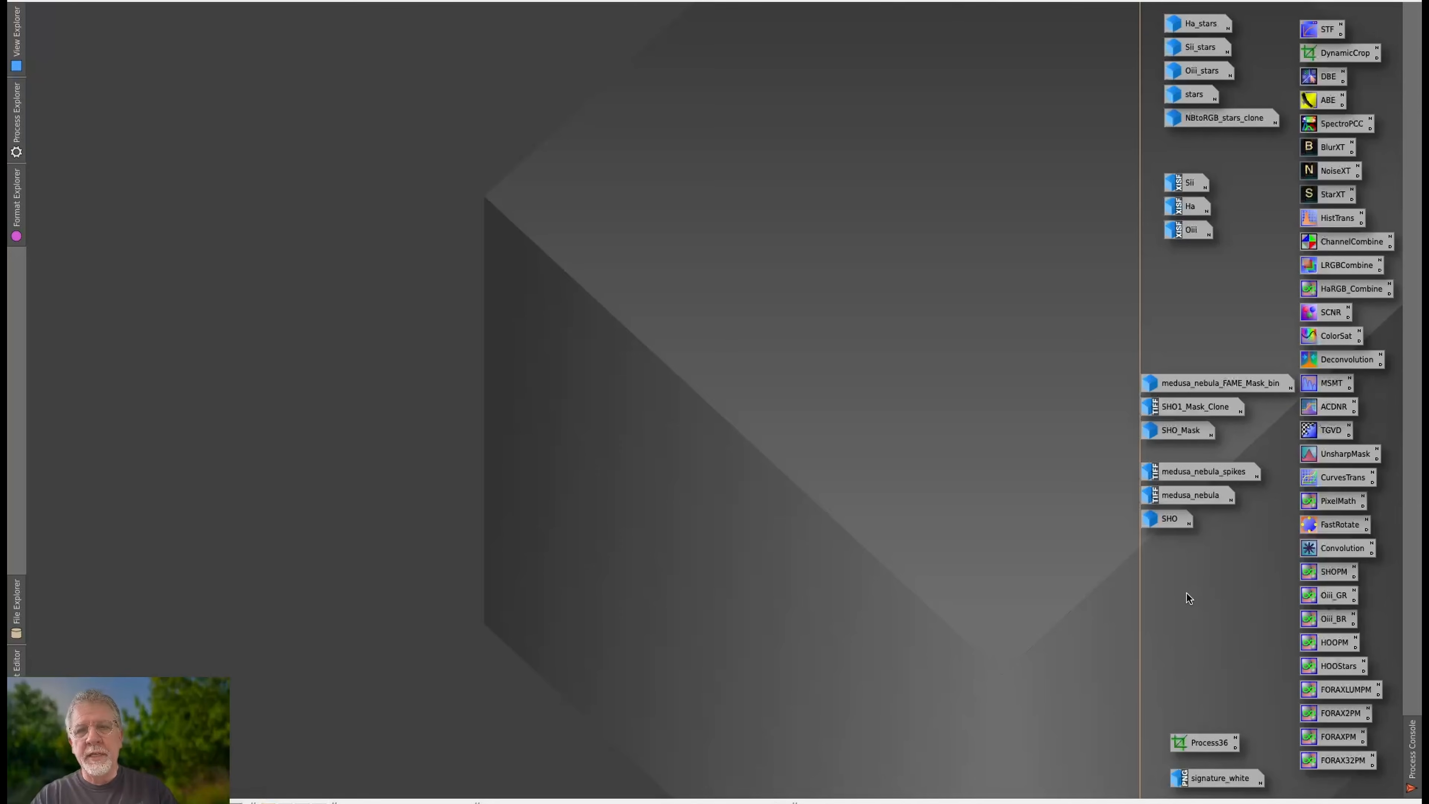
Open the medusa_nebula_spikes image and compare the original and spiked nebula previews in AstroAF Diffraction Spikes at closer zoom.
double_click(1188, 468)
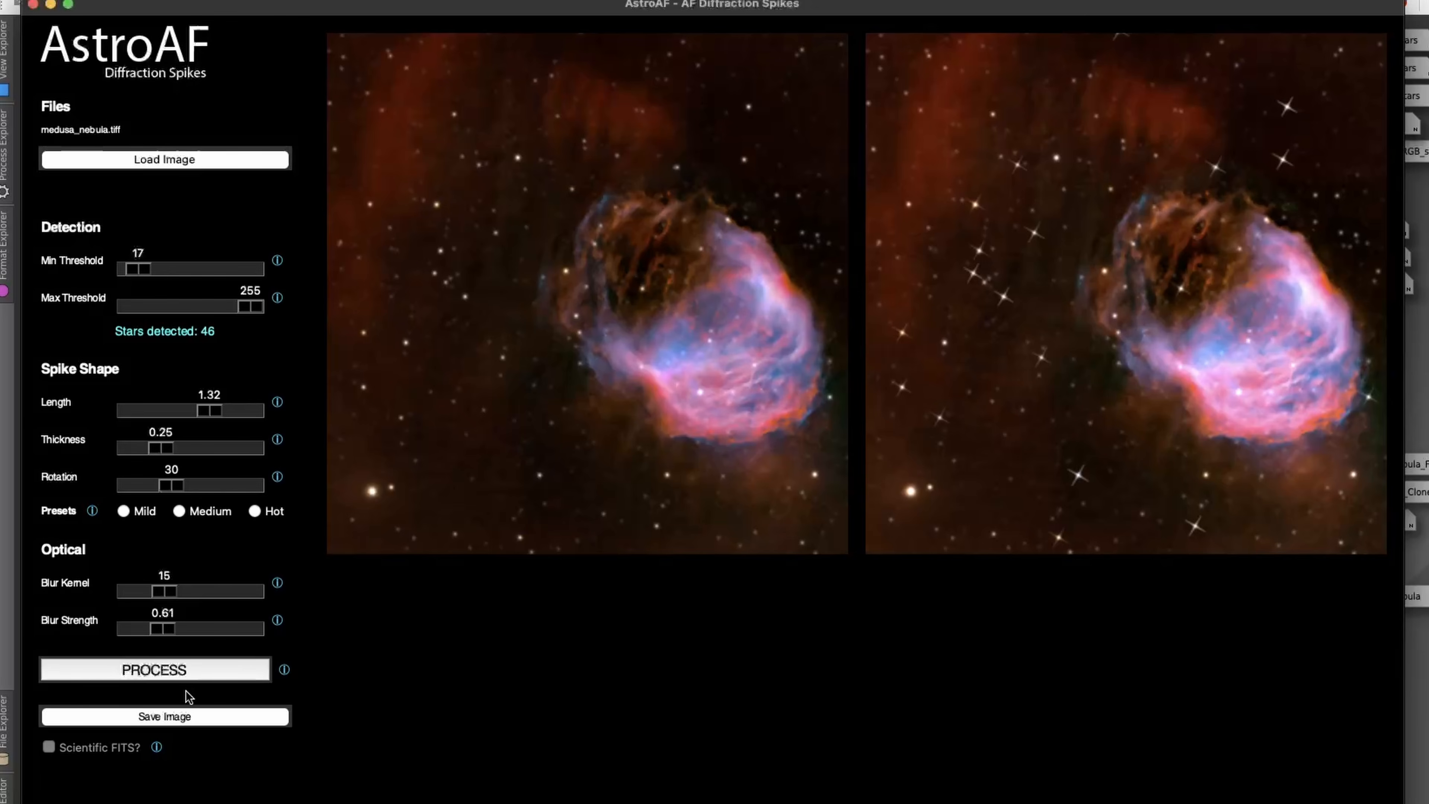
scroll(1051, 309, "up", 1)
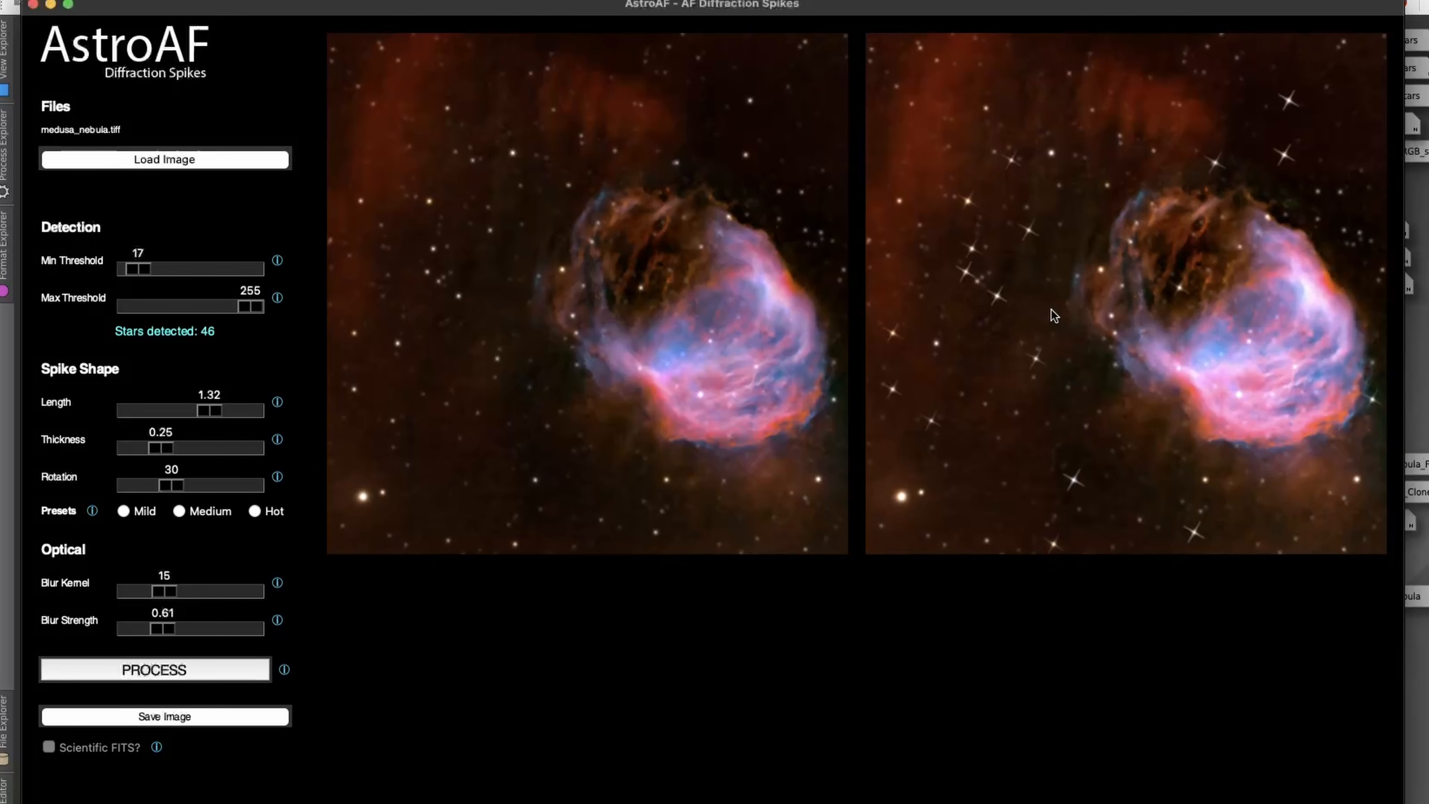
scroll(1054, 316, "up", 3)
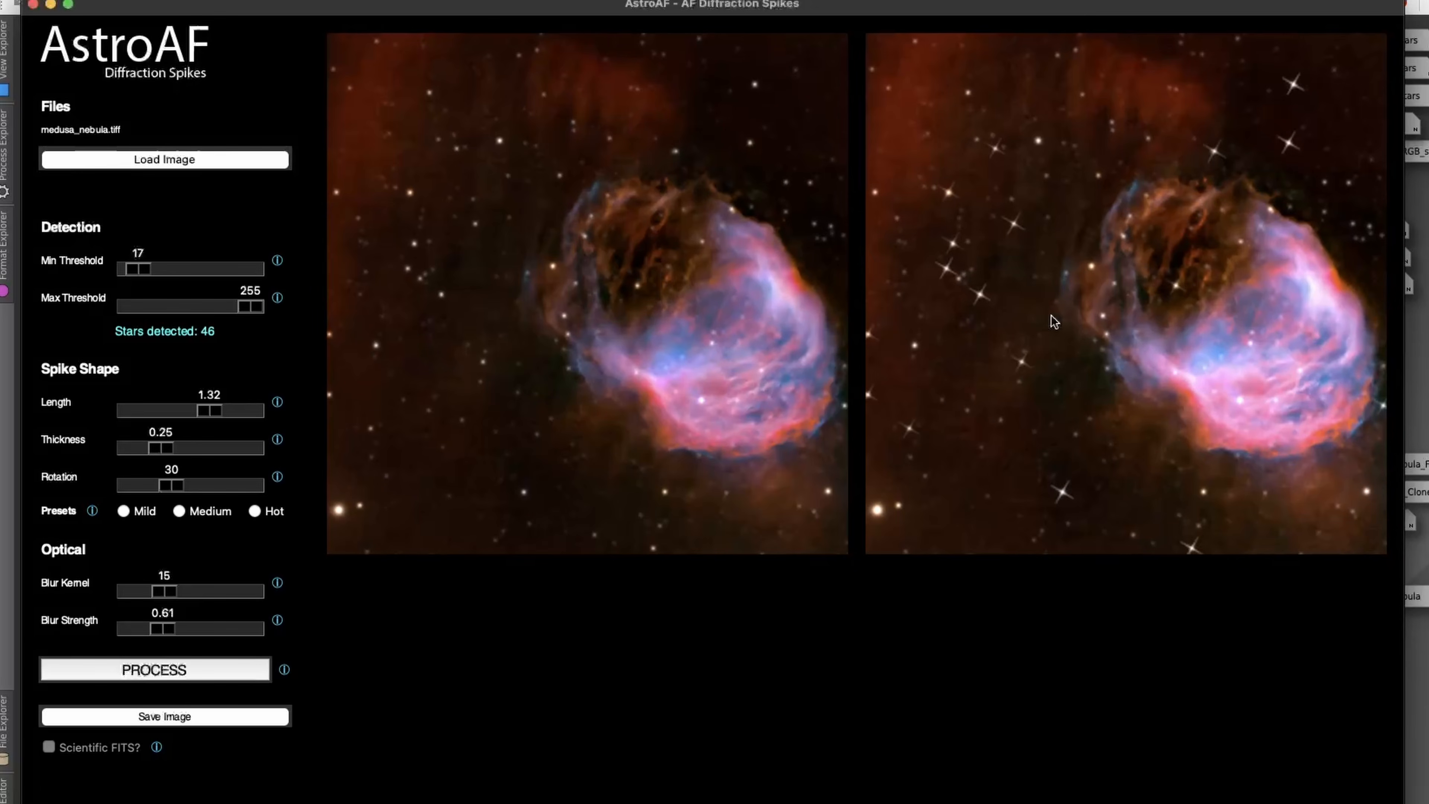
scroll(1052, 318, "up", 1)
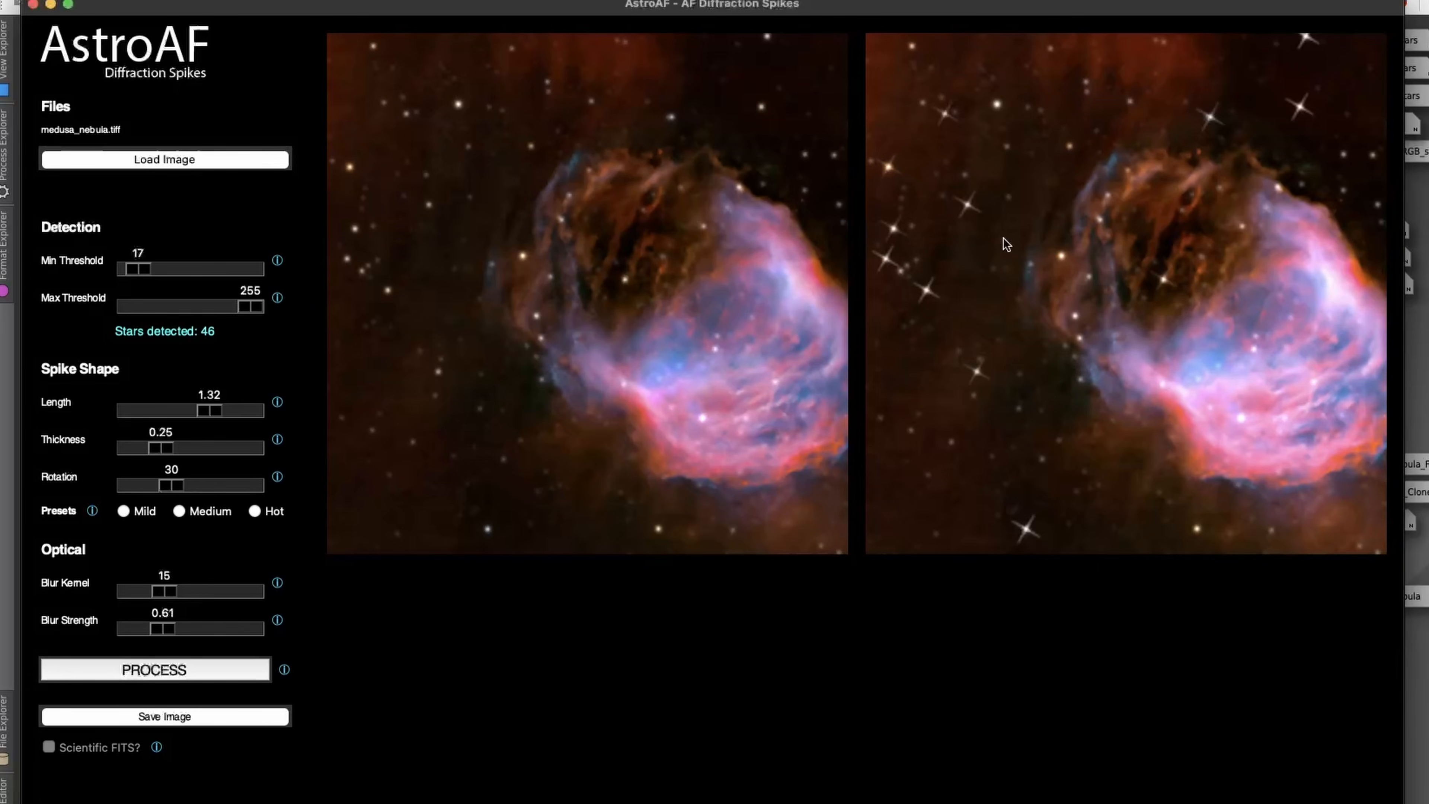
scroll(974, 380, "up", 1)
mouse_move(973, 380)
left_mouse_down()
mouse_move(1168, 198)
mouse_move(1007, 211)
mouse_move(950, 251)
mouse_move(928, 229)
left_mouse_up()
scroll(1036, 304, "up", 3)
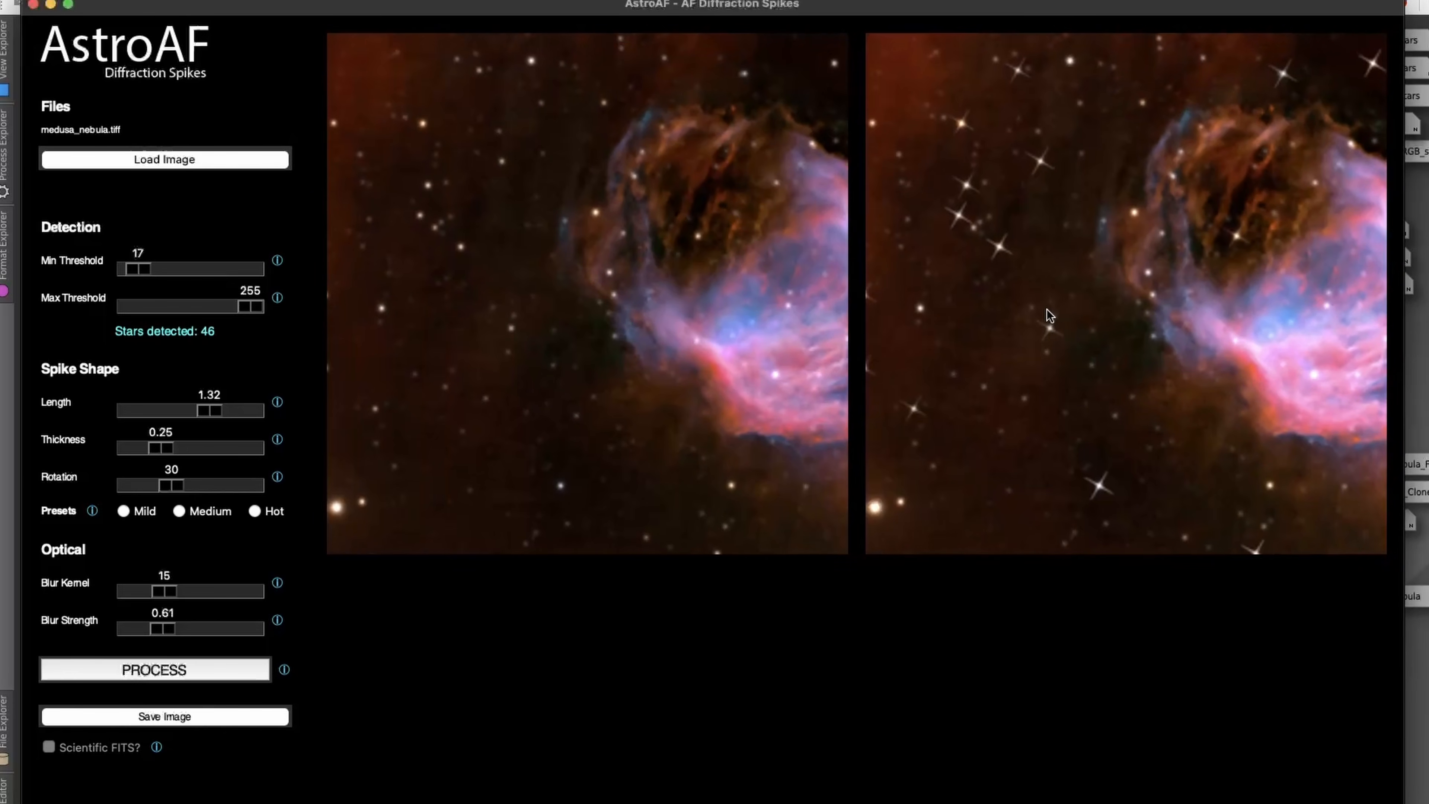
left_click_drag(1060, 306, 1062, 304)
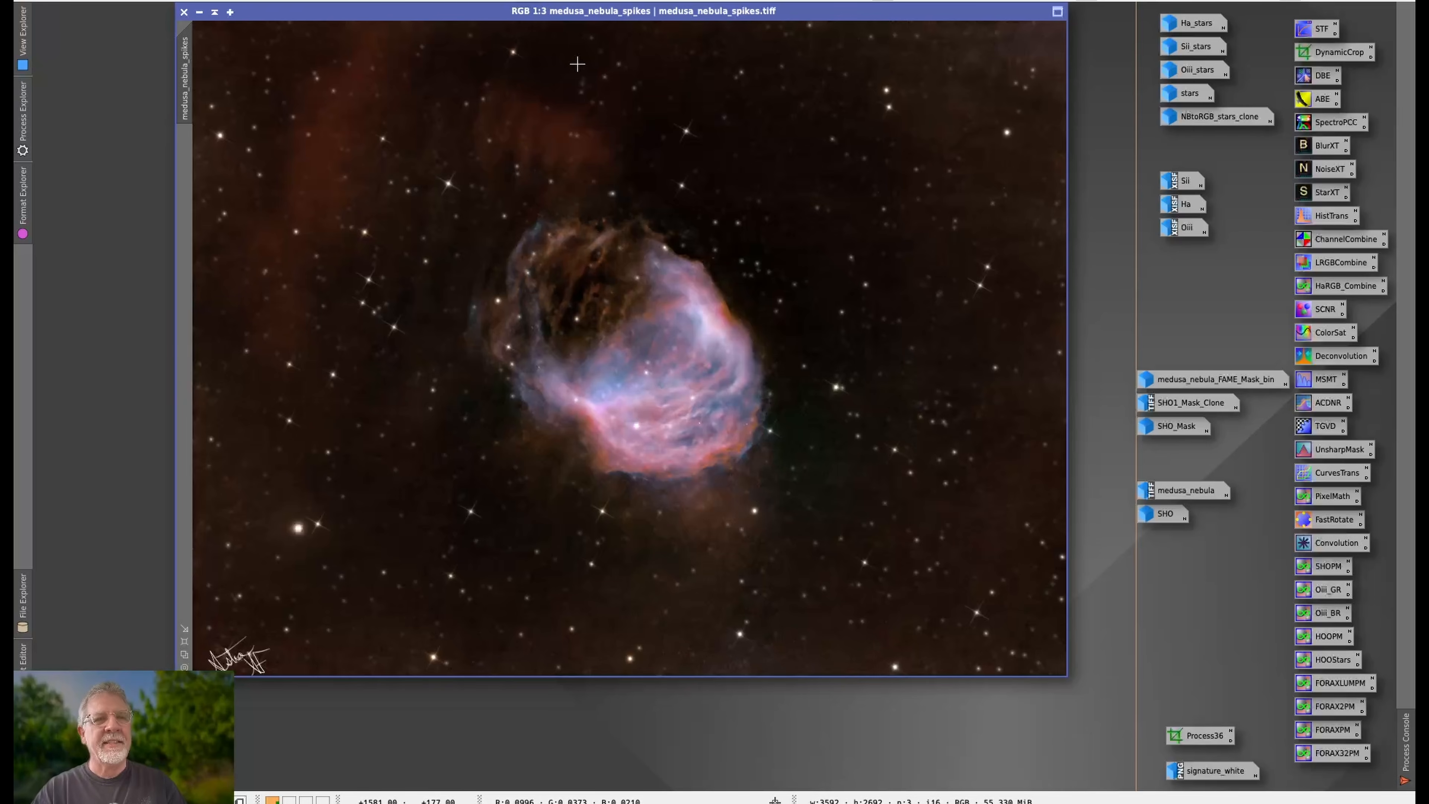
Minimize the medusa_nebula_spikes image in PixInsight and open the medusa_nebula image instead.
key("ctrl+m")
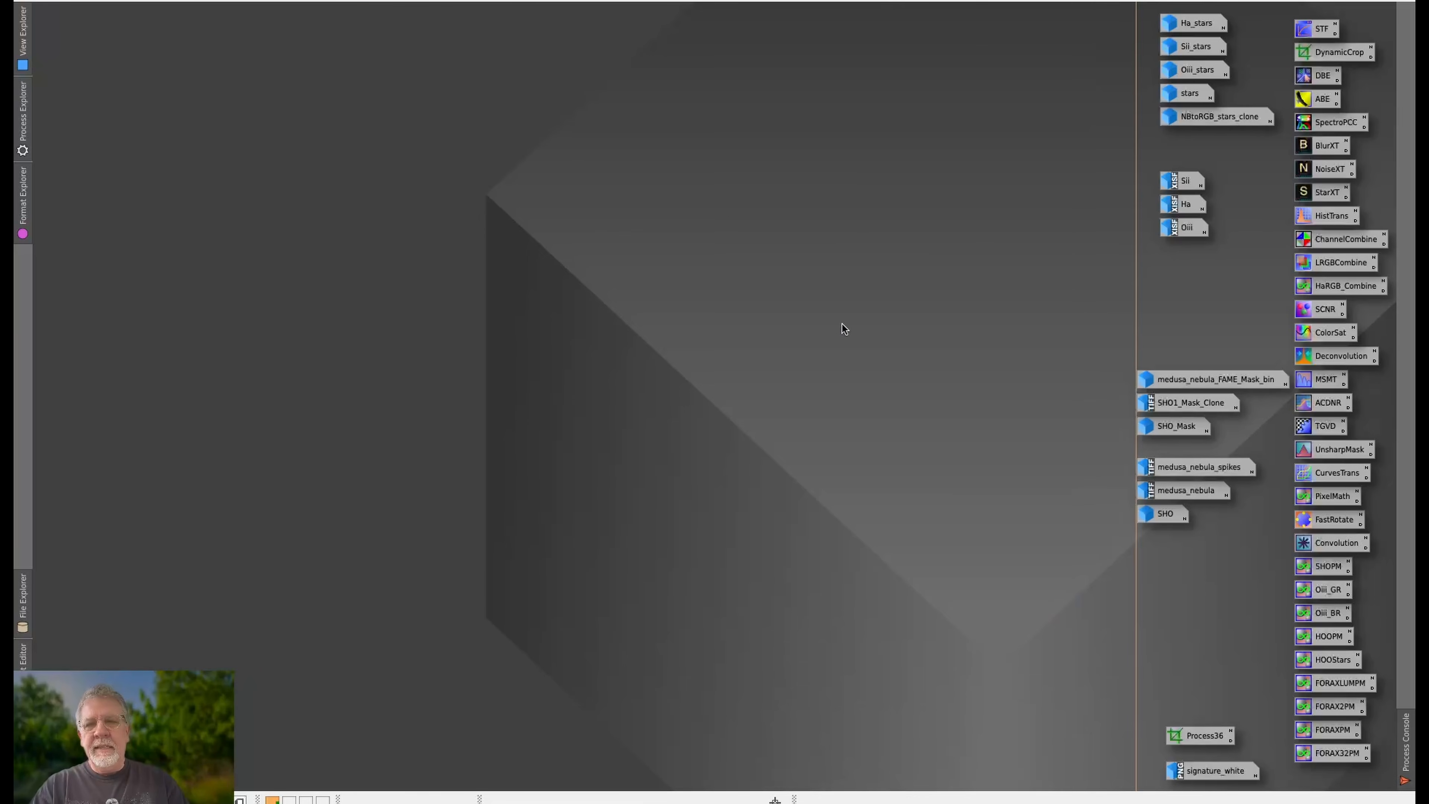
double_click(1182, 492)
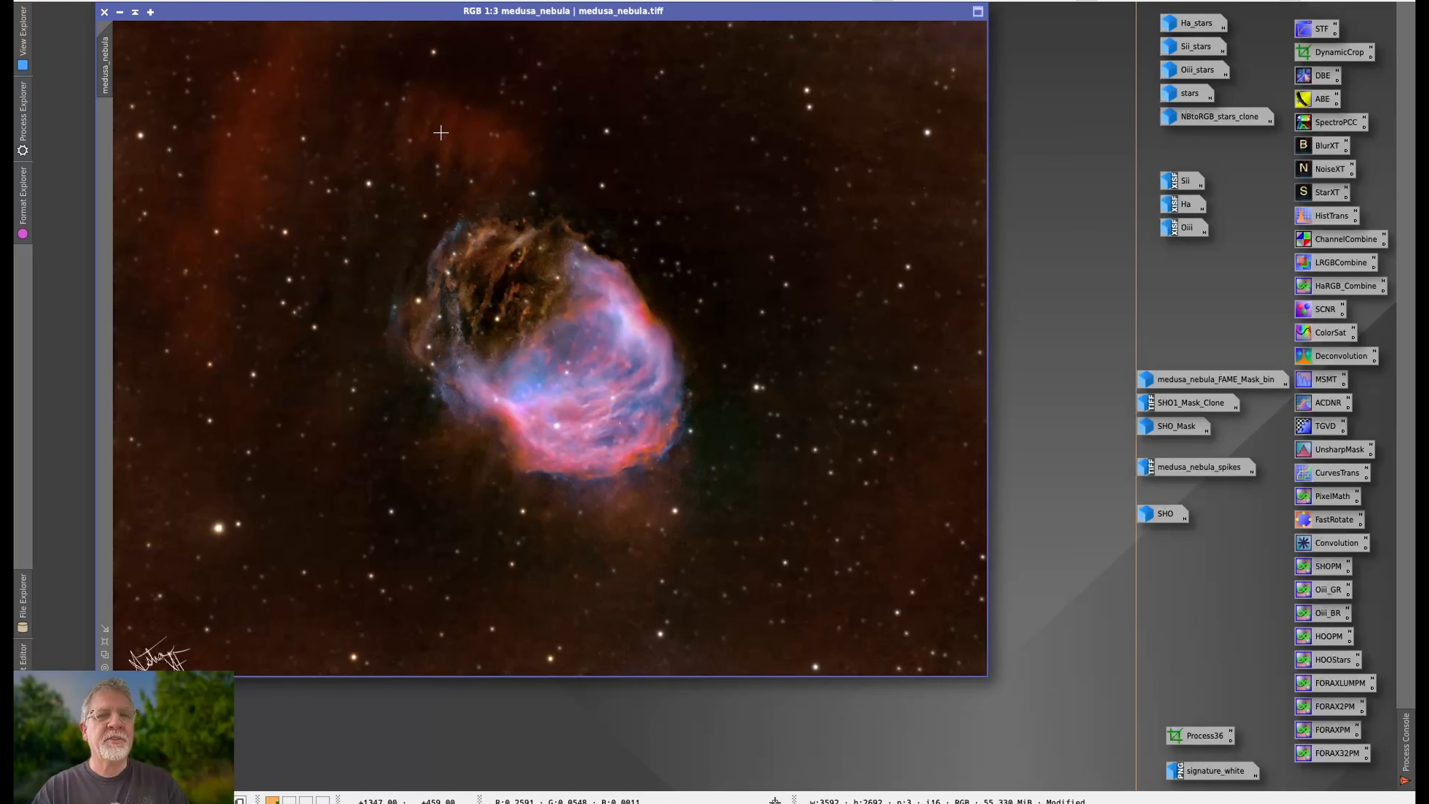
Try to launch the SetiAstro script AstroMark Signature and Insert Adder on the medusa_nebula image.
left_click(403, 0)
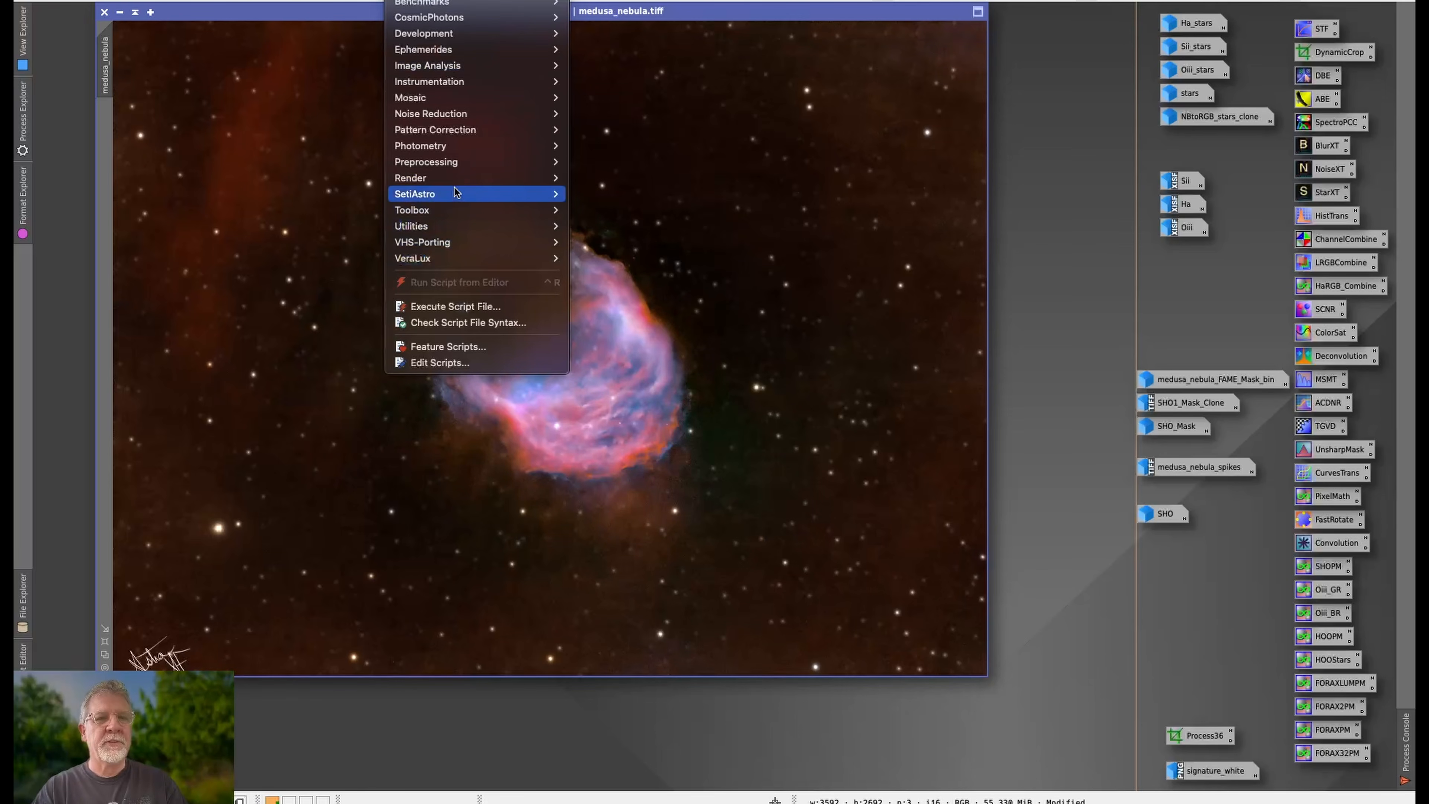
mouse_move(449, 200)
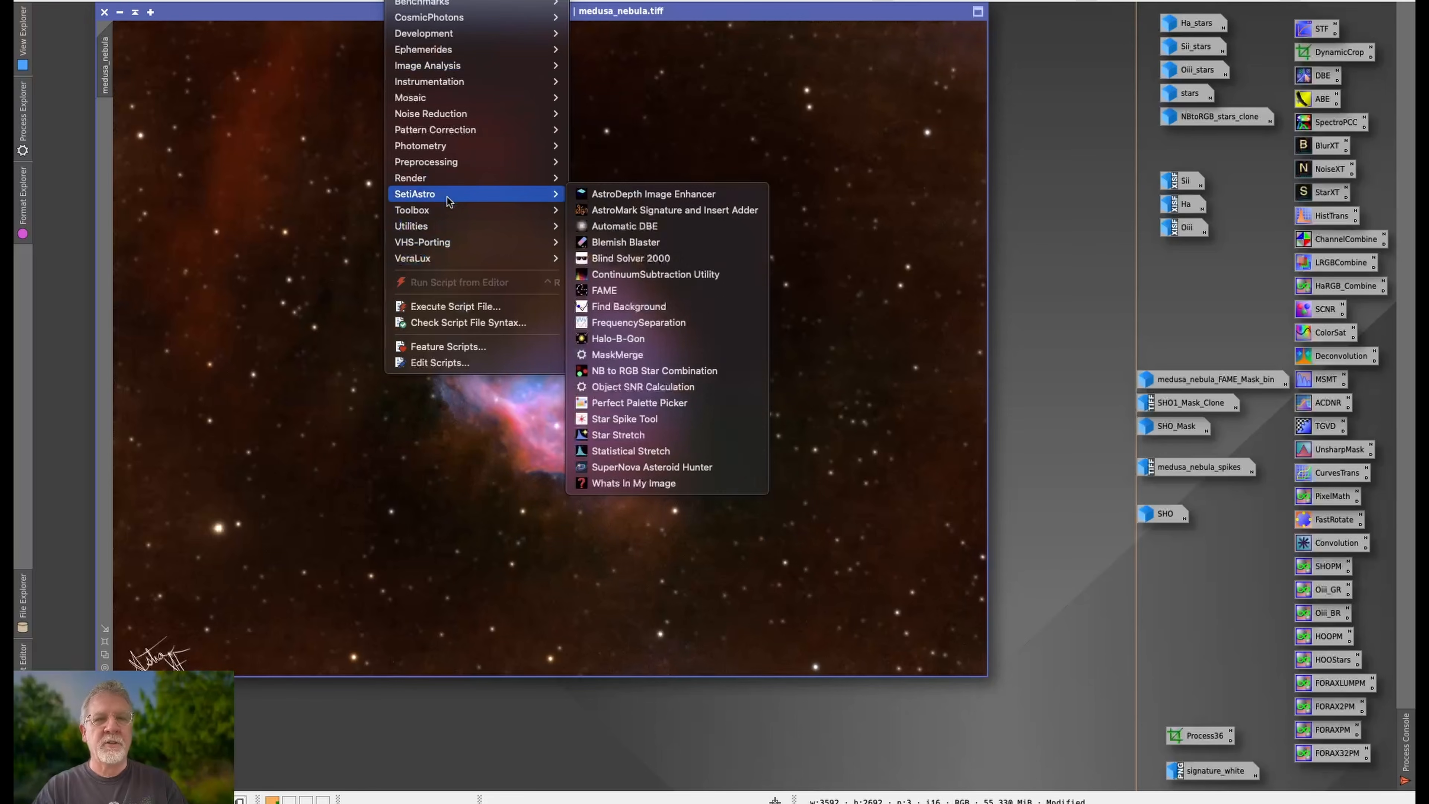
left_click(664, 216)
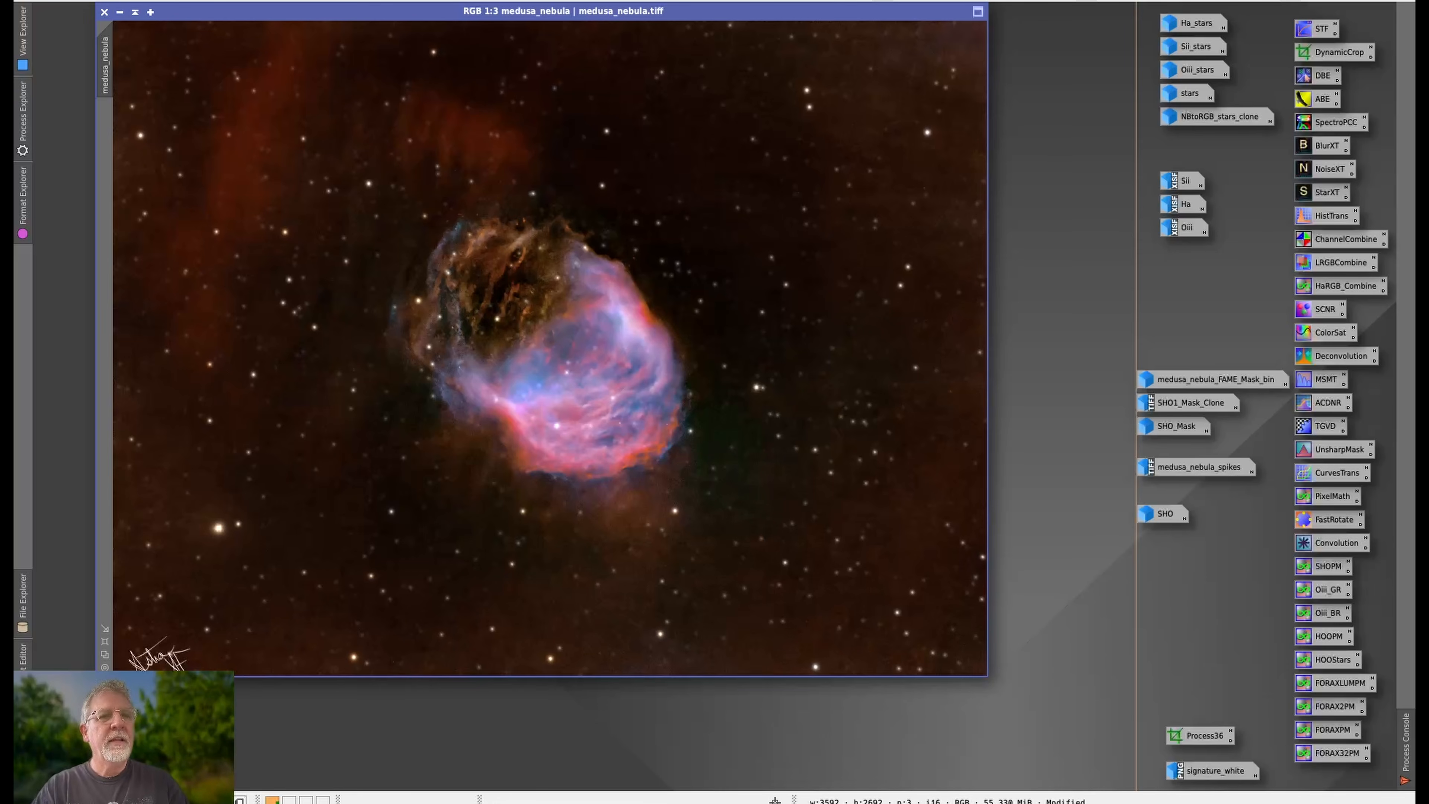
Overlay the mask that isolates the dark inner part of the nebula on medusa_nebula, and open the SHO_Mask image.
left_click(222, 0)
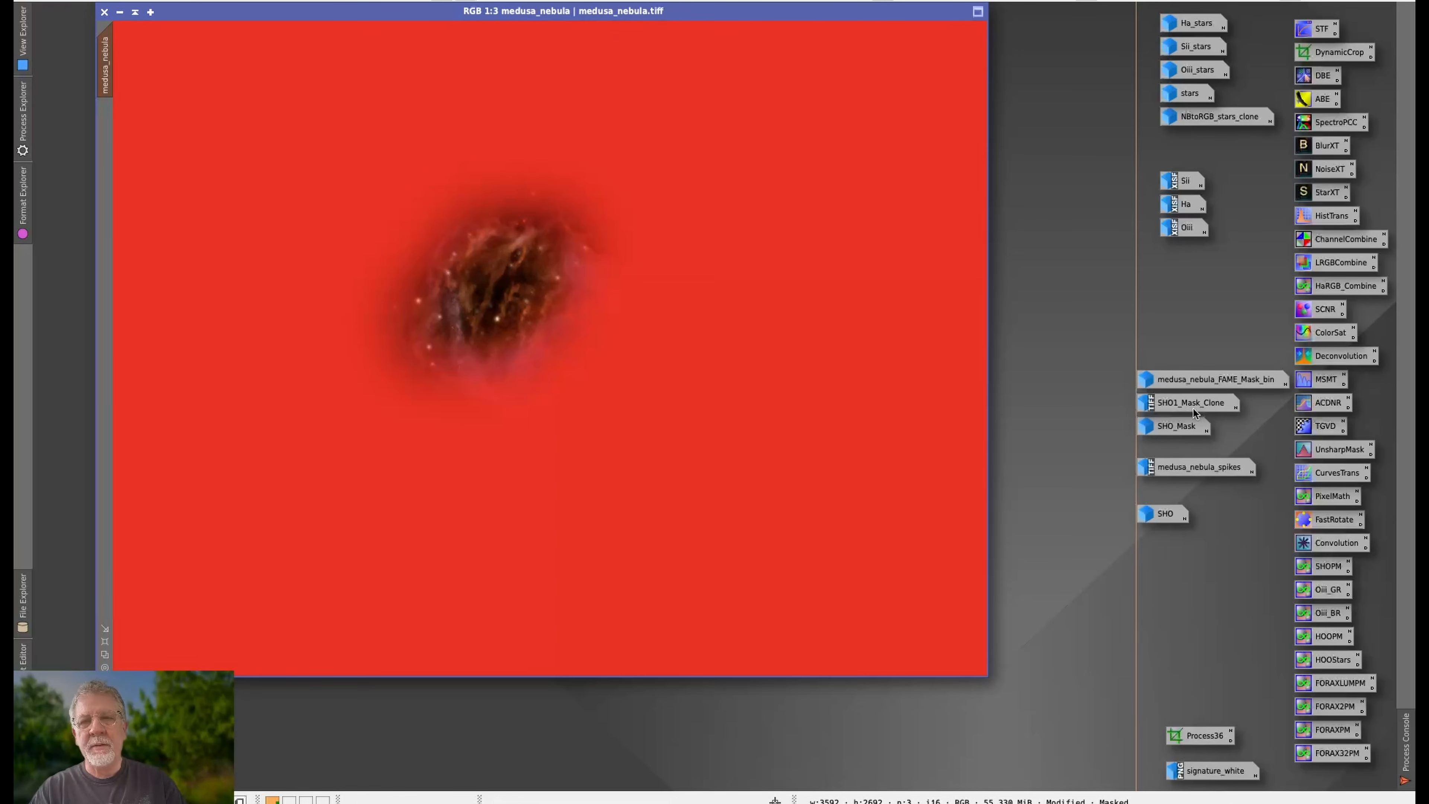
double_click(1171, 425)
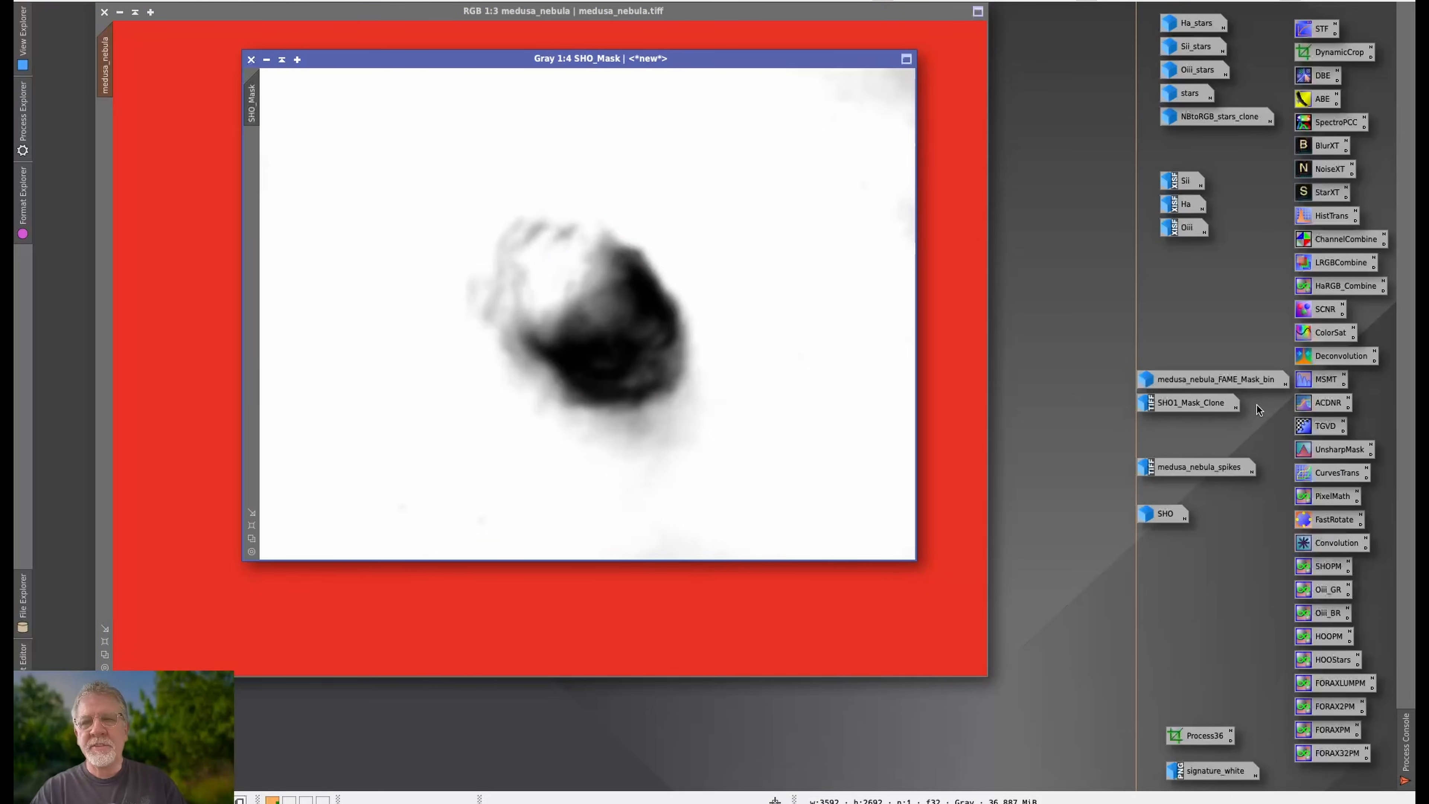
Look over the ACDNR and Convolution settings without applying either process, and minimize SHO_Mask.
double_click(1327, 403)
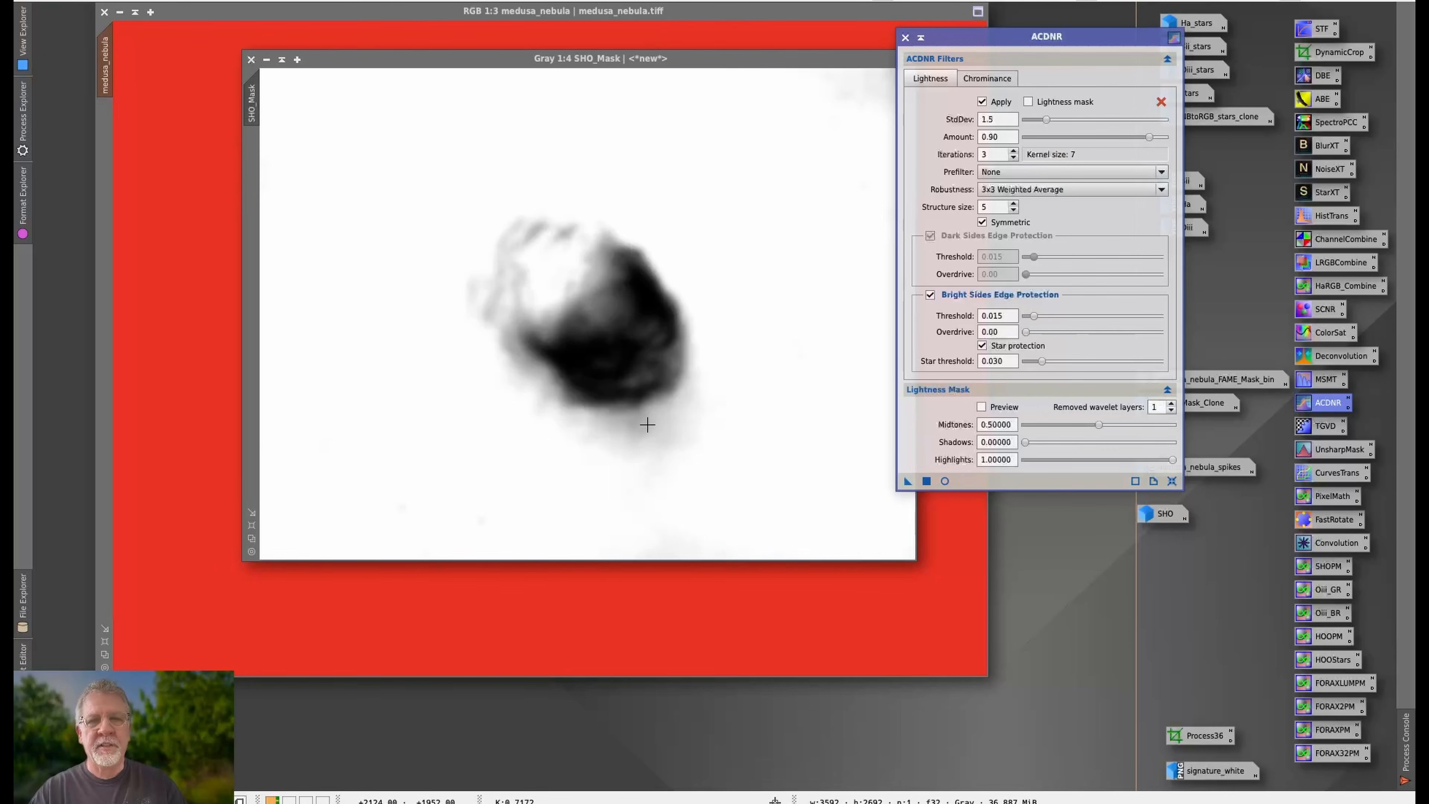
left_click(907, 37)
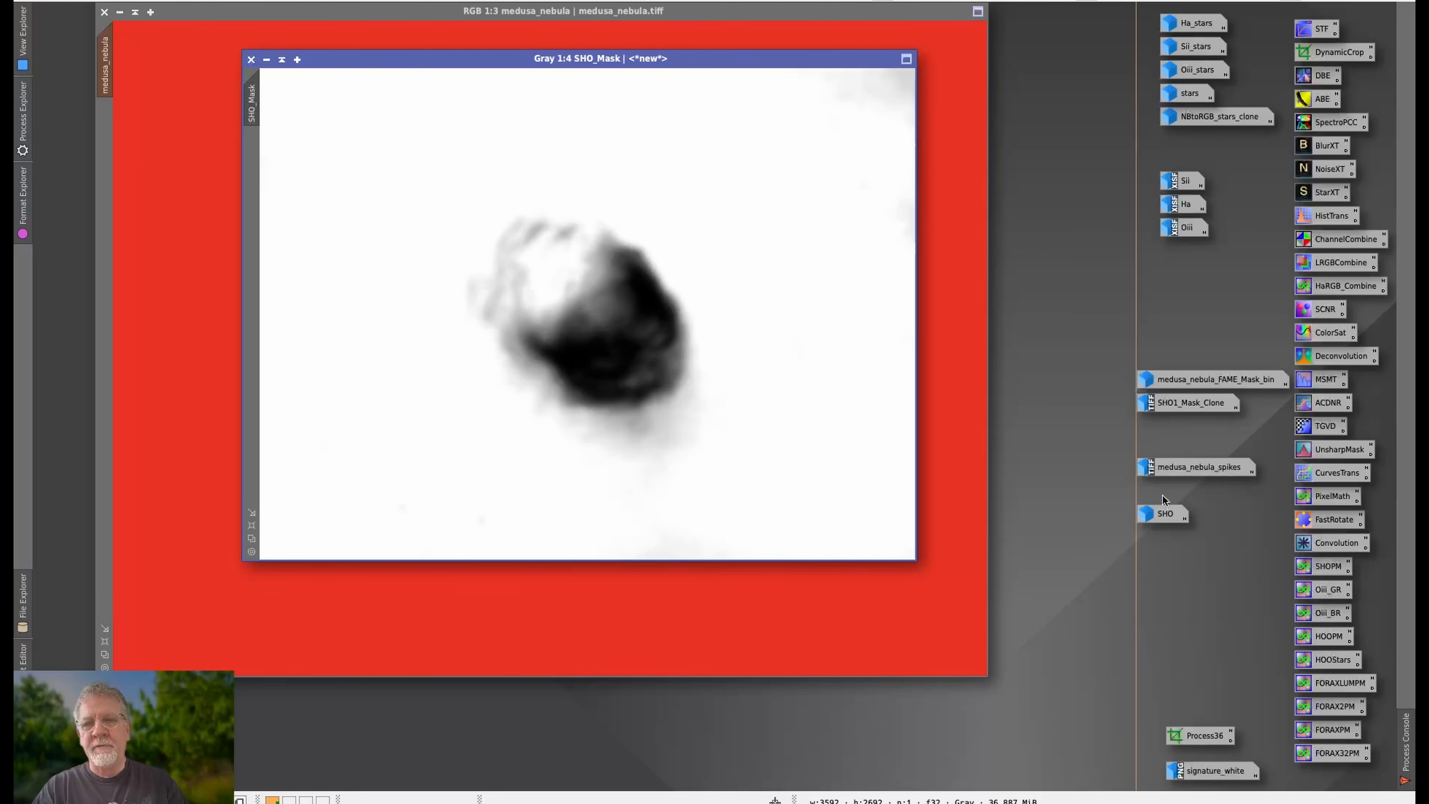
double_click(1323, 544)
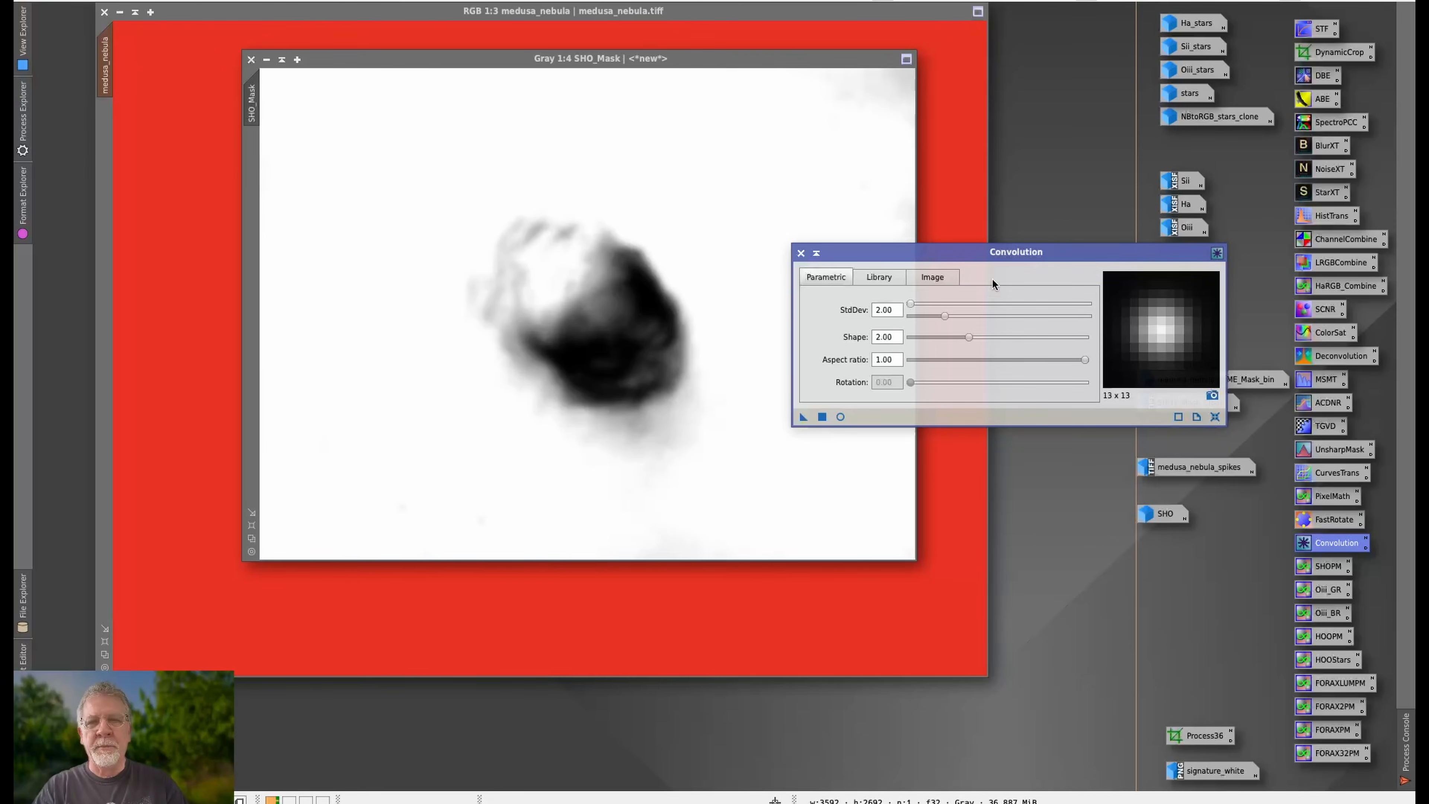
left_click(801, 253)
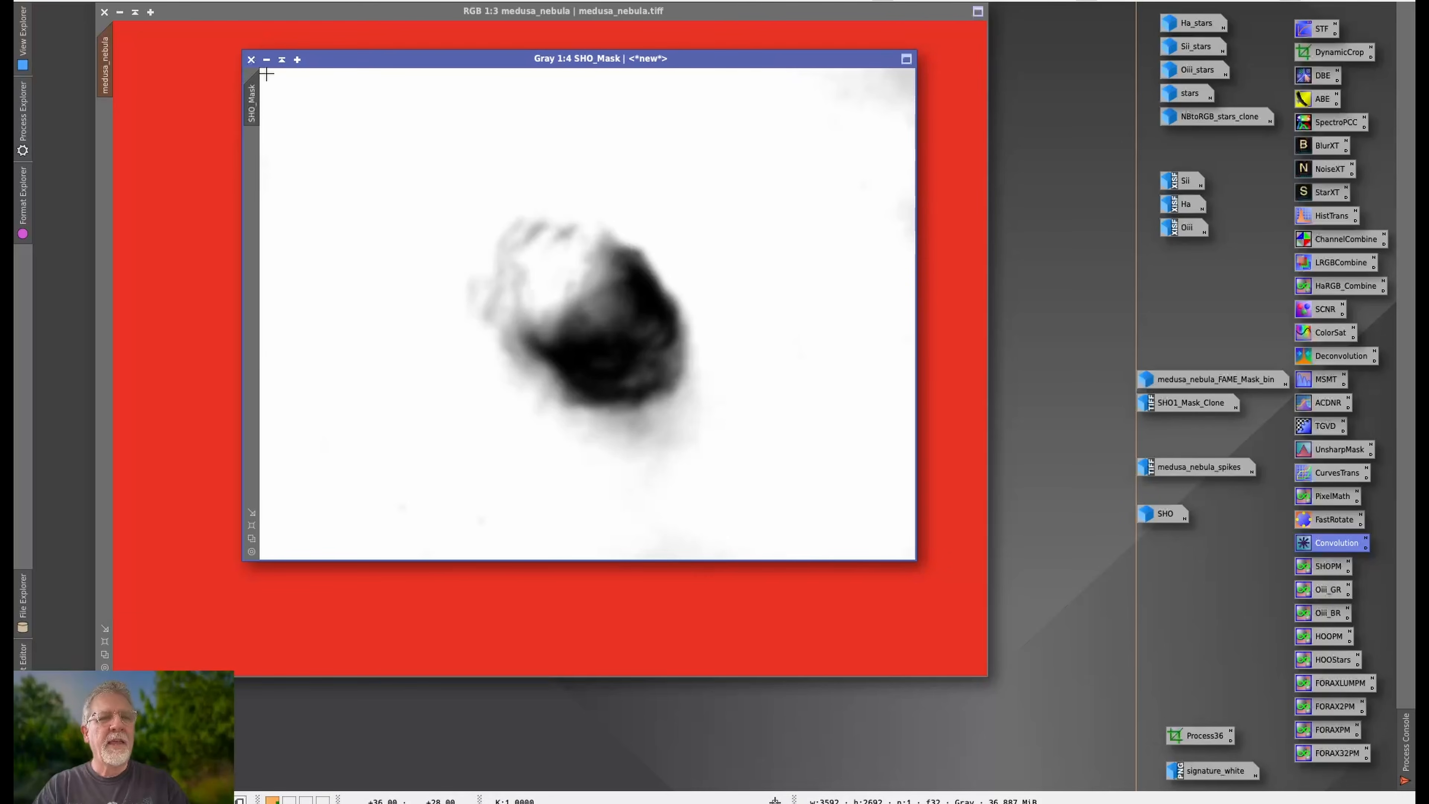
left_click(266, 59)
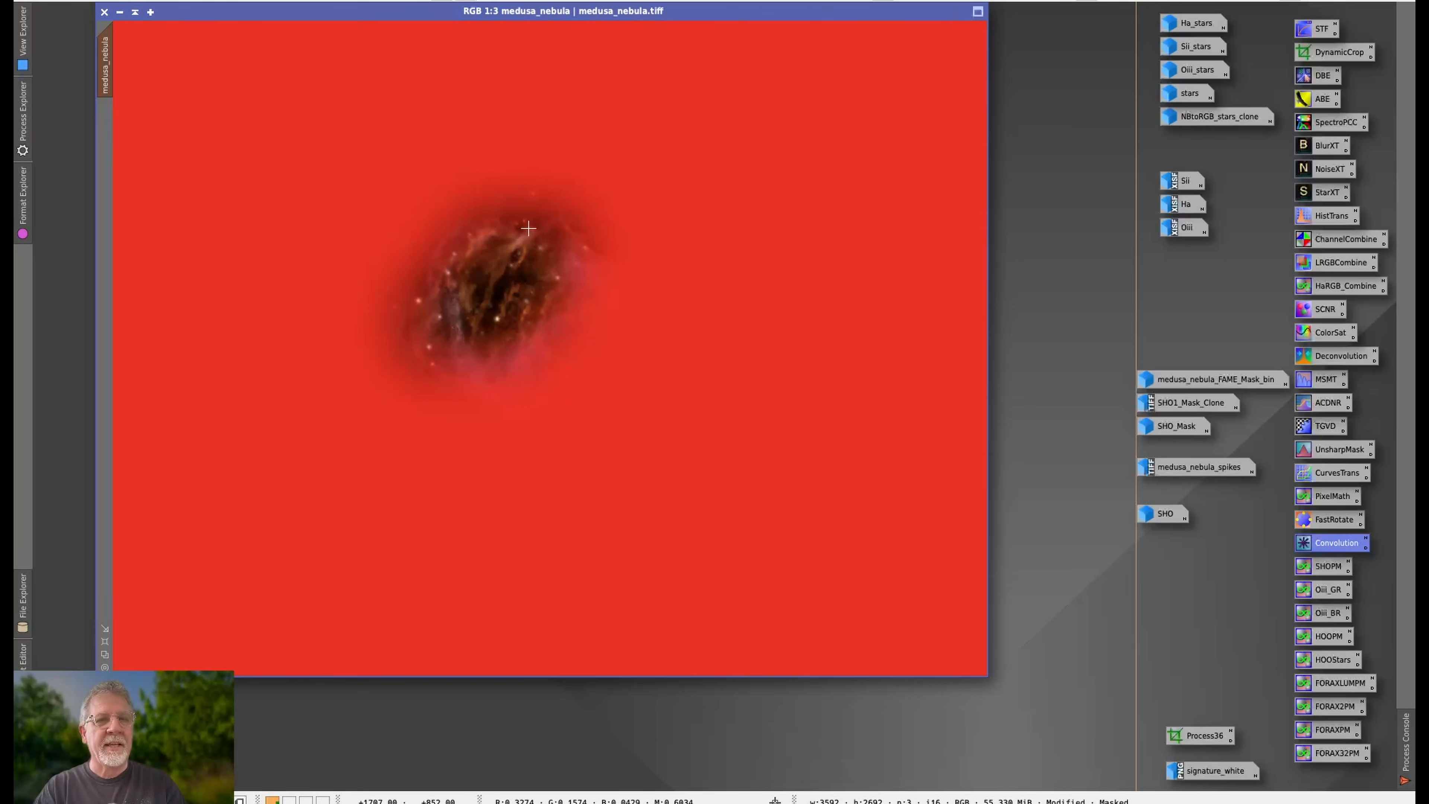
View the SHO1_Mask_Clone image, minimize it, and clear the mask overlay from medusa_nebula.
left_click(1185, 407)
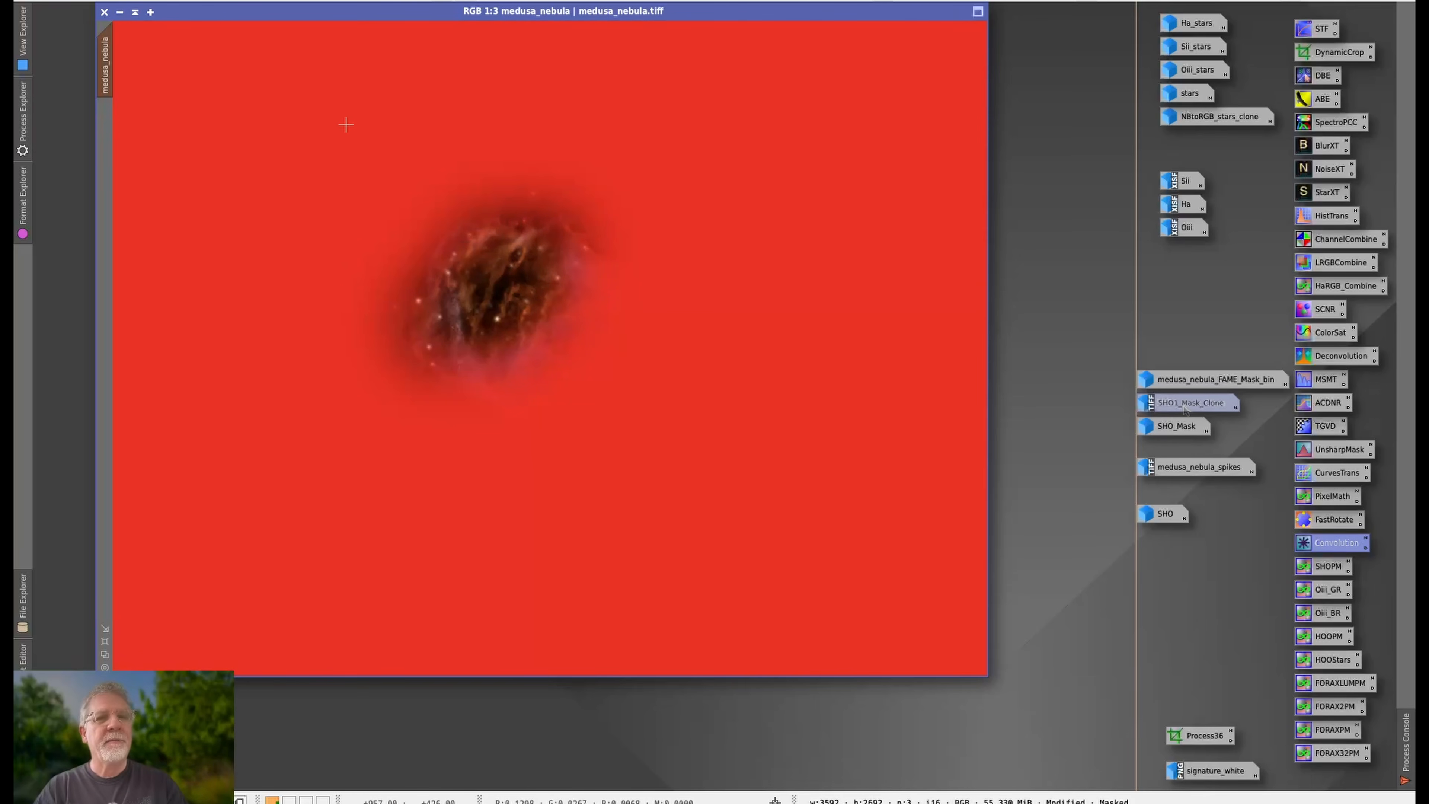
double_click(1186, 406)
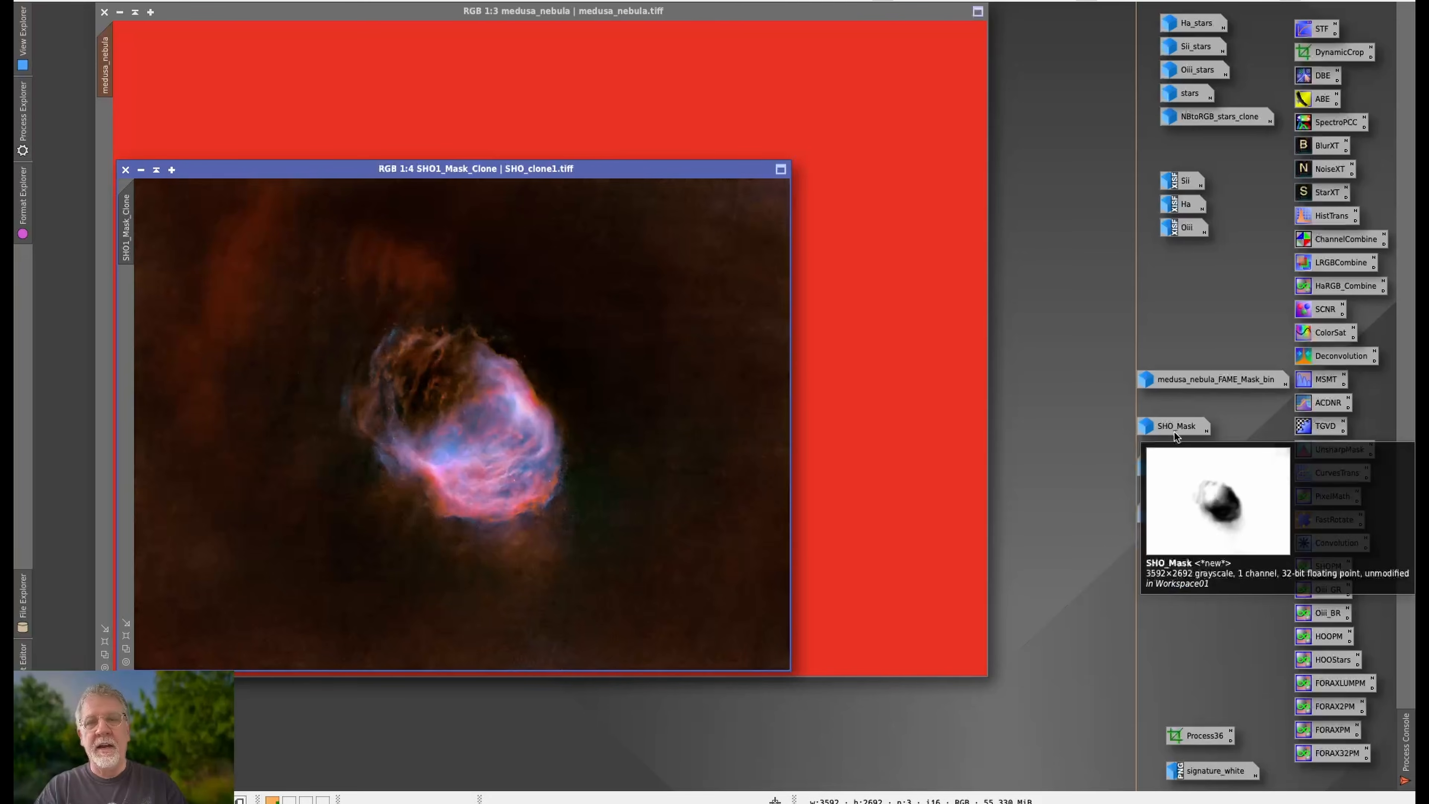
left_click(141, 169)
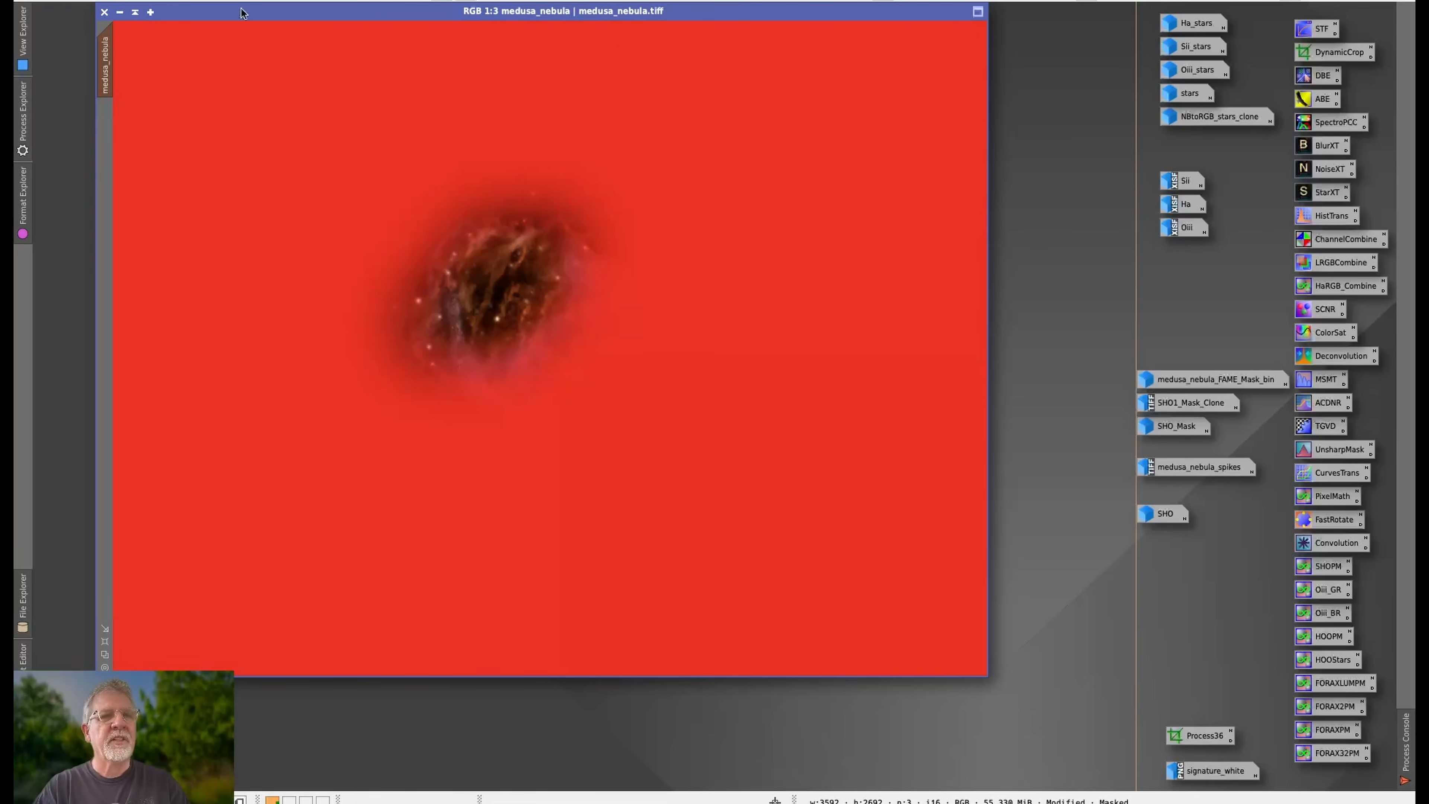
right_click(204, 11)
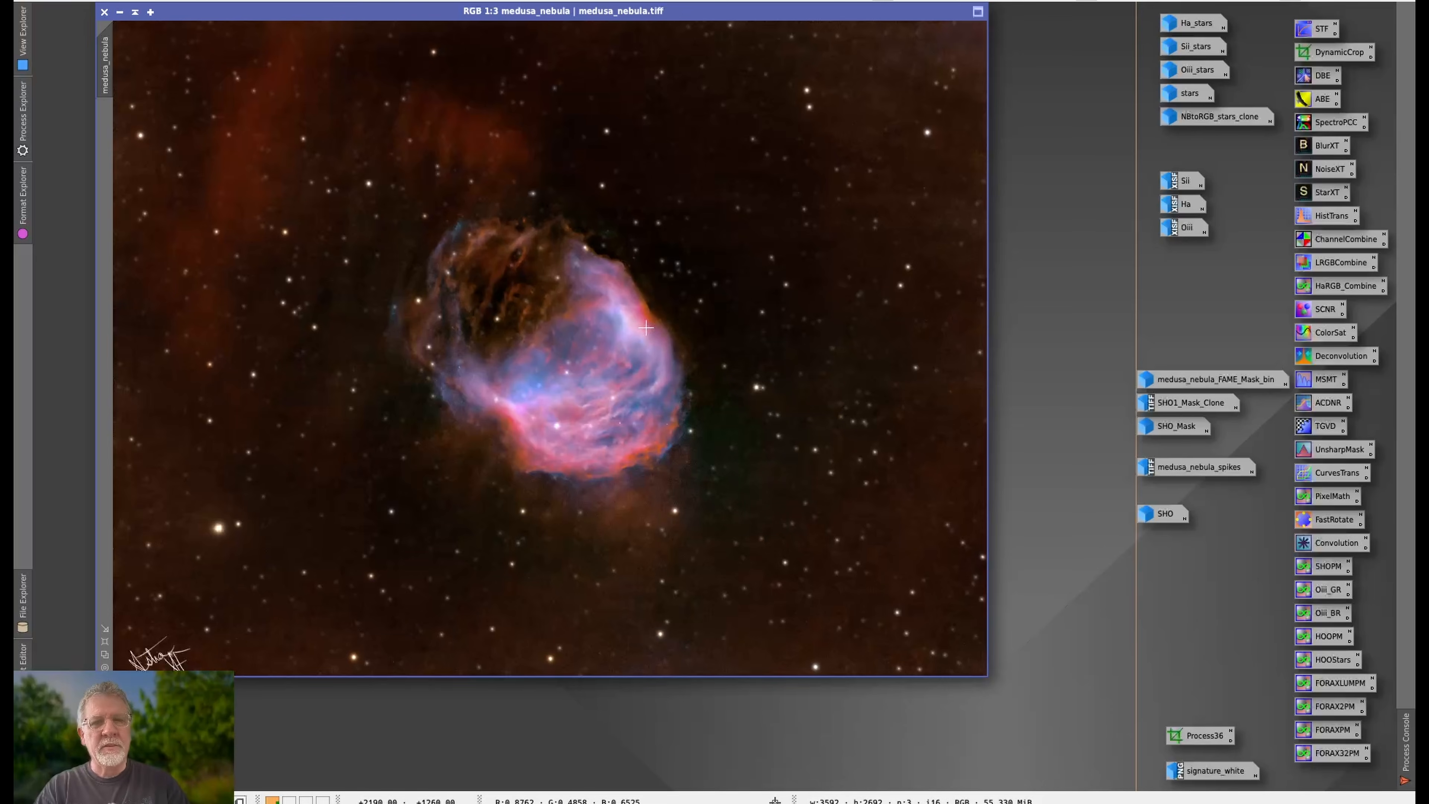
Open CurvesTransformation for the medusa_nebula image with the RGB/K curve selected and a real-time preview running.
double_click(1330, 473)
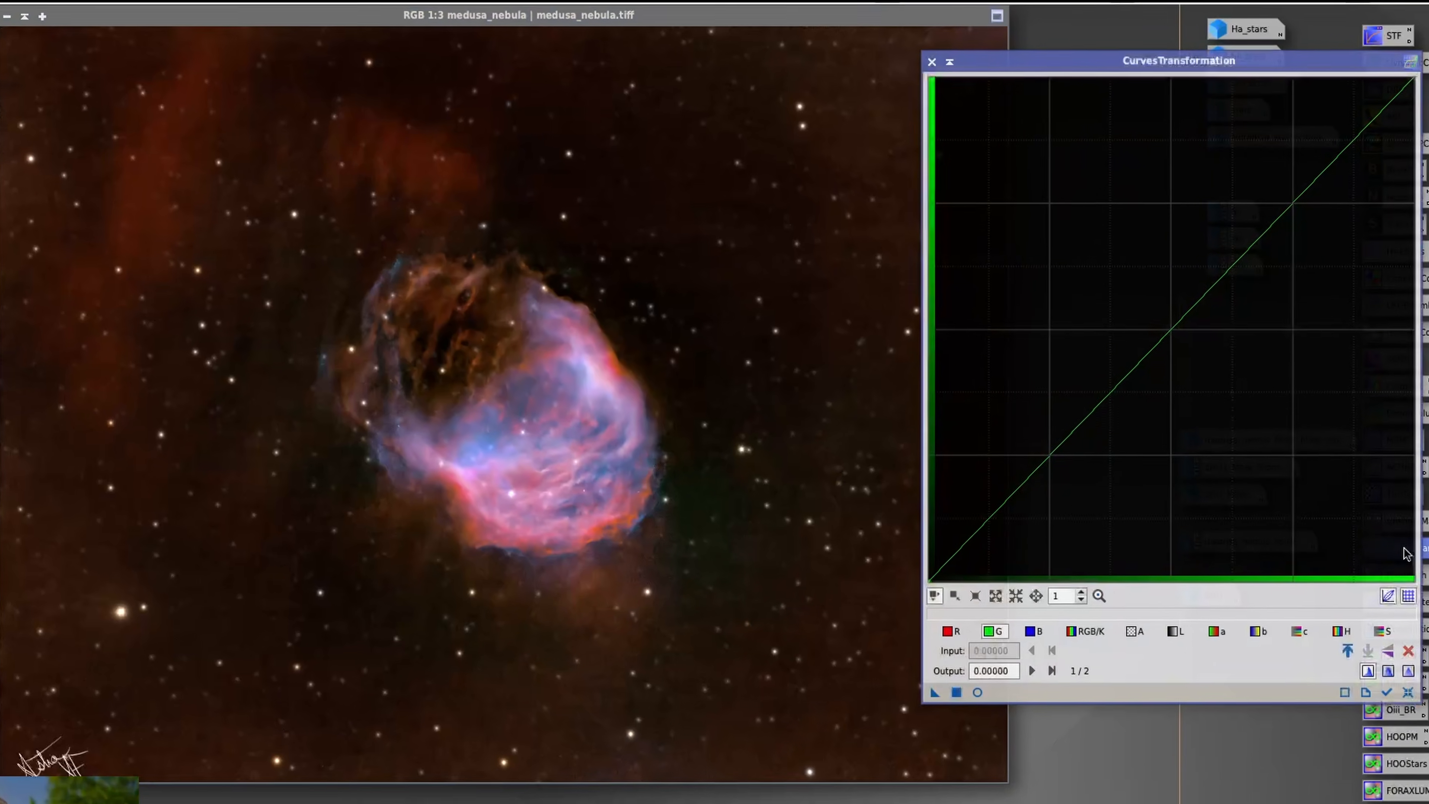
left_click(1092, 647)
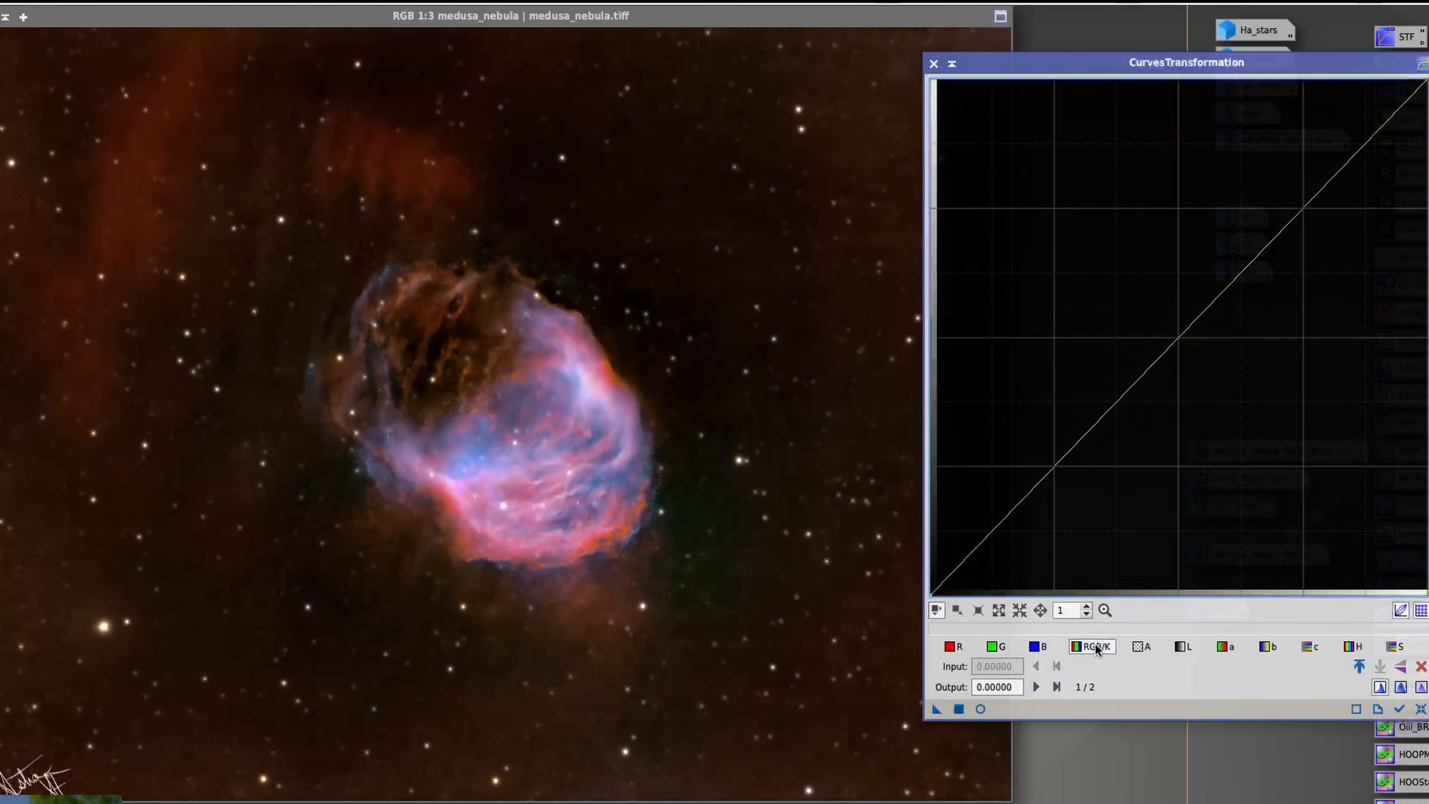
left_click(981, 709)
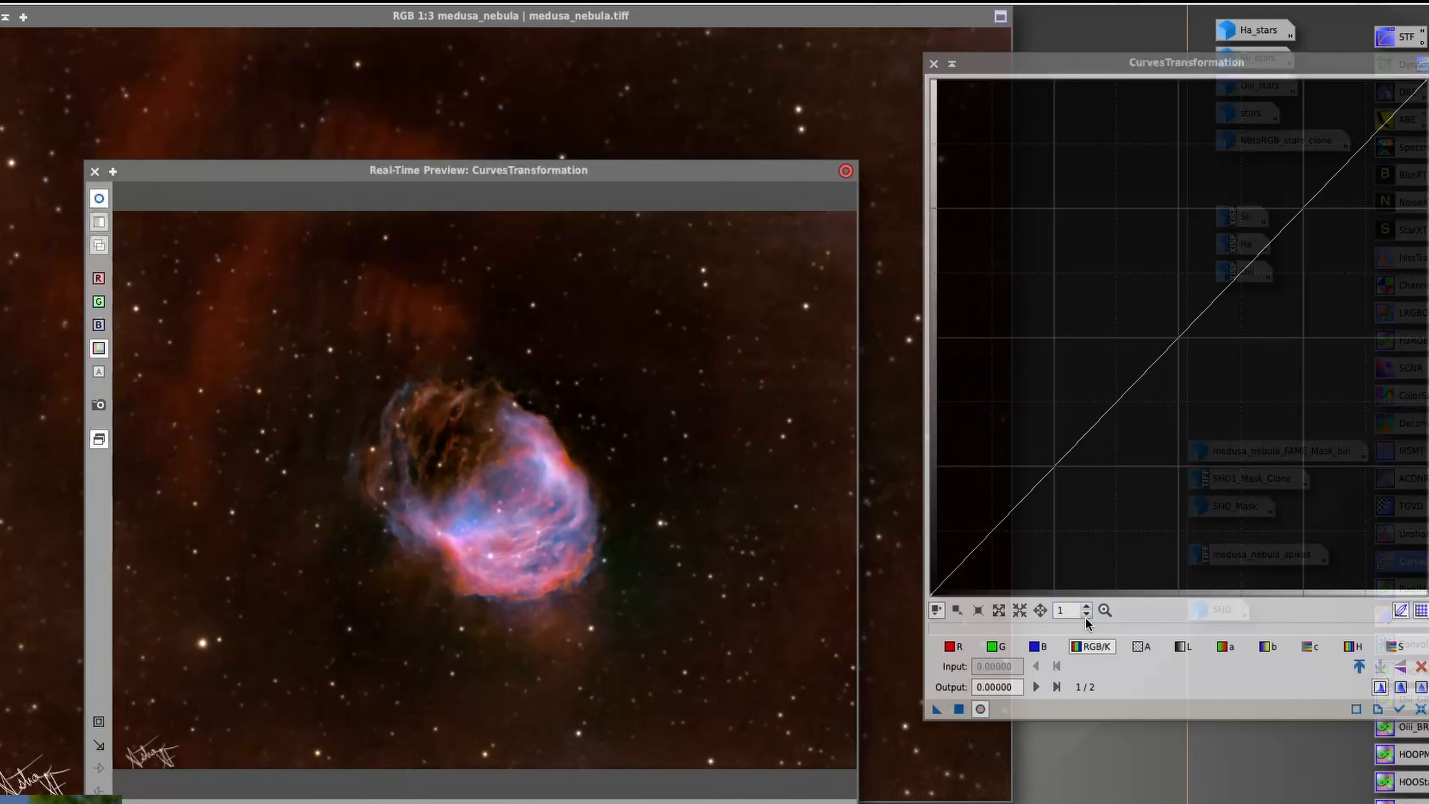
left_click(1090, 647)
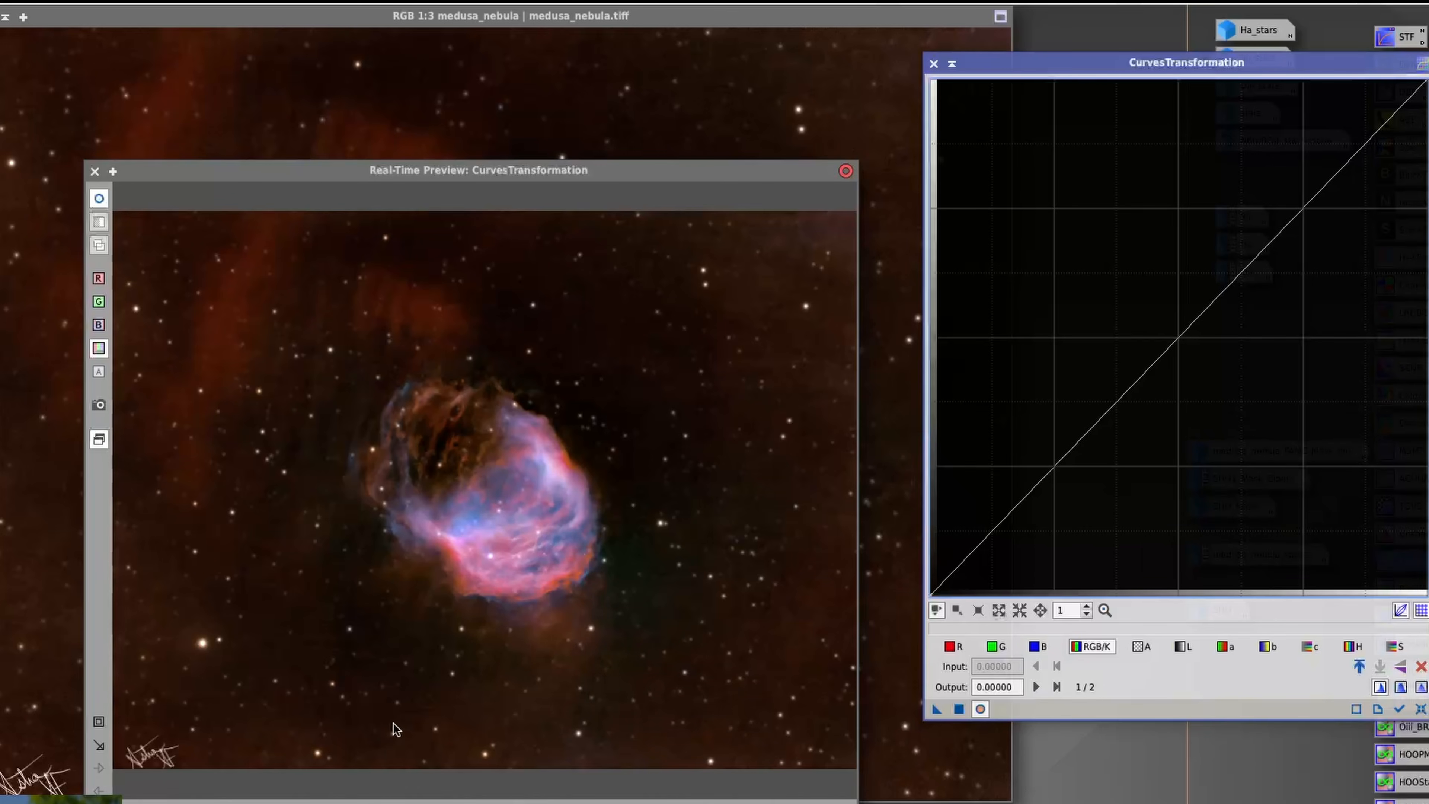
left_click(614, 711)
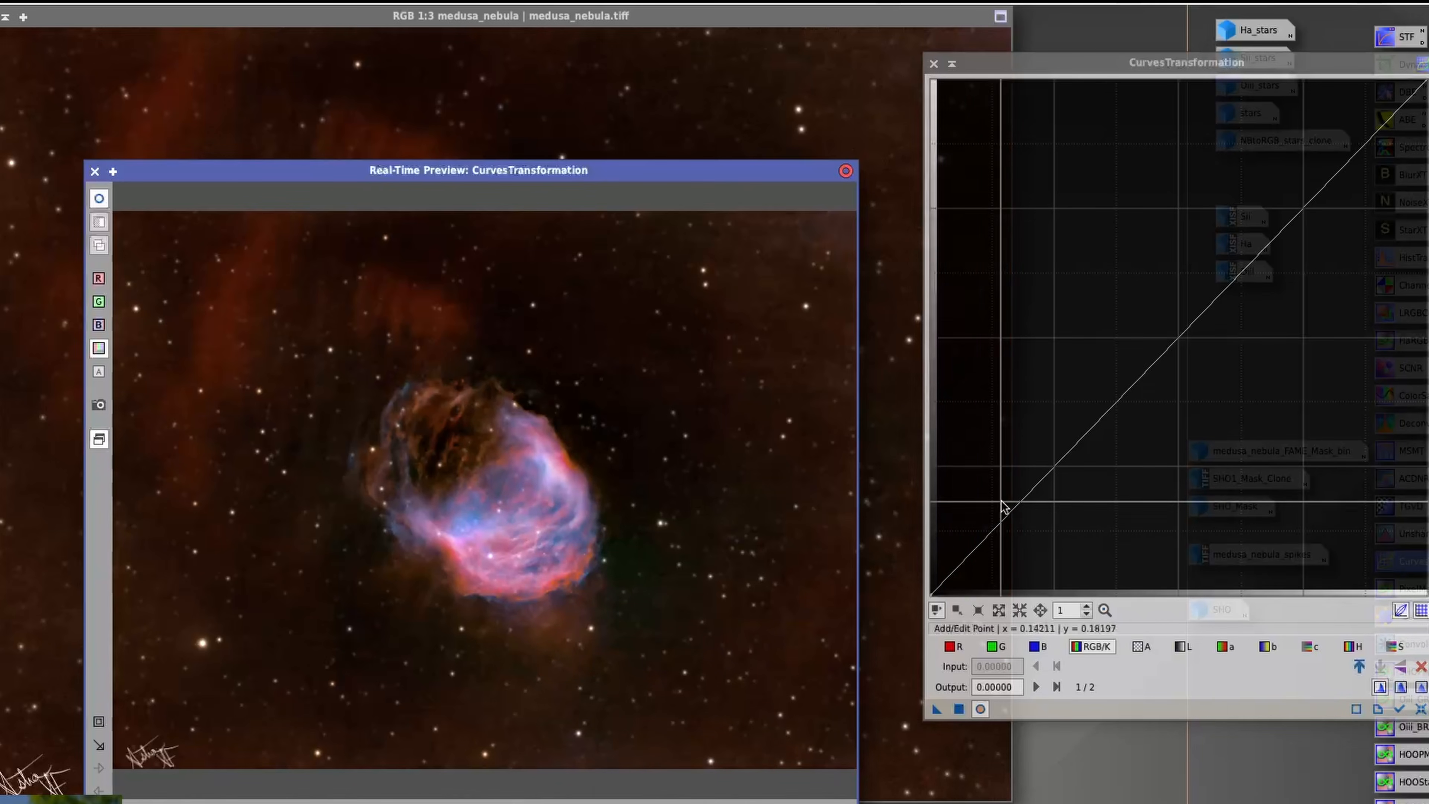
Add RGB/K curve points near inputs 0.15 and 0.32, and move the lower one to about input 0.121, output 0.157.
left_click(1006, 517)
left_click_drag(1007, 517, 1005, 516)
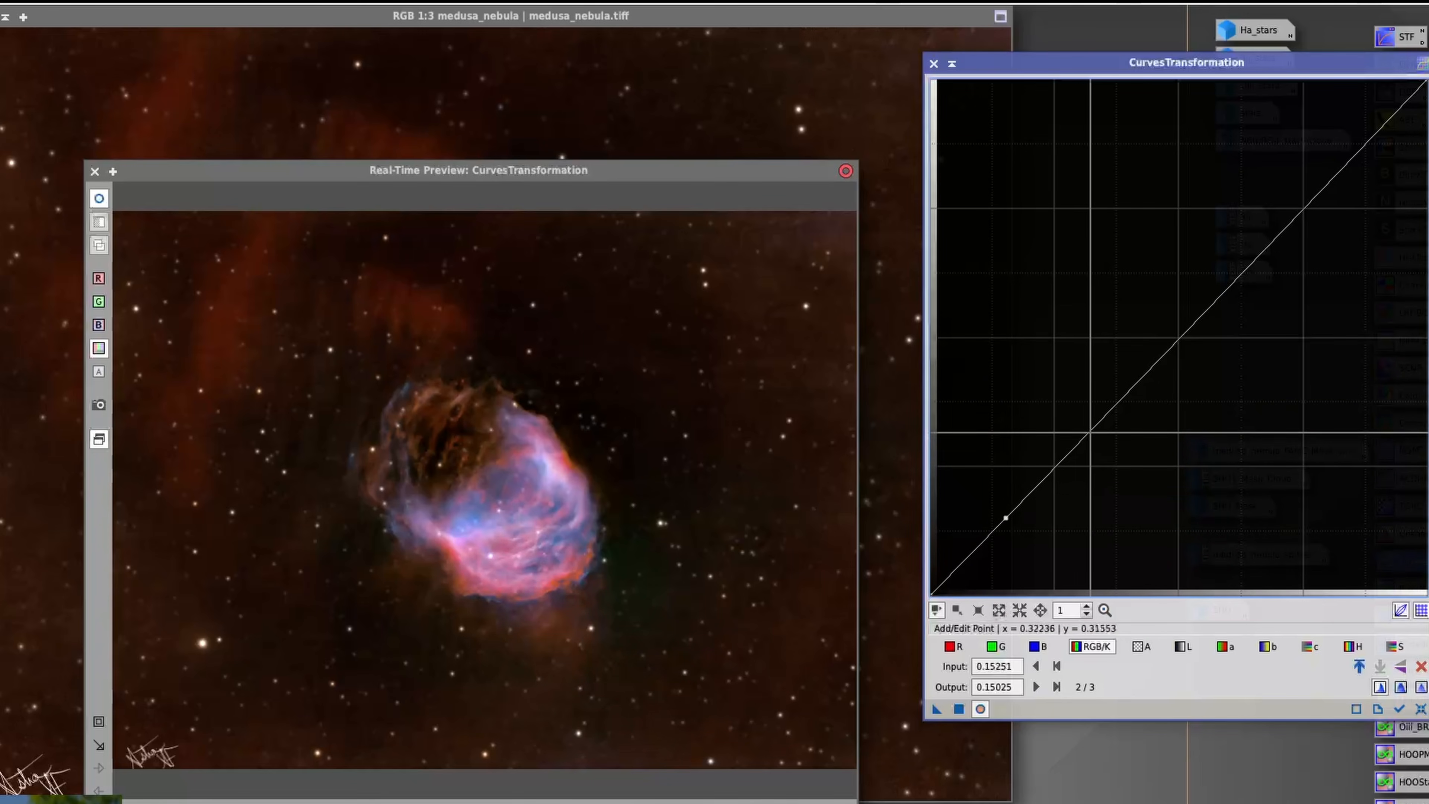
left_click(1088, 433)
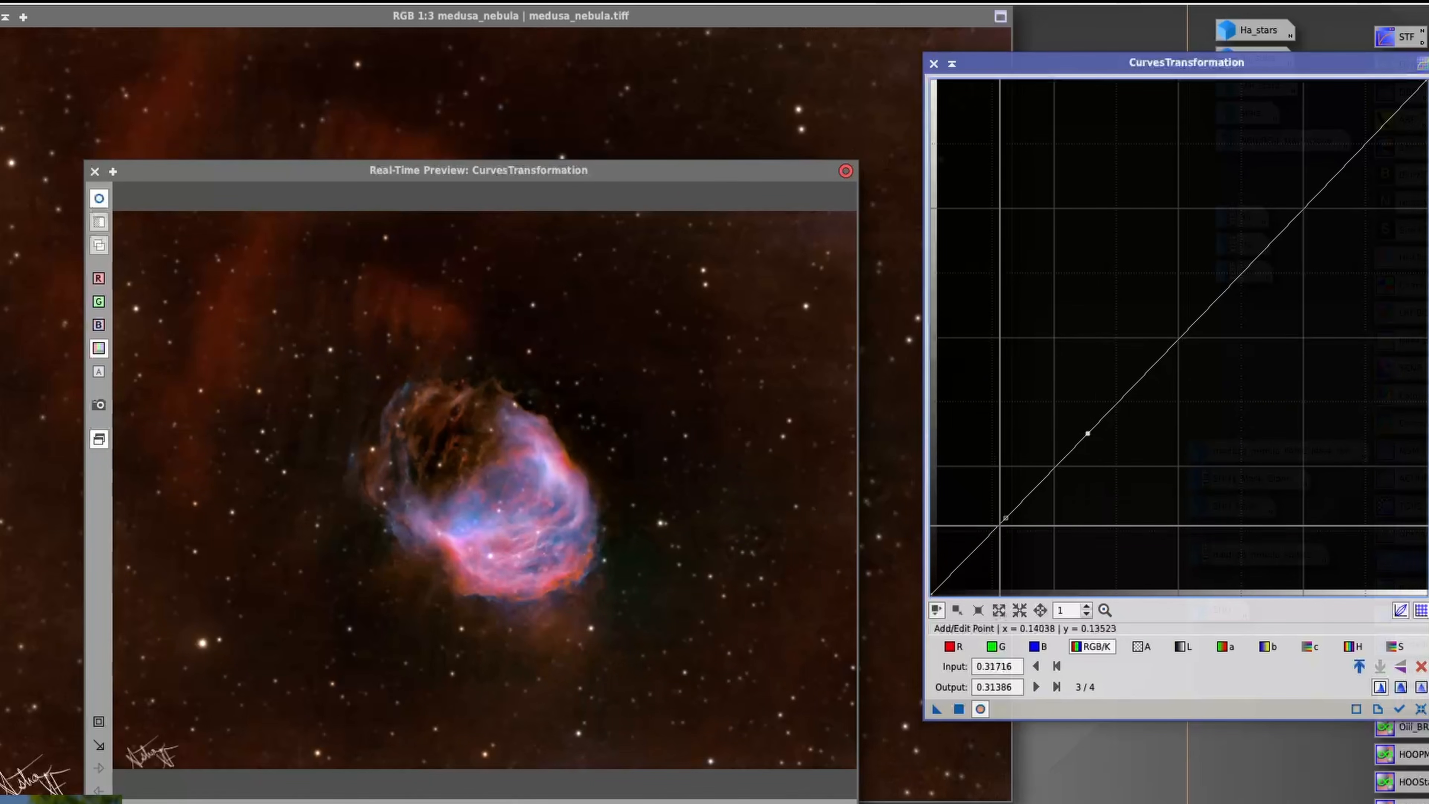
left_click(1005, 517)
mouse_move(1005, 517)
left_mouse_down()
mouse_move(1004, 494)
mouse_move(1004, 520)
mouse_move(992, 512)
left_mouse_up()
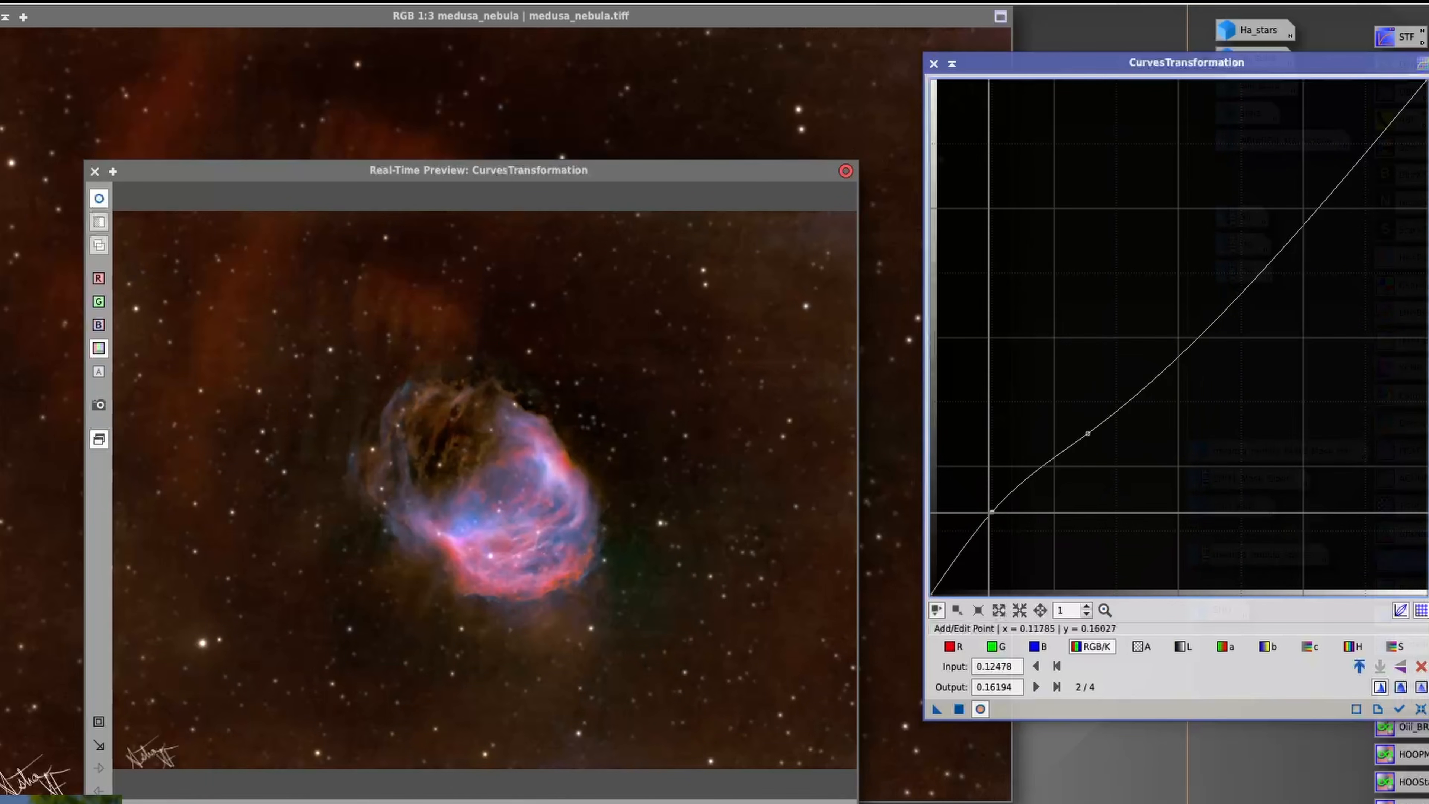
left_click_drag(991, 512, 991, 514)
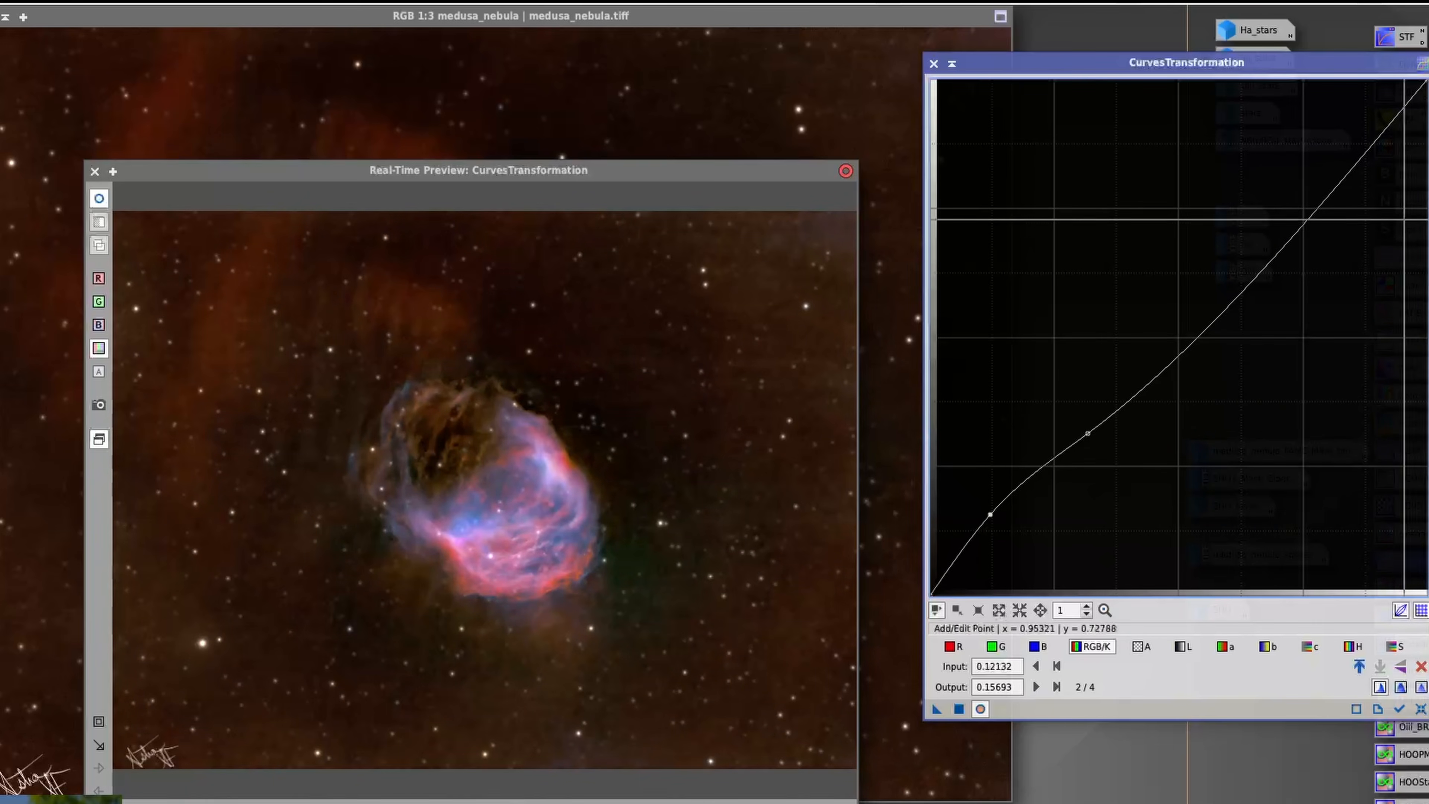
Refine the RGB/K curve with a highlight point near 0.80/0.76, the middle point at 0.49/0.47 and the shadow point at 0.125/0.134.
left_click_drag(1270, 260, 1327, 201)
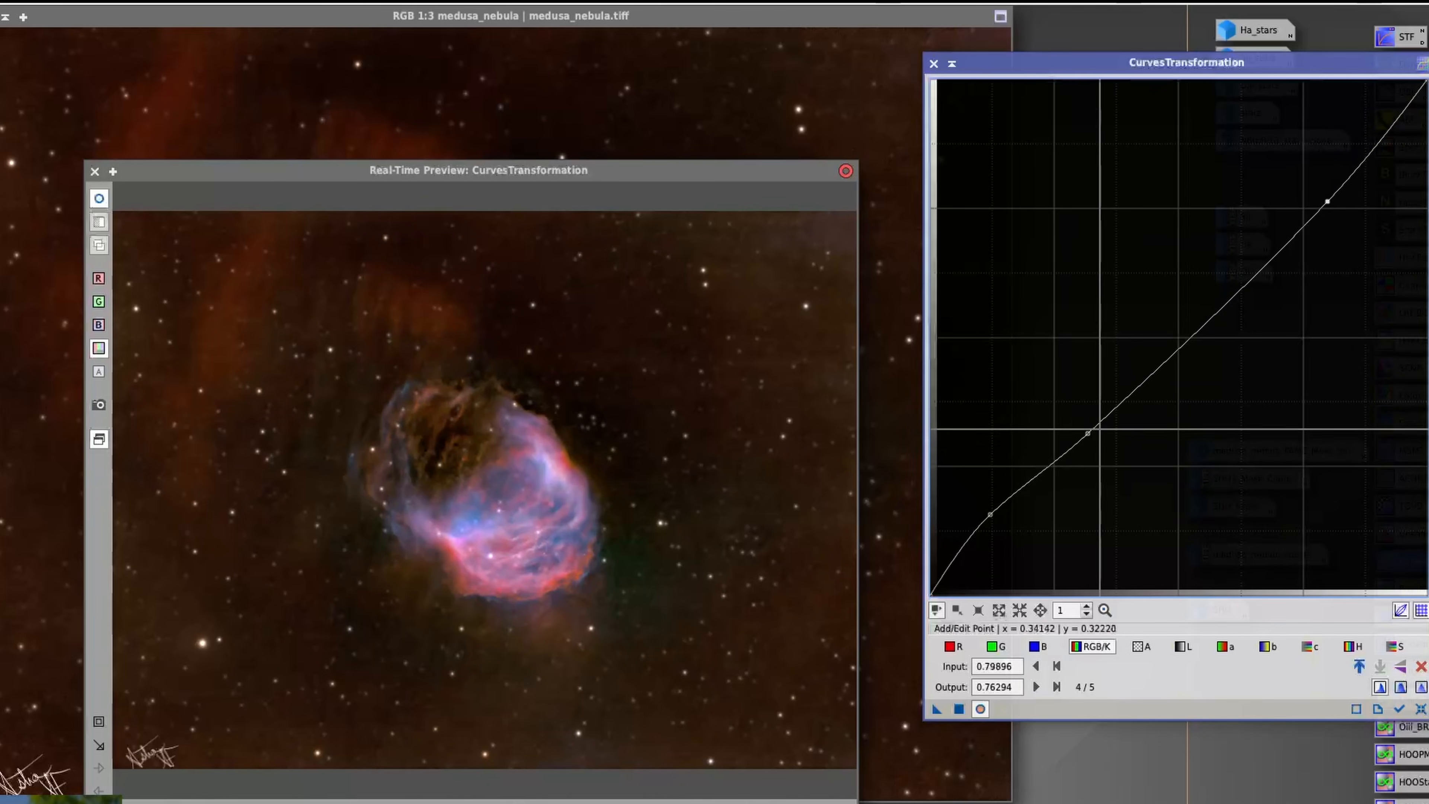
left_click_drag(1088, 433, 1174, 352)
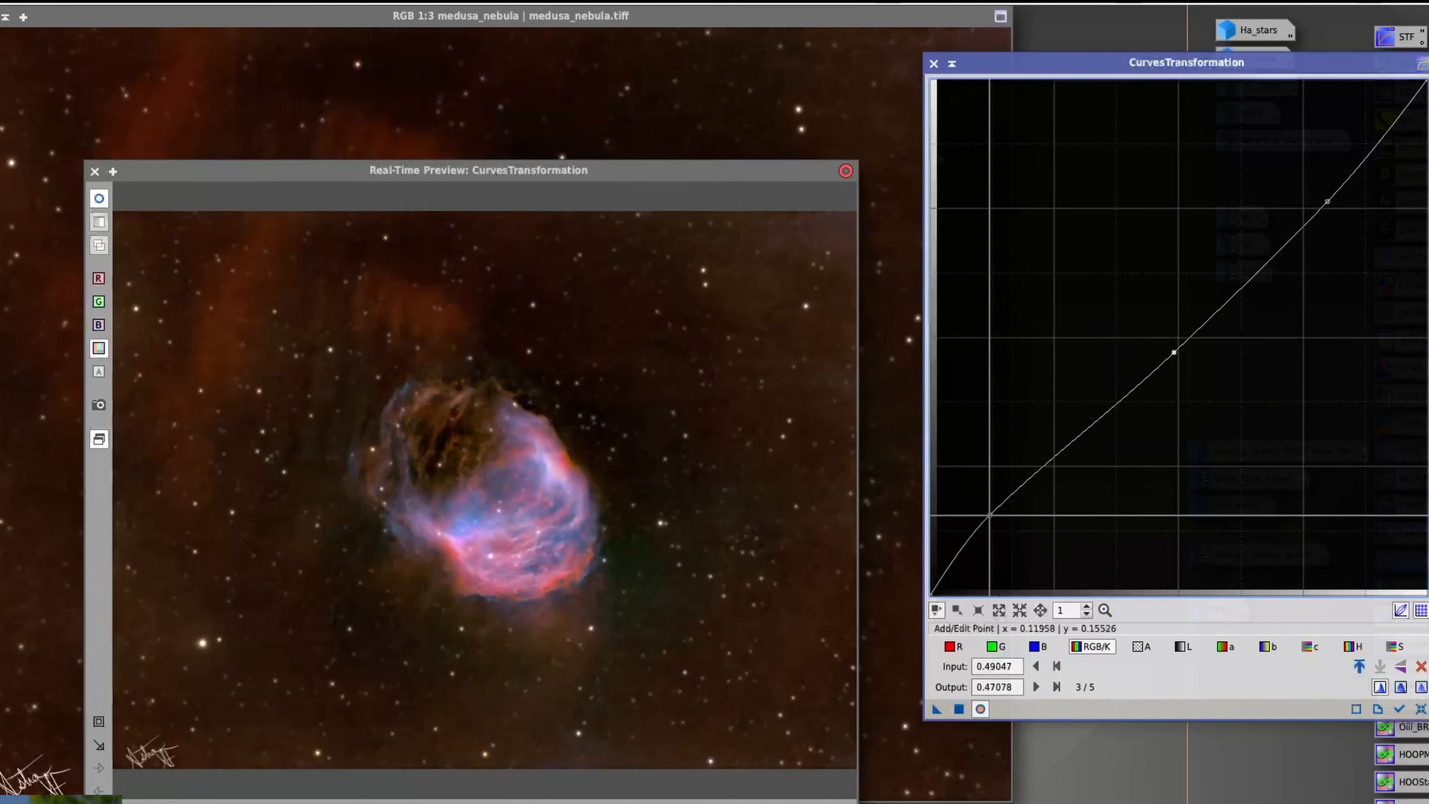
left_click_drag(990, 515, 994, 529)
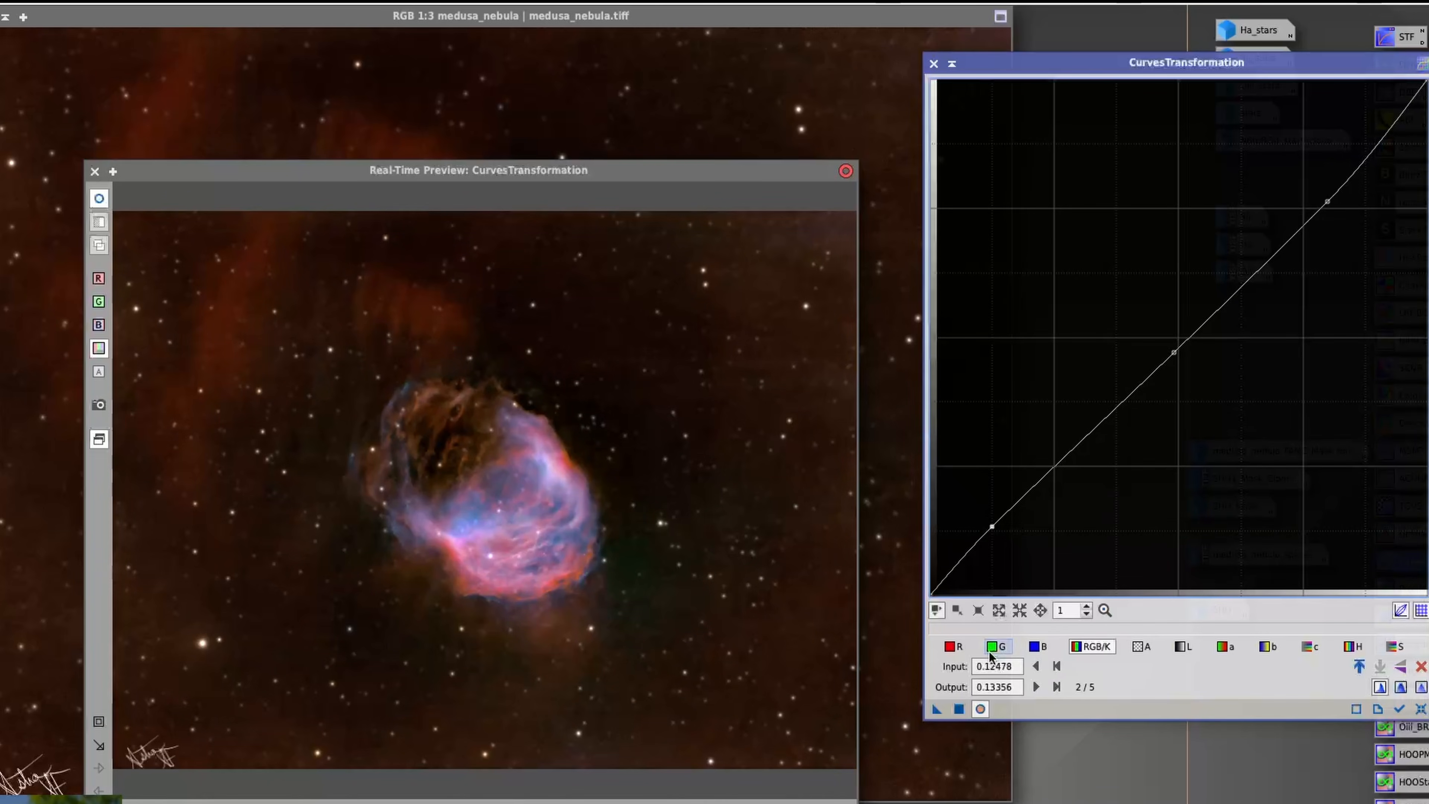
Add red curve points at input 0.156, output 0.149 and at input 0.288, output 0.307.
left_click(951, 647)
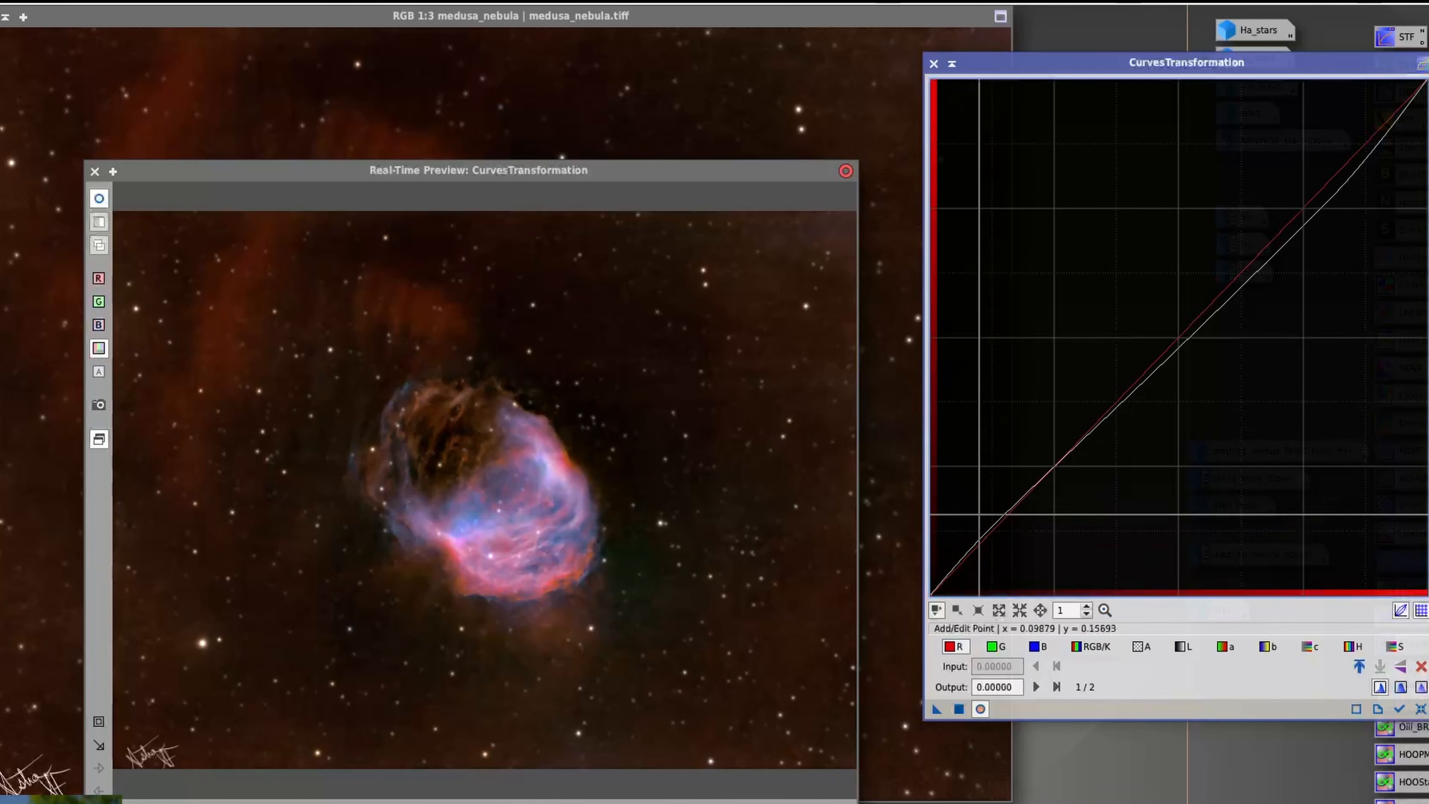
left_click(1008, 518)
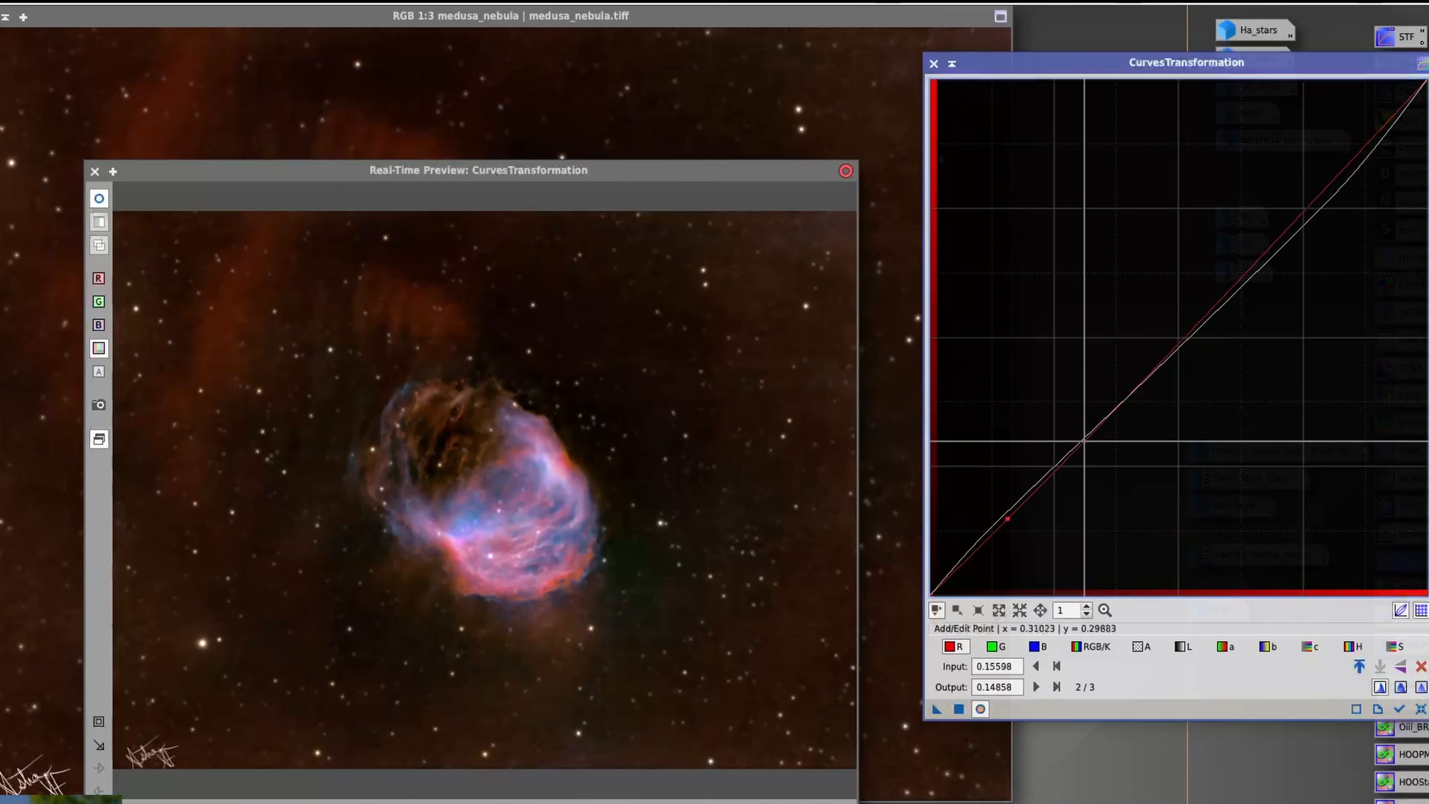
left_click_drag(1076, 449, 1073, 436)
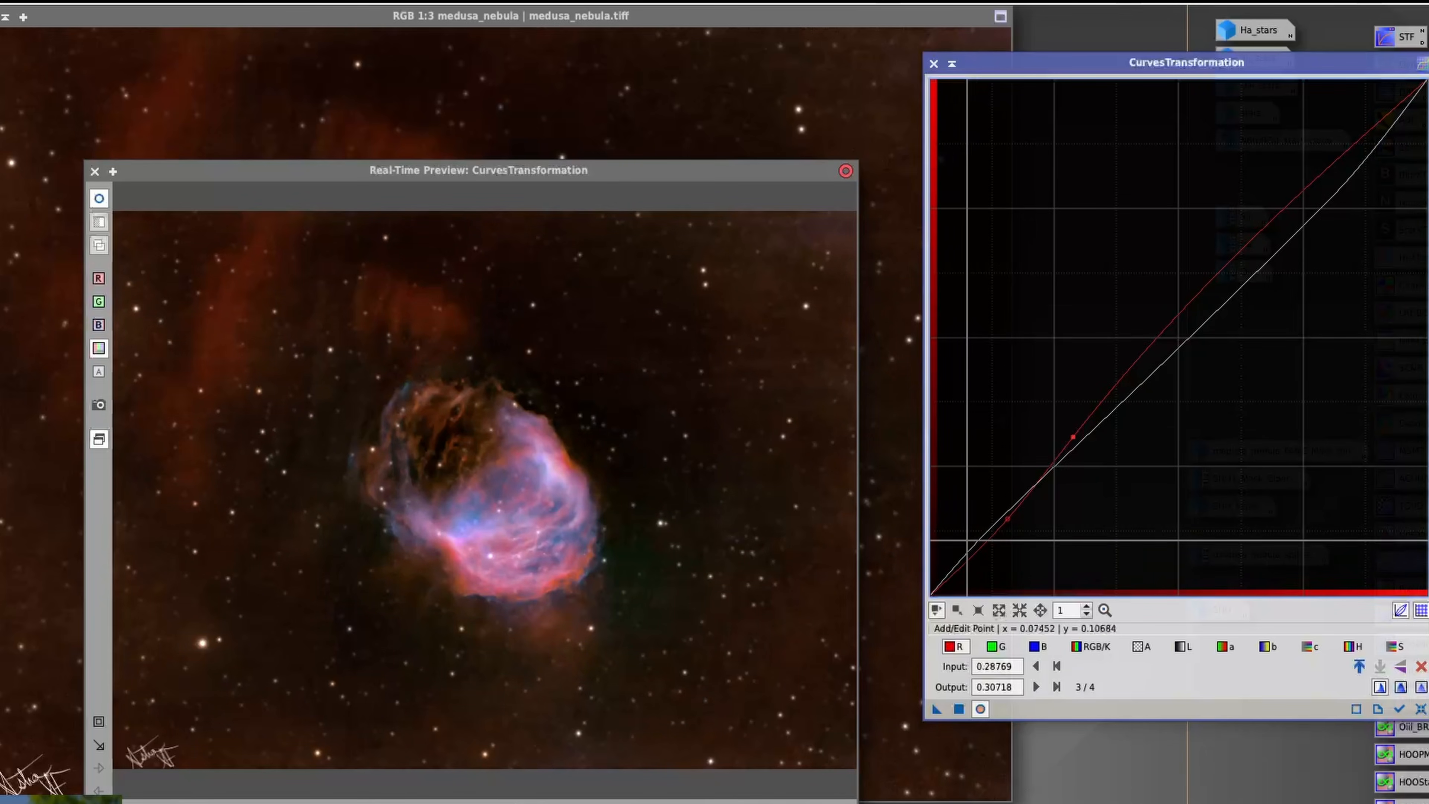
Shape the green curve with a highlight point at 0.799/0.783 and a shadow point at 0.135/0.160.
left_click(991, 645)
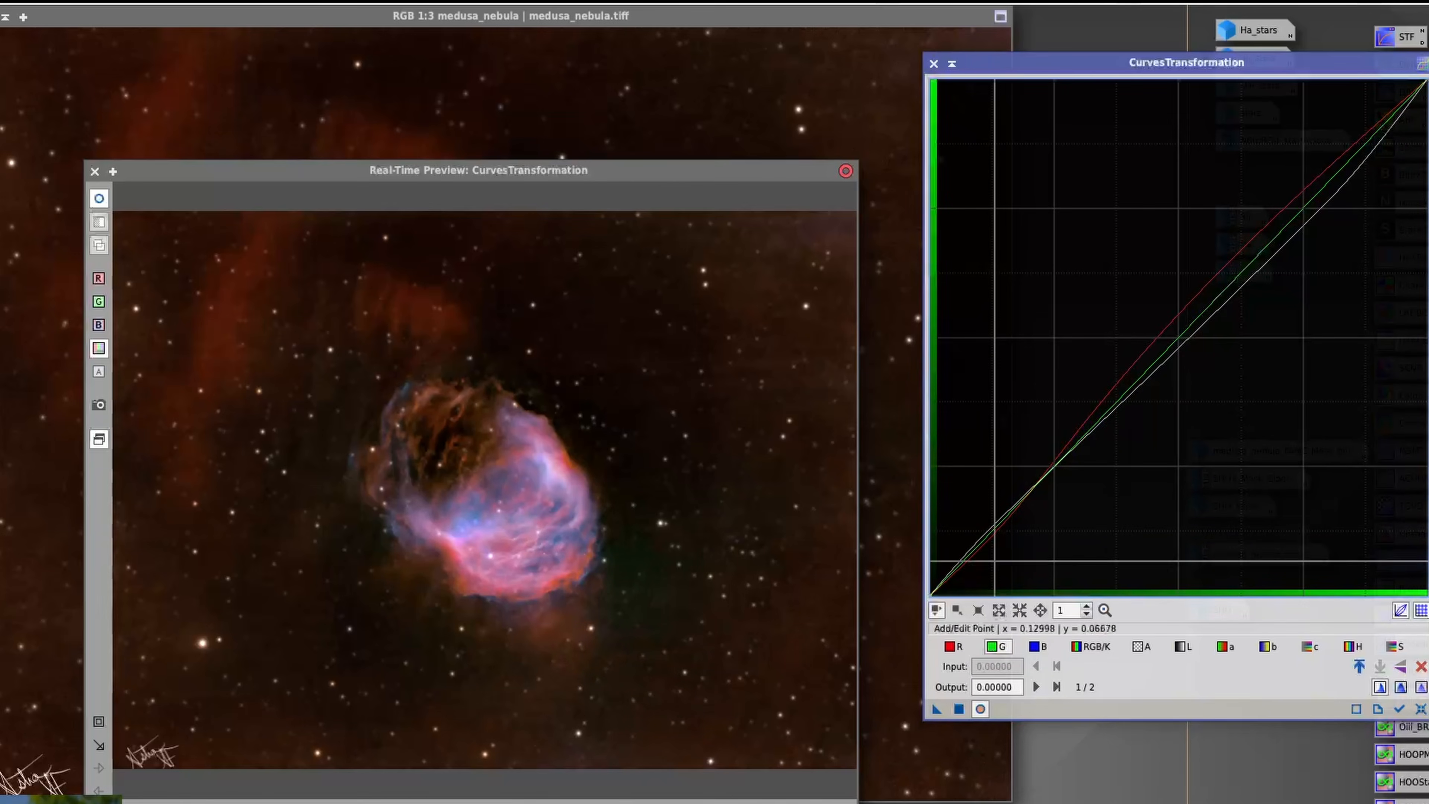
left_click(1003, 516)
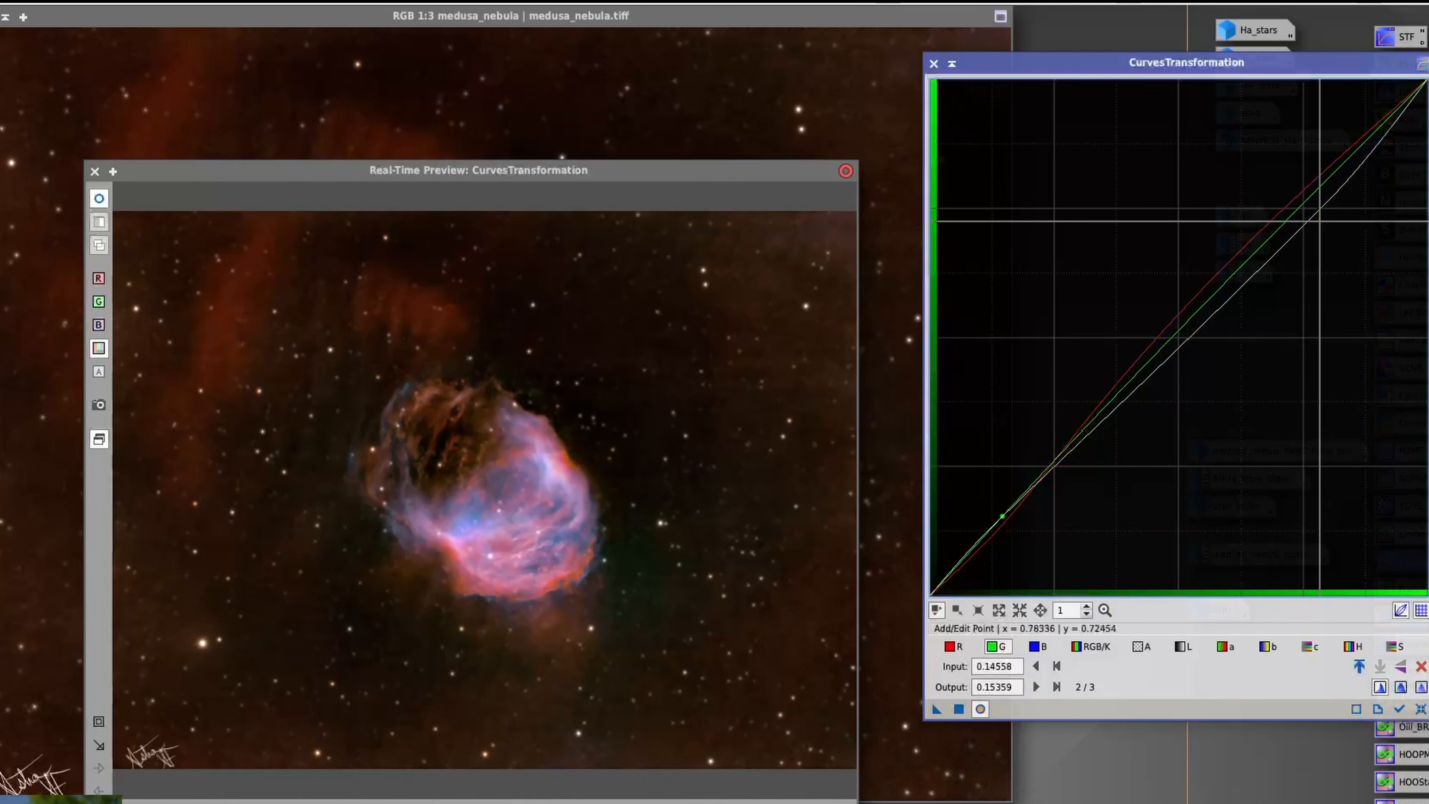
left_click(1322, 184)
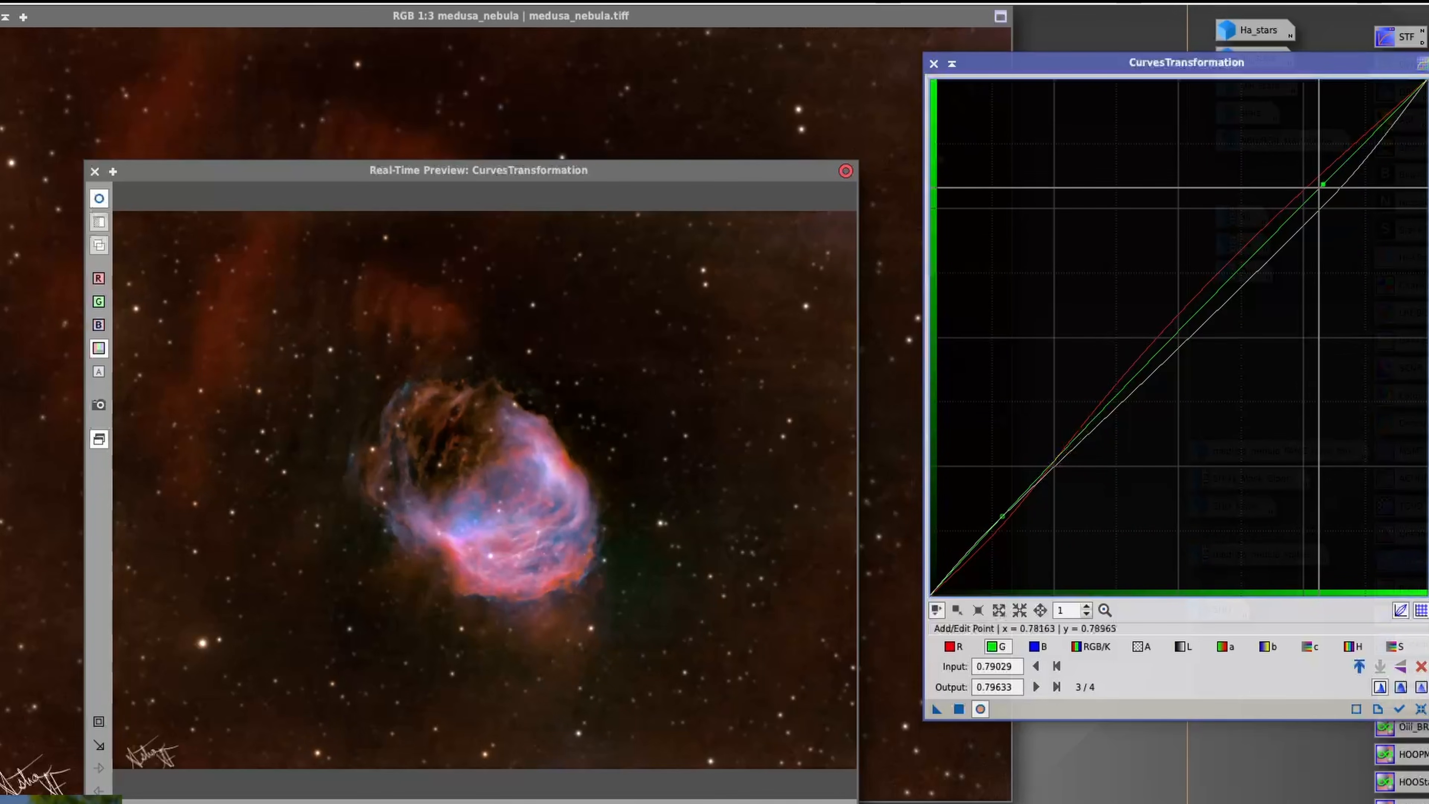
left_click_drag(1323, 184, 1327, 192)
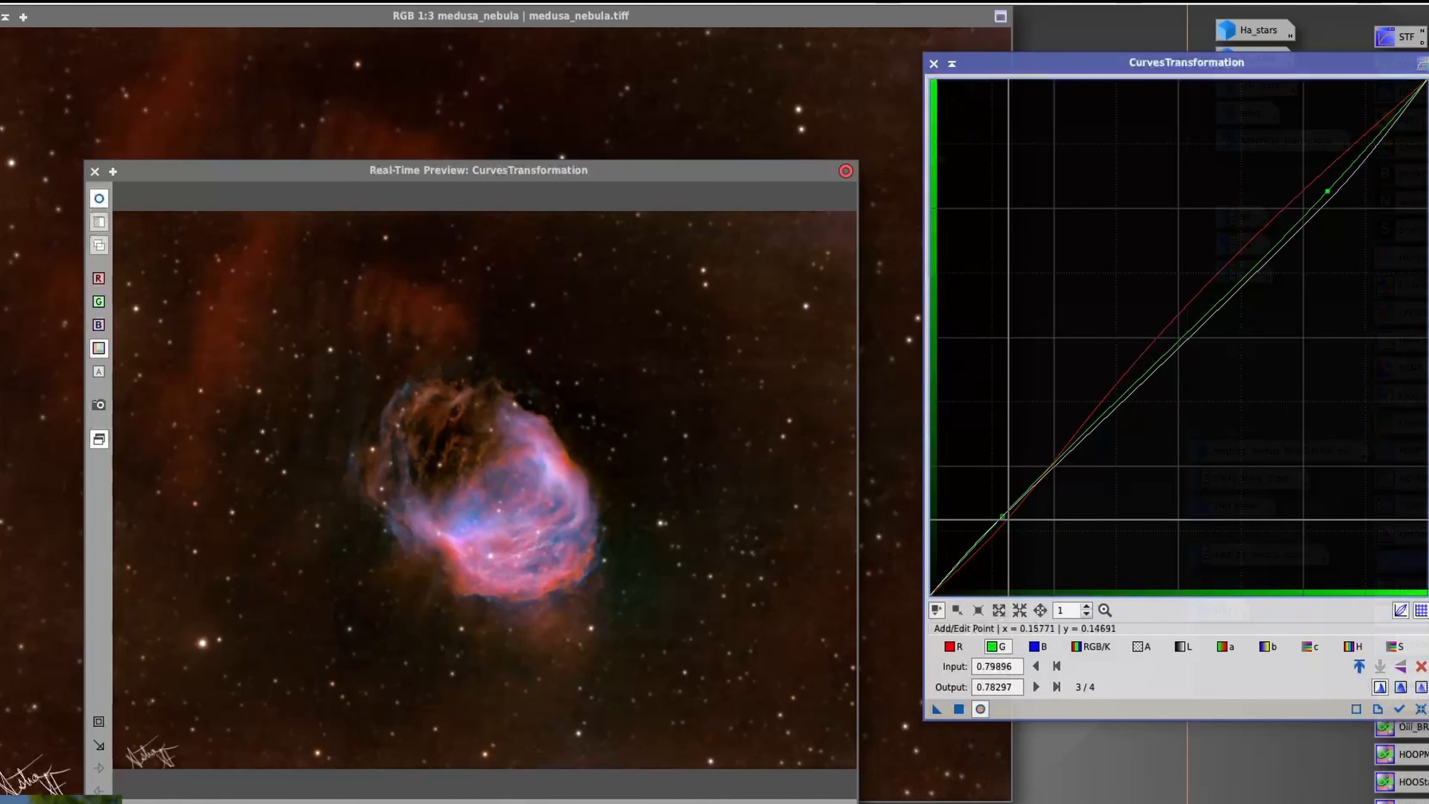
left_click_drag(1004, 515, 996, 512)
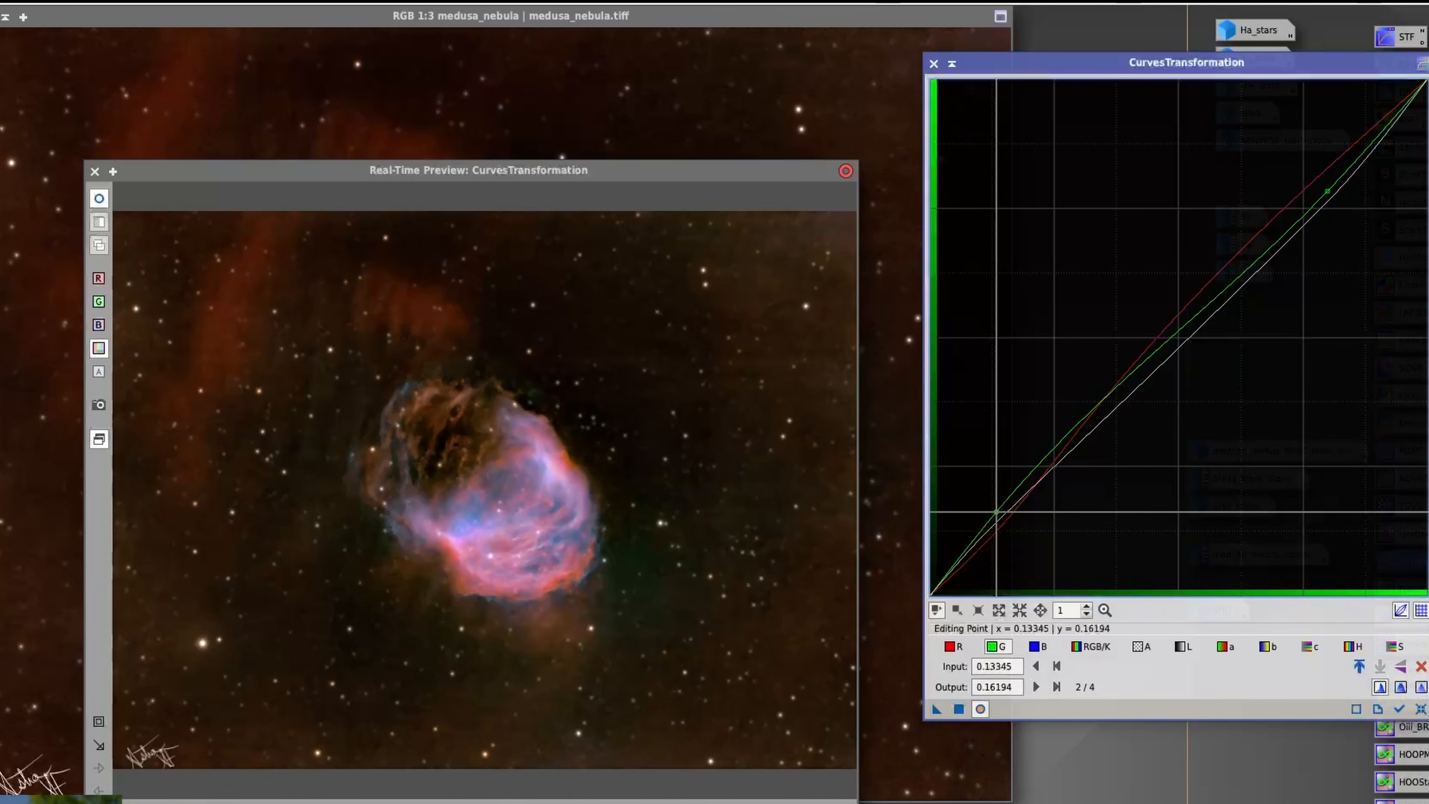
left_click_drag(996, 511, 998, 511)
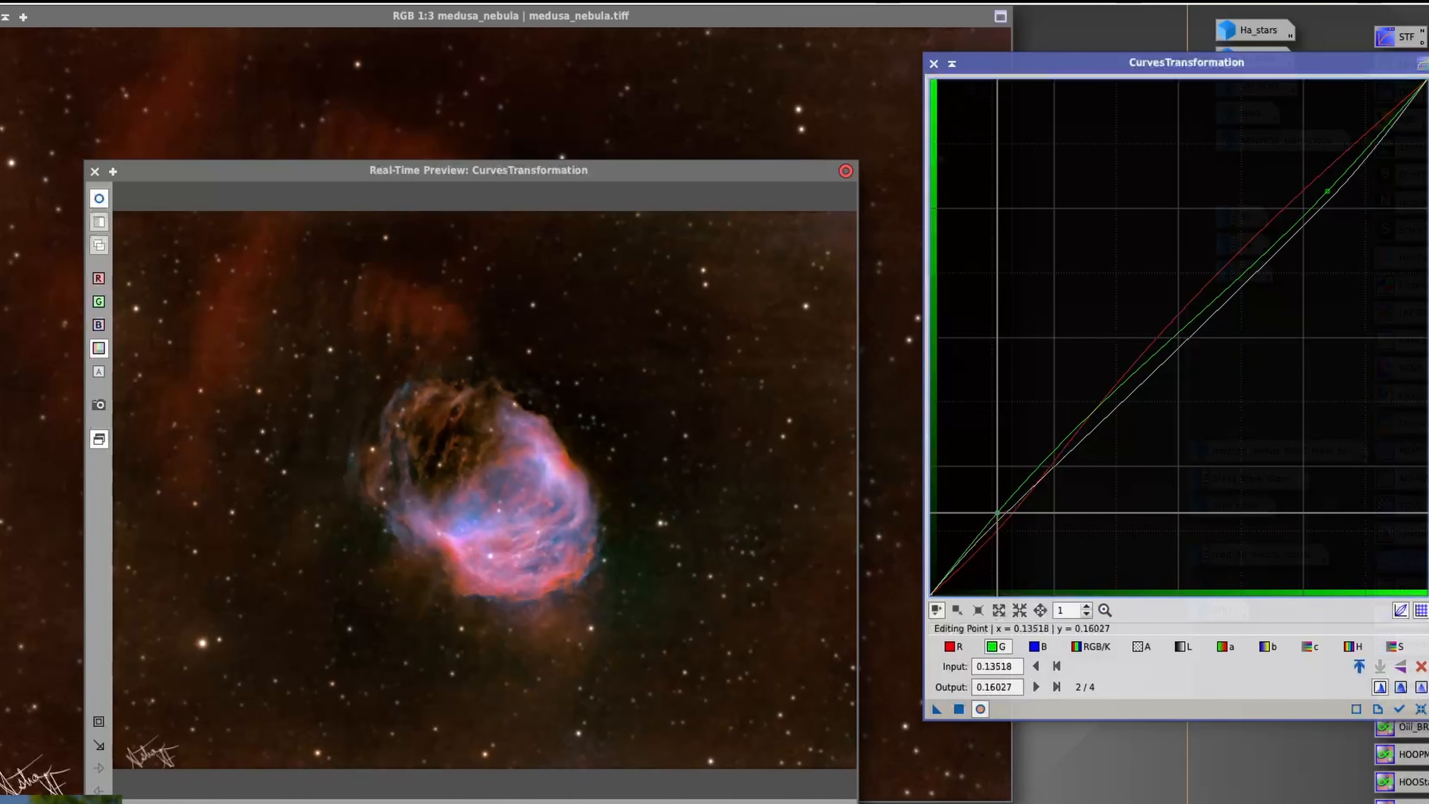
Shape the blue curve with a midtone point at 0.452/0.459 and a raised shadow point at 0.125/0.177.
left_click(1038, 647)
left_click(1014, 507)
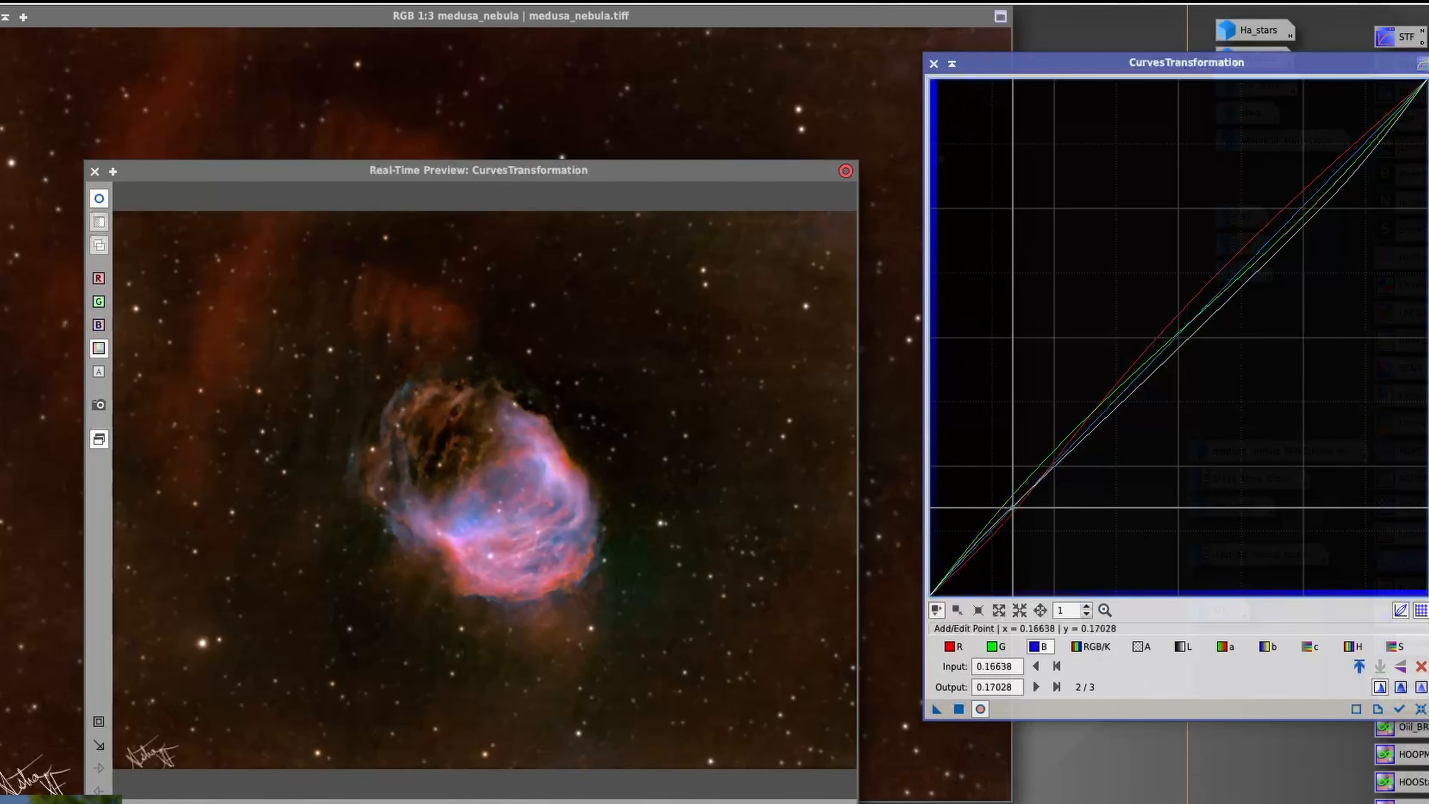
left_click(1155, 359)
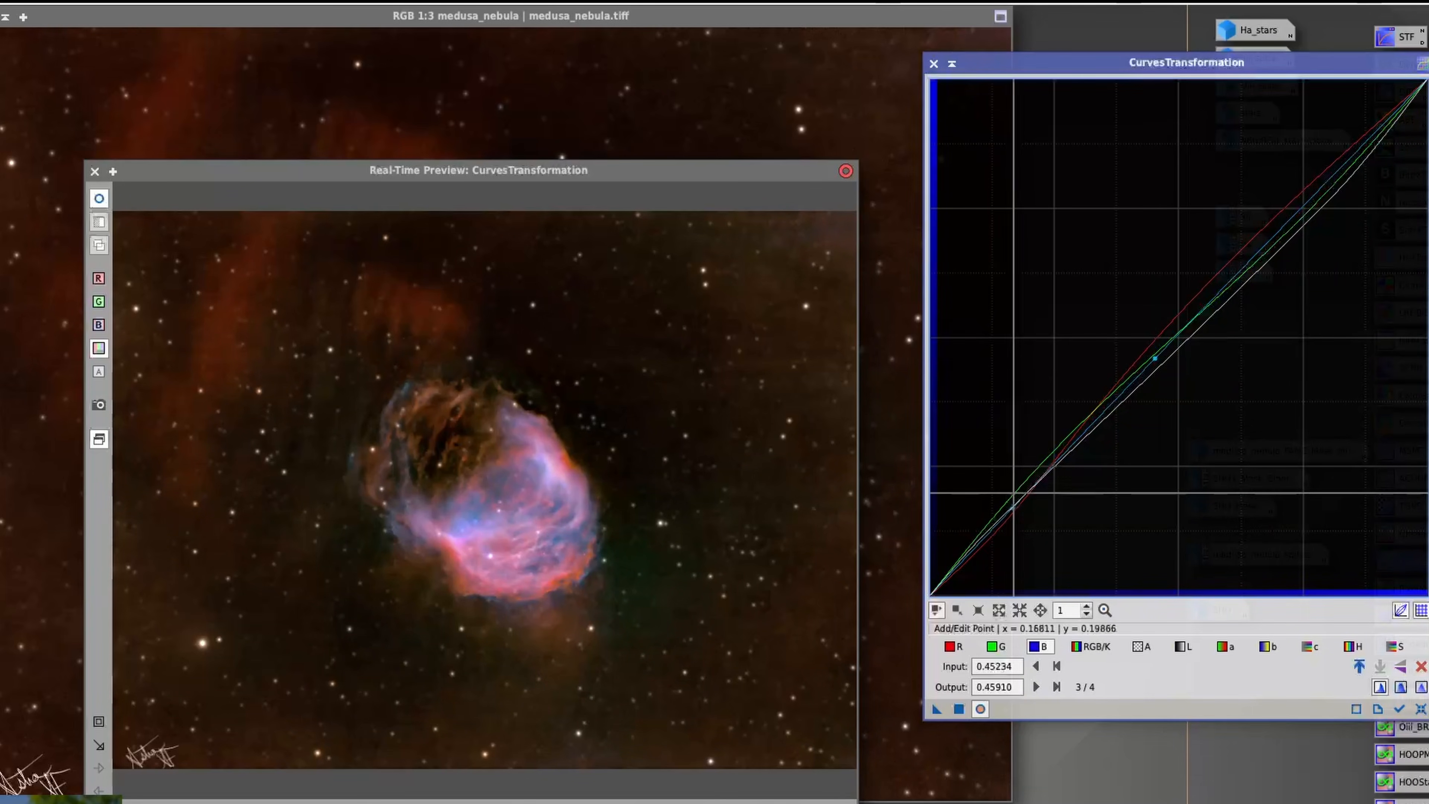
mouse_move(1010, 508)
left_mouse_down()
mouse_move(998, 499)
mouse_move(990, 513)
mouse_move(973, 477)
mouse_move(992, 504)
left_mouse_up()
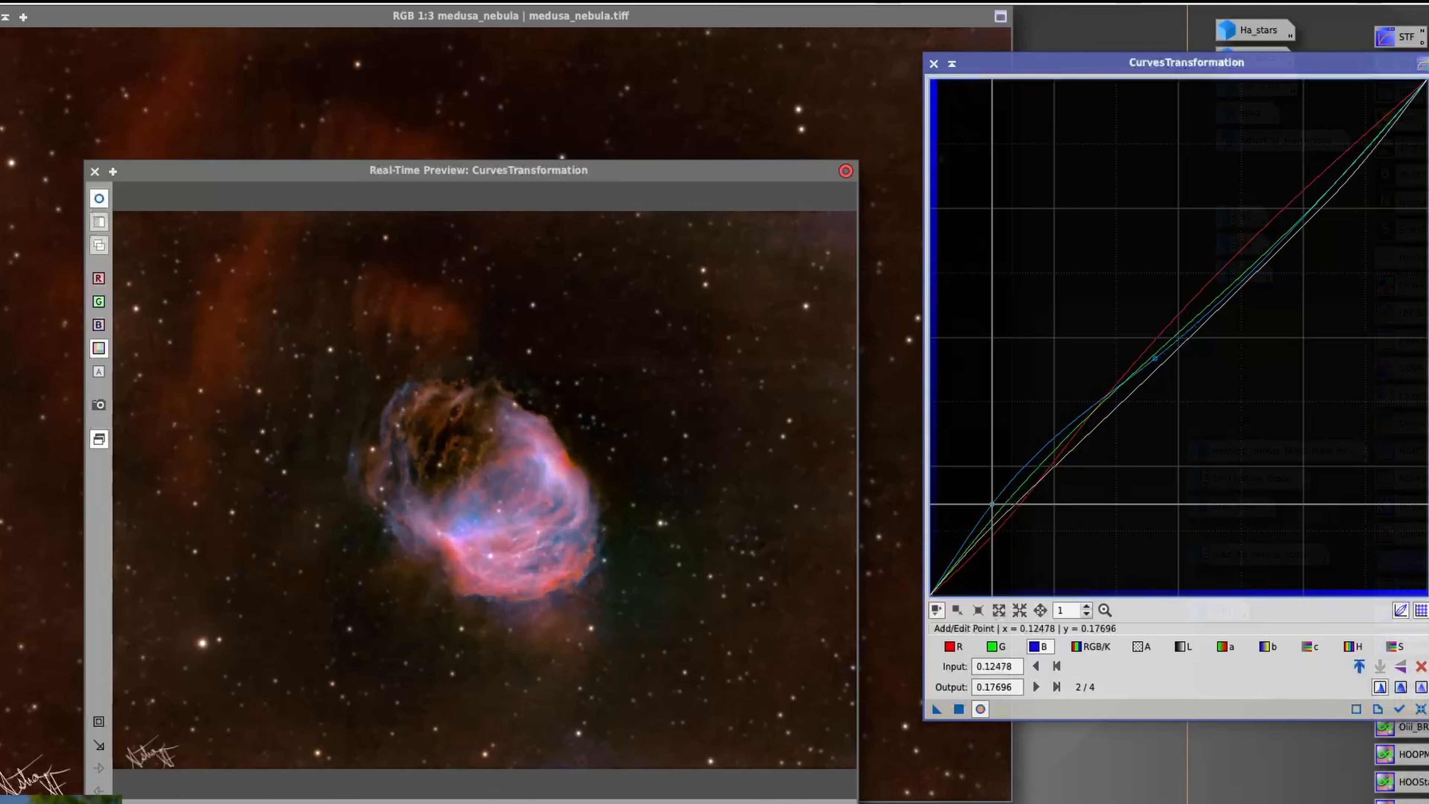
Shape the lightness (L) curve with points at 0.154/0.154, 0.445/0.479 and 0.835/0.828.
left_click(1181, 647)
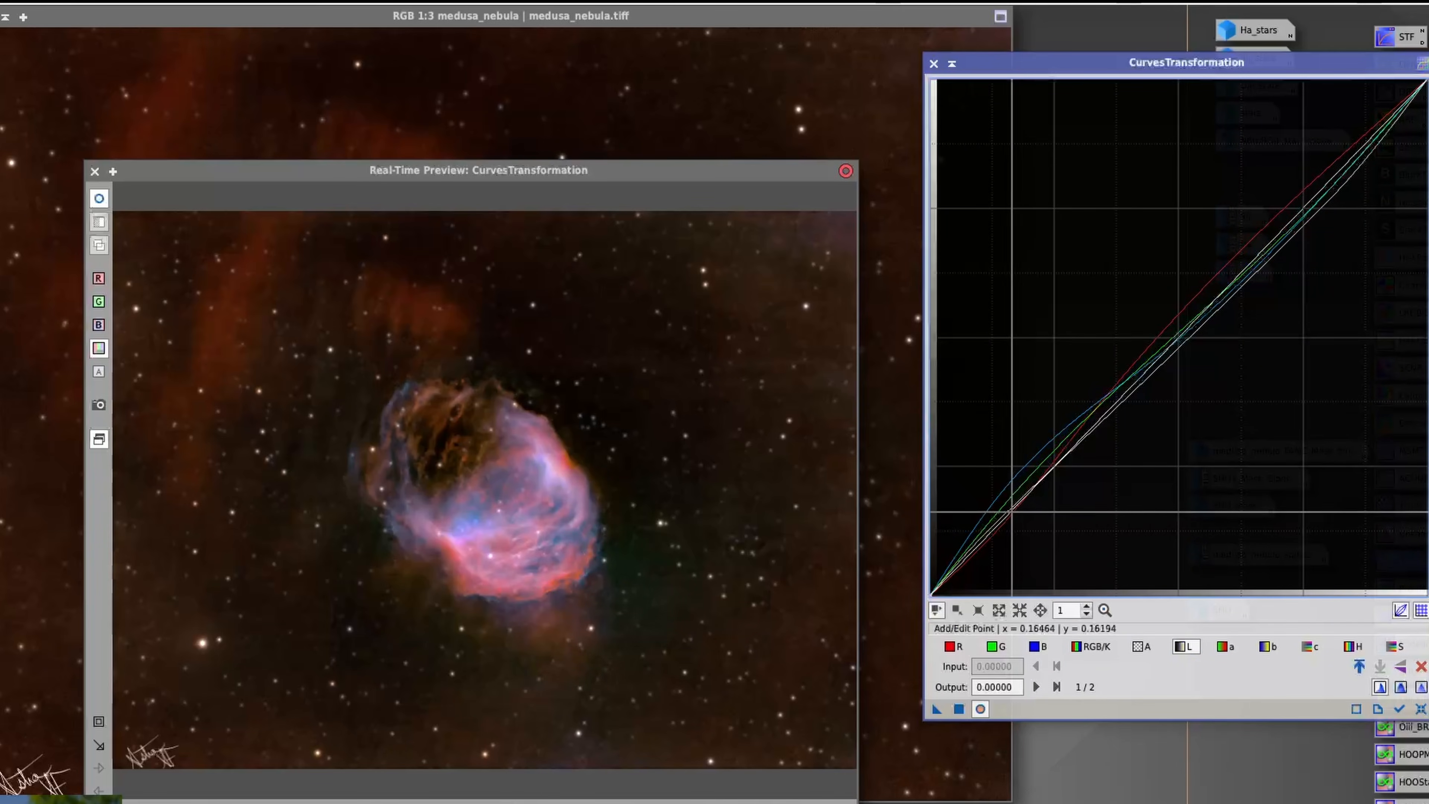
left_click(1012, 509)
left_click(1151, 341)
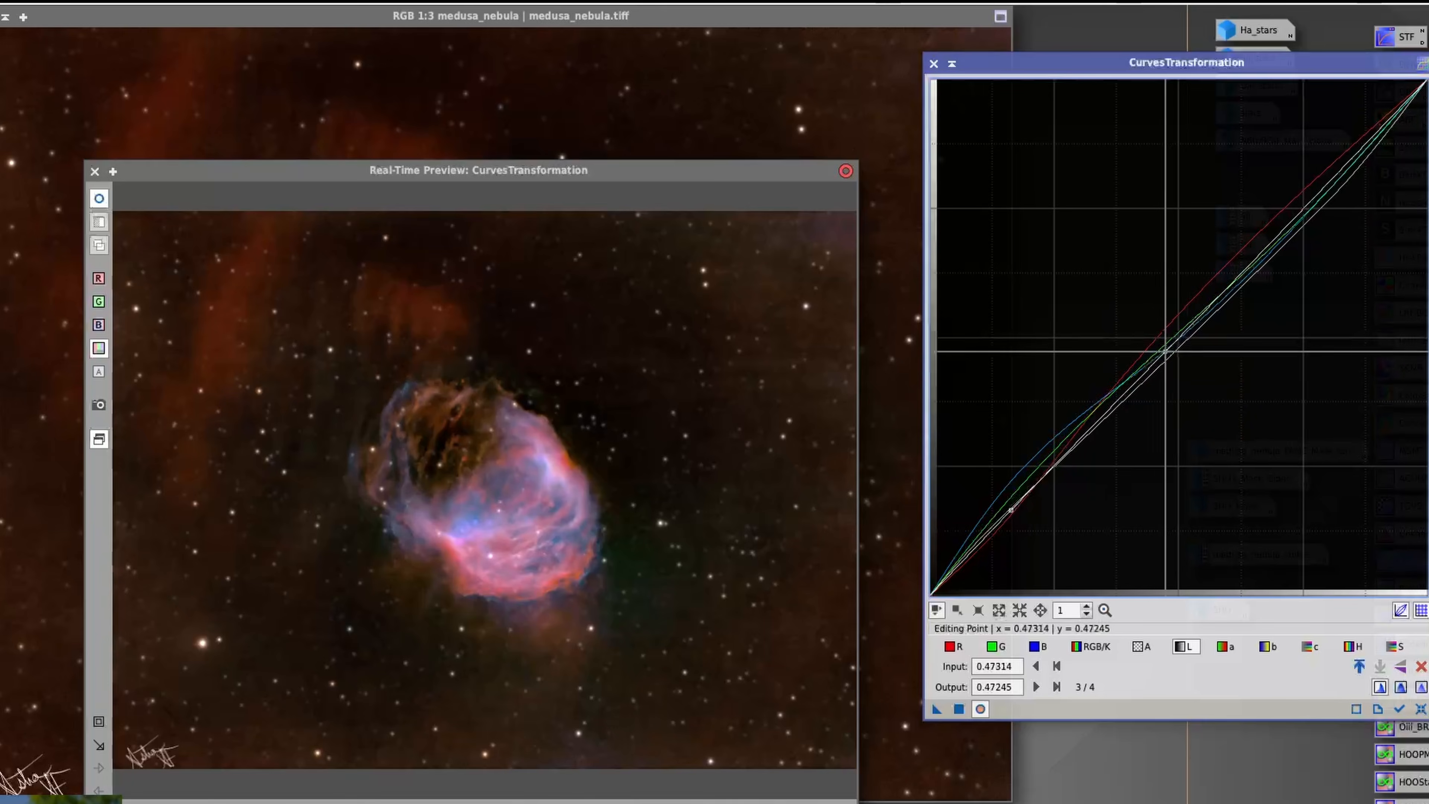
left_click_drag(1150, 341, 1152, 348)
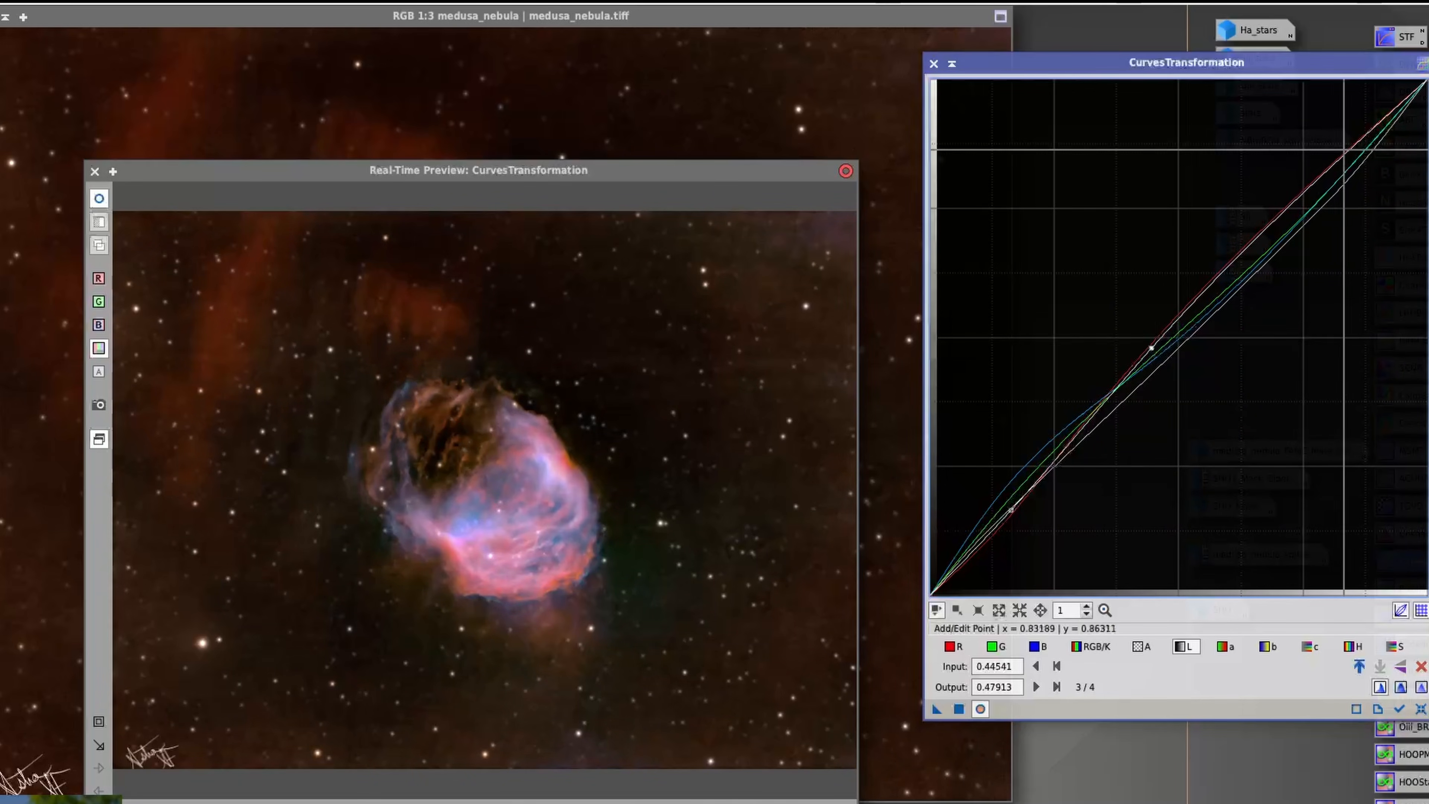
left_click_drag(1337, 164, 1345, 168)
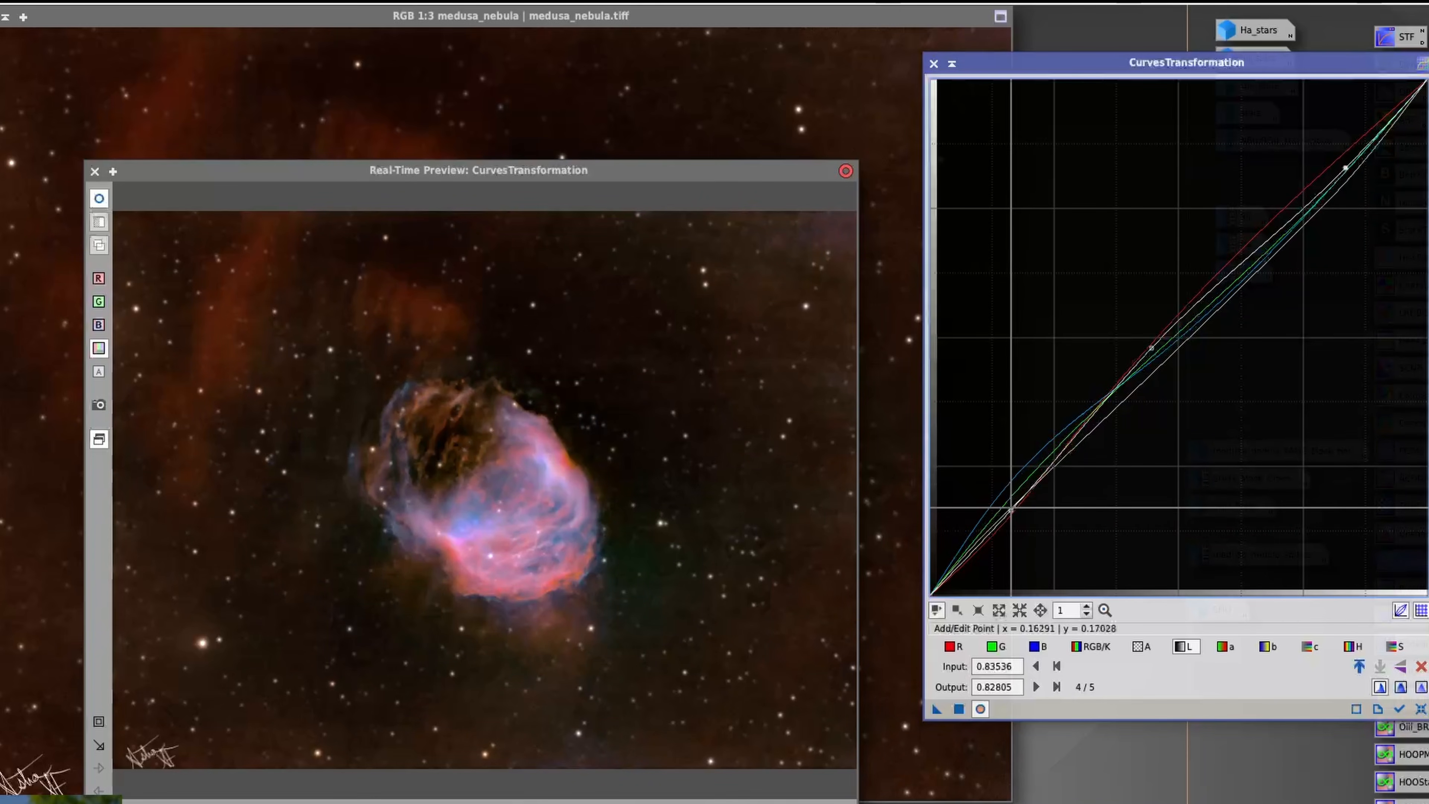
left_click_drag(1013, 510, 1006, 516)
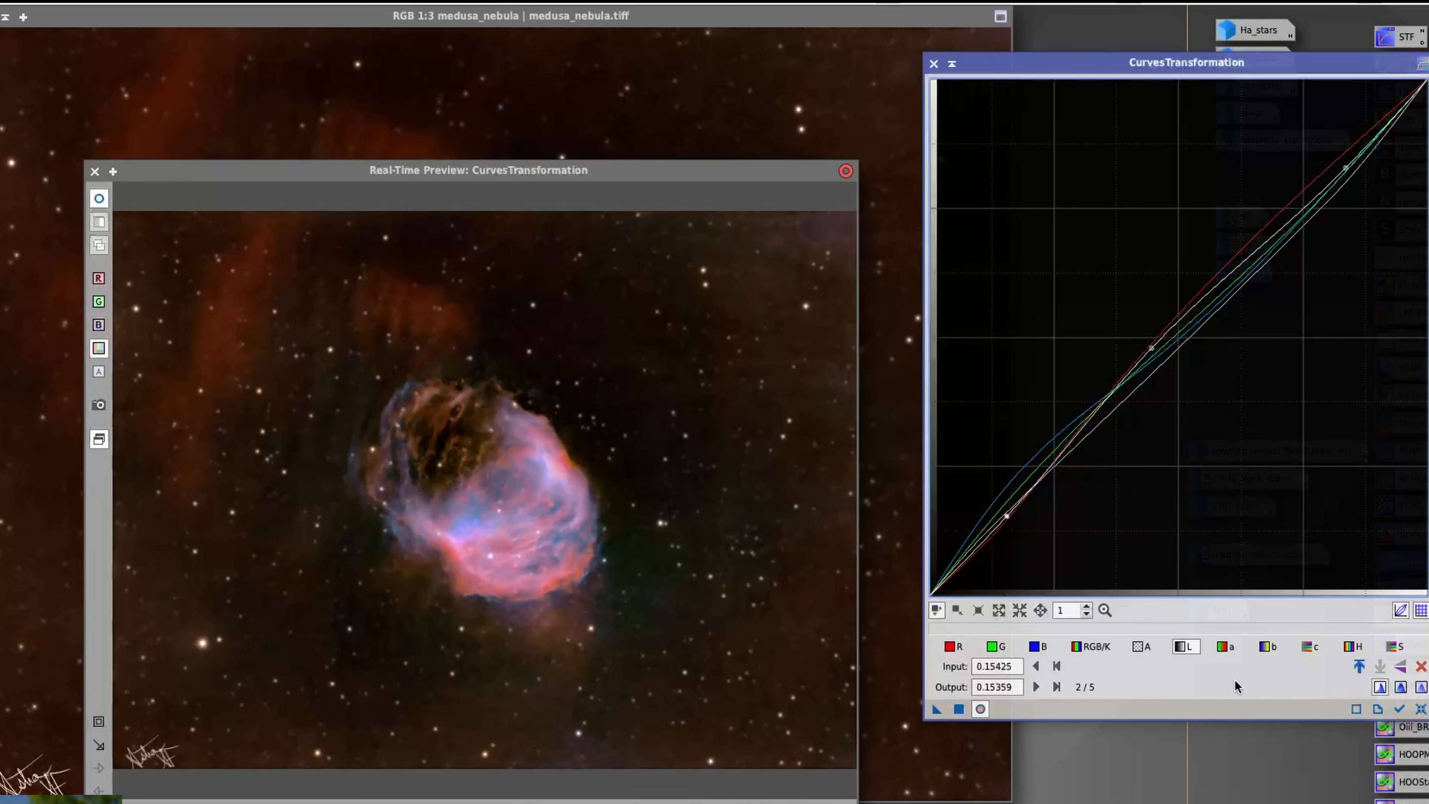
Raise the middle of the c curve with a point at input 0.456, output 0.486.
left_click(1311, 646)
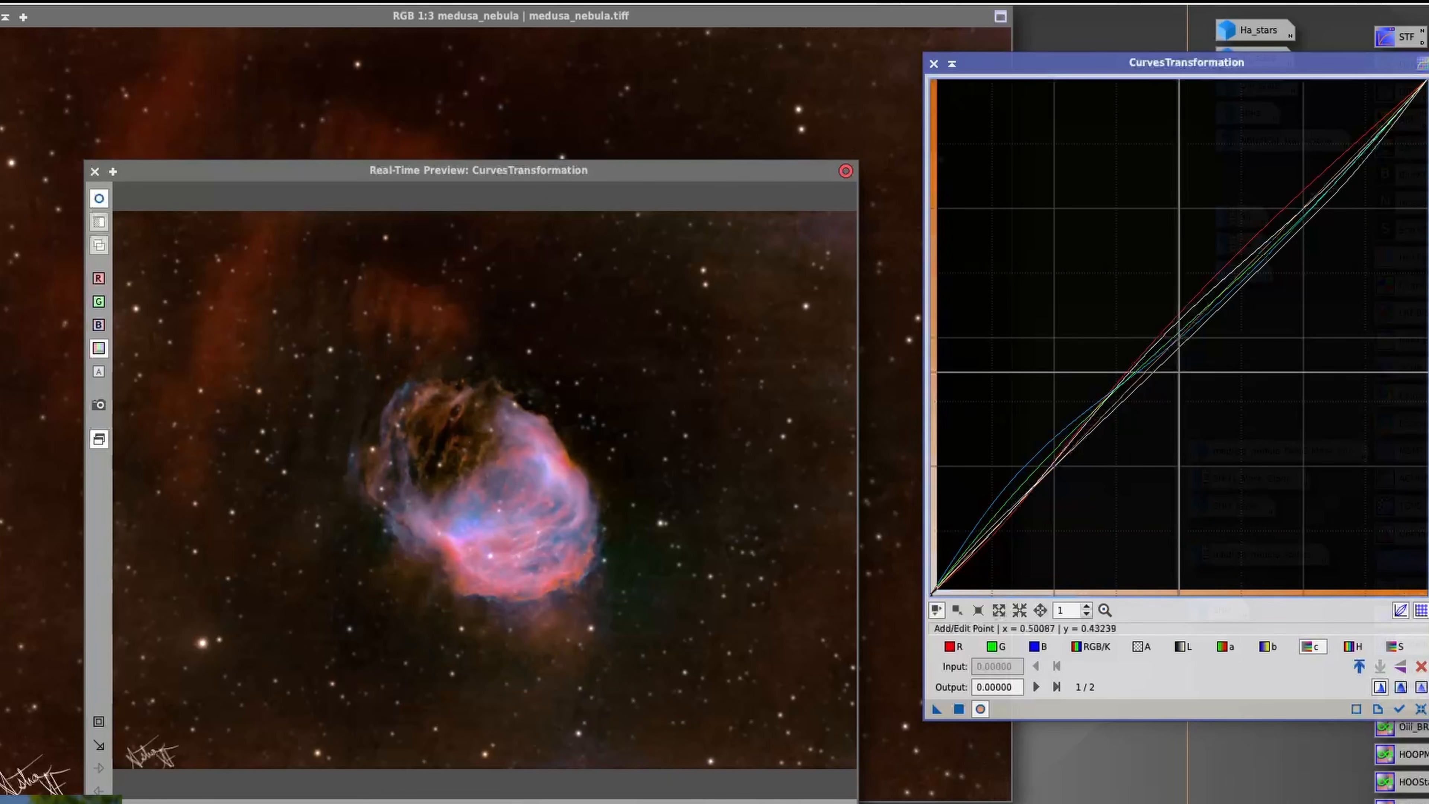
left_click(1168, 346)
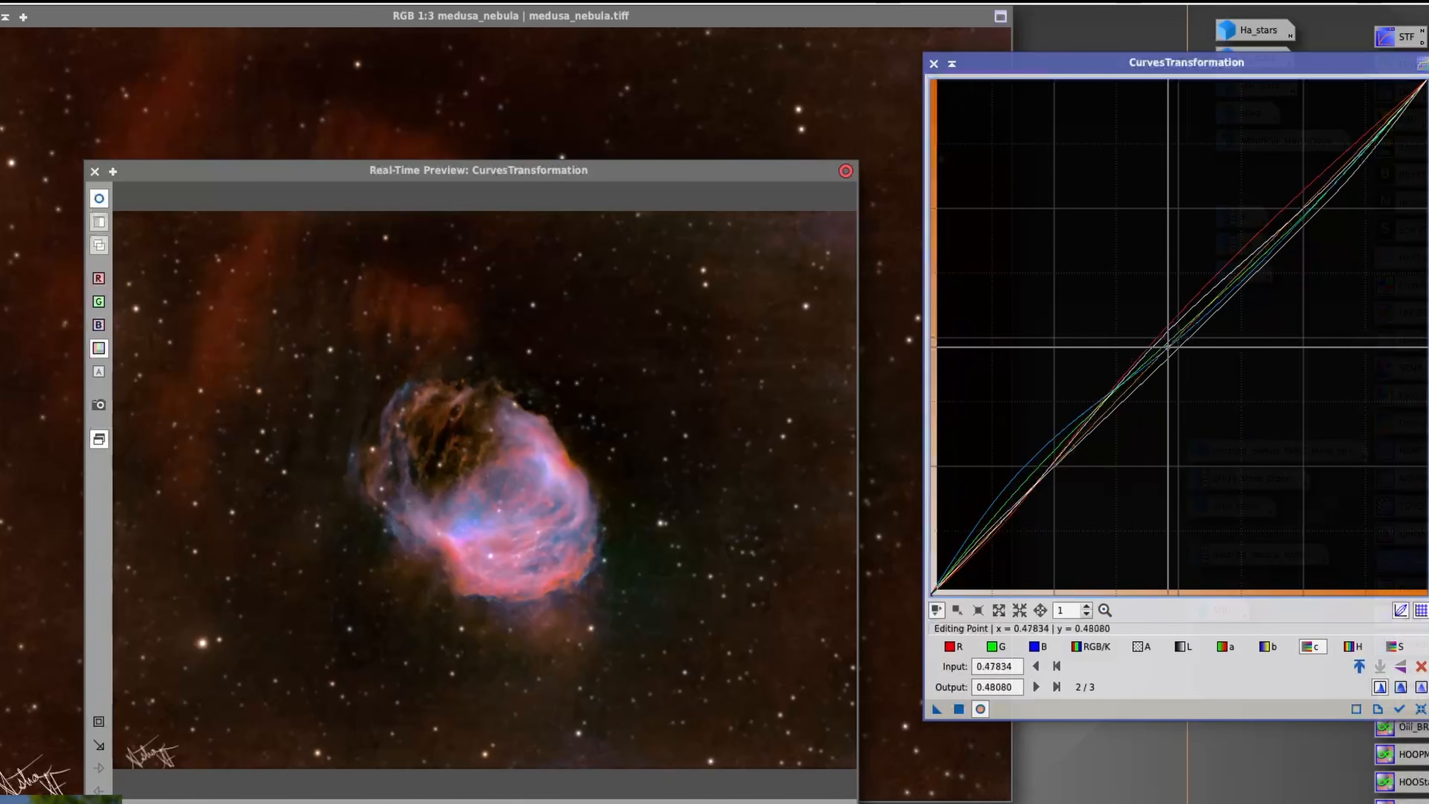
mouse_move(1168, 346)
left_mouse_down()
mouse_move(1139, 323)
mouse_move(1156, 343)
left_mouse_up()
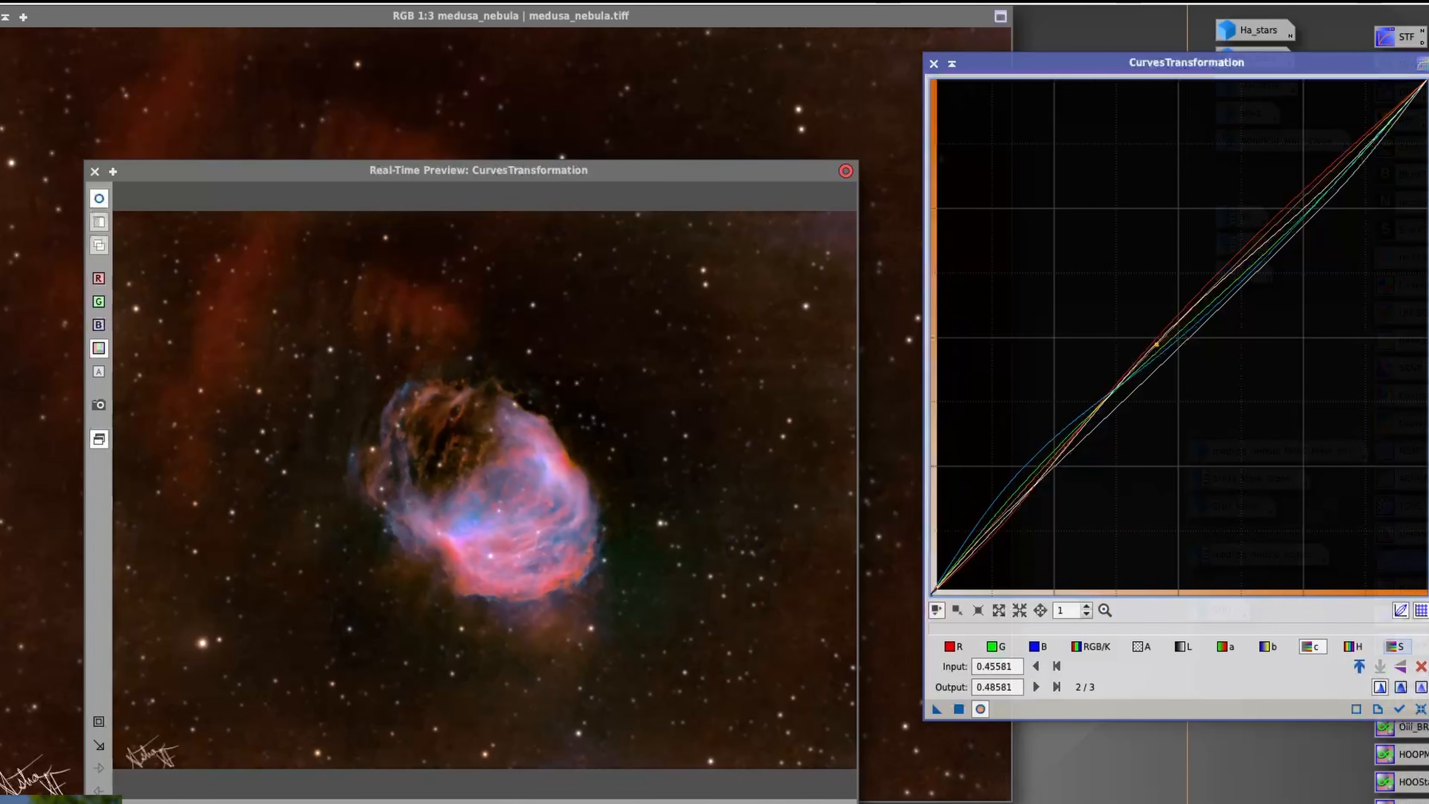
Lower the middle of the saturation (S) curve with a point at input 0.490, output 0.444.
left_click(1393, 646)
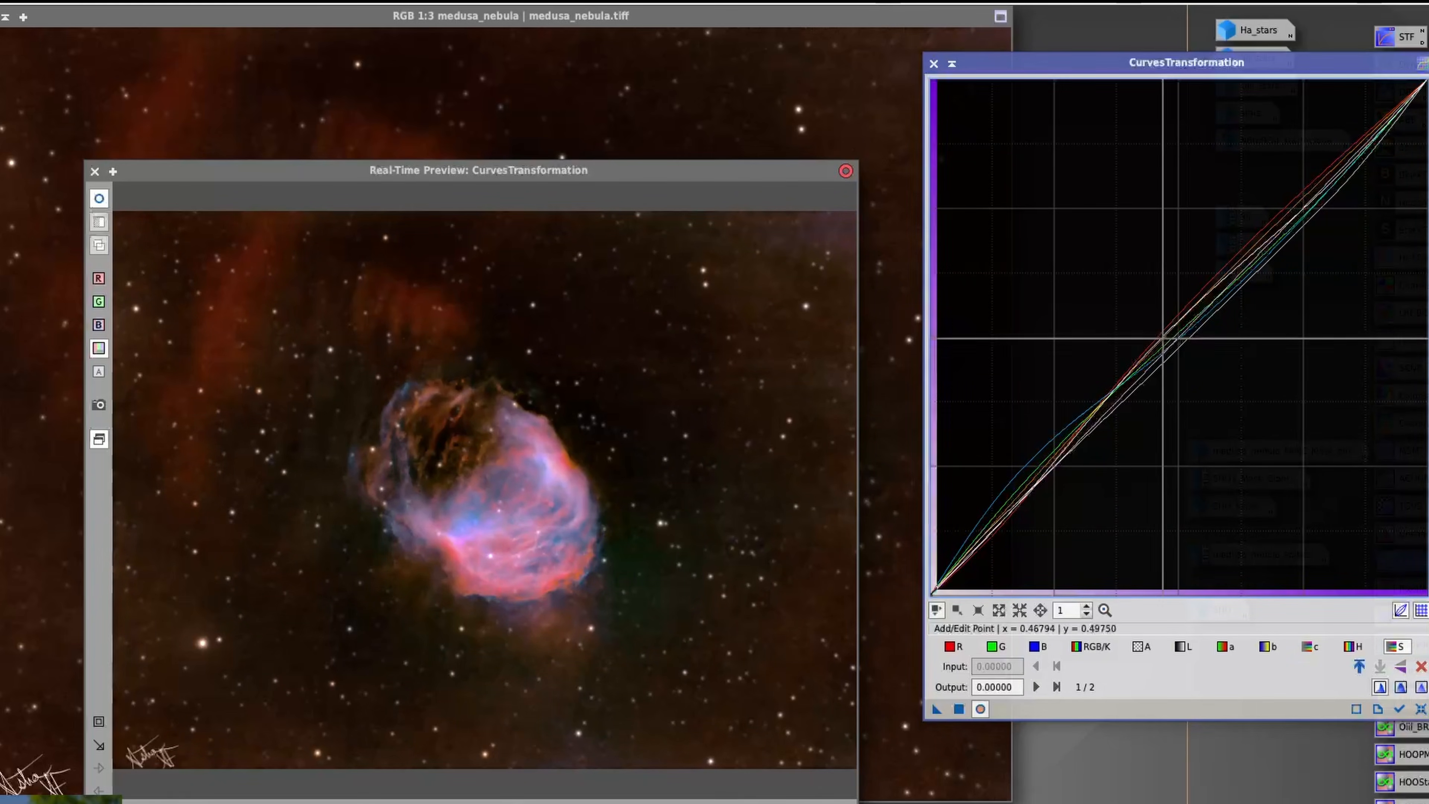
left_click_drag(1164, 344, 1174, 364)
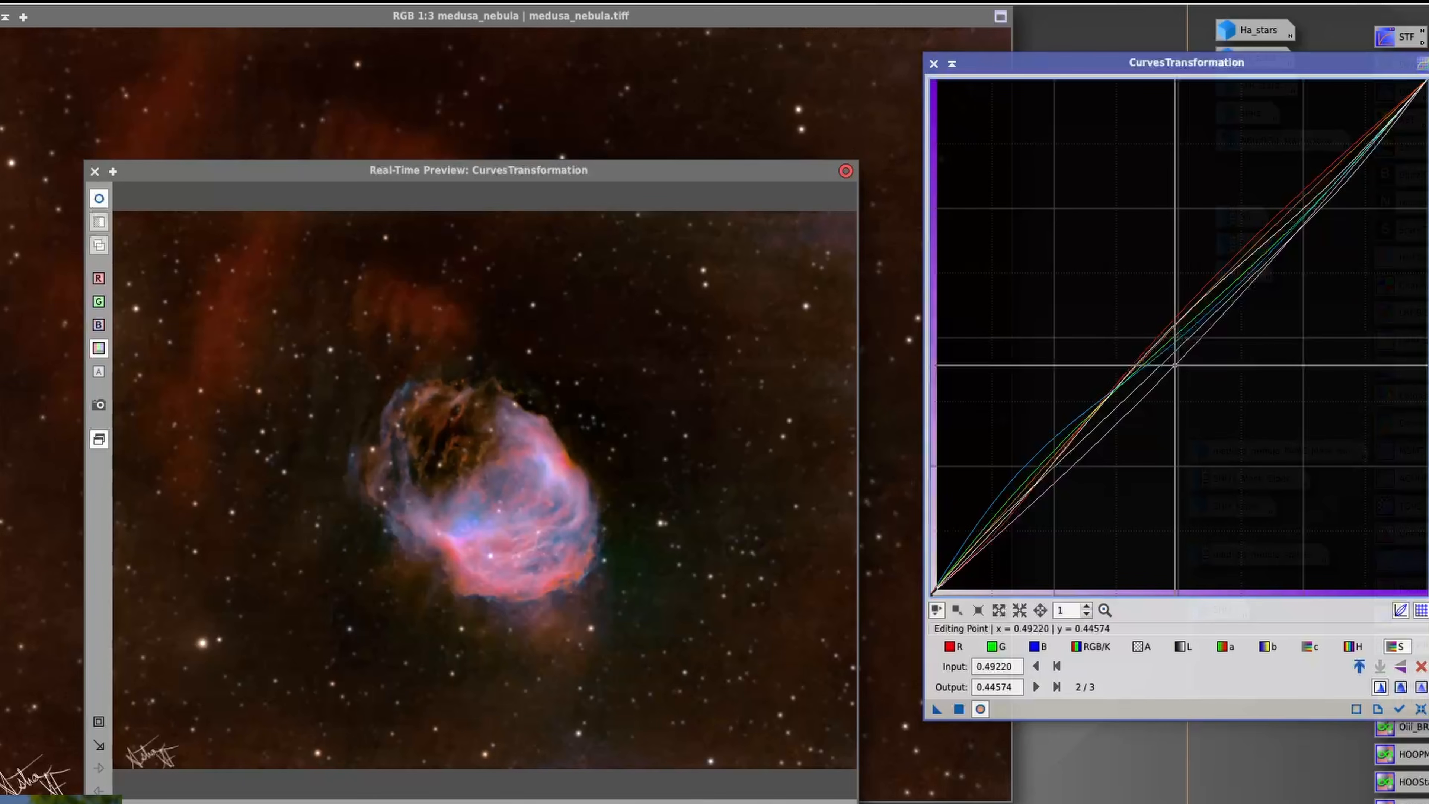
left_click_drag(1175, 365, 1173, 366)
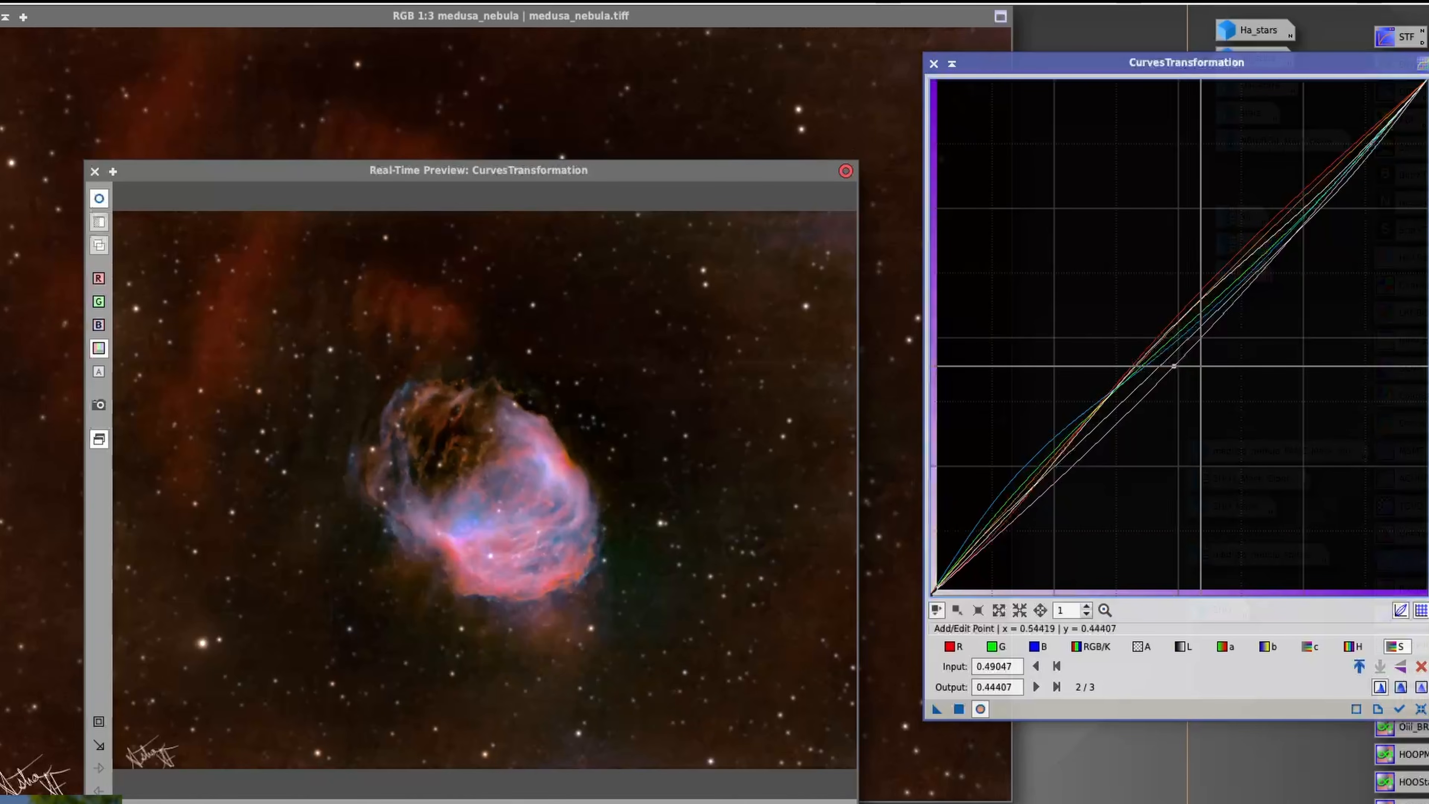
Adjust the b curve with a midtone point at 0.477/0.467 and a slightly lowered shadow point near input 0.14.
left_click(1266, 648)
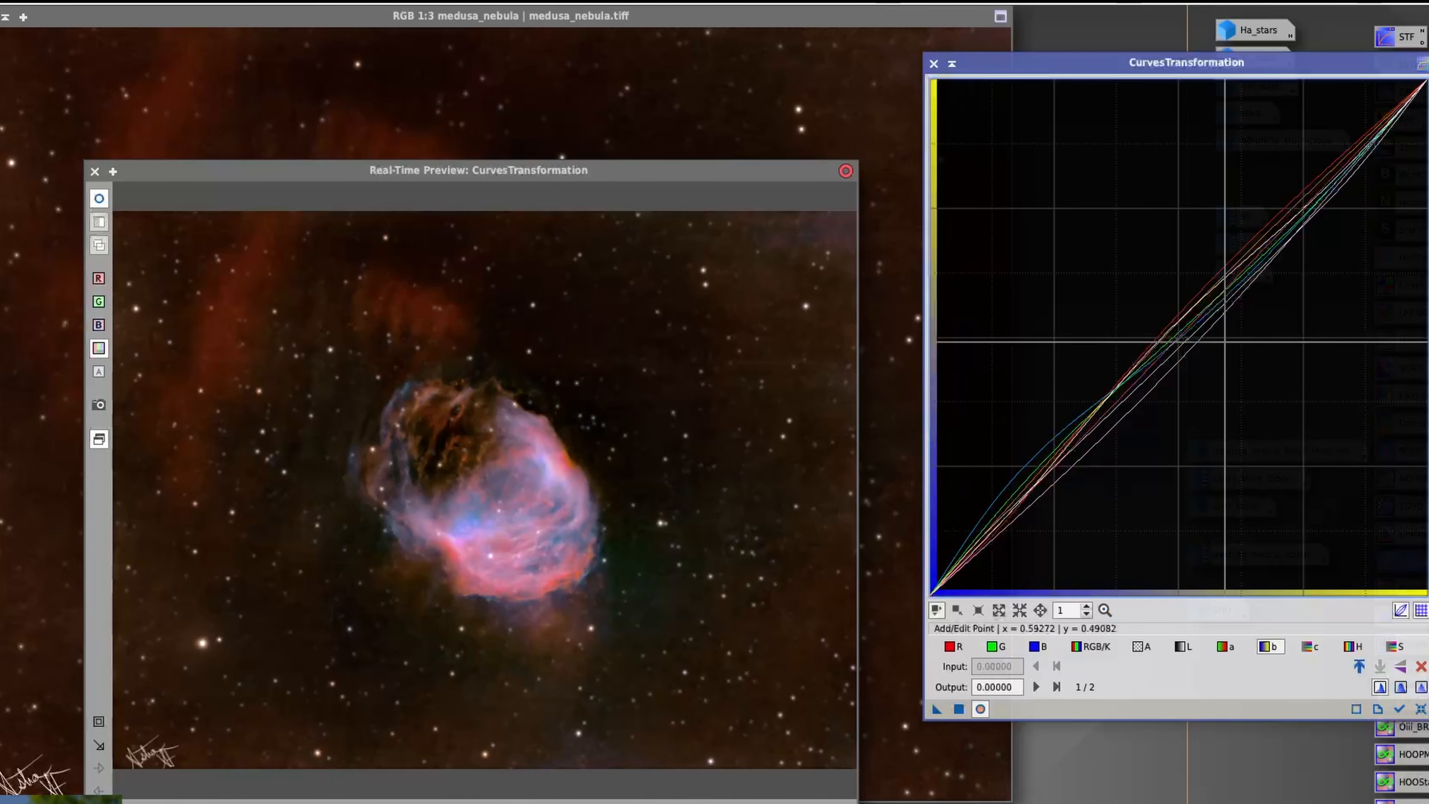
mouse_move(1177, 342)
left_mouse_down()
mouse_move(1142, 320)
mouse_move(1181, 371)
mouse_move(1168, 354)
left_mouse_up()
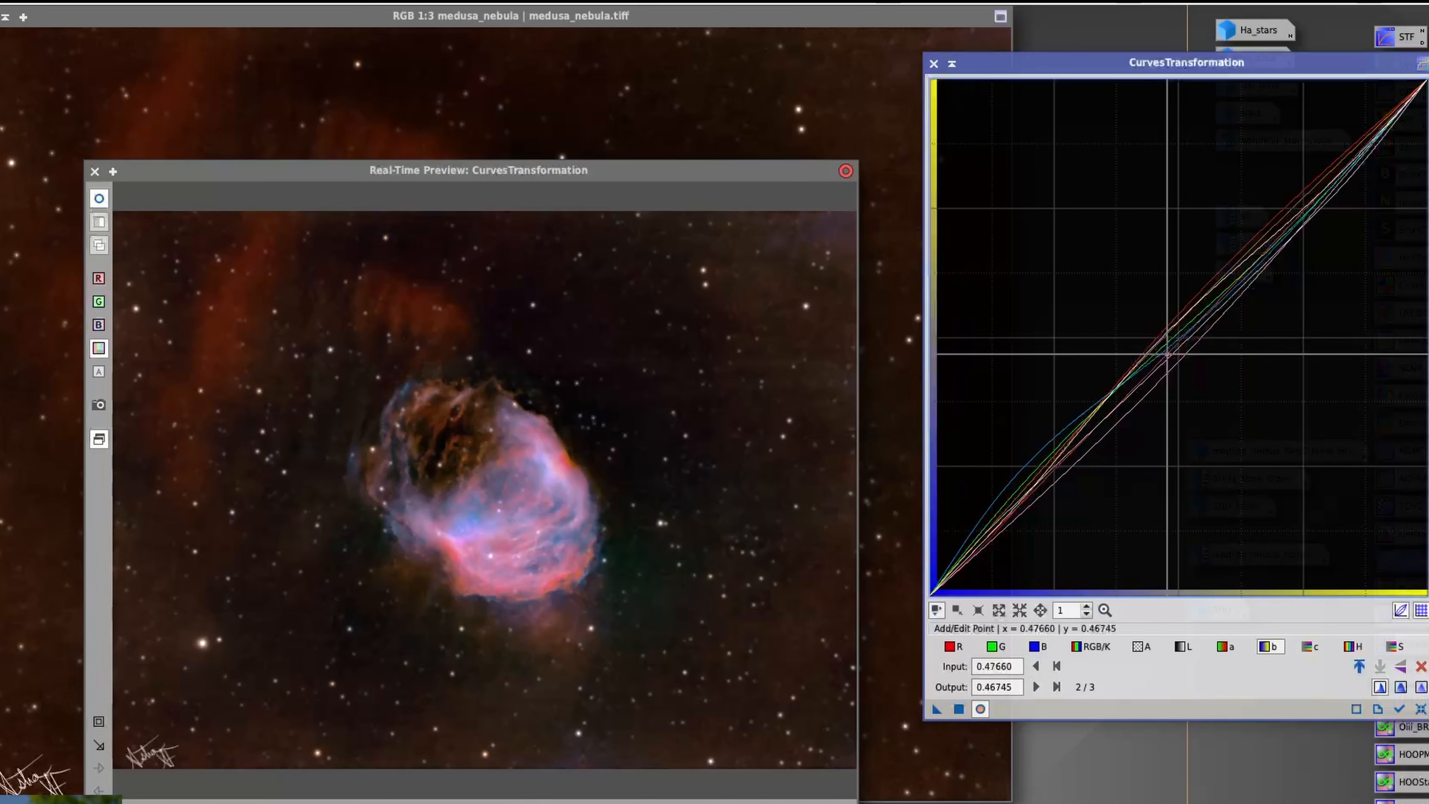
left_click(1002, 516)
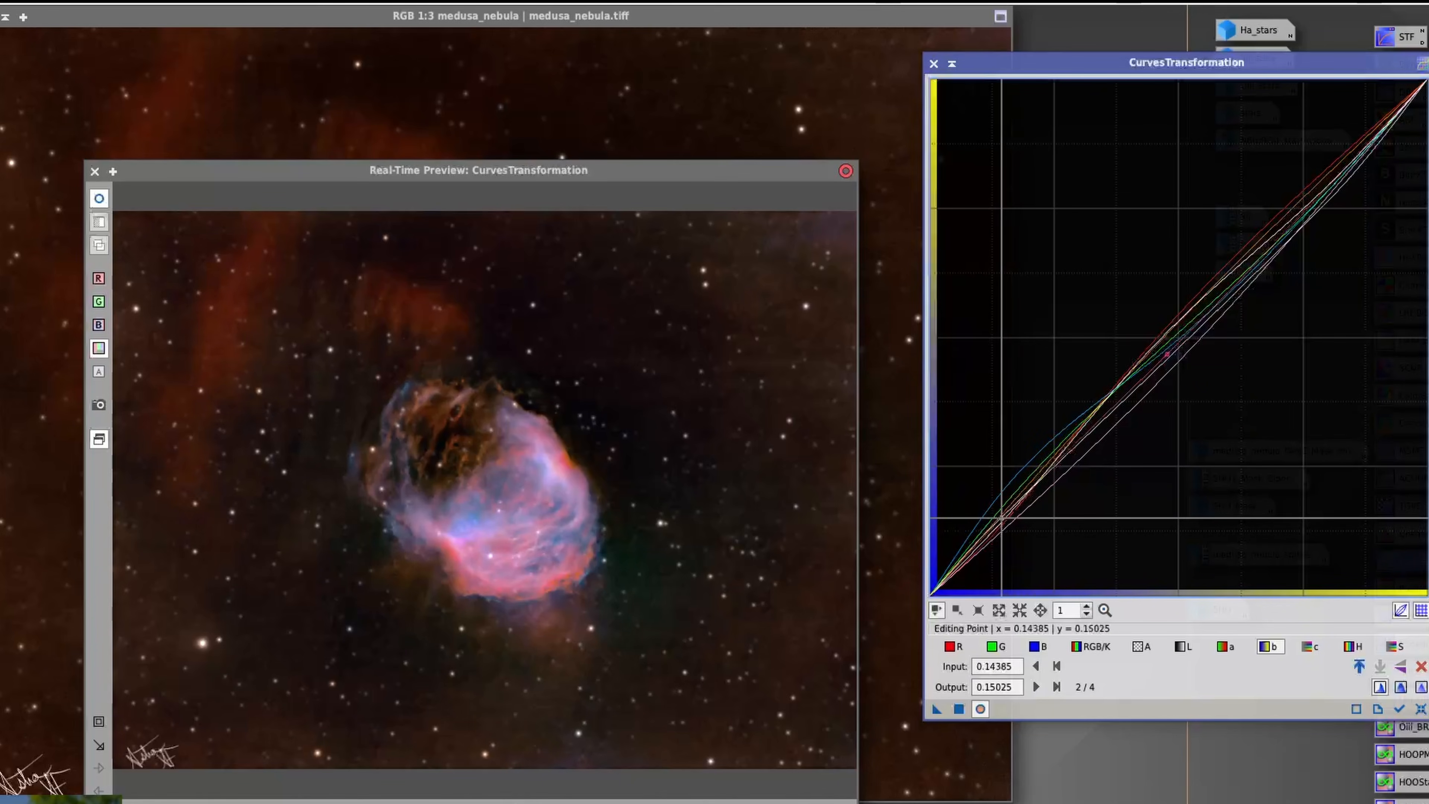
left_click_drag(1002, 516, 1006, 529)
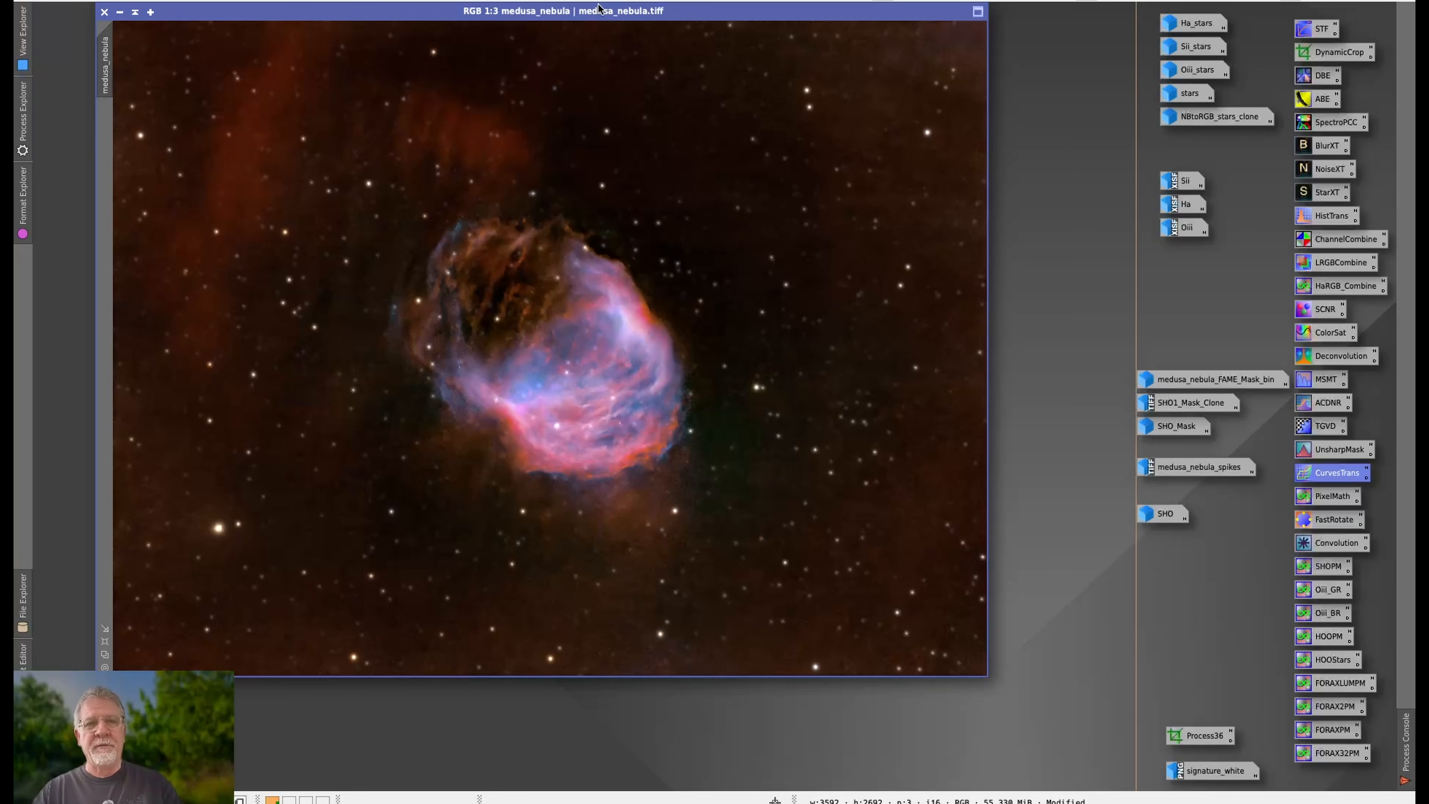
Minimize the medusa_nebula image and restore the SHO and stars images.
double_click(599, 8)
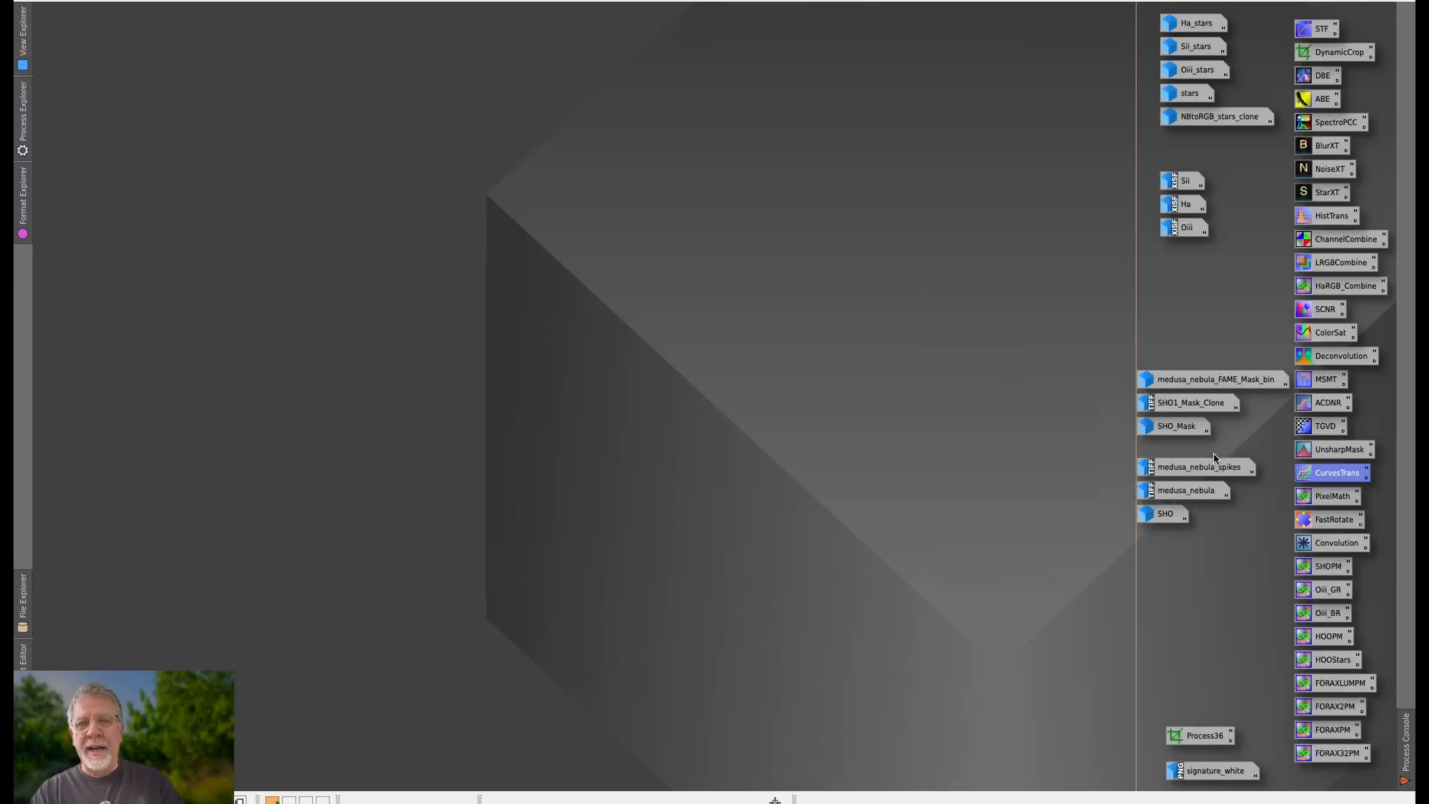
double_click(1163, 515)
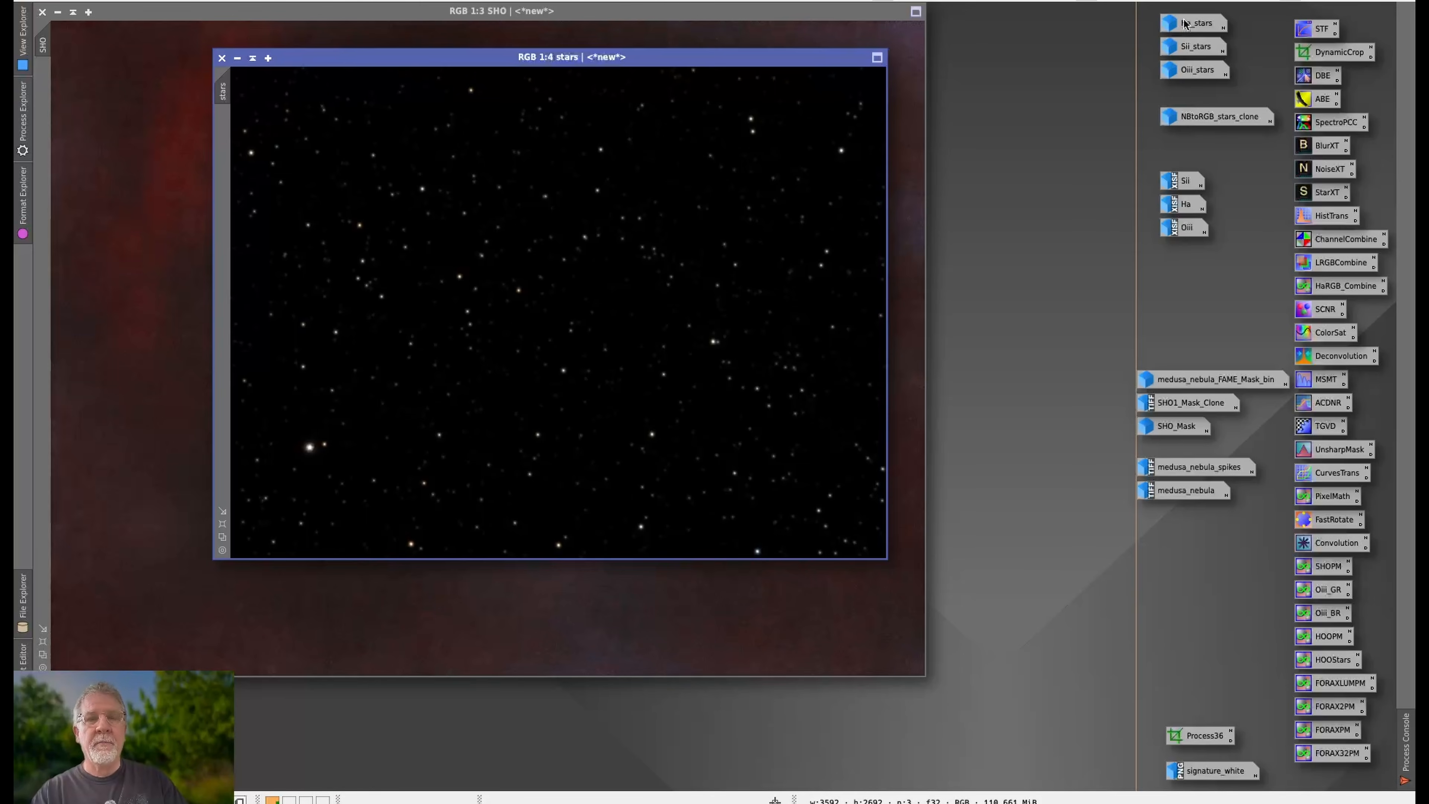
Move the stars image window up and open SetiAstro's NB to RGB Star Combination script.
left_click(400, 1)
mouse_move(439, 196)
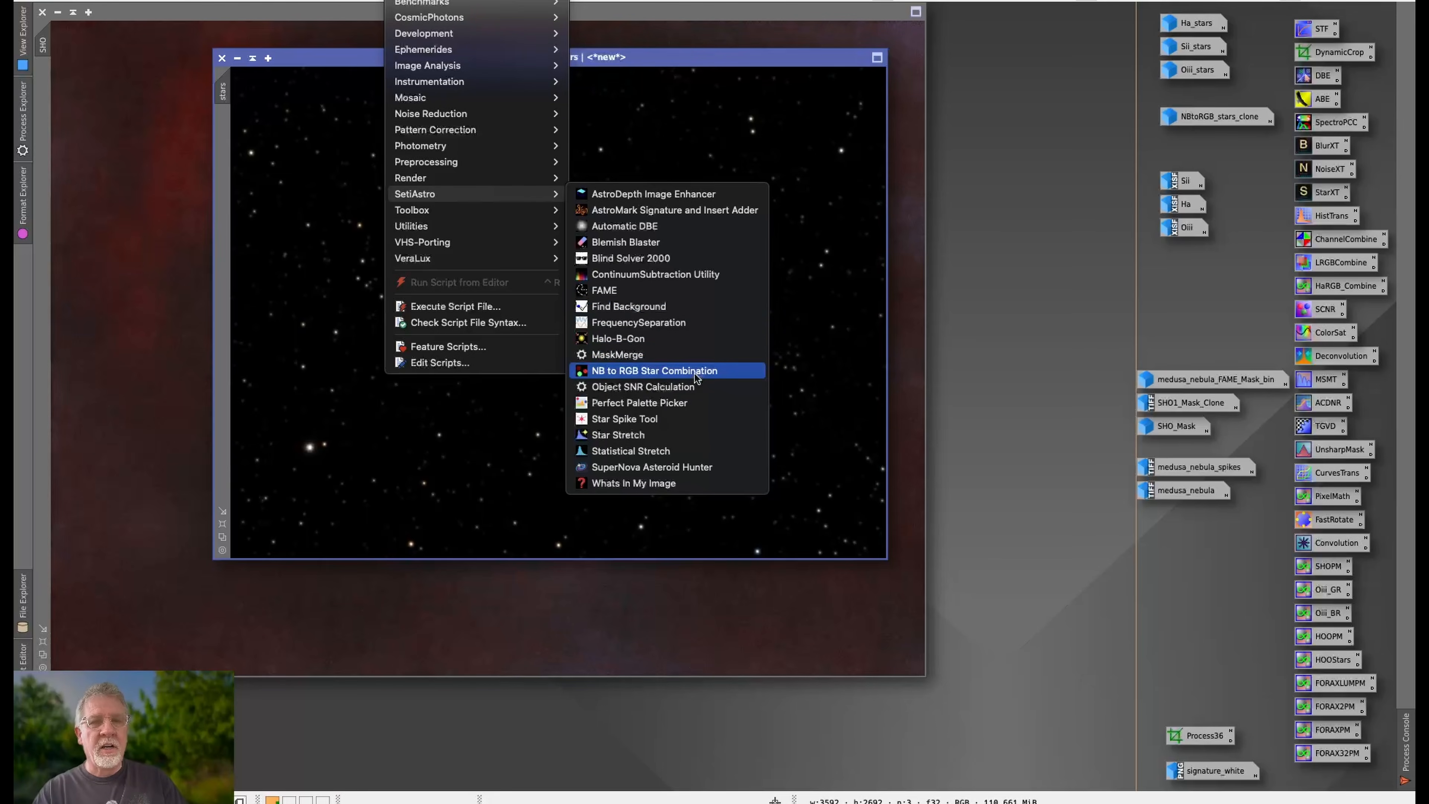
left_click(733, 58)
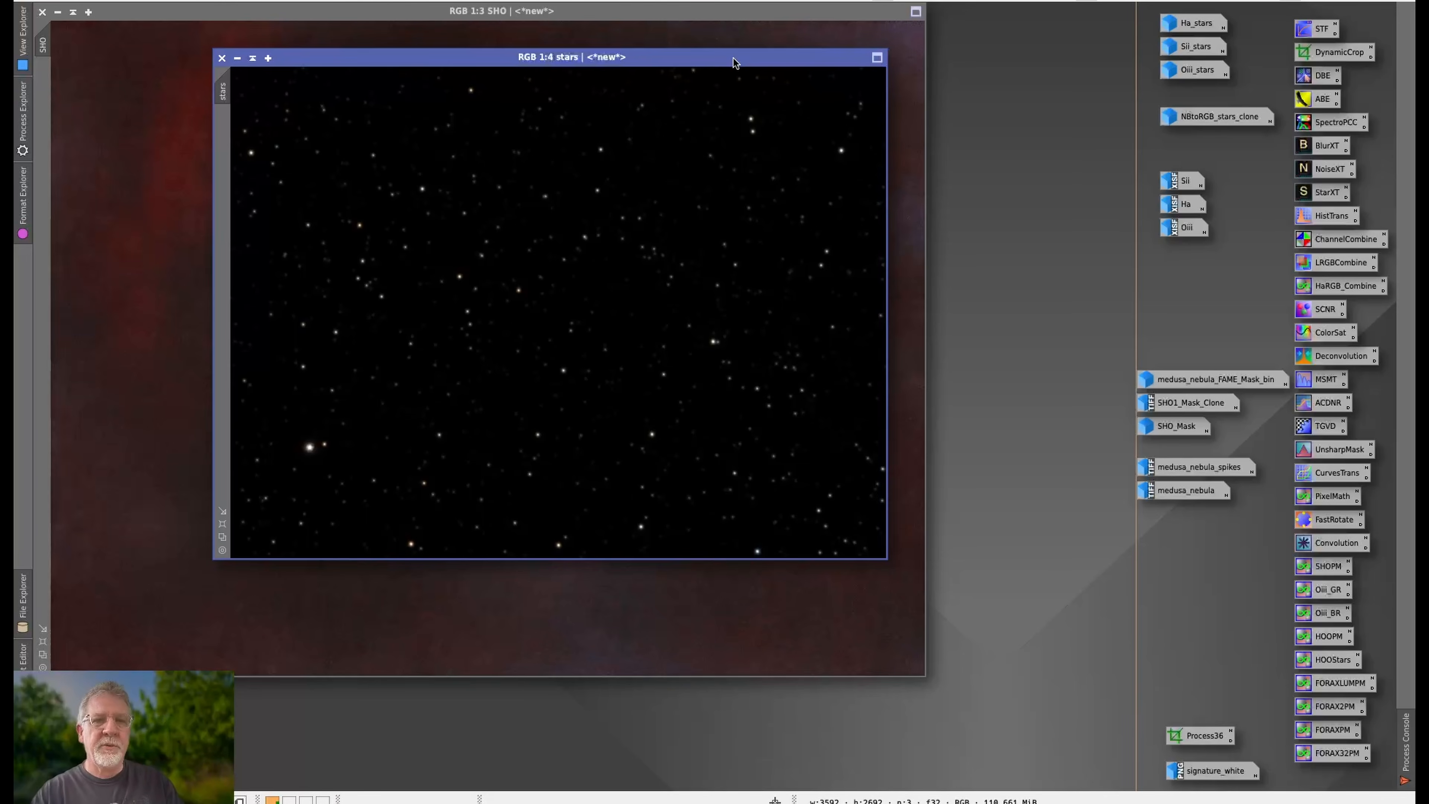
left_click_drag(733, 62, 669, 24)
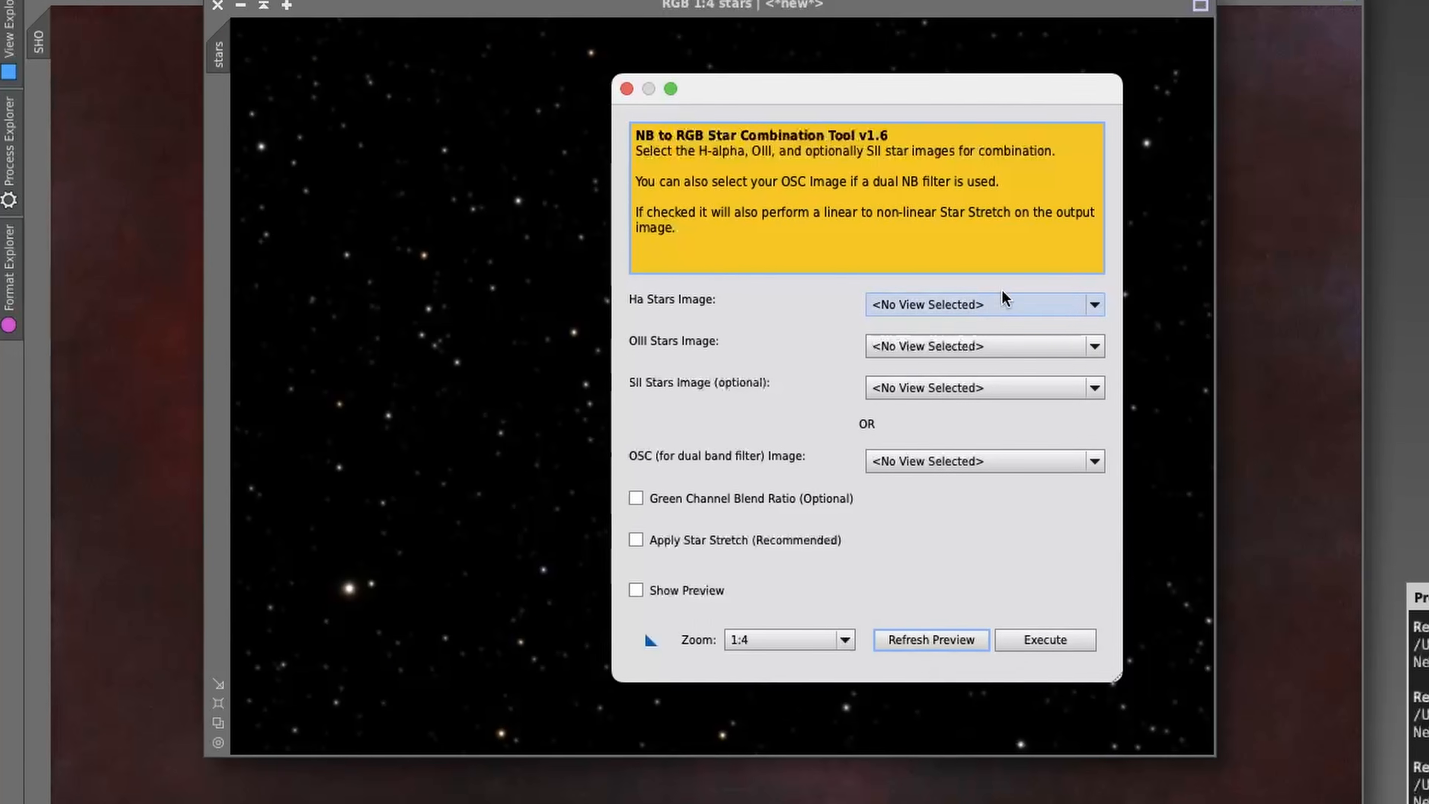
Assign Ha_stars, Oiii_stars and Sii_stars as the Ha, OIII and SII star images for the combination.
left_click(988, 307)
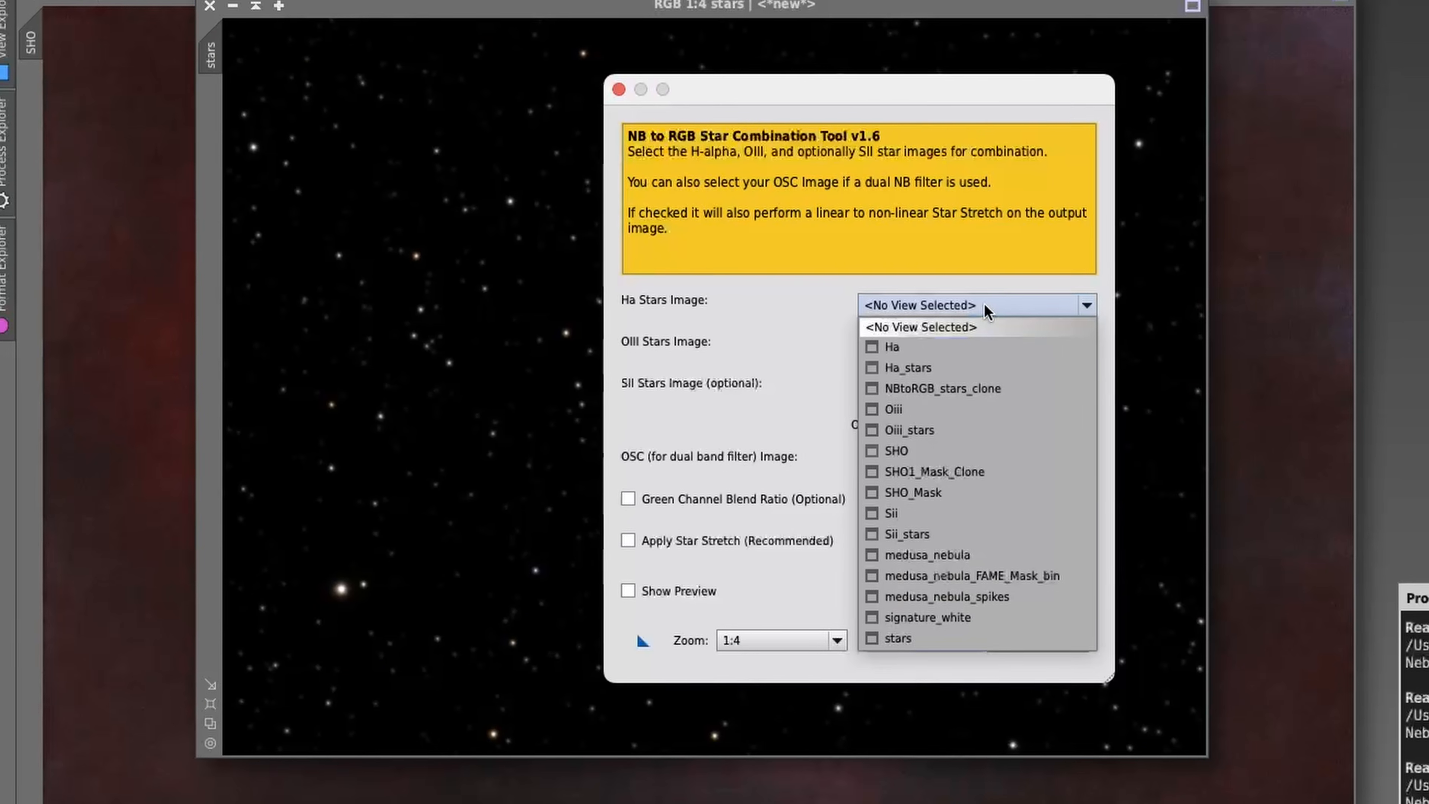
left_click(932, 369)
left_click(958, 345)
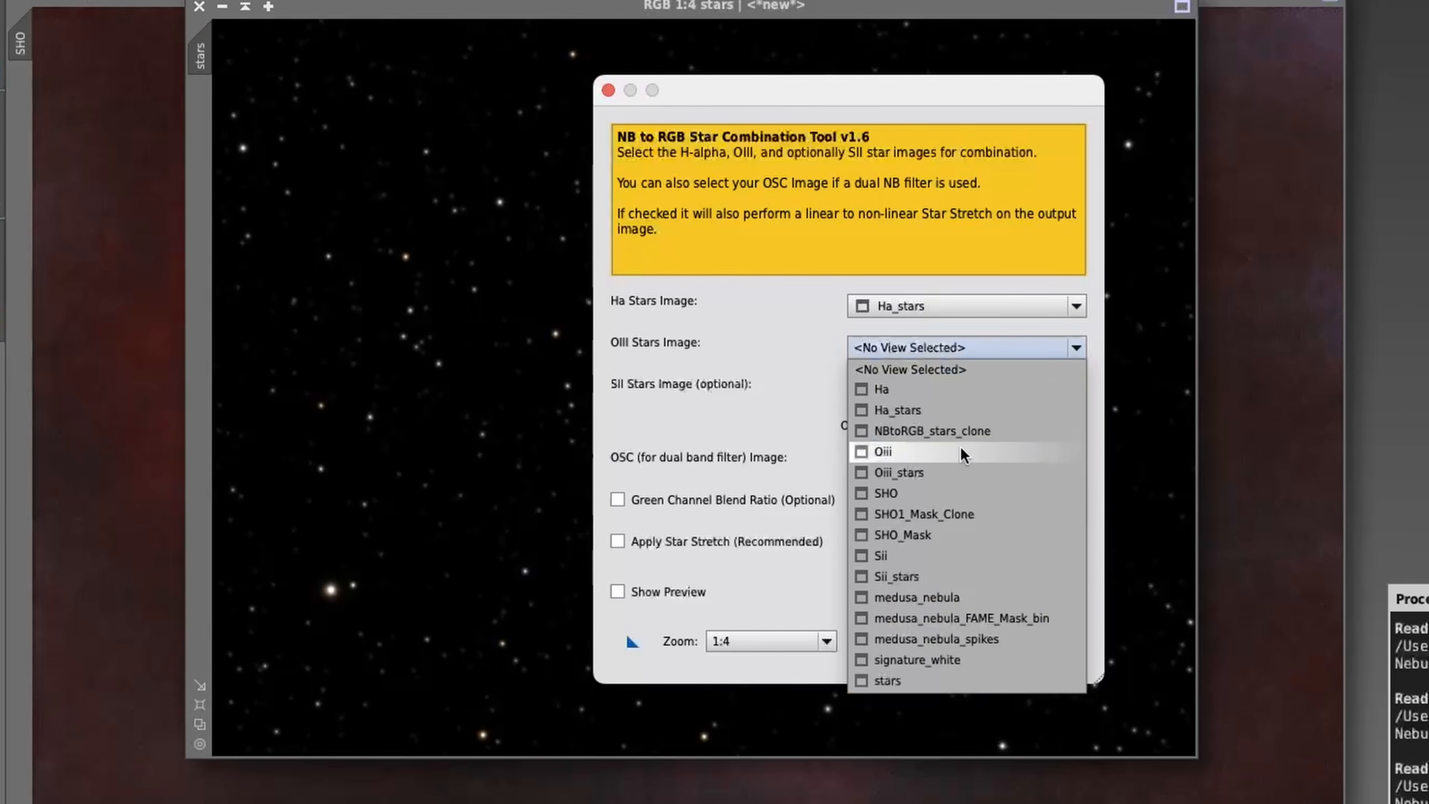
left_click(959, 472)
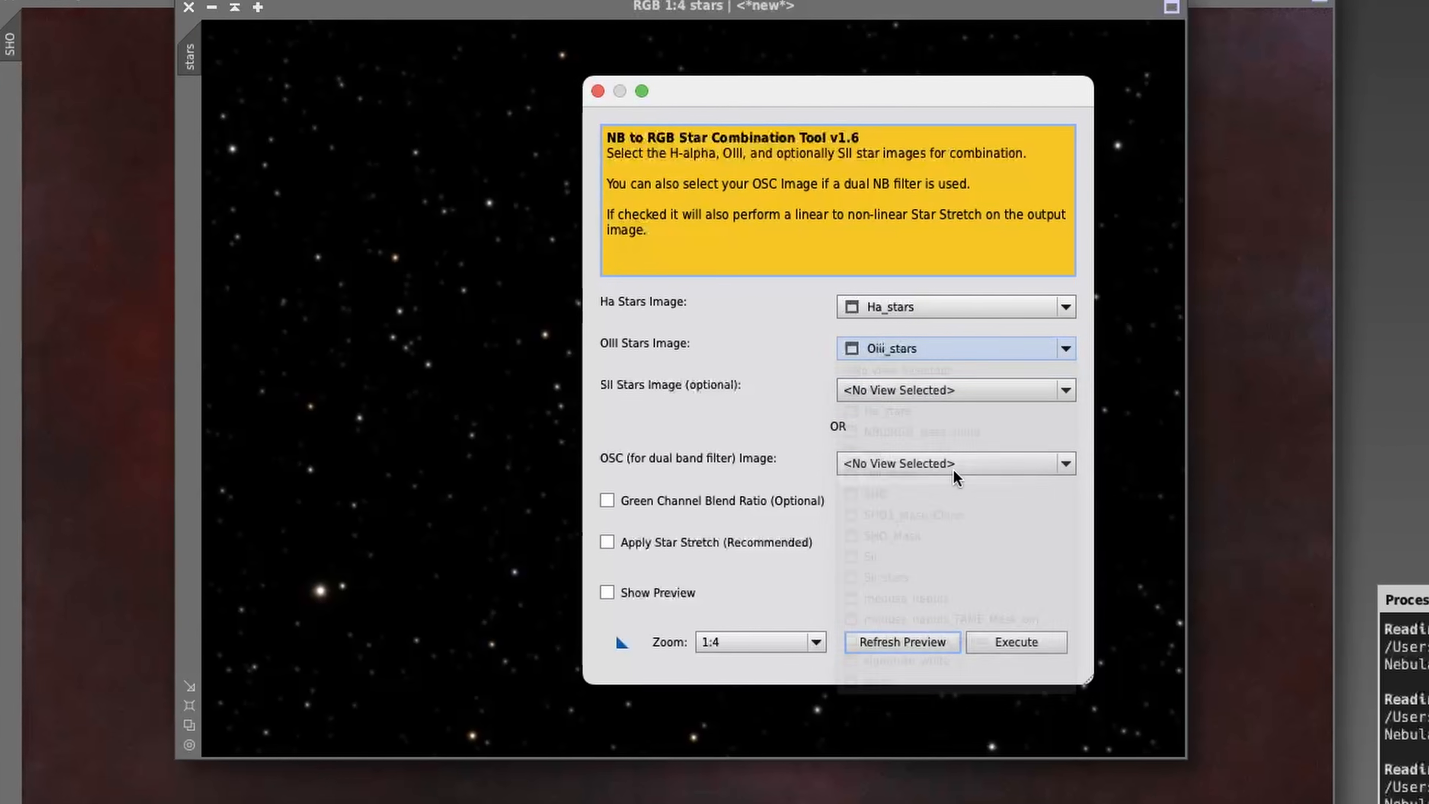
left_click(940, 390)
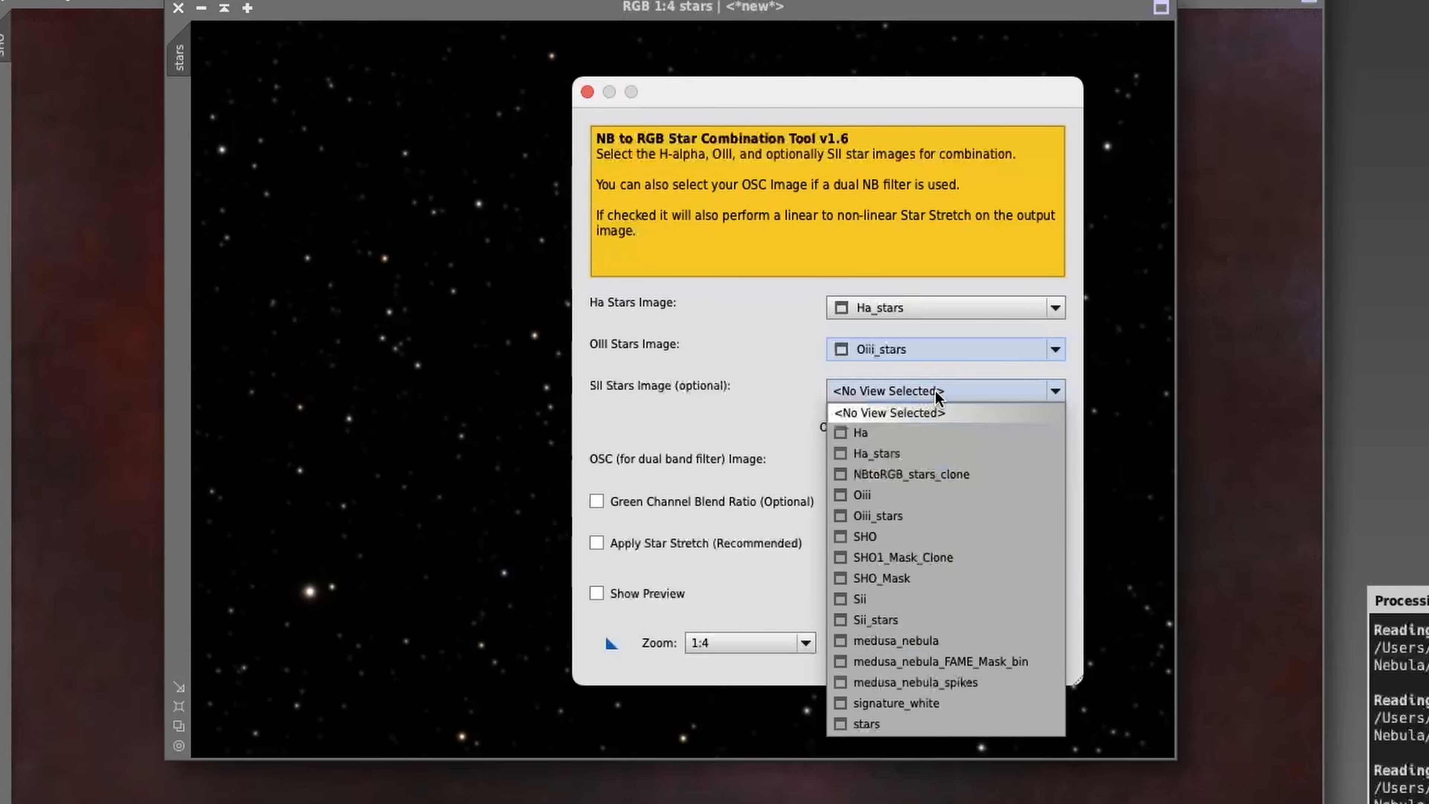
left_click(900, 620)
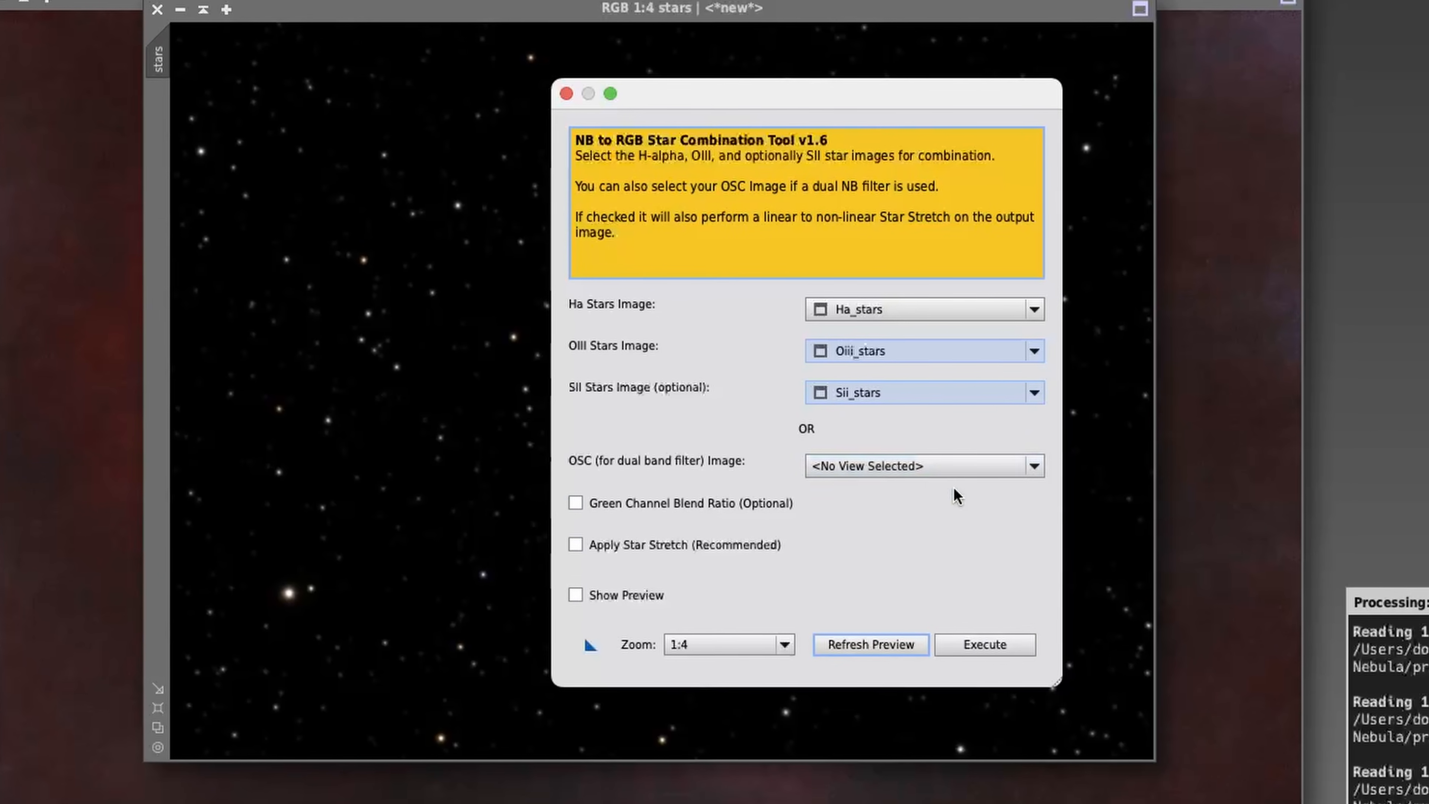
Enable the green channel blend ratio, star stretch and preview for the star combination.
left_click(562, 504)
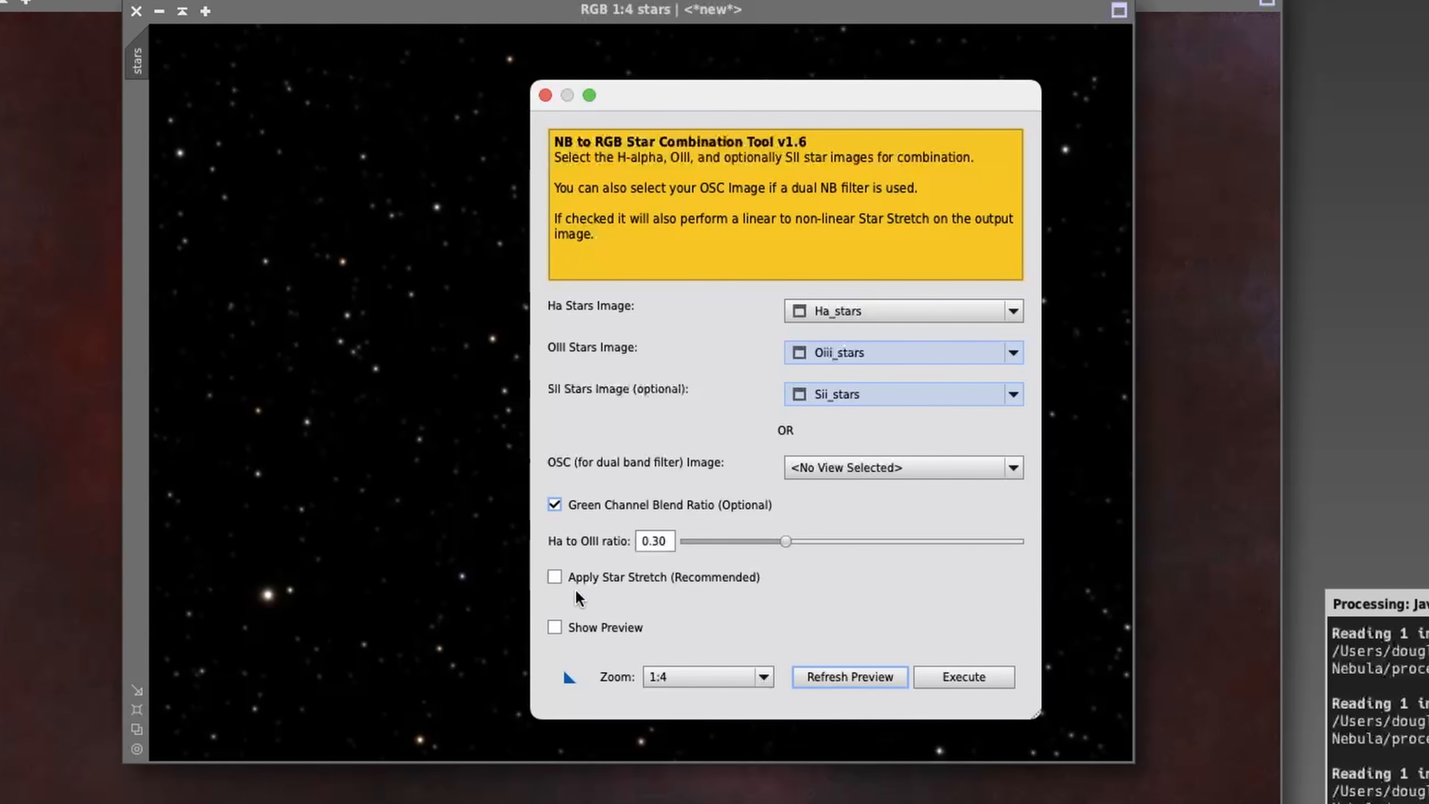
left_click_drag(846, 97, 546, 14)
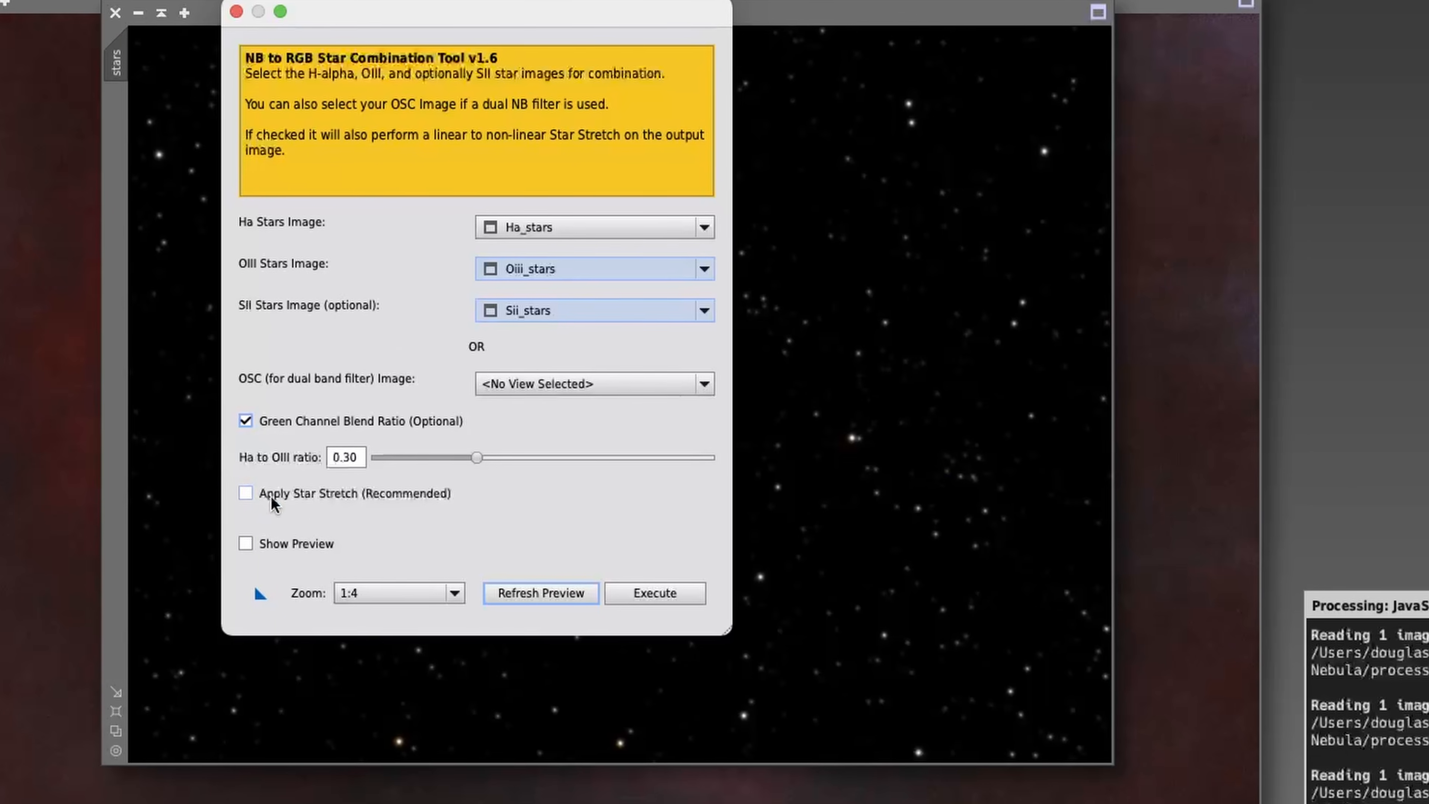
left_click(243, 493)
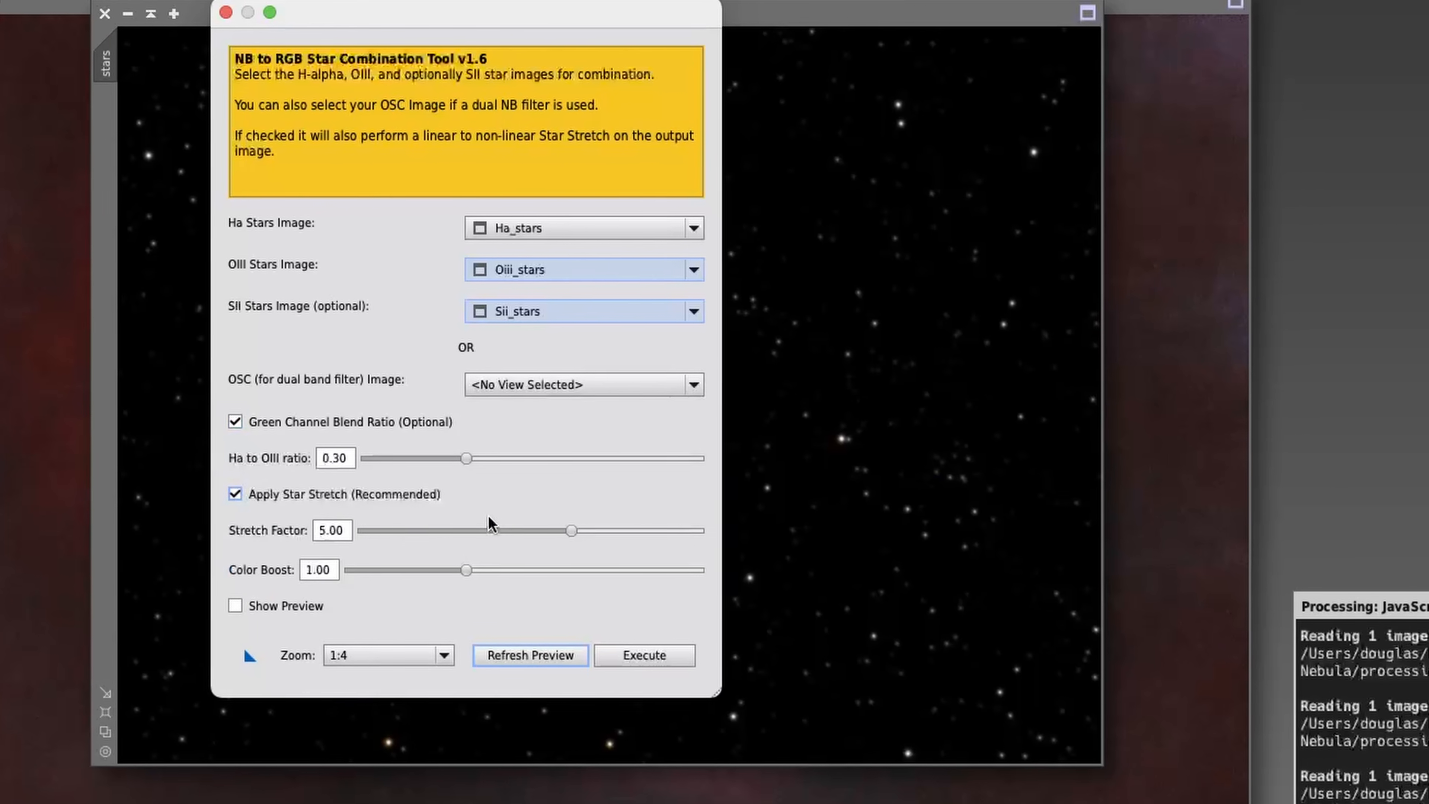
left_click(232, 606)
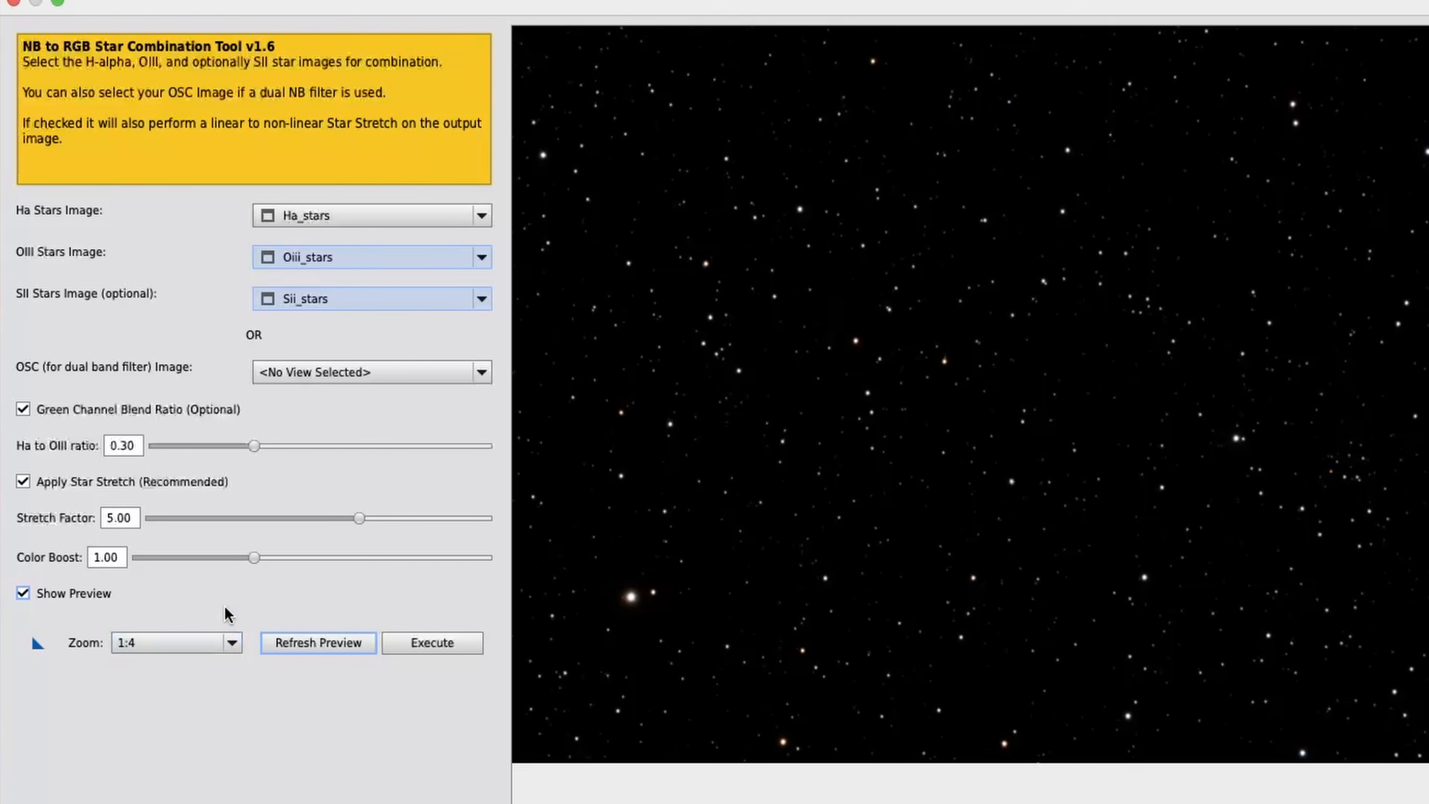
Set the color boost to 1.64 and the Ha to OIII ratio to 0.36, refreshing the preview for each.
left_click_drag(255, 557, 329, 557)
left_click(319, 642)
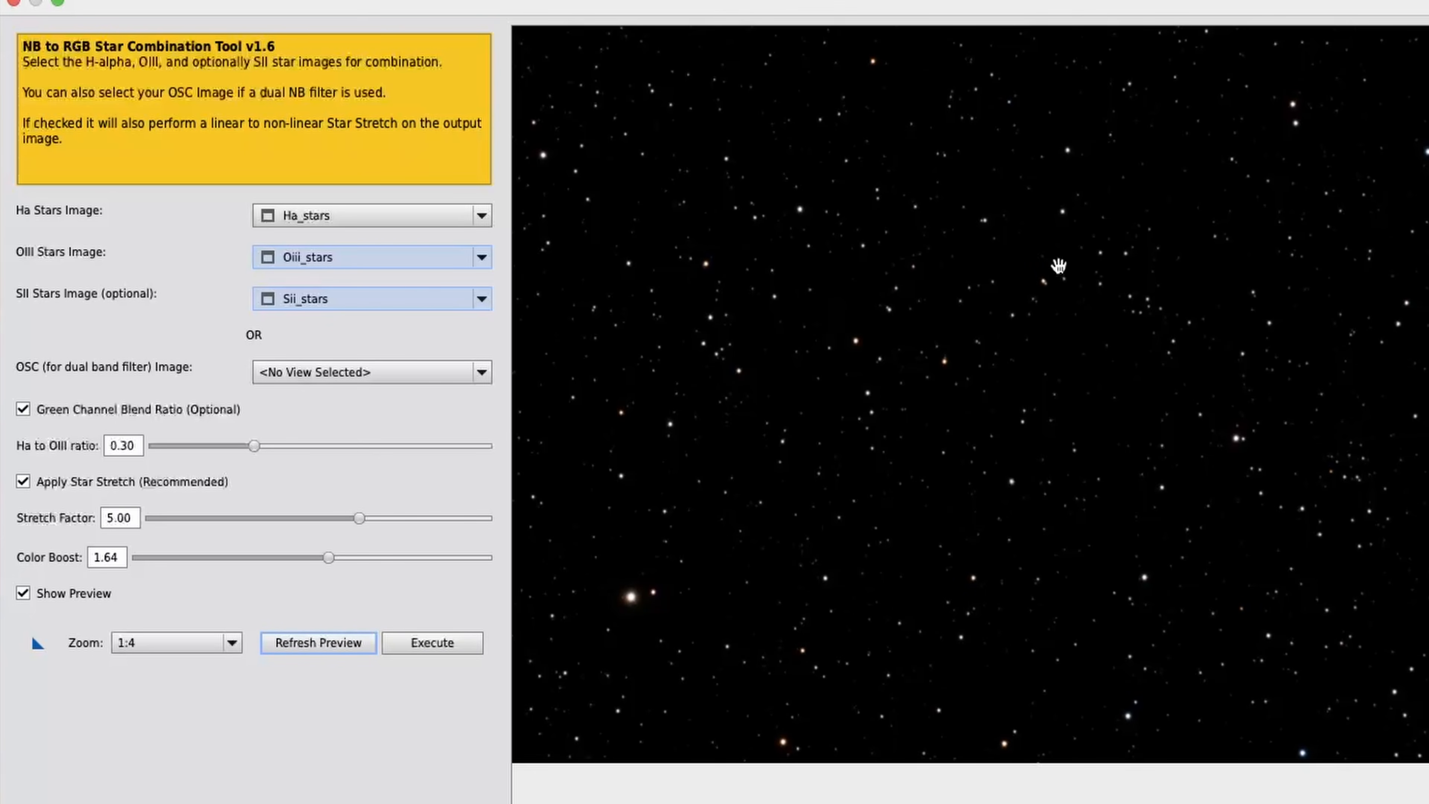
left_click(254, 446)
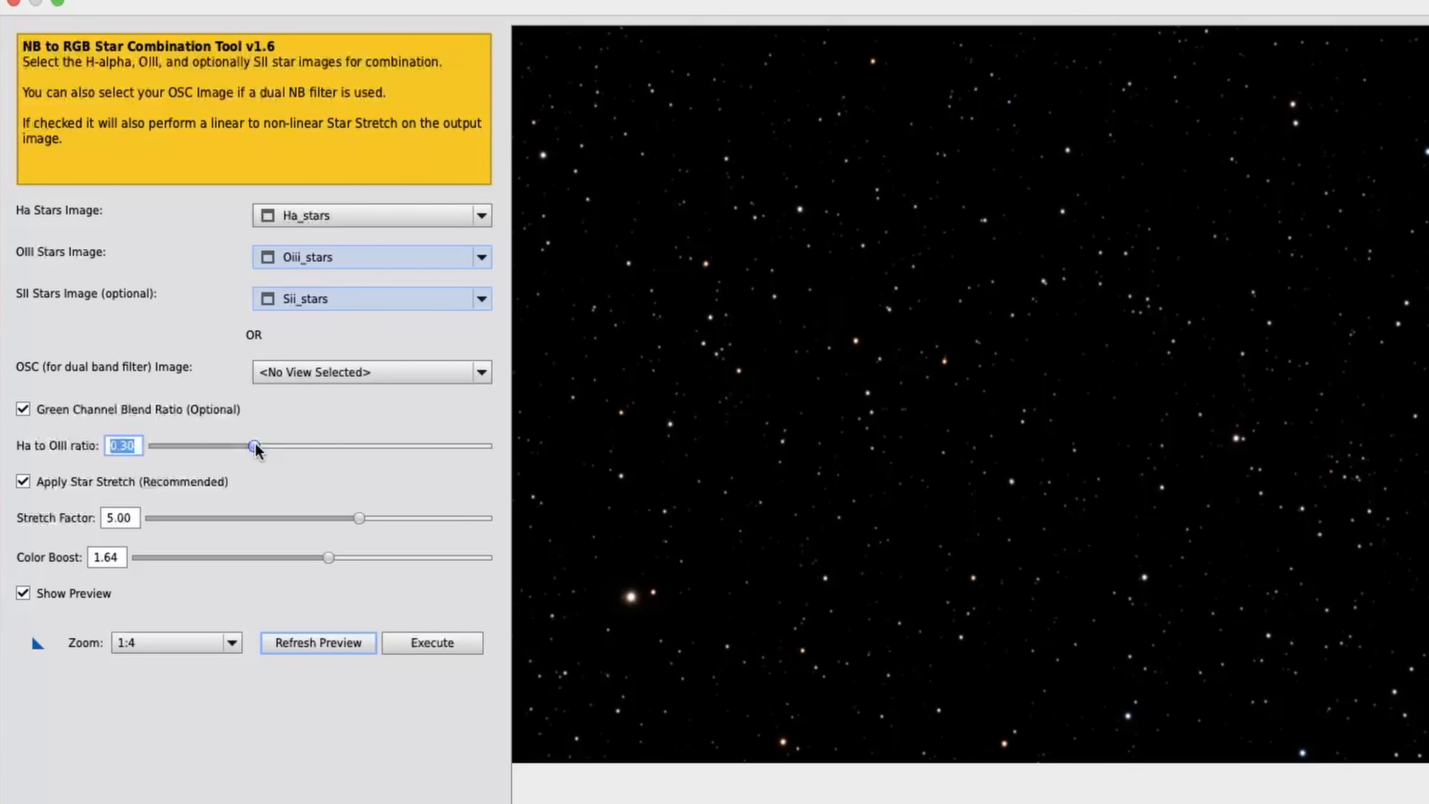
left_click_drag(255, 445, 275, 446)
left_click(343, 642)
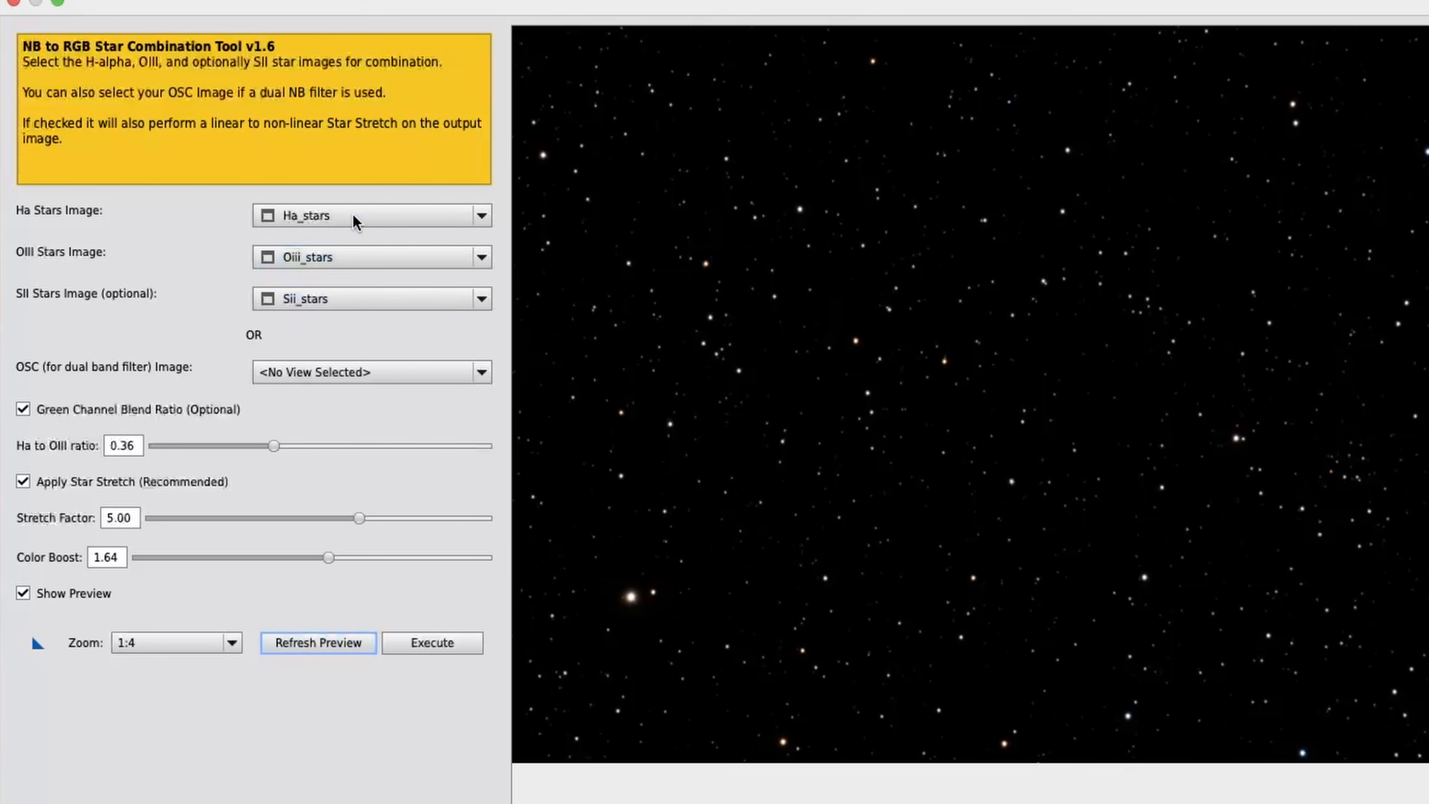
Execute the star combination and move the NBtoRGB_stars_clone image window higher in the workspace.
left_click_drag(384, 4, 321, 56)
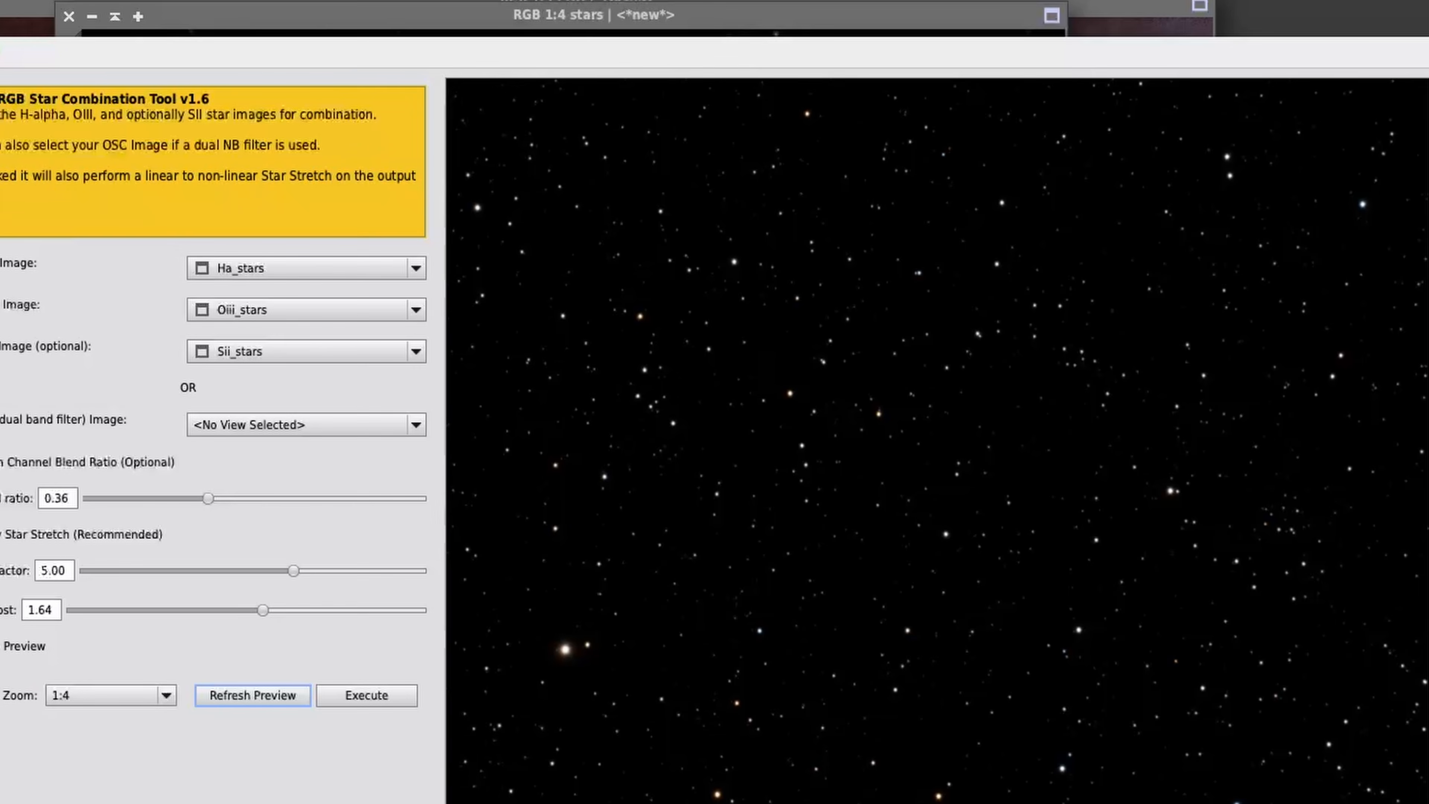
left_click(367, 695)
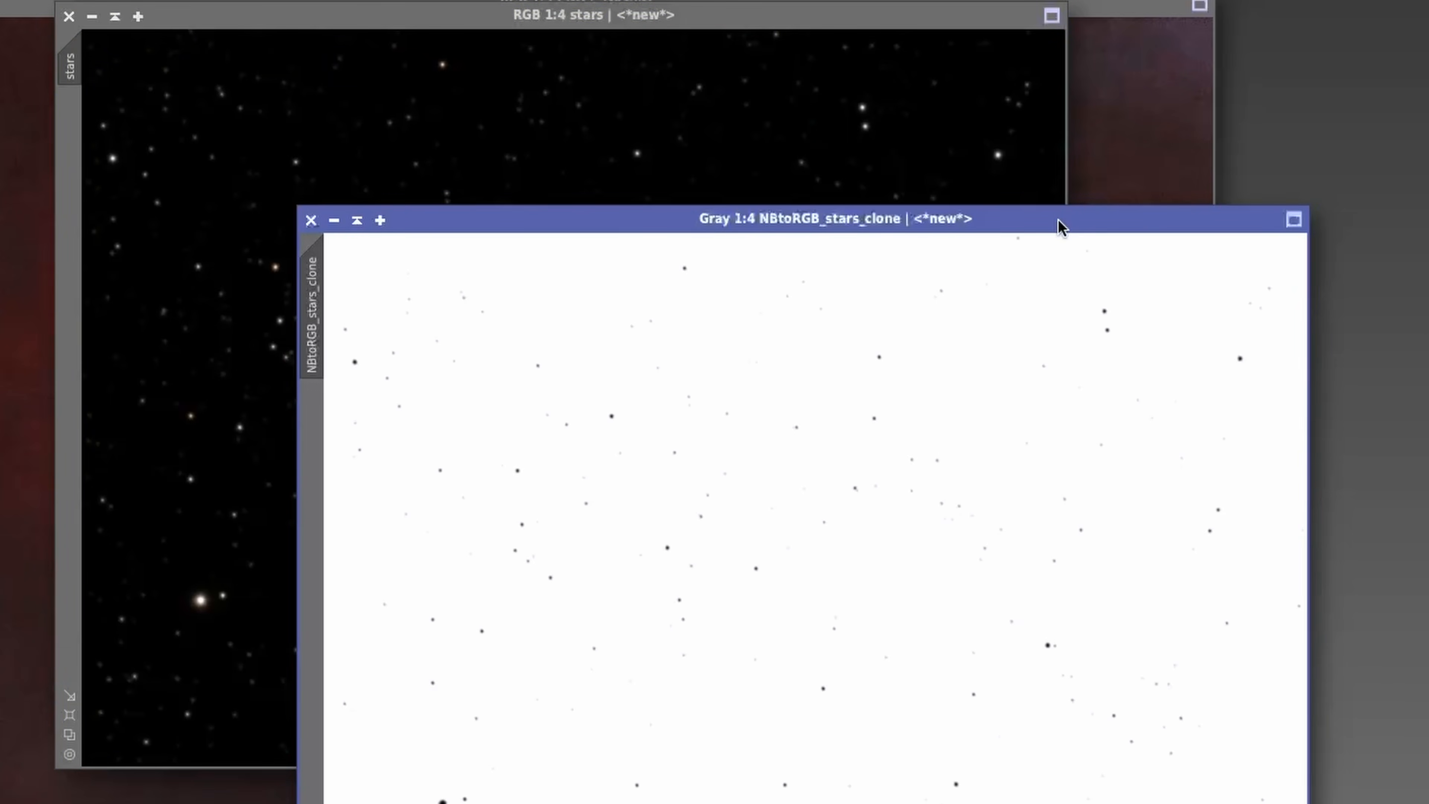
left_click_drag(1062, 224, 1021, 59)
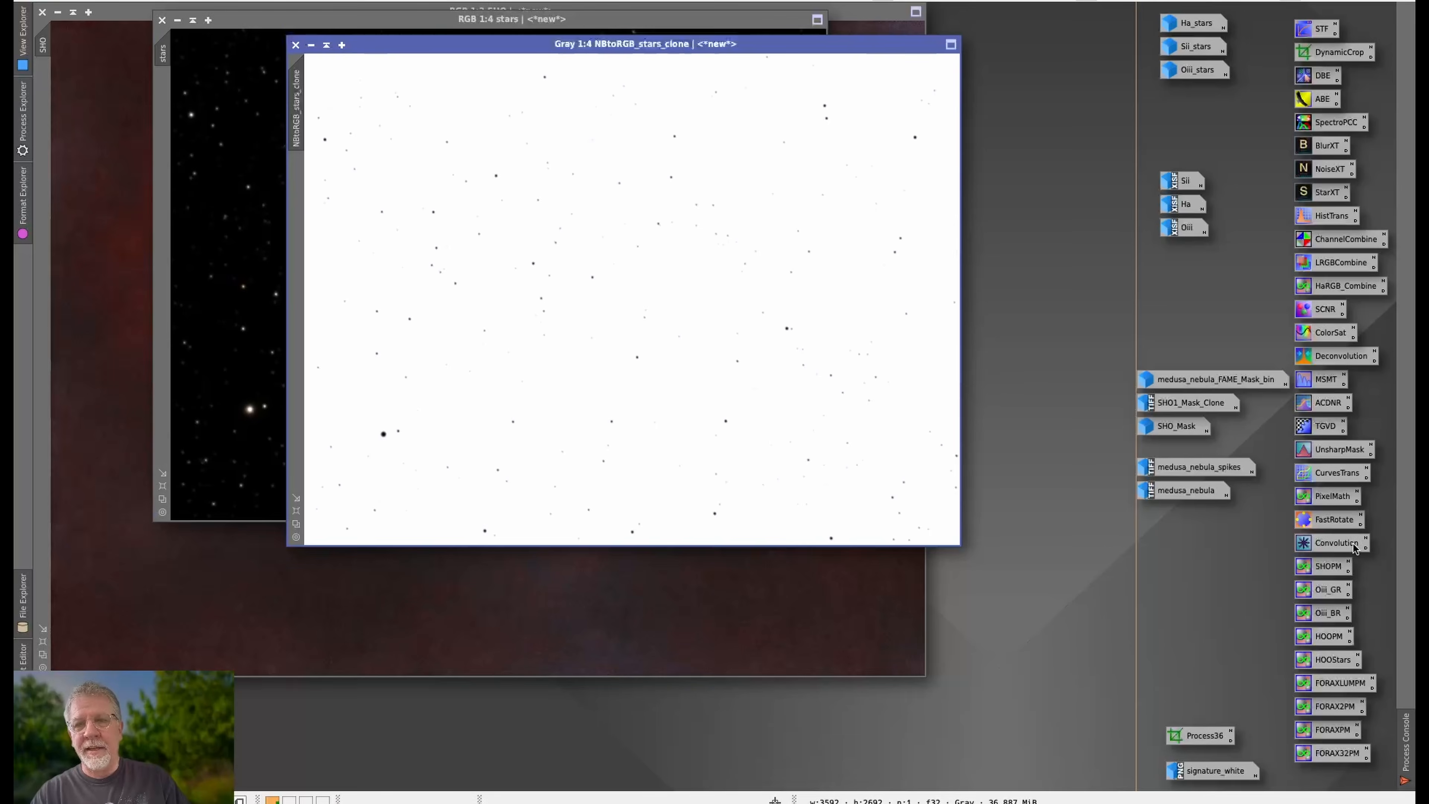
Look over the parametric Convolution settings and close them, and minimize the NBtoRGB_stars_clone image.
double_click(1332, 545)
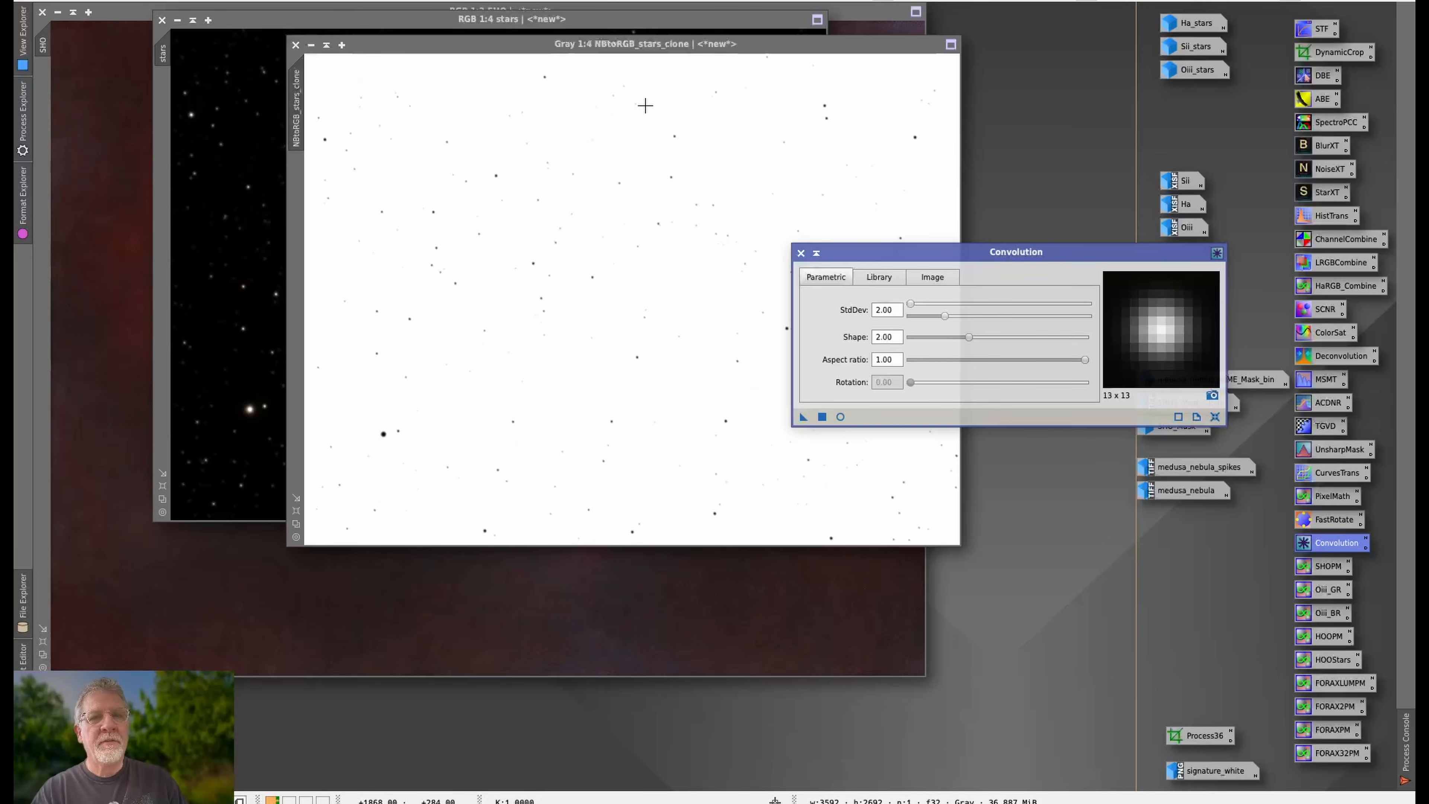
left_click(801, 253)
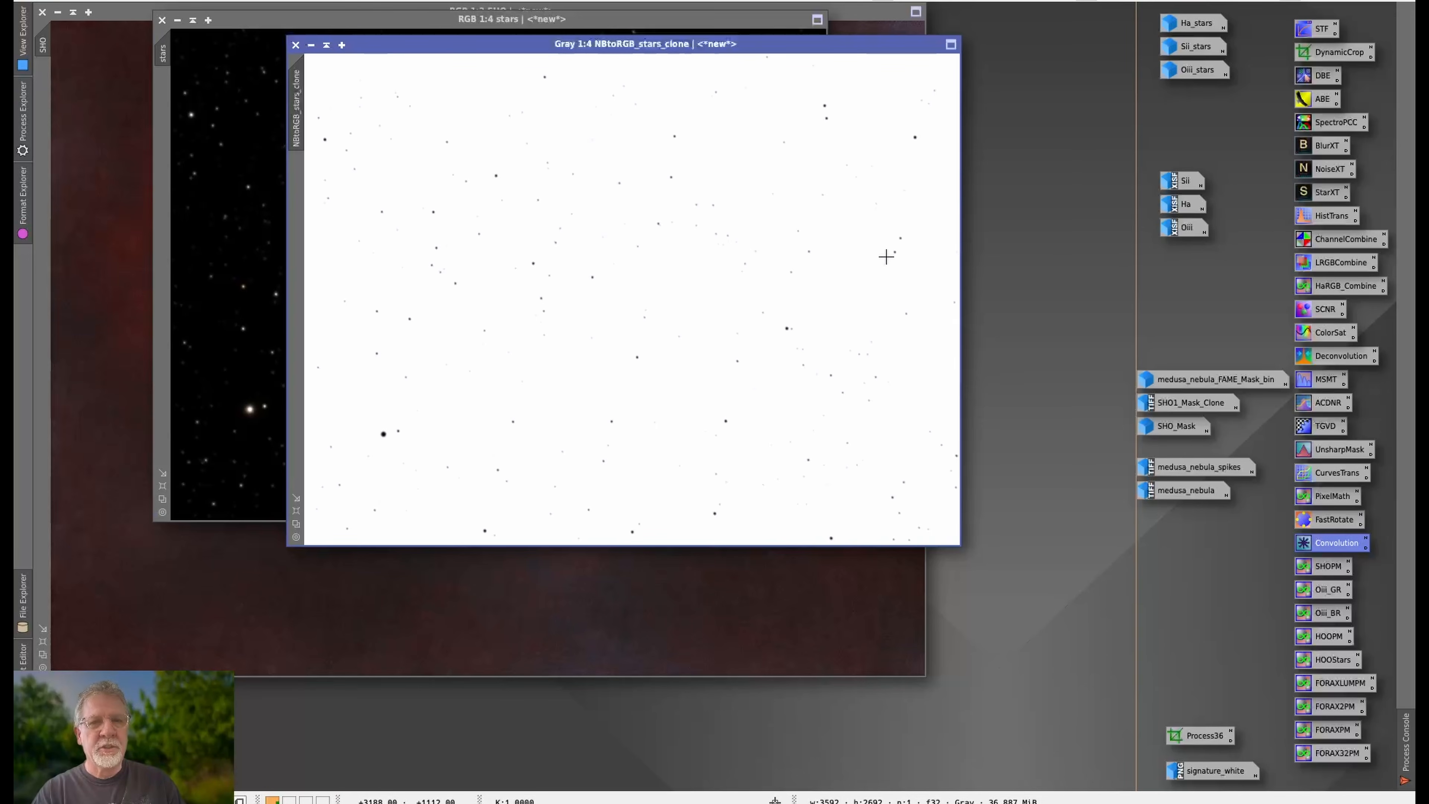
left_click(311, 45)
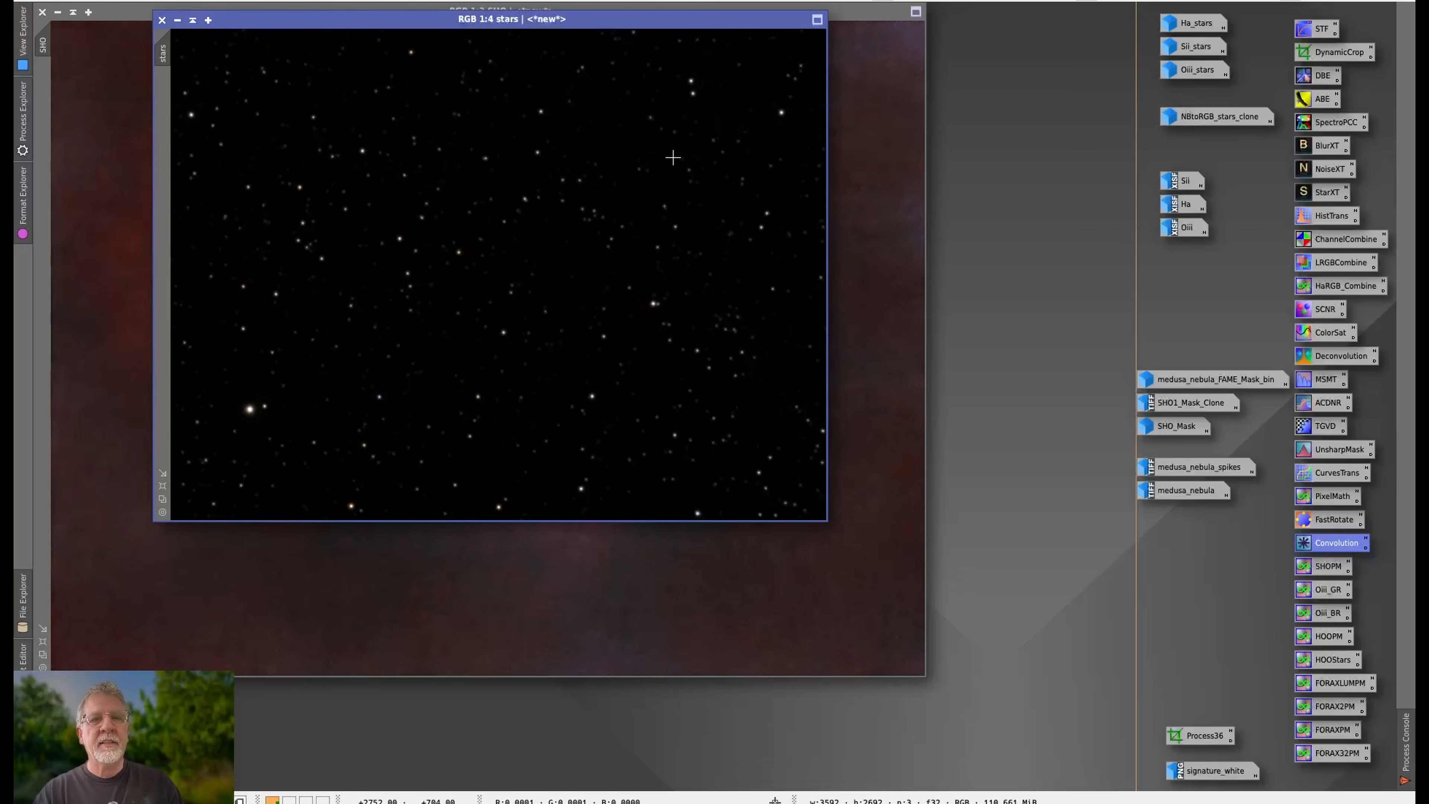
Use PixelMath with the expression SHO + stars to create a new image named test.
left_click_drag(590, 16, 675, 41)
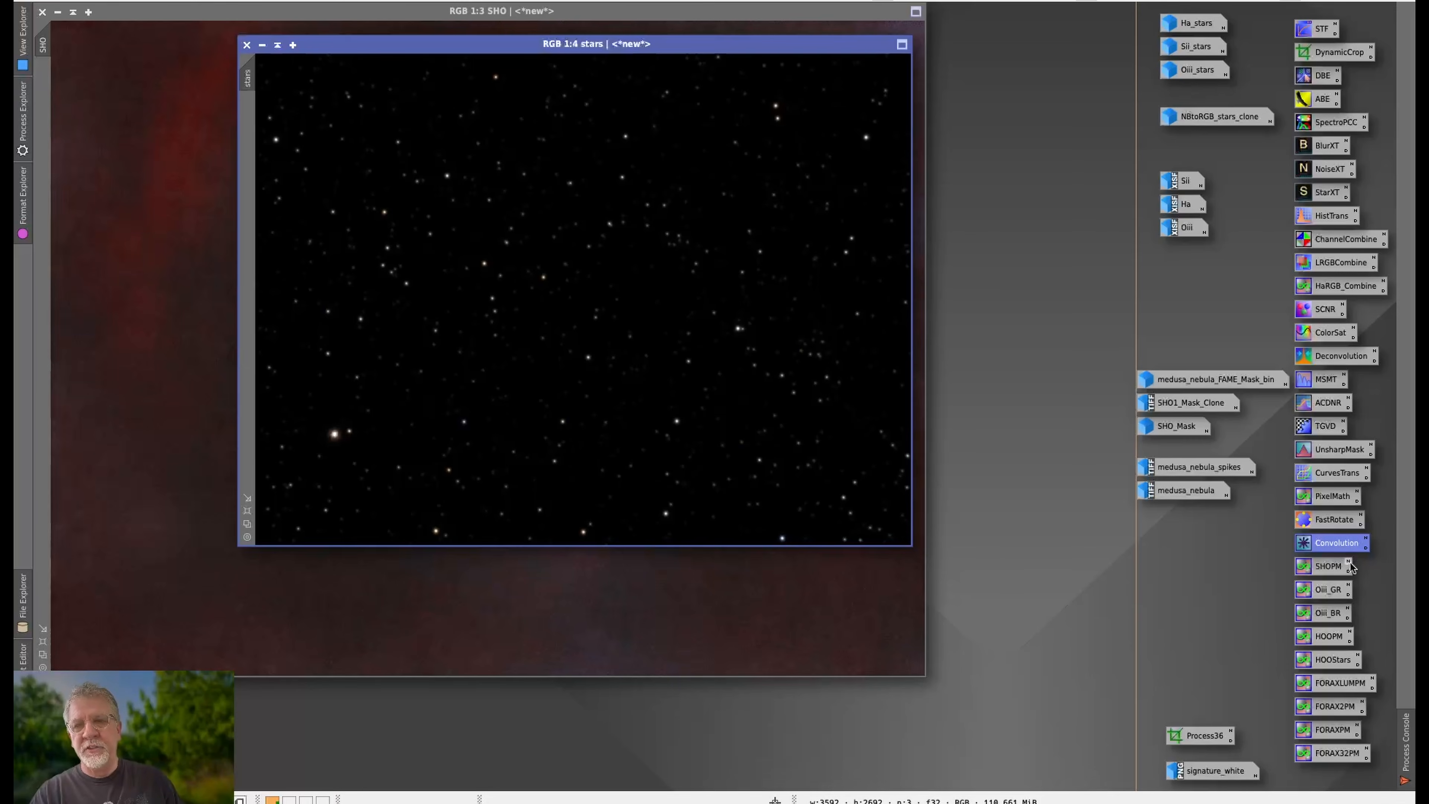
double_click(1334, 497)
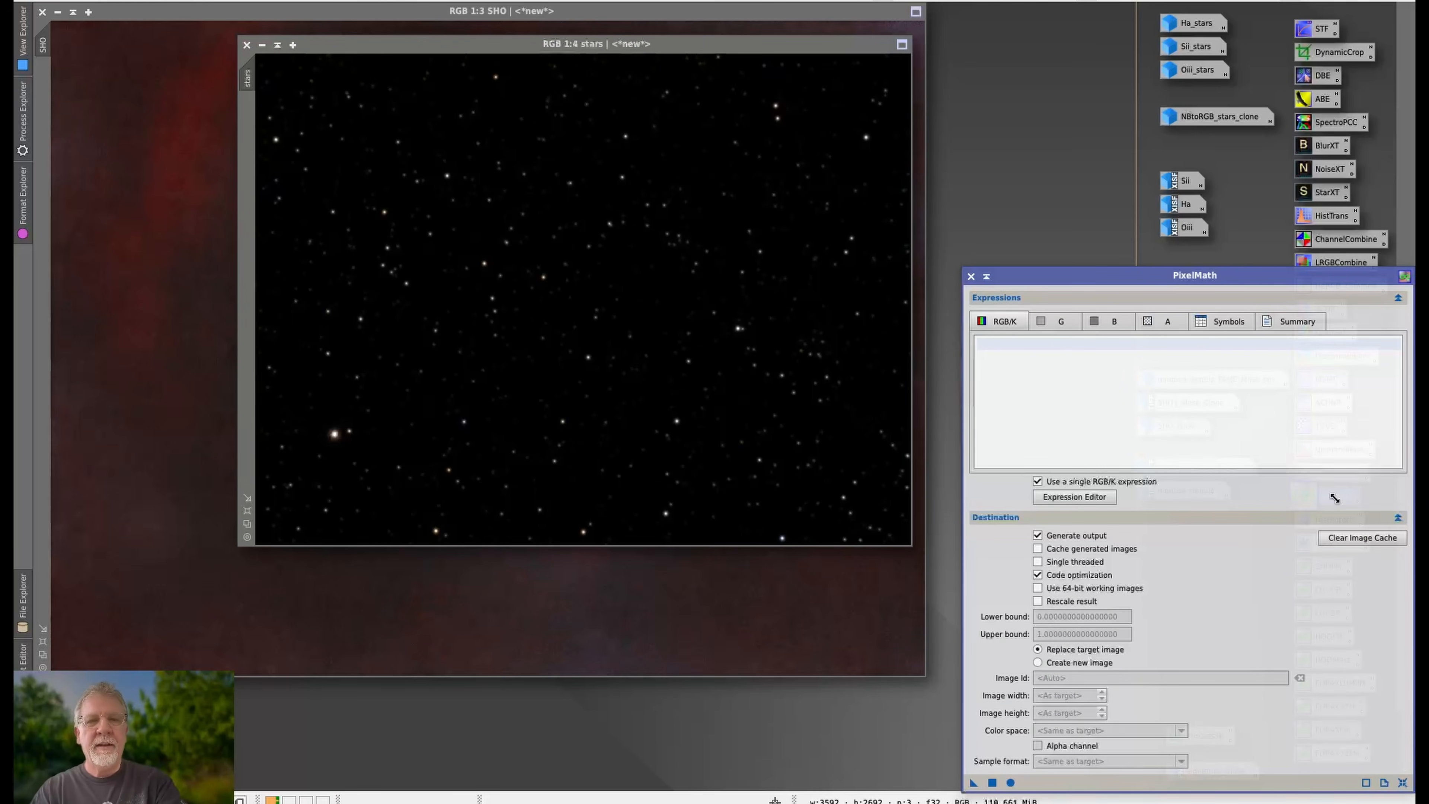
left_click(1064, 345)
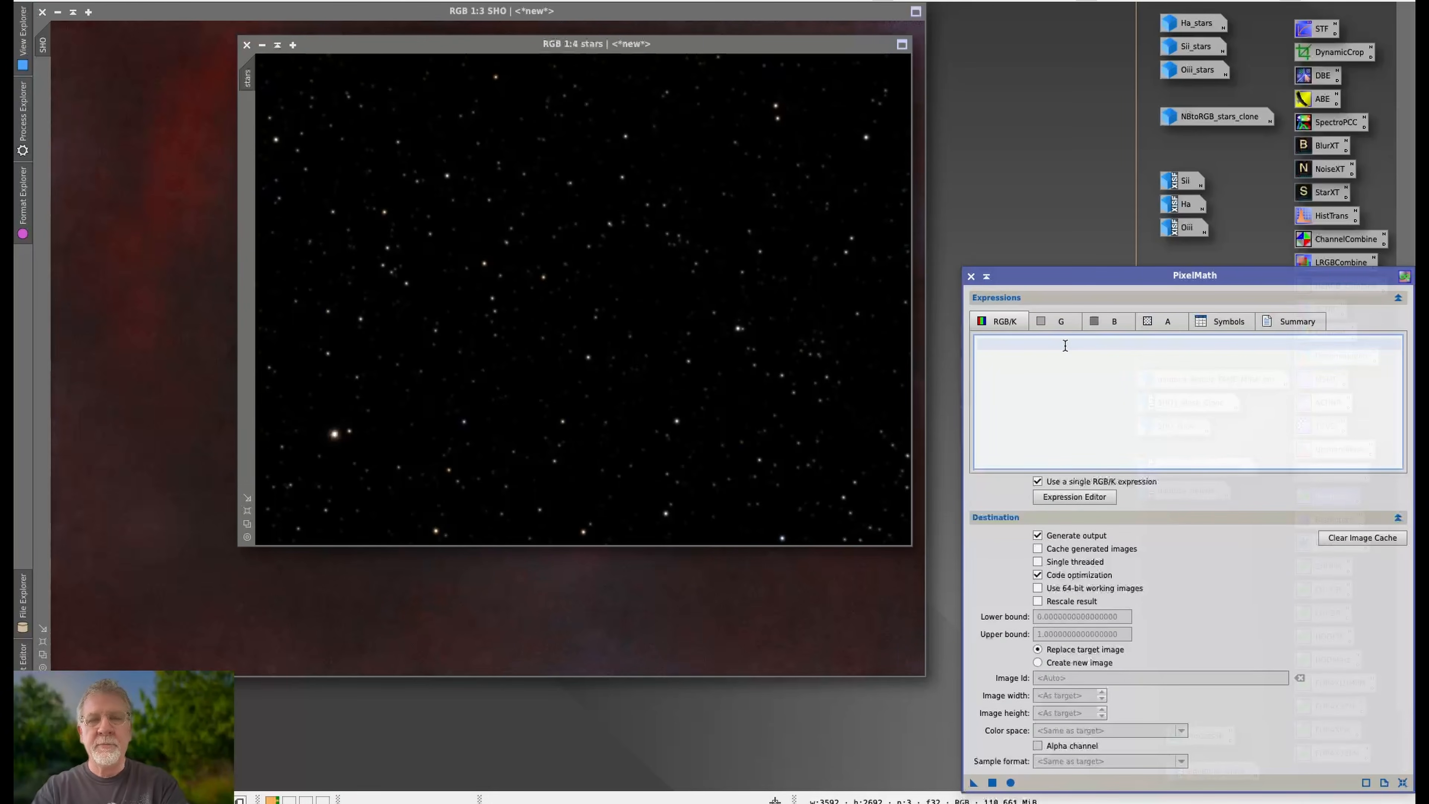
type("SHO")
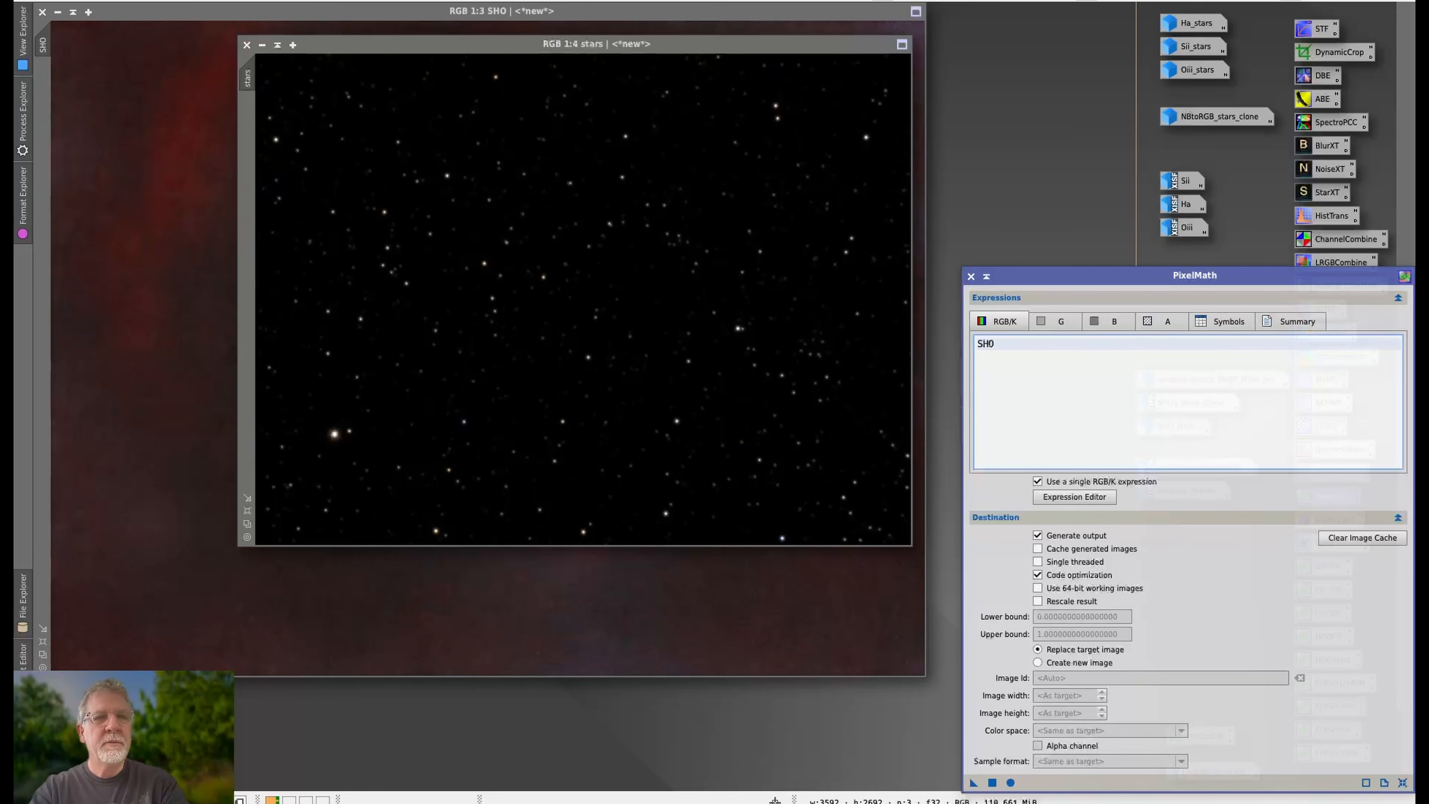
type(" + stars")
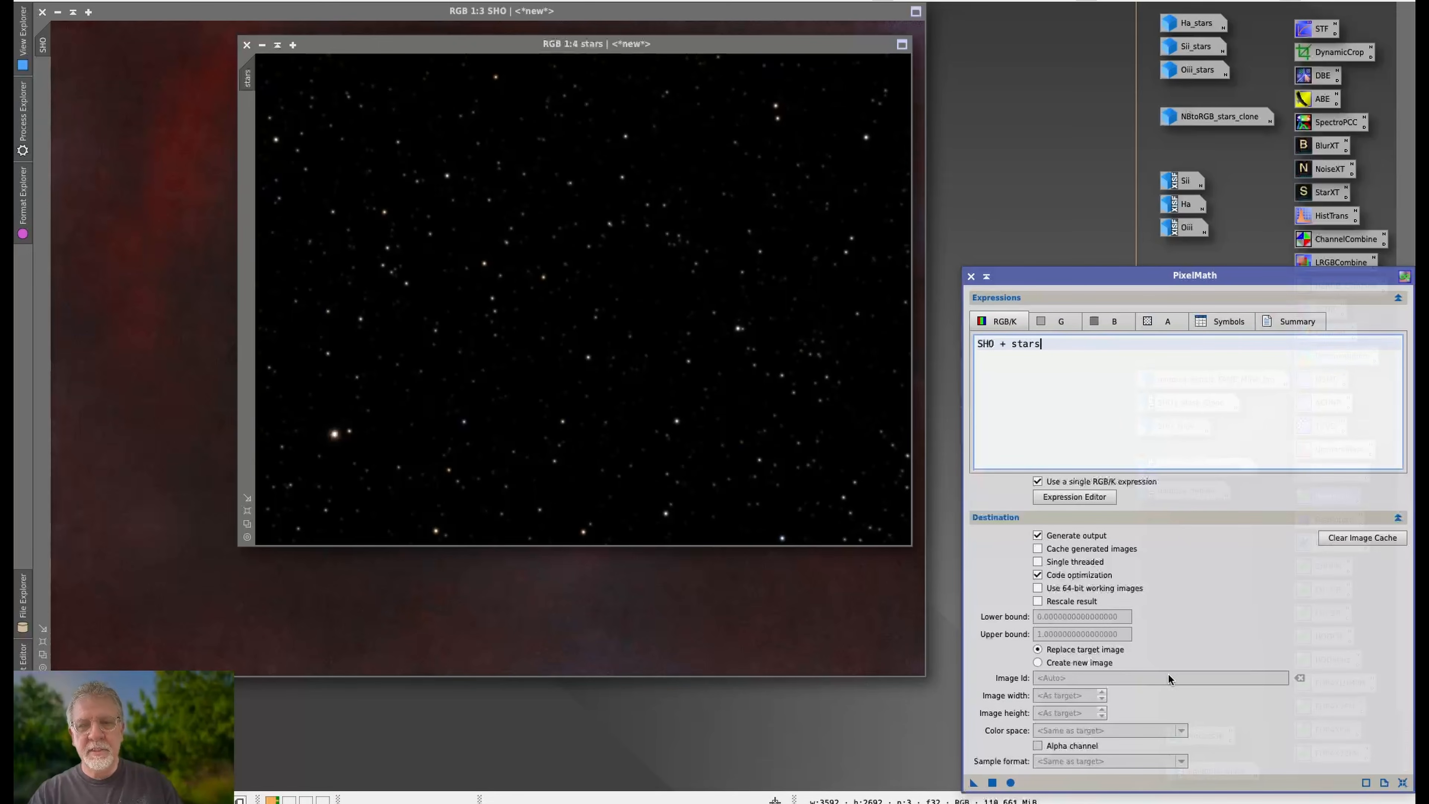
left_click(1037, 663)
left_click(1057, 678)
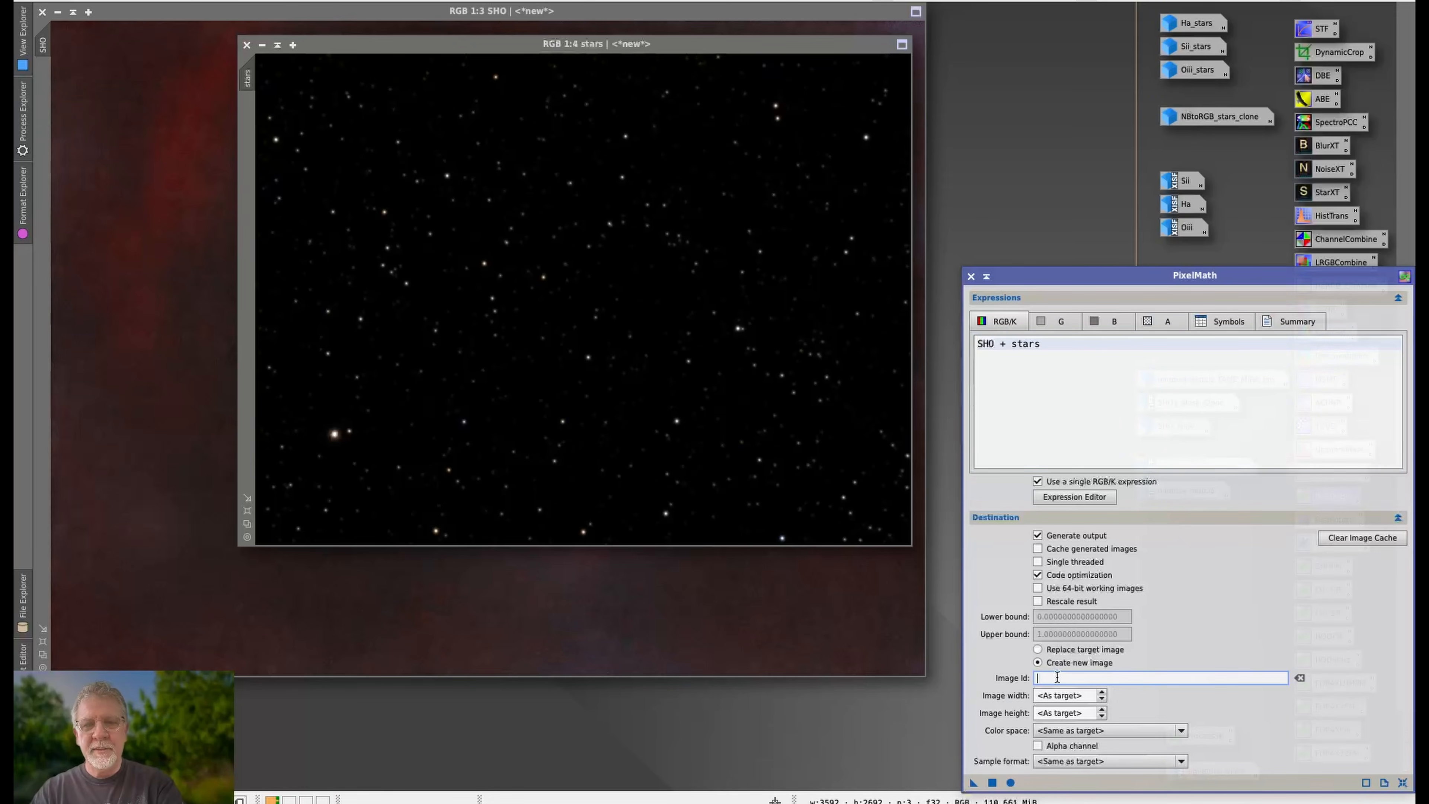
type("test")
left_click(992, 782)
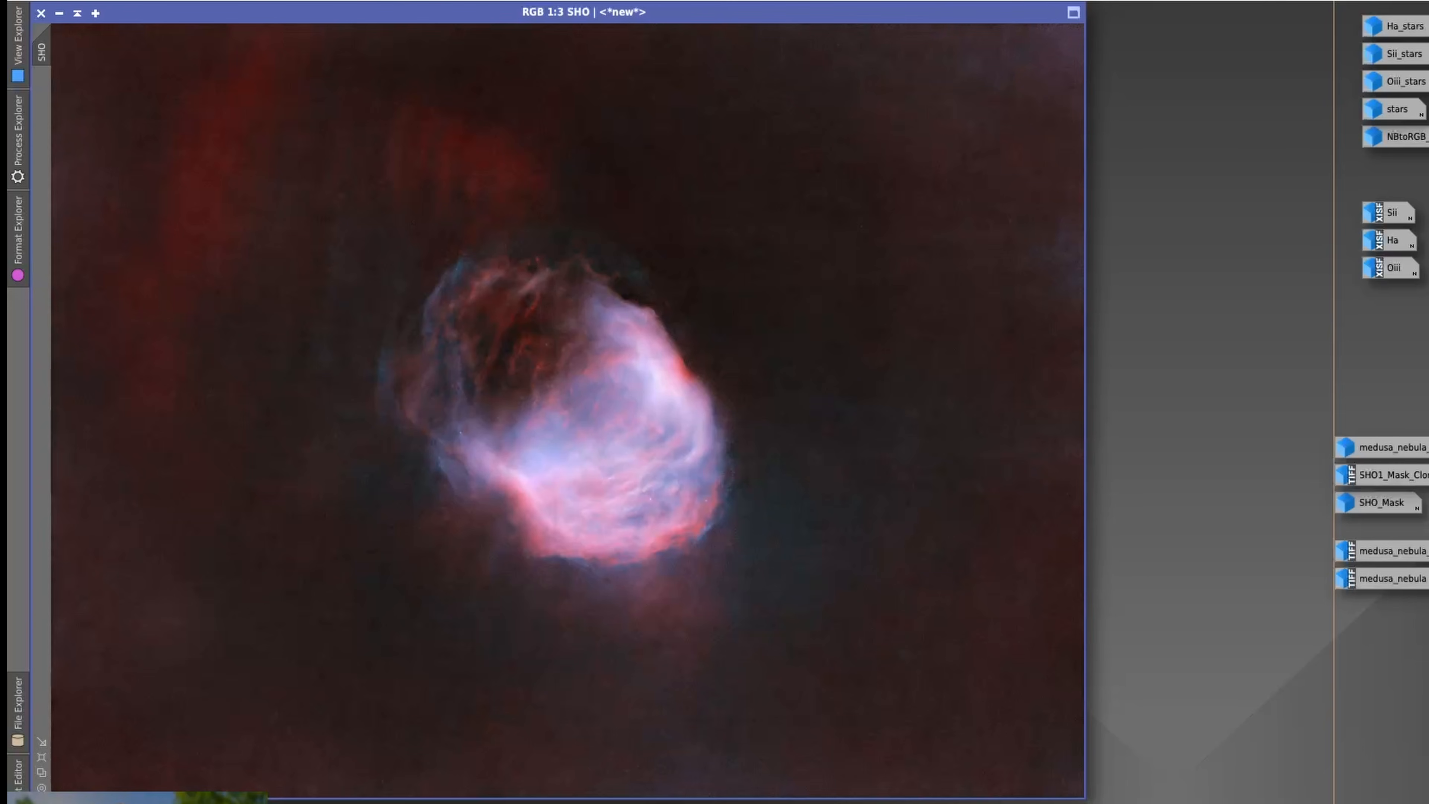
Undo the SHO image's recent edits one at a time to review its earlier processing states.
right_click(262, 15)
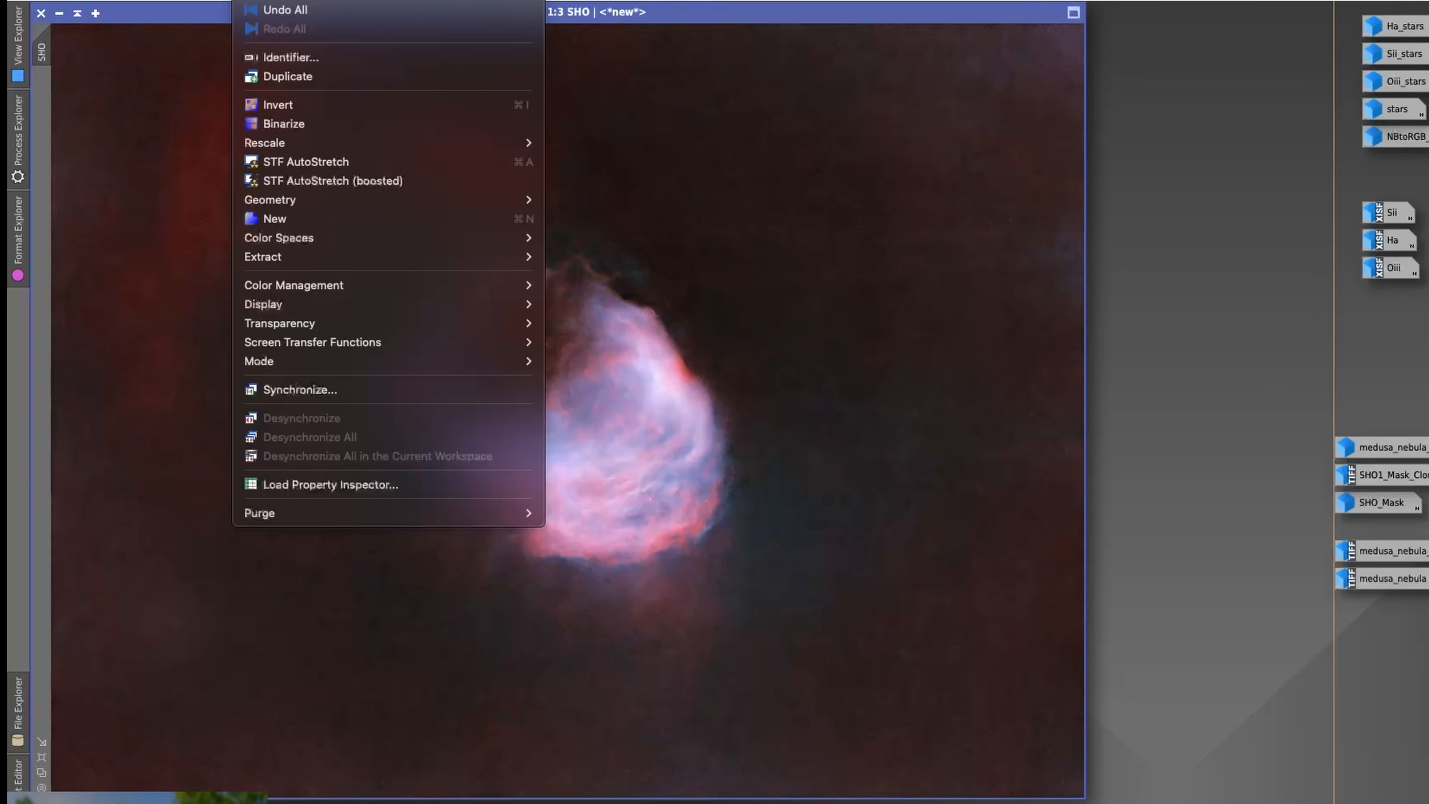
key("super+z")
left_click(1162, 200)
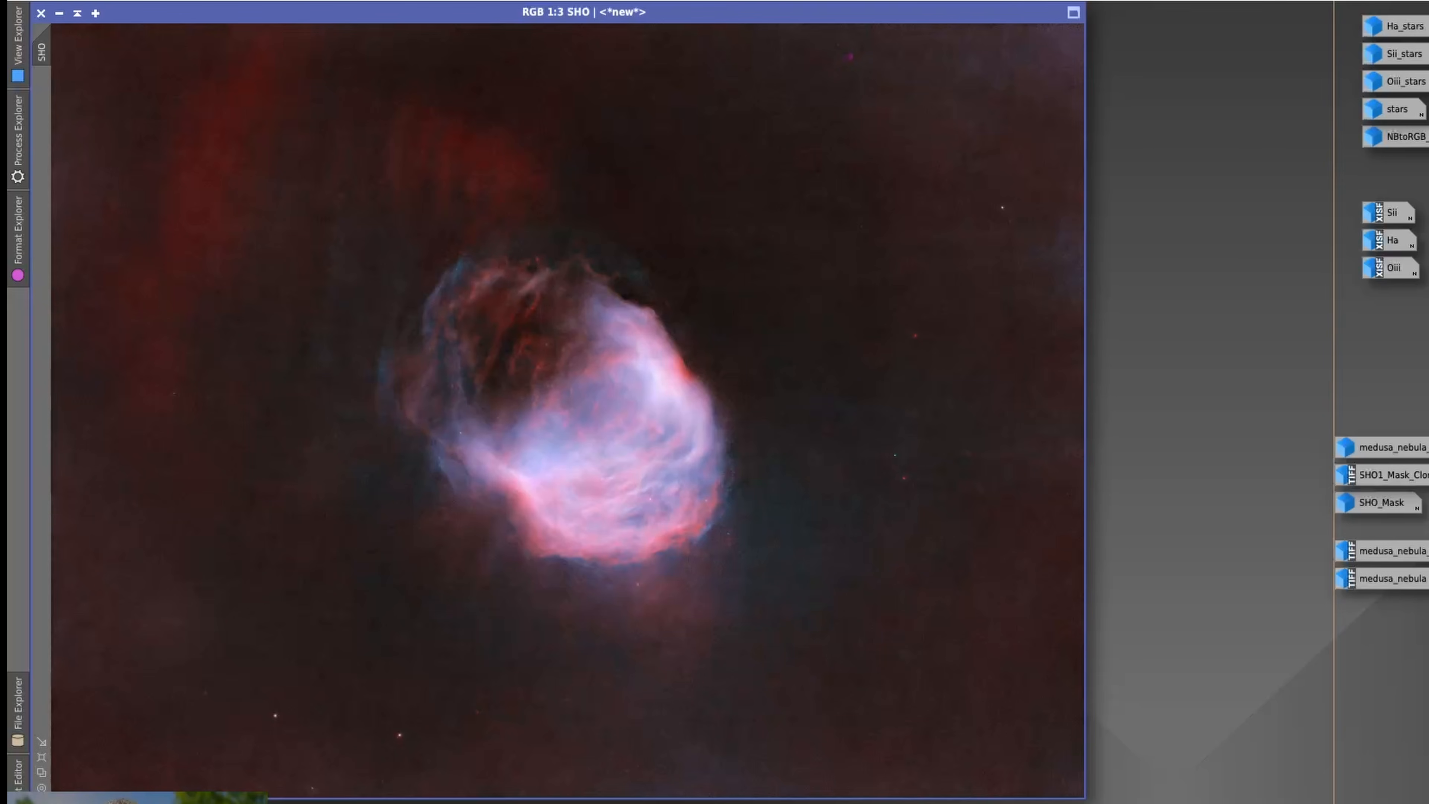
left_click(260, 1)
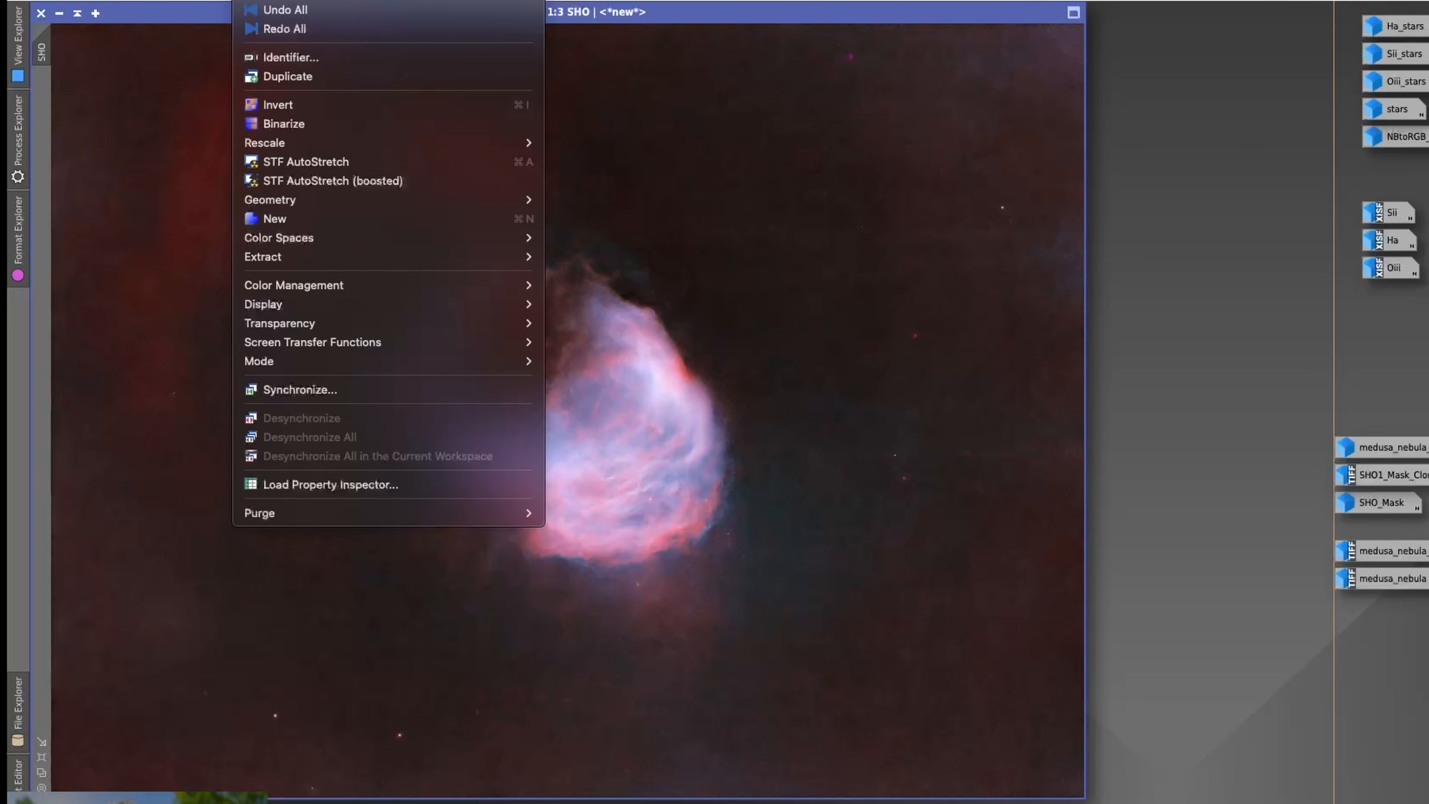
left_click(276, 1)
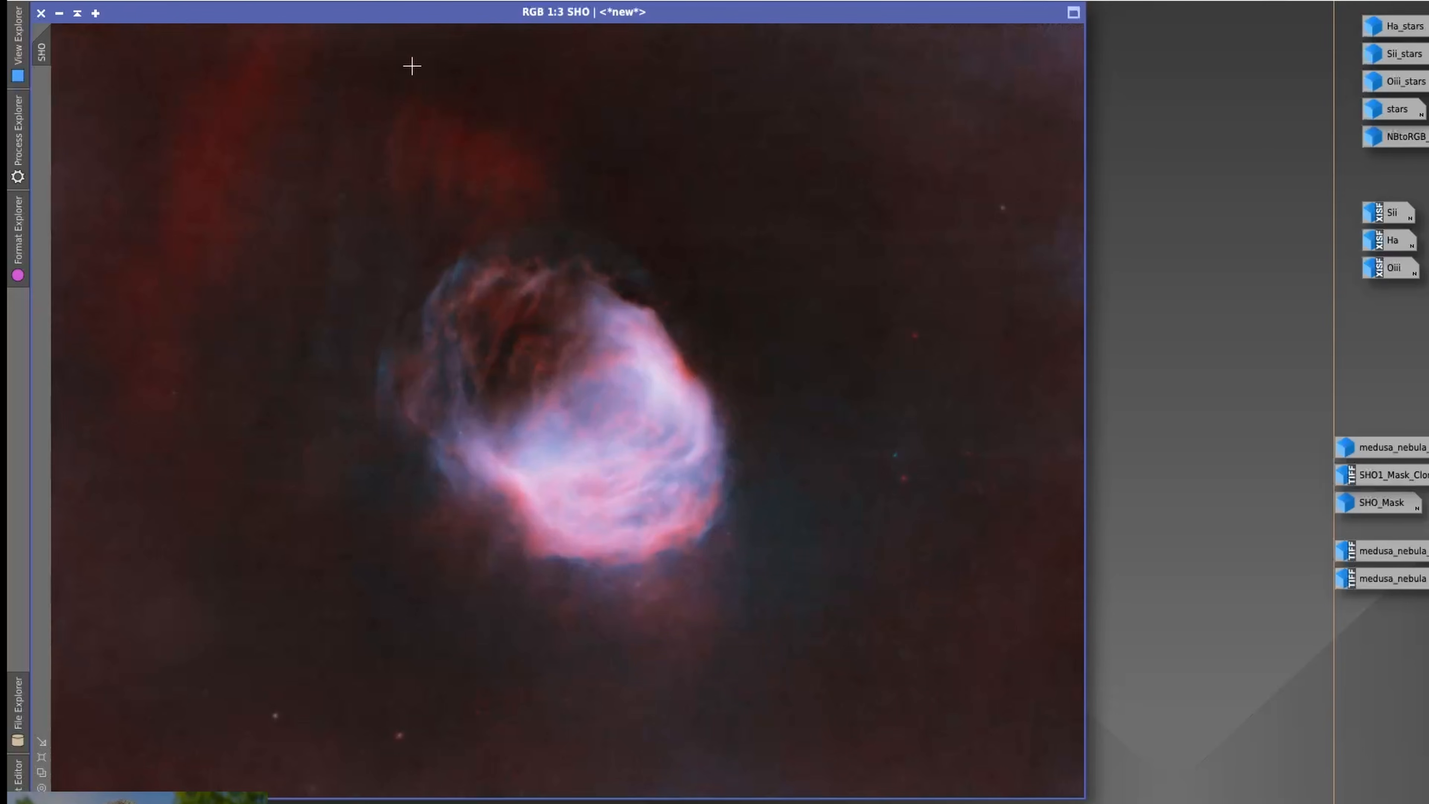
left_click(276, 1)
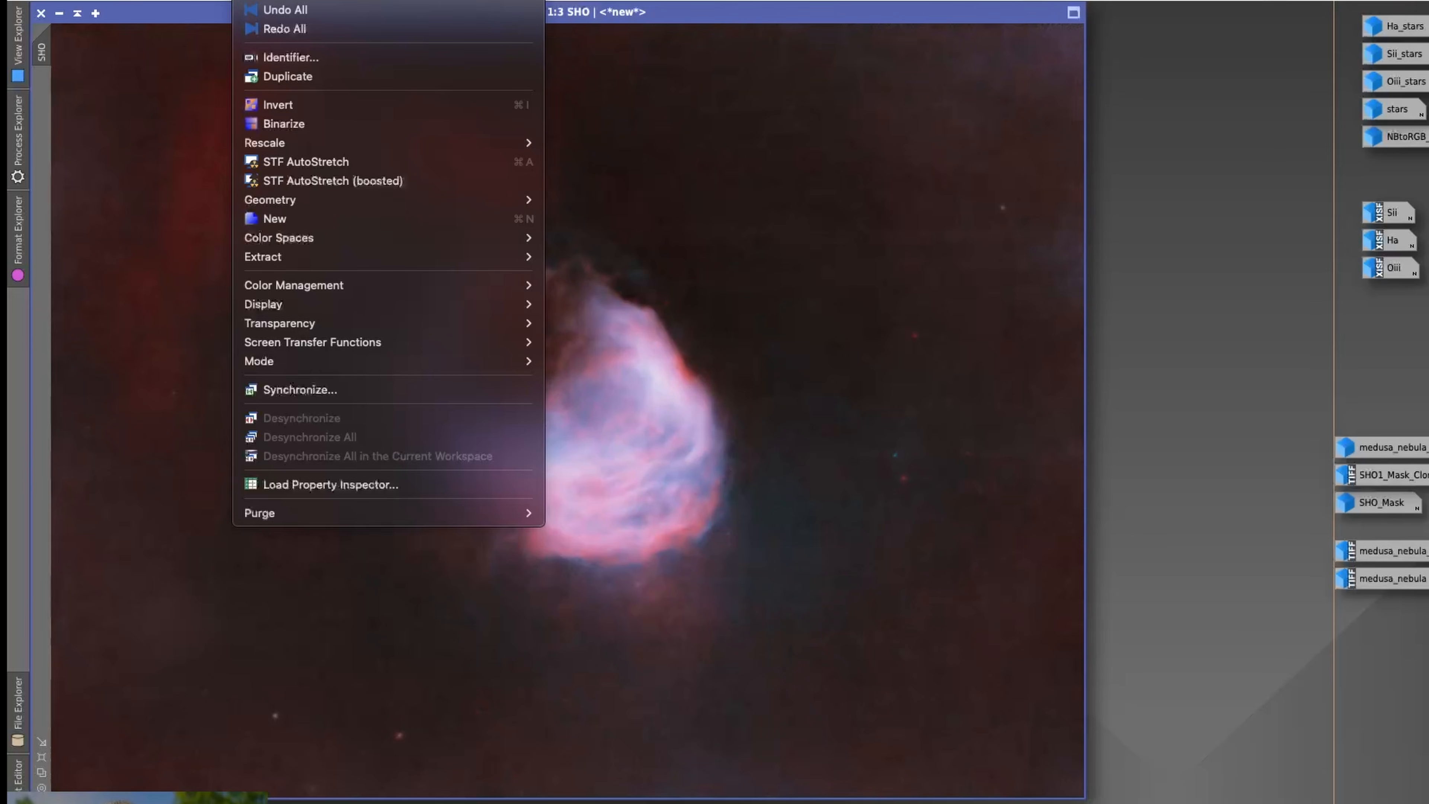
left_click(276, 2)
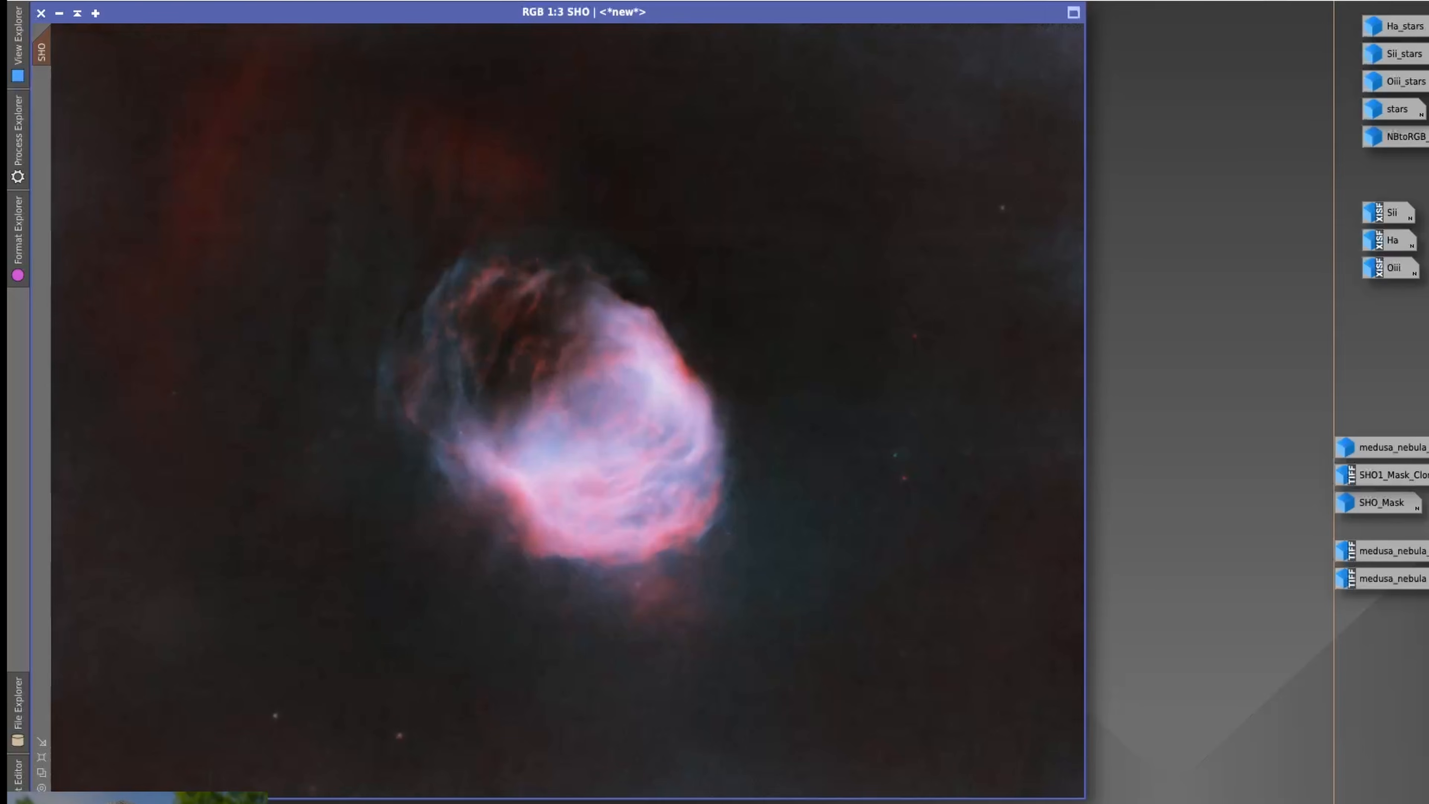
left_click(256, 1)
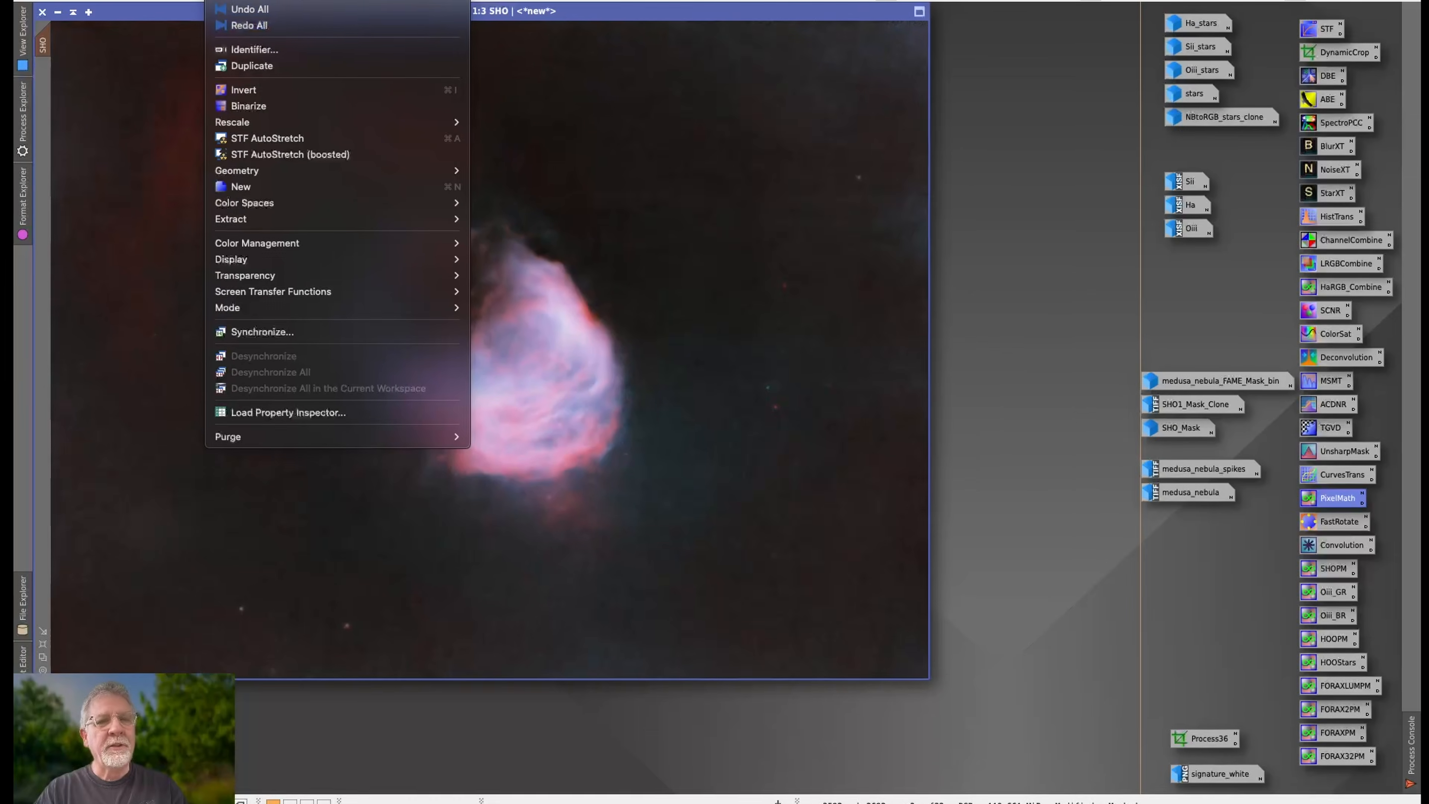
left_click(251, 2)
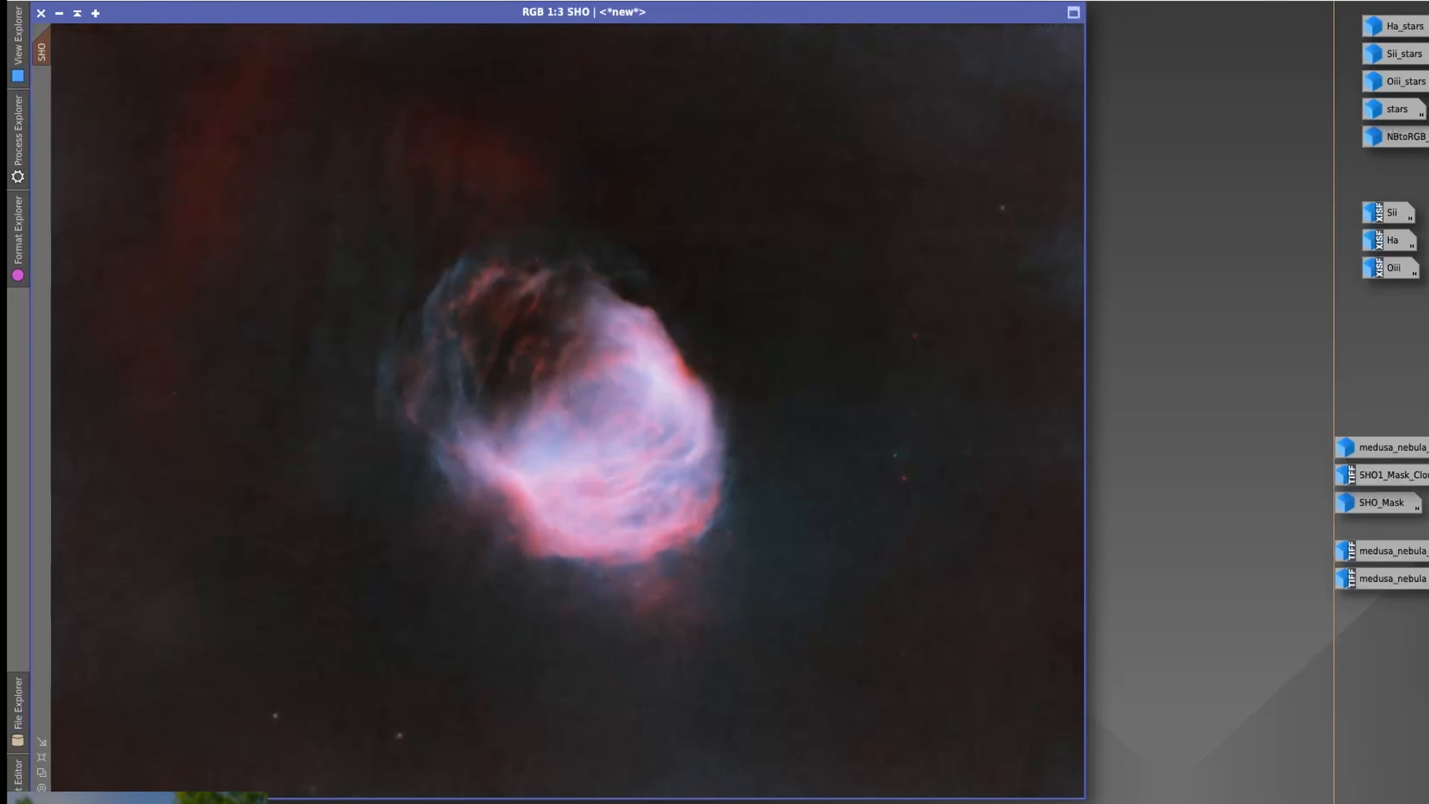
right_click(233, 527)
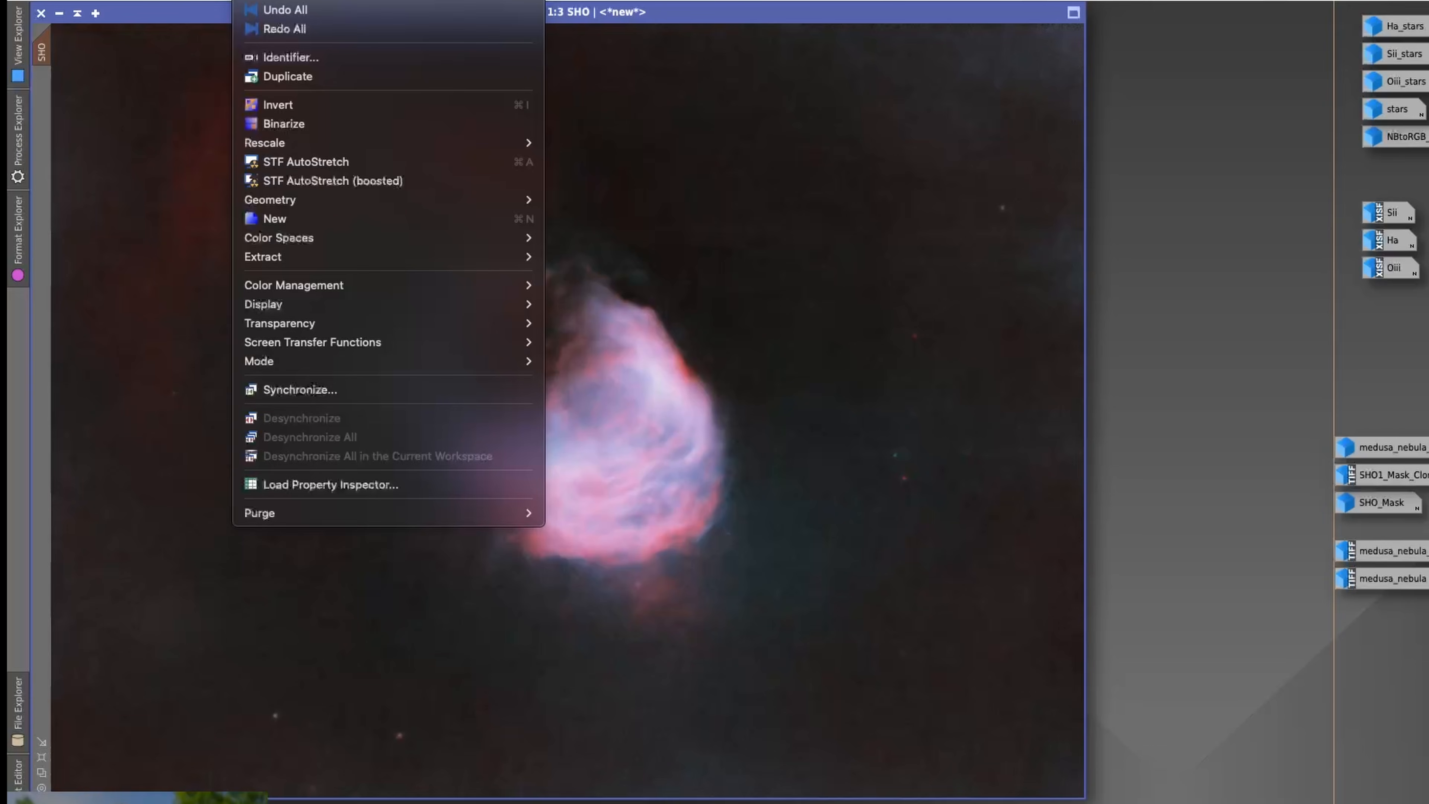
left_click(285, 1)
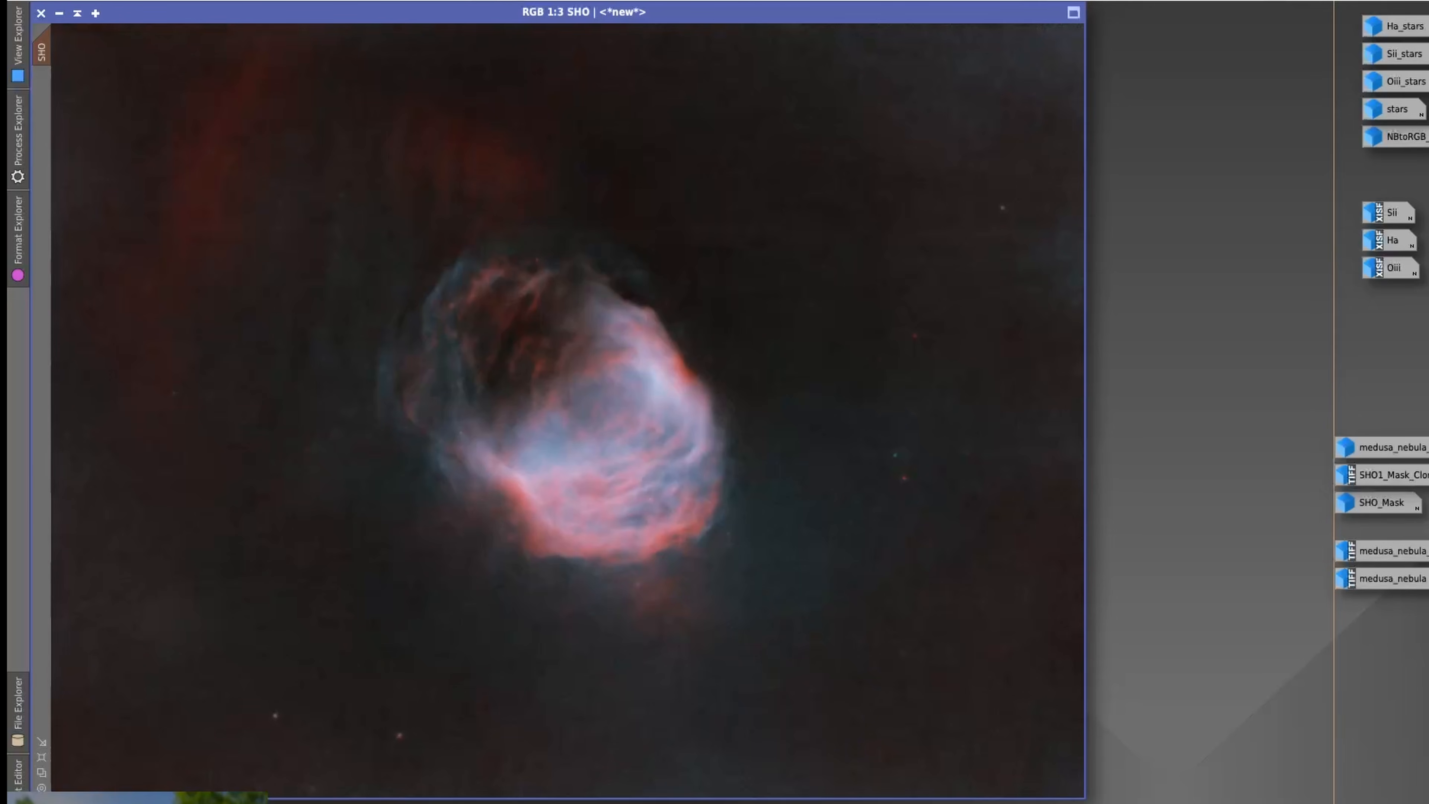
Step back through the SHO image's color and brightness edits to compare the nebula's look at each stage.
left_click(253, 0)
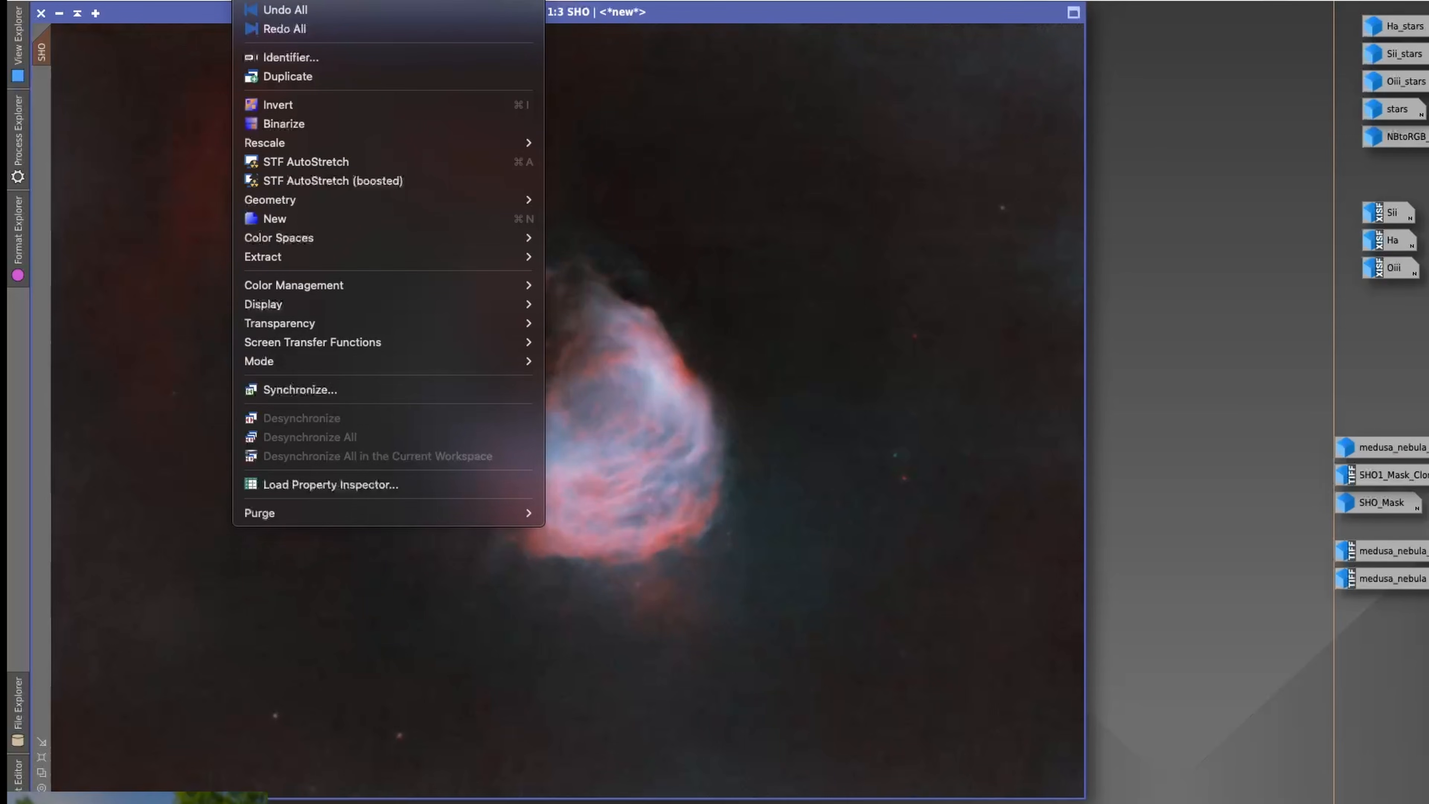
left_click(281, 0)
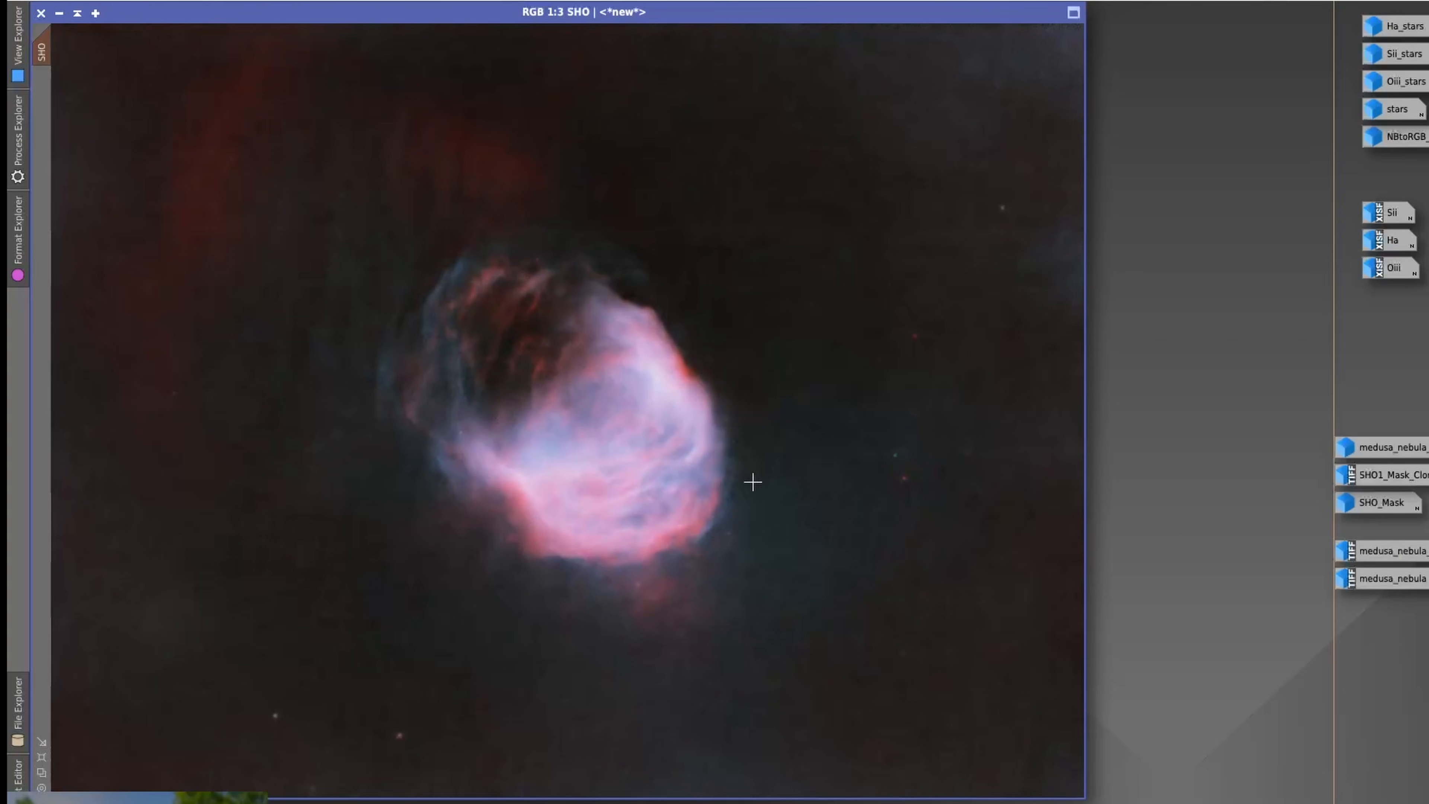
left_click(253, 1)
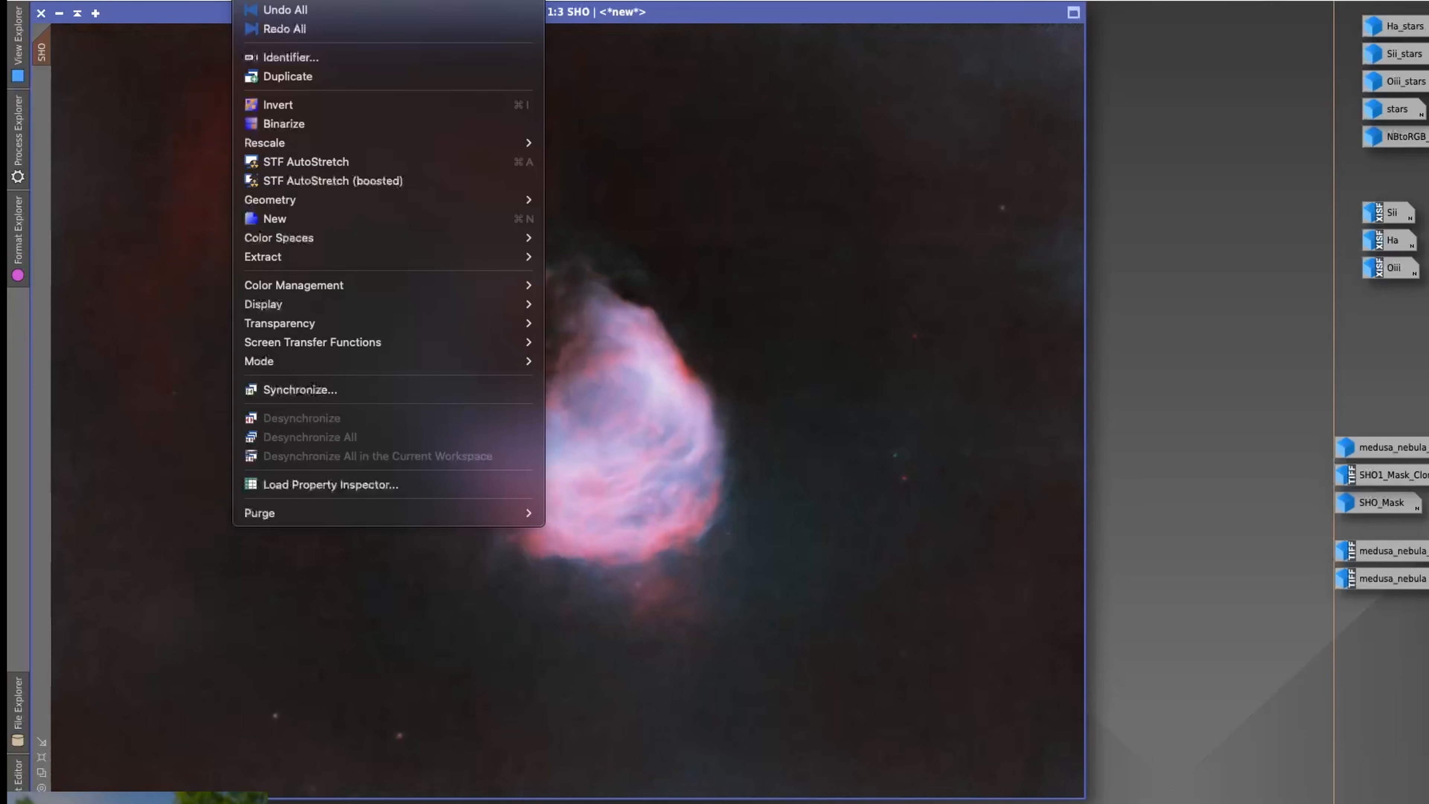
left_click(282, 1)
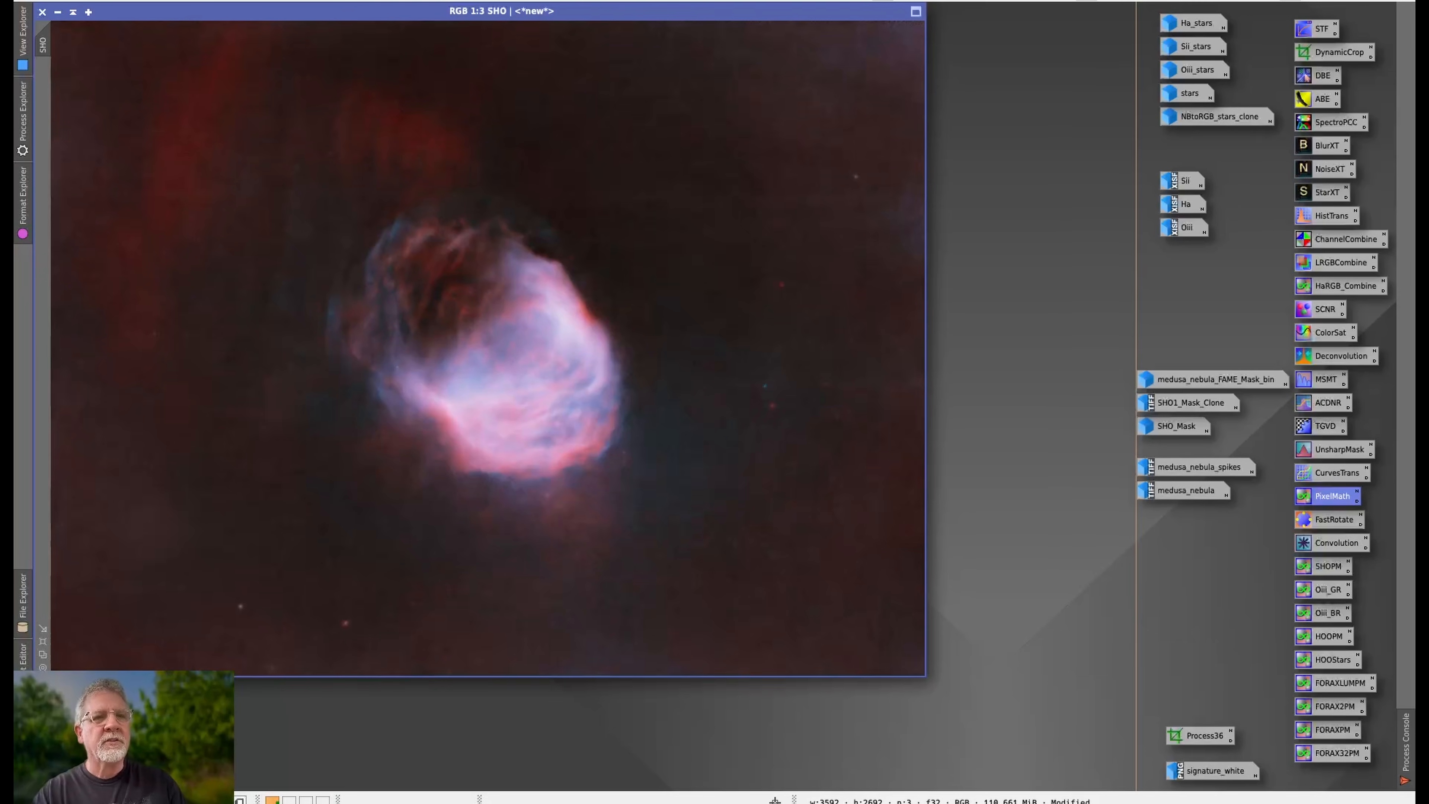
left_click(221, 1)
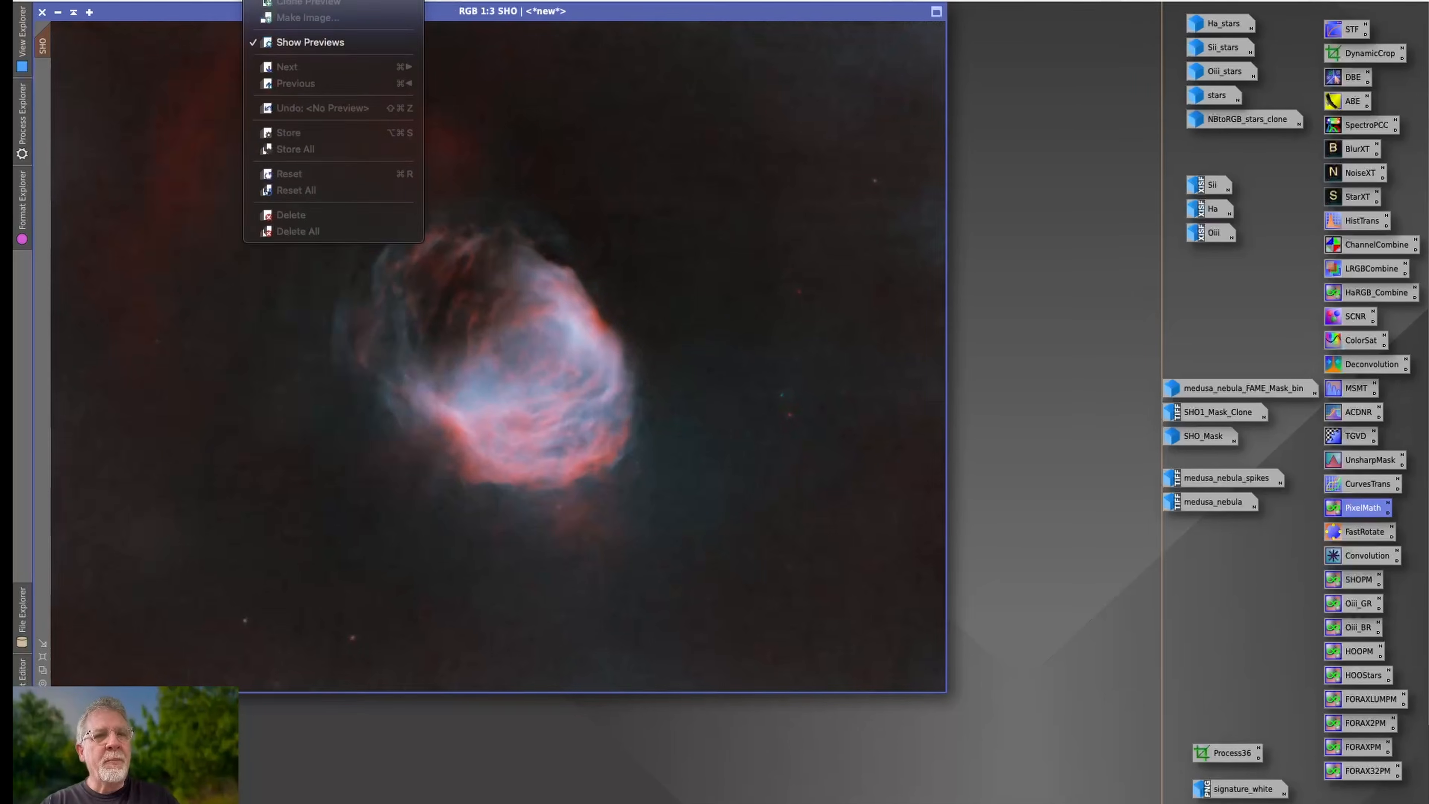
mouse_move(221, 1)
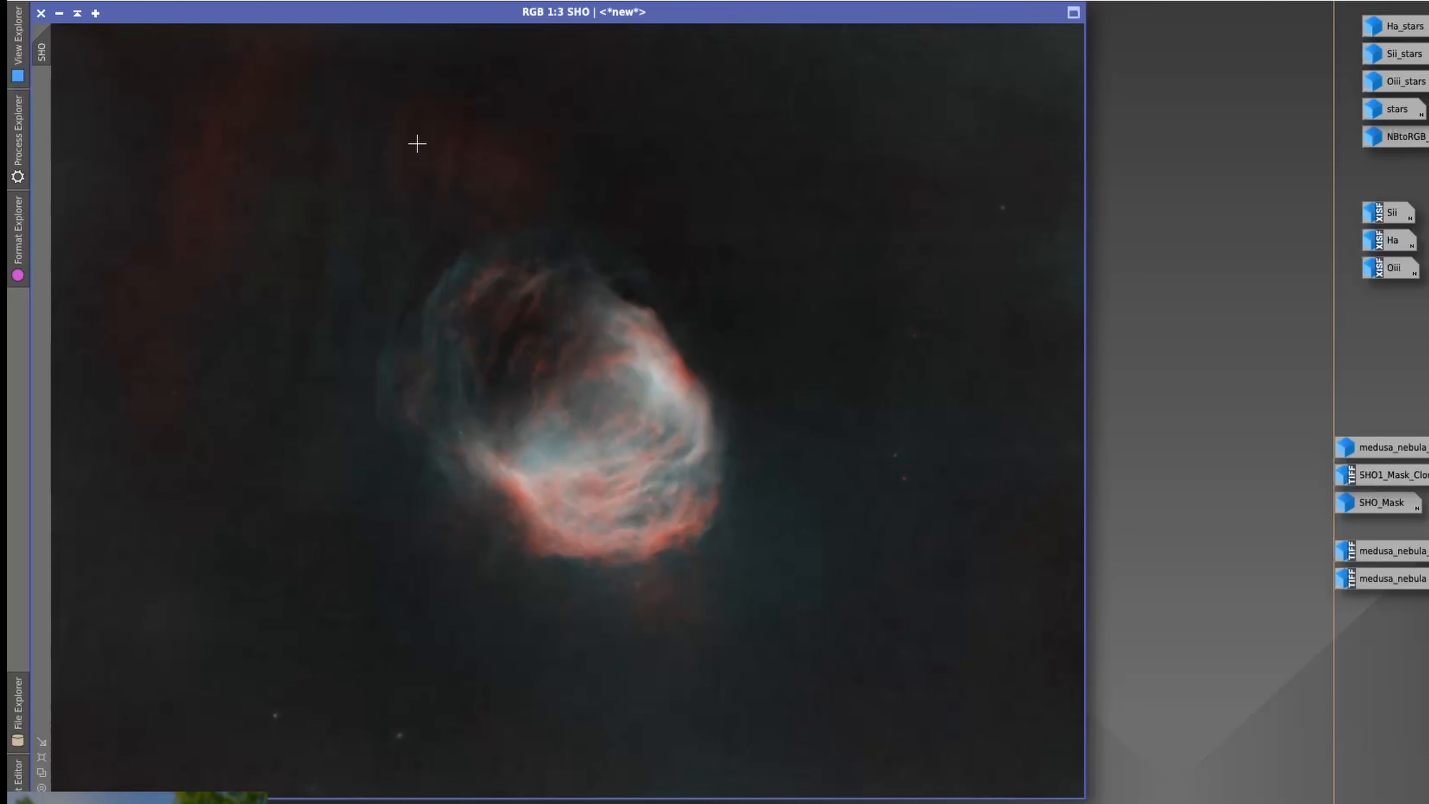
Undo the SHO image's remaining edits back to the initial channel combination, and minimize the image.
left_click(255, 1)
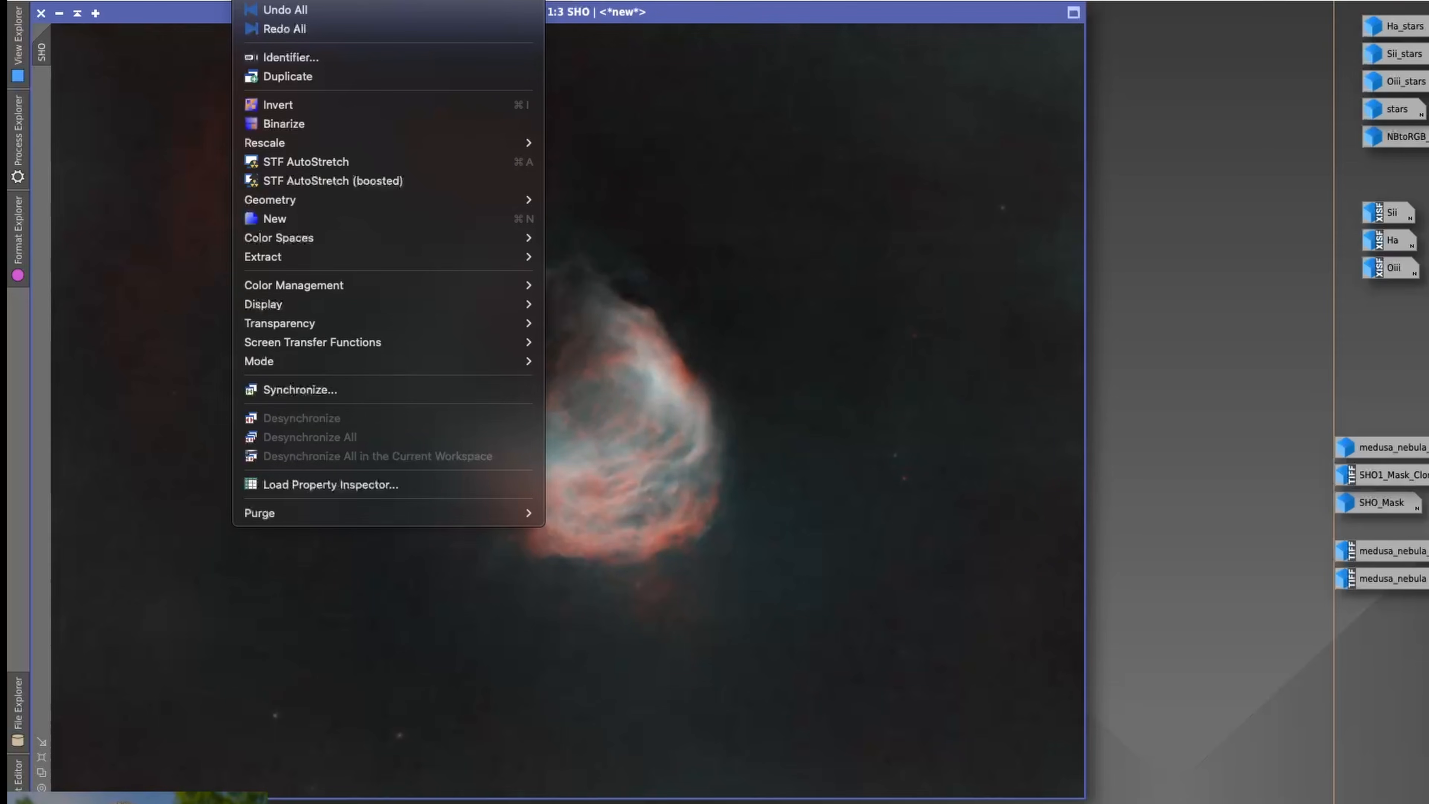
left_click(753, 137)
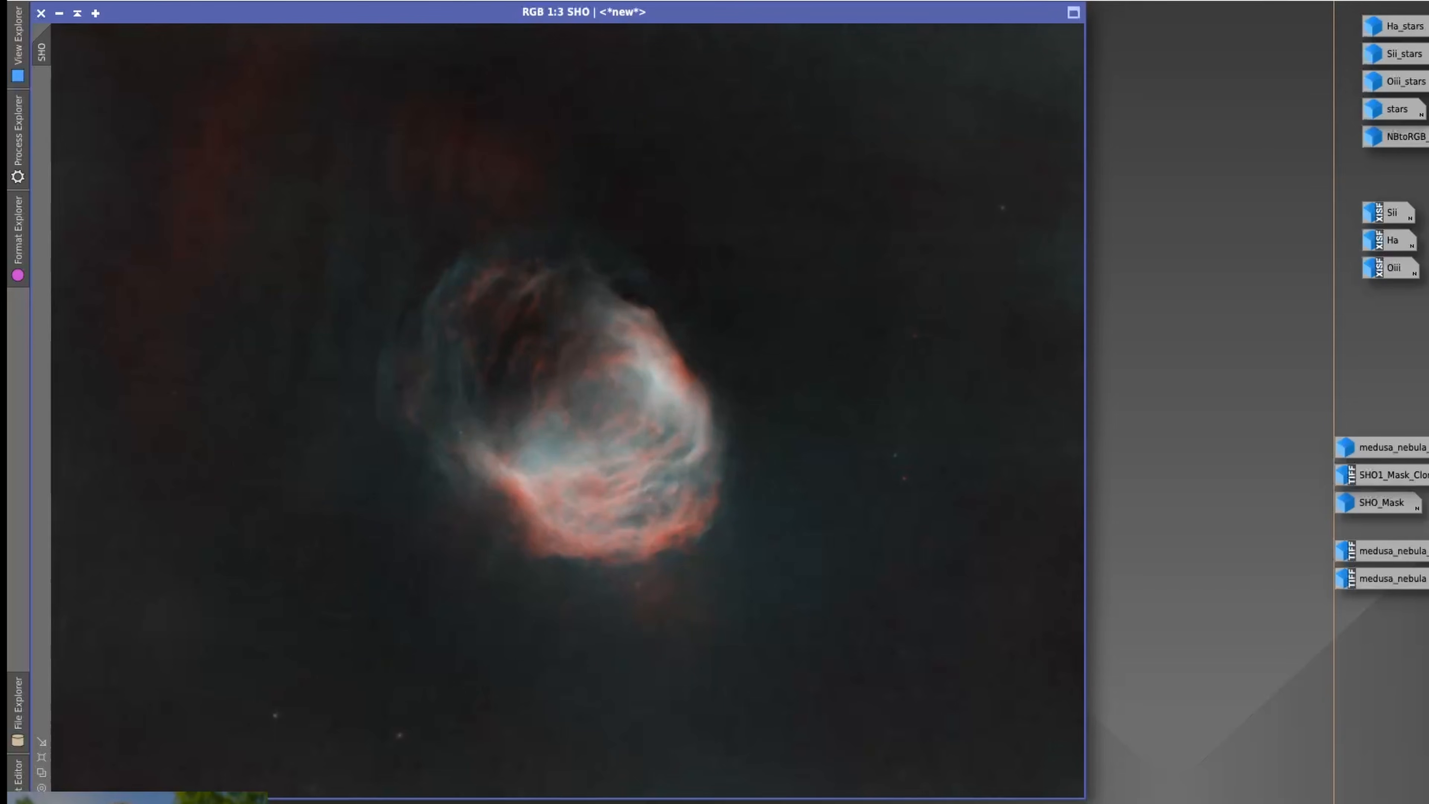
left_click(254, 1)
left_click(278, 1)
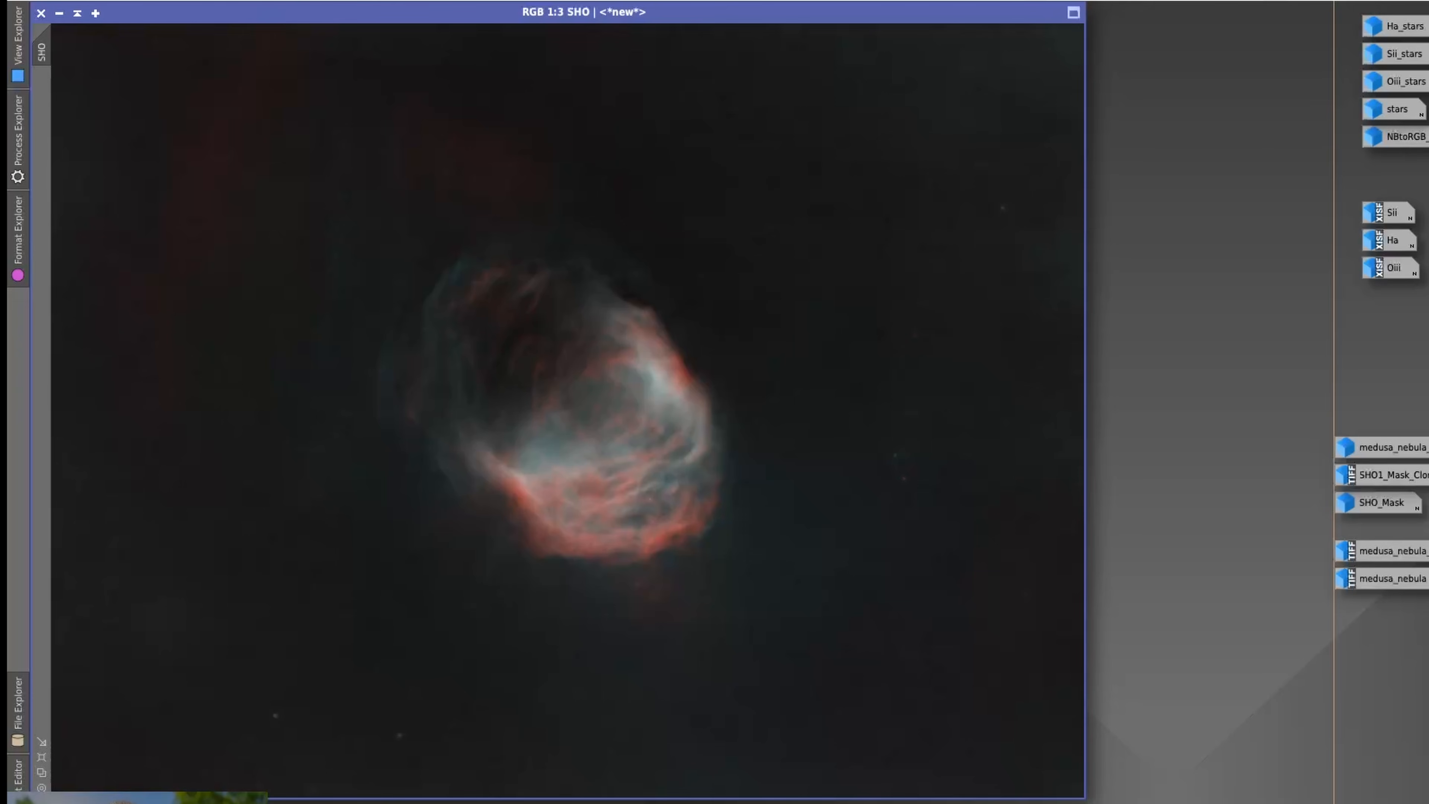
left_click(252, 1)
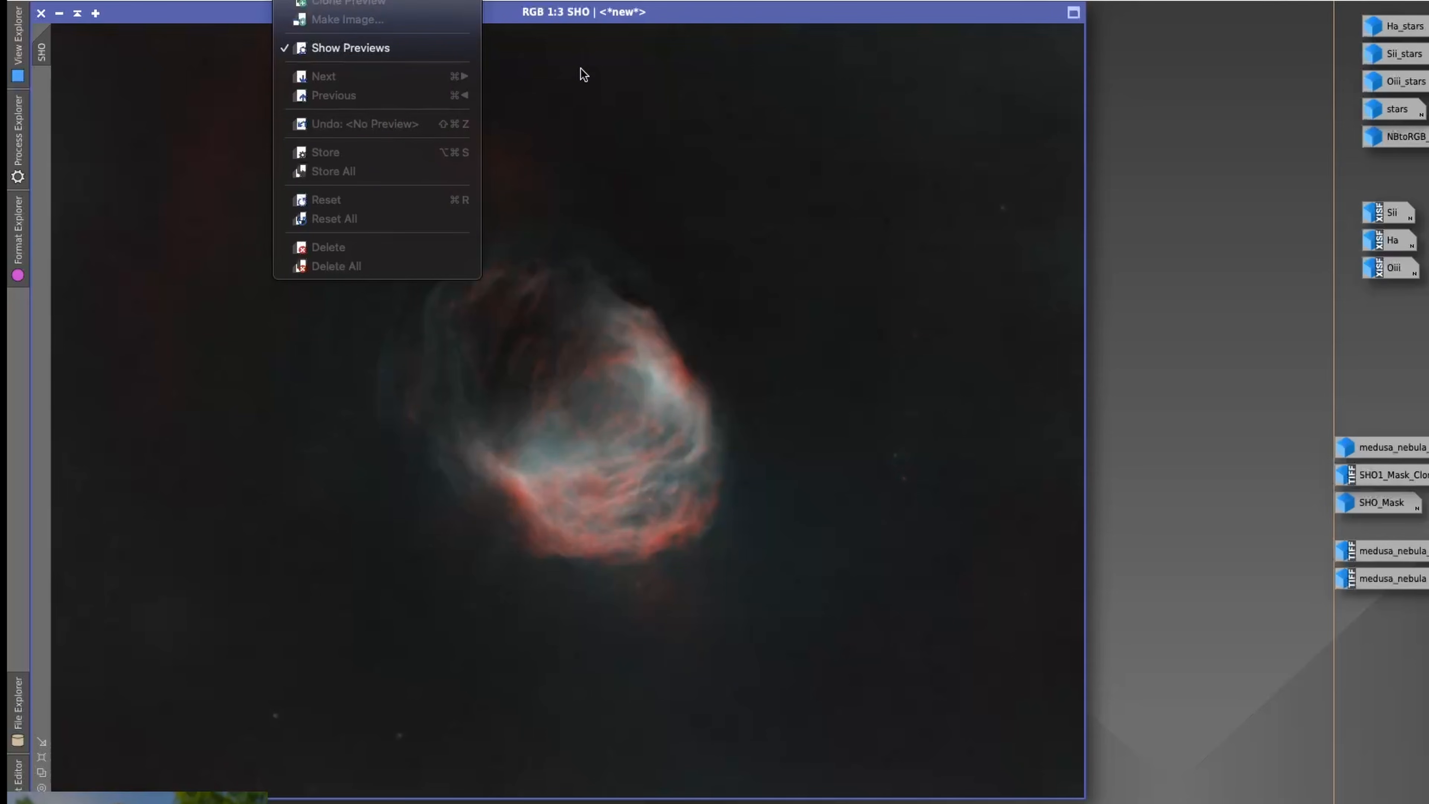
left_click(731, 16)
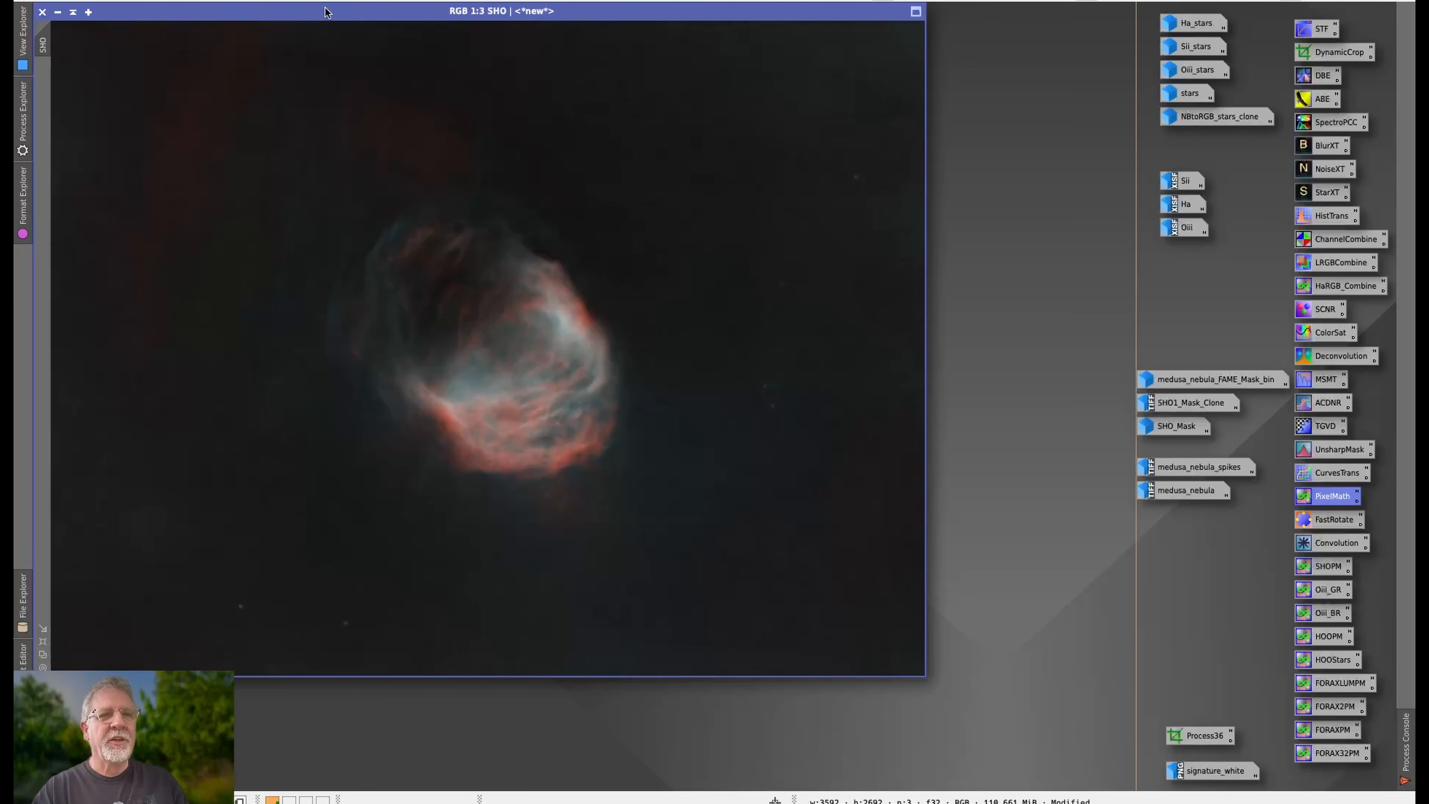
left_click(224, 1)
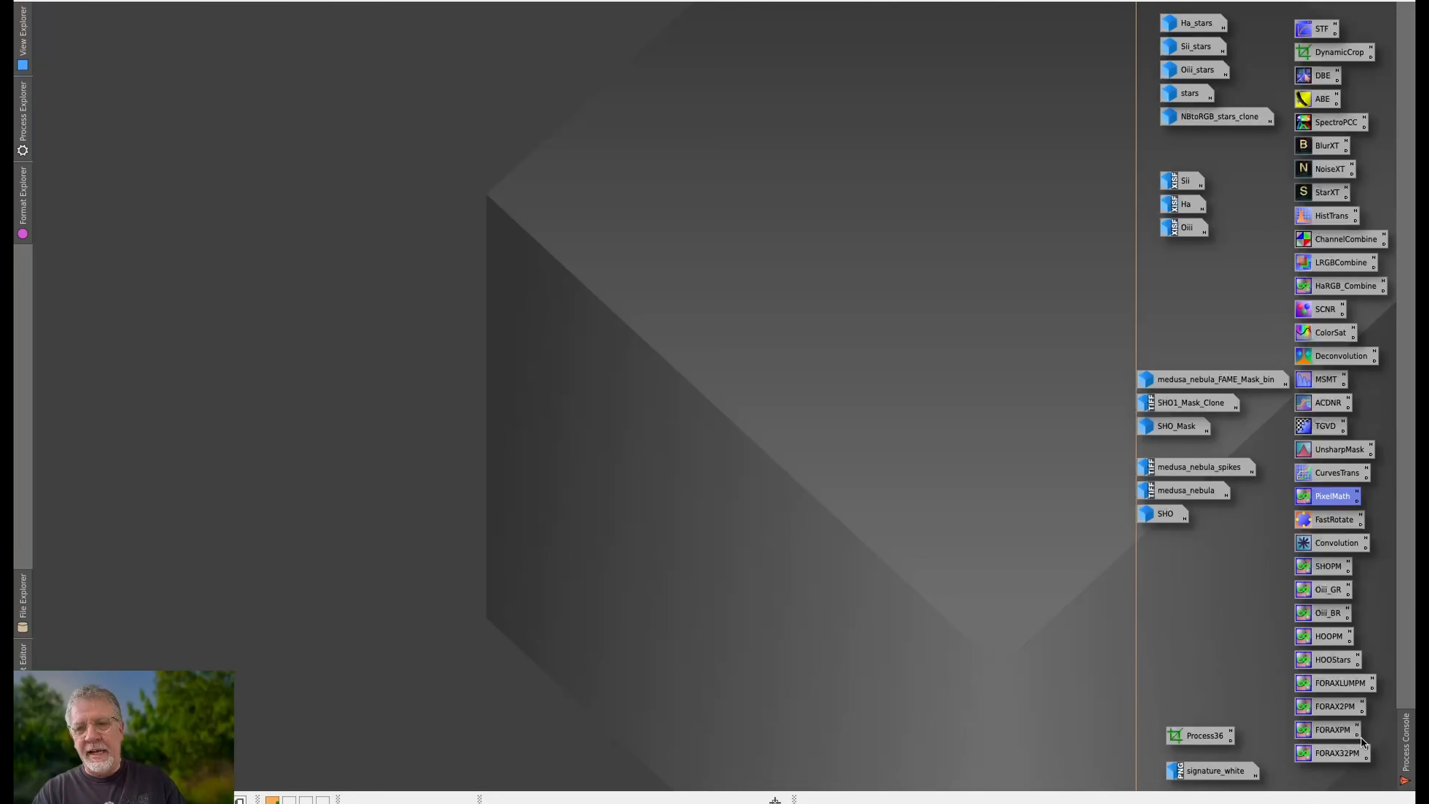
Open the FORAX32PM PixelMath process and review its red, green and blue channel expressions.
double_click(1342, 755)
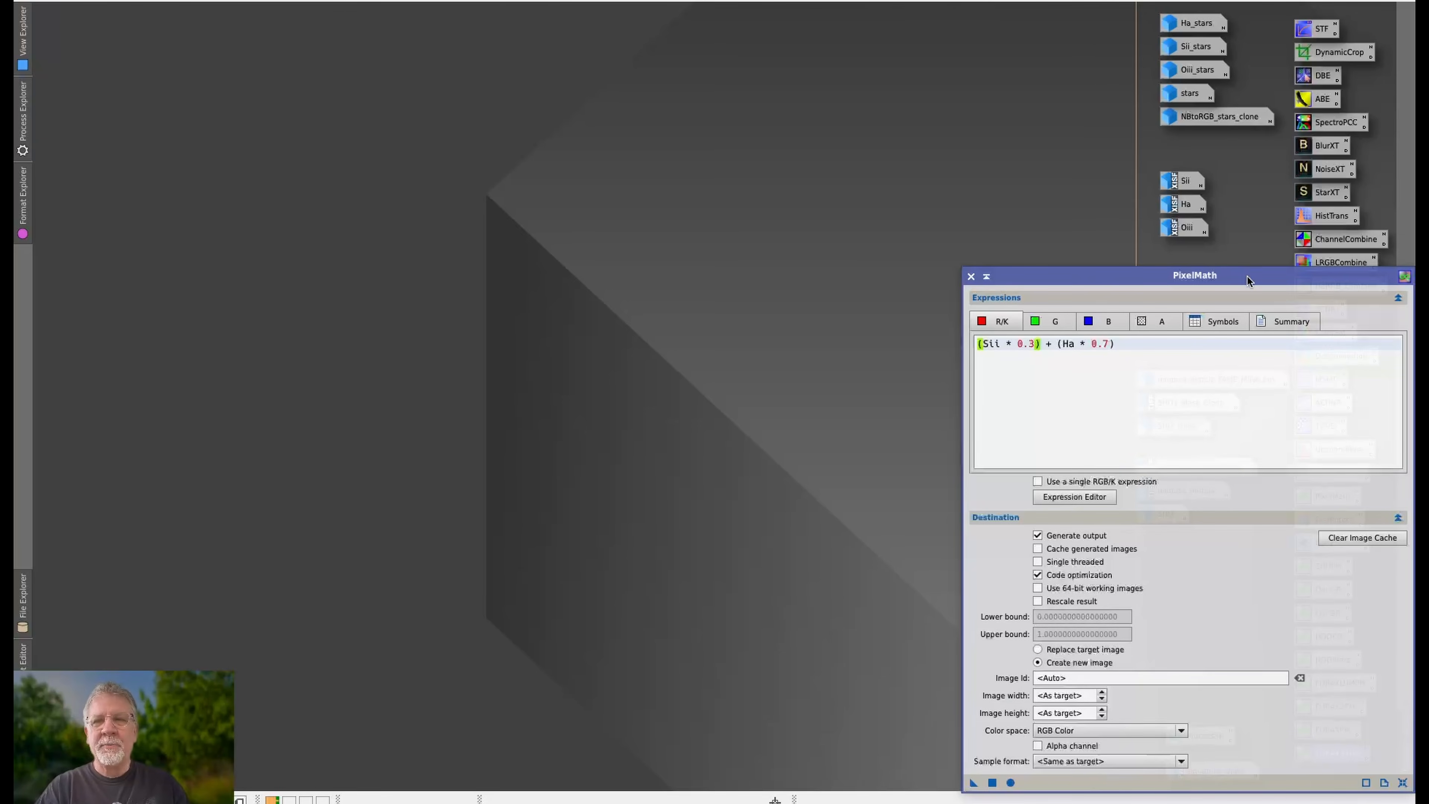
left_click_drag(1248, 275, 930, 76)
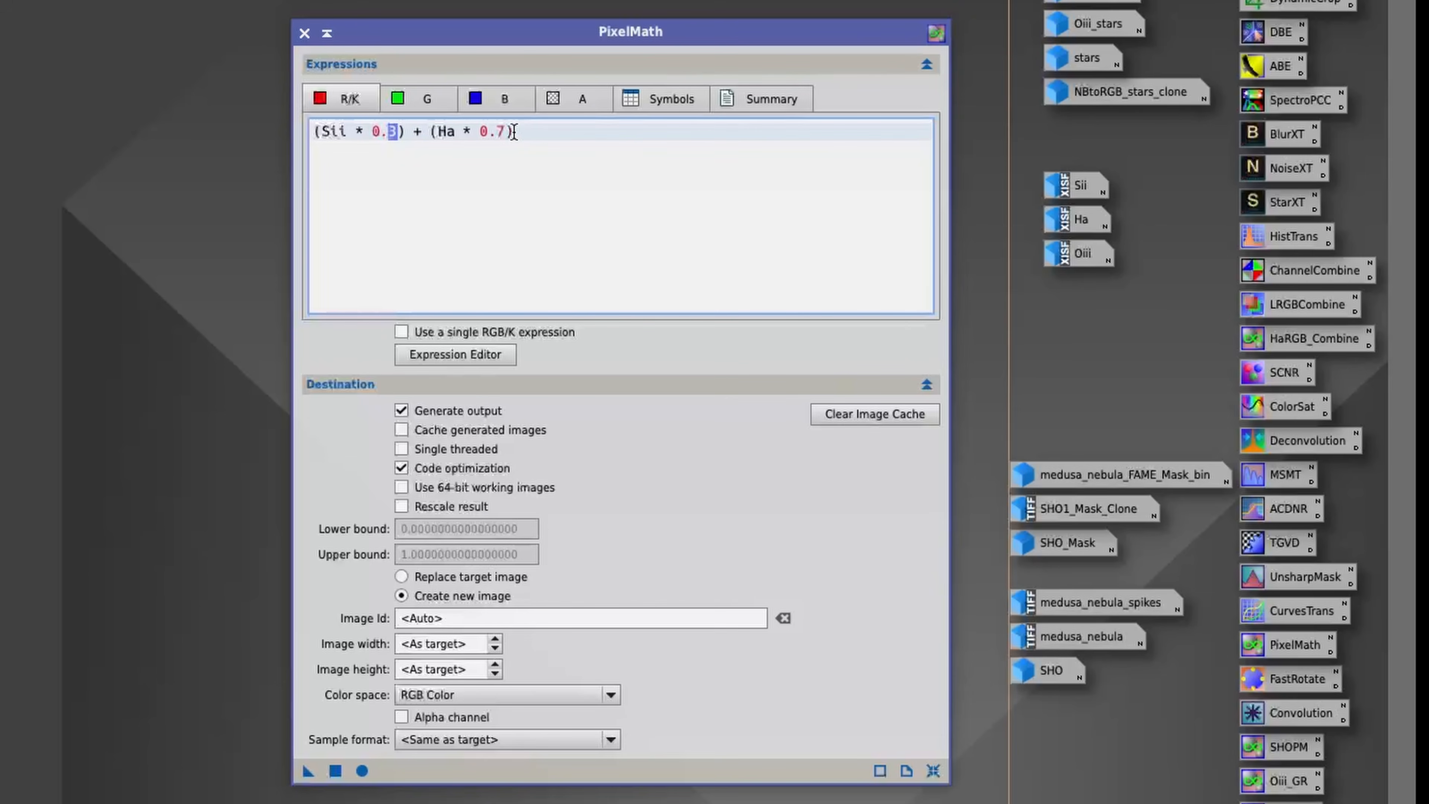
left_click_drag(505, 128, 497, 129)
left_click(423, 101)
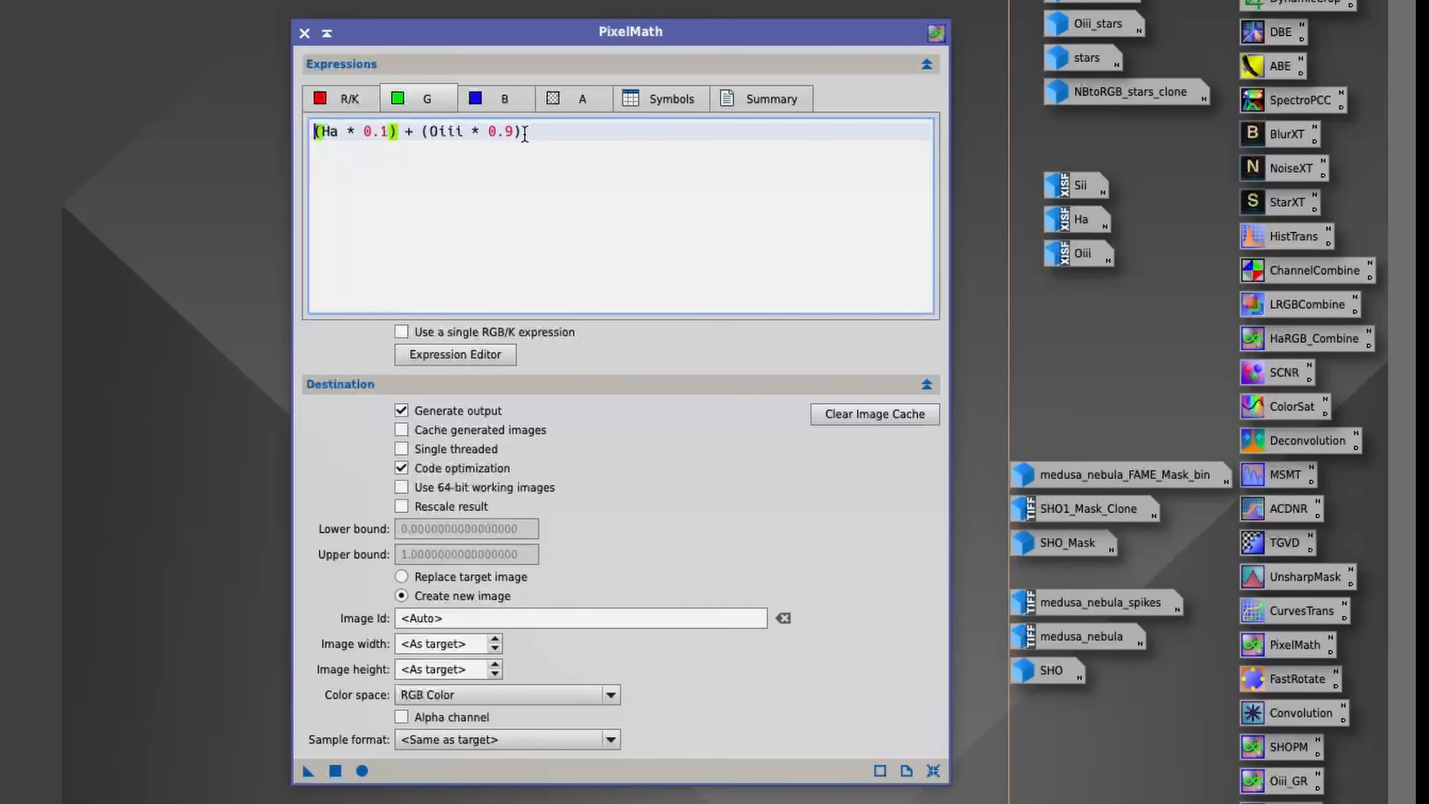
left_click(519, 95)
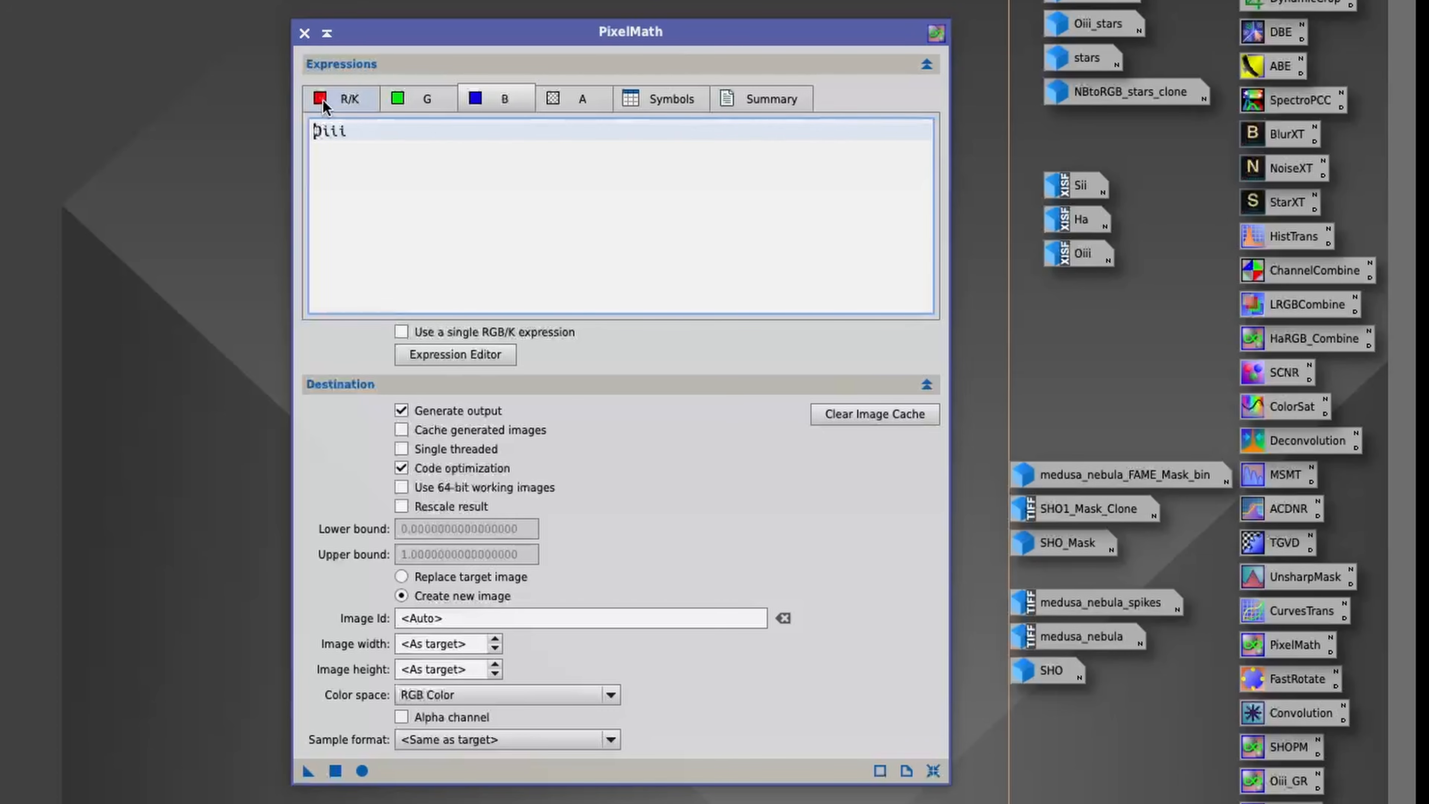
left_click(336, 100)
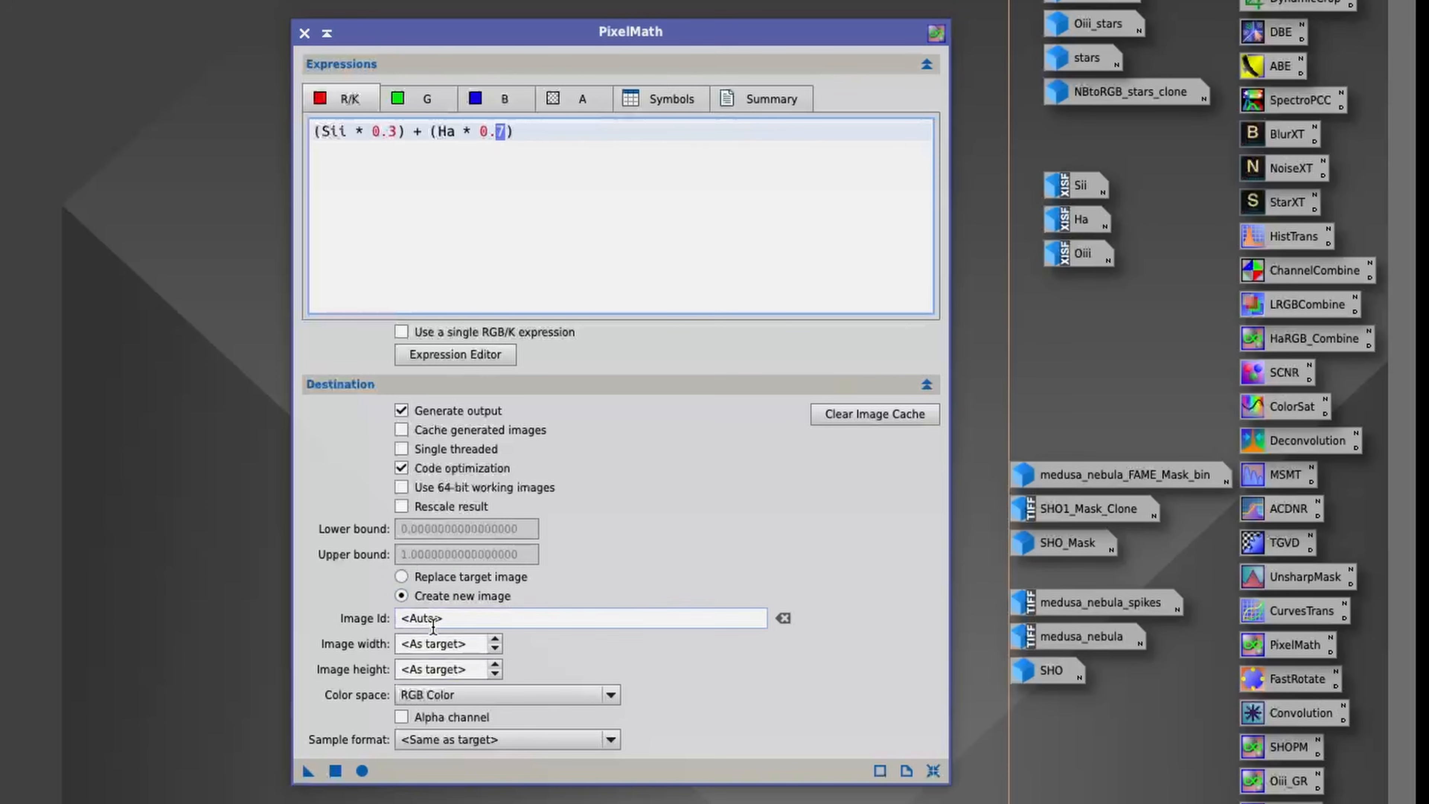
Set the PixelMath output image ID to test, execute it to create the RGB combination, and move the dialog aside.
left_click(430, 619)
type("test")
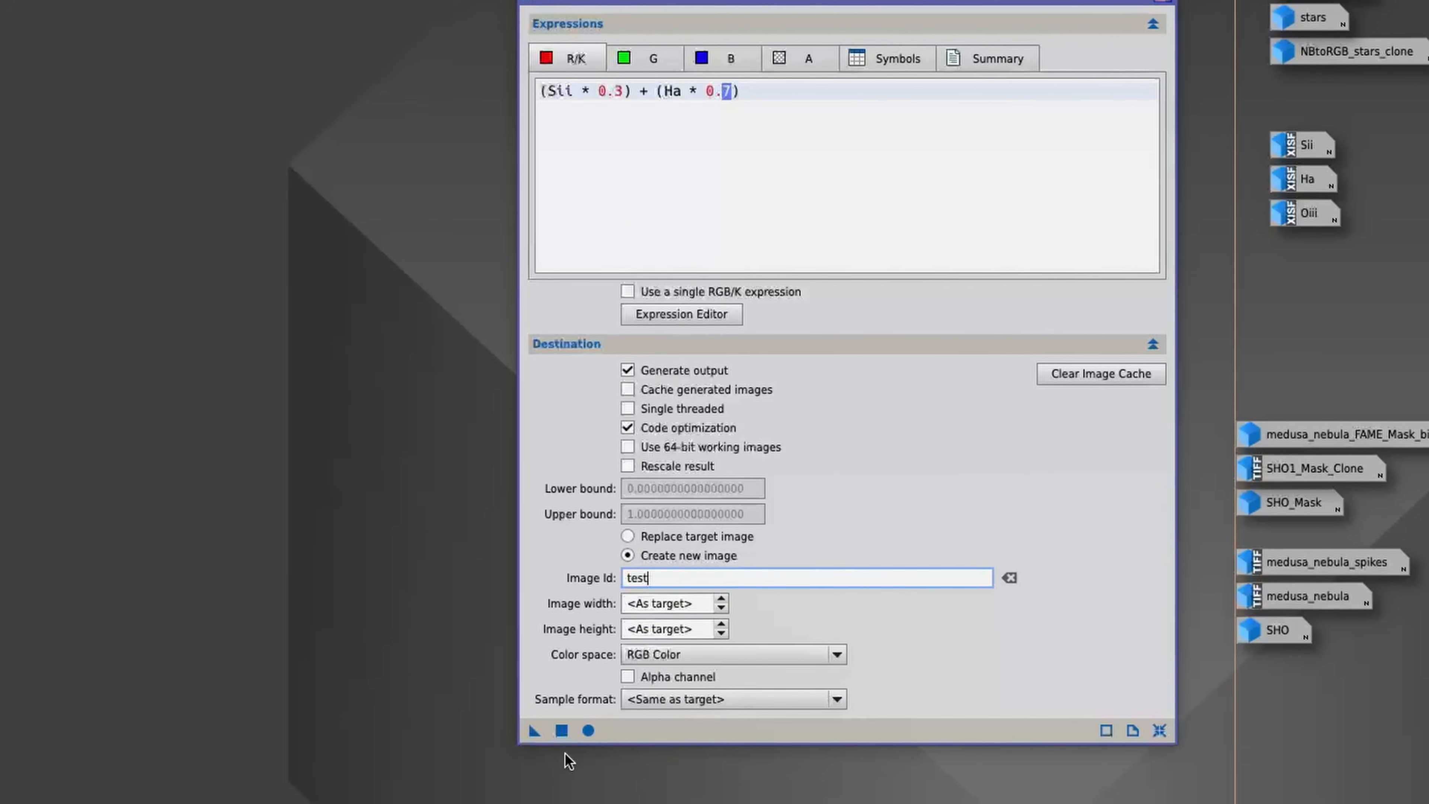
left_click(561, 730)
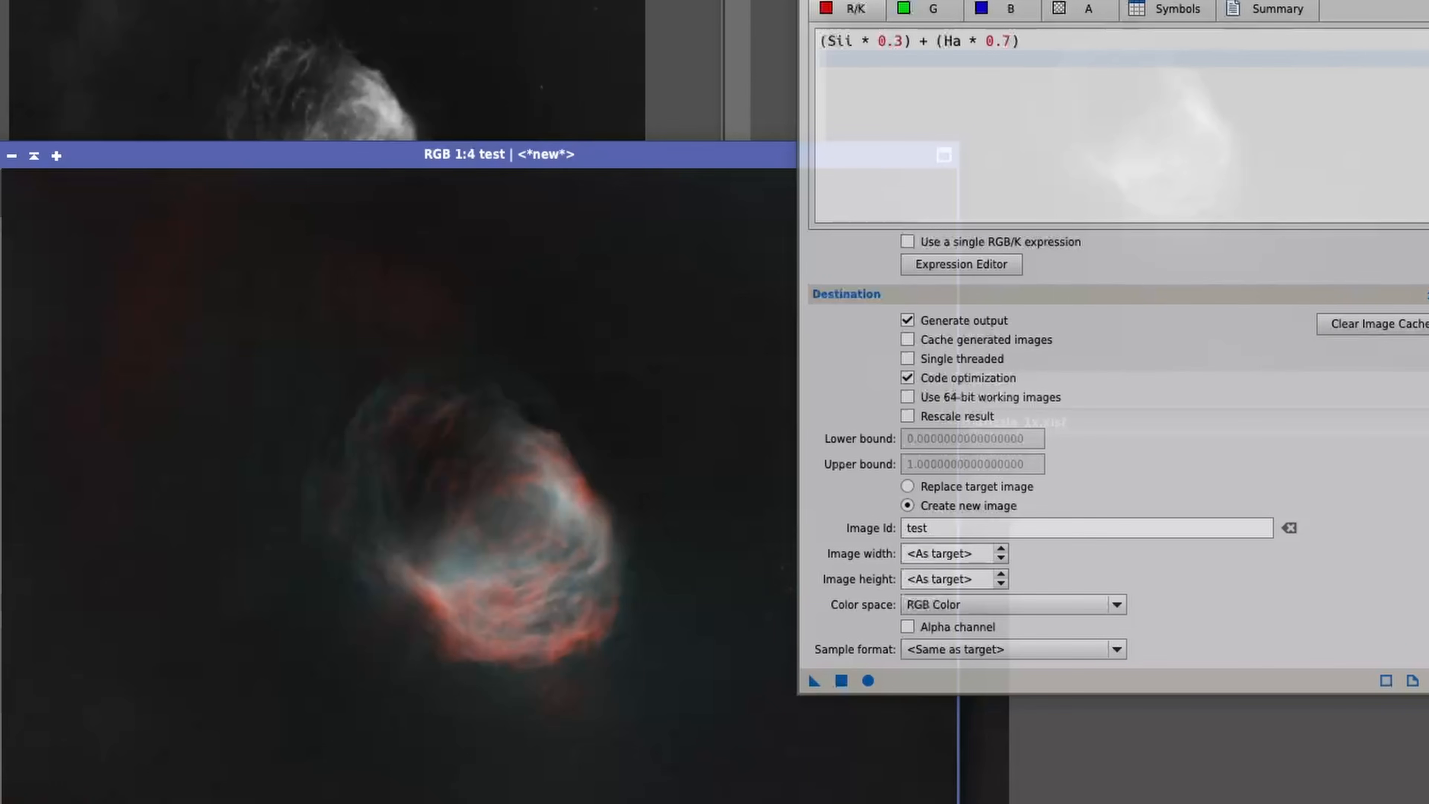
left_click_drag(1069, 0, 1359, 0)
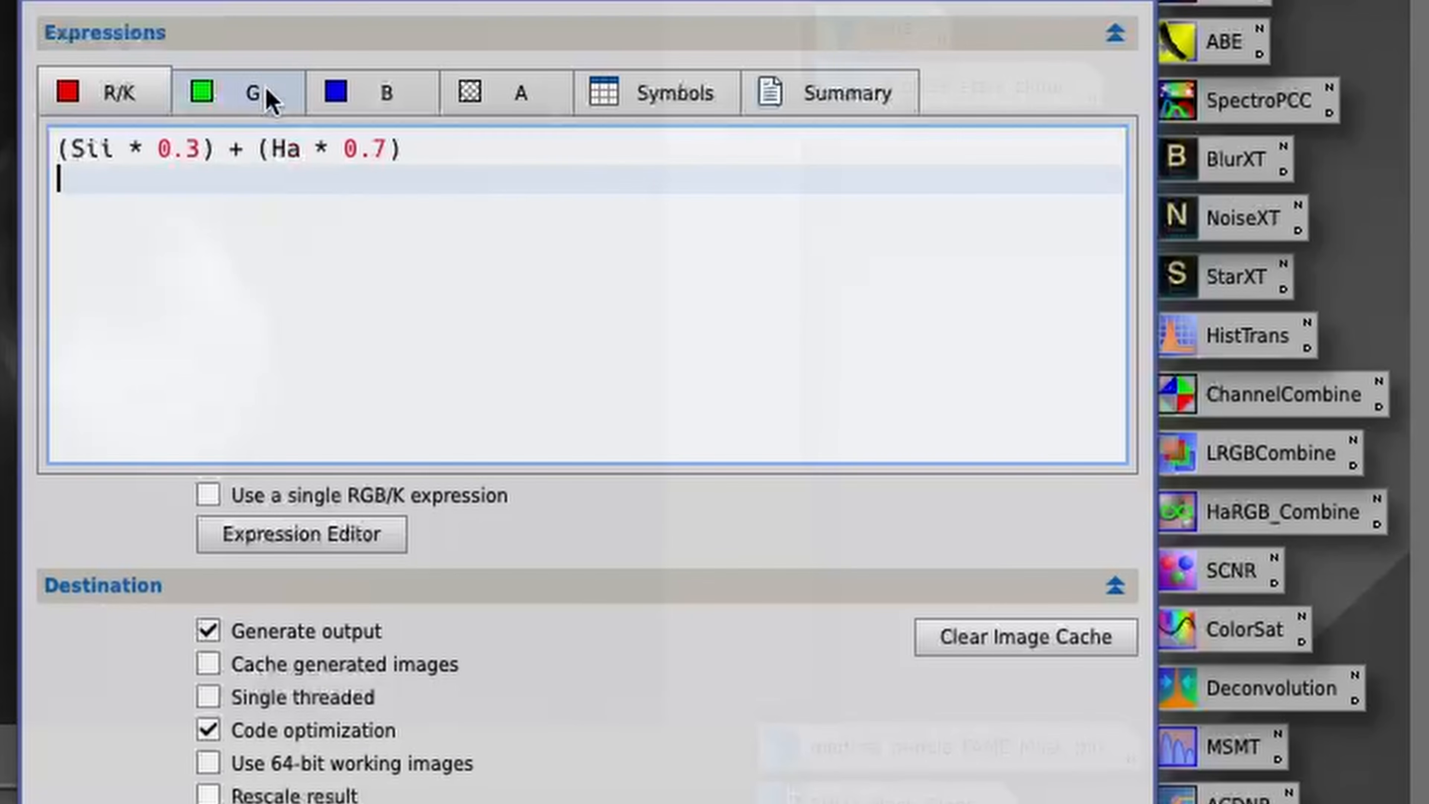
Recheck how Sii, Ha and Oiii are mixed in each channel's PixelMath expression, and close the PixelMath dialog.
left_click(265, 93)
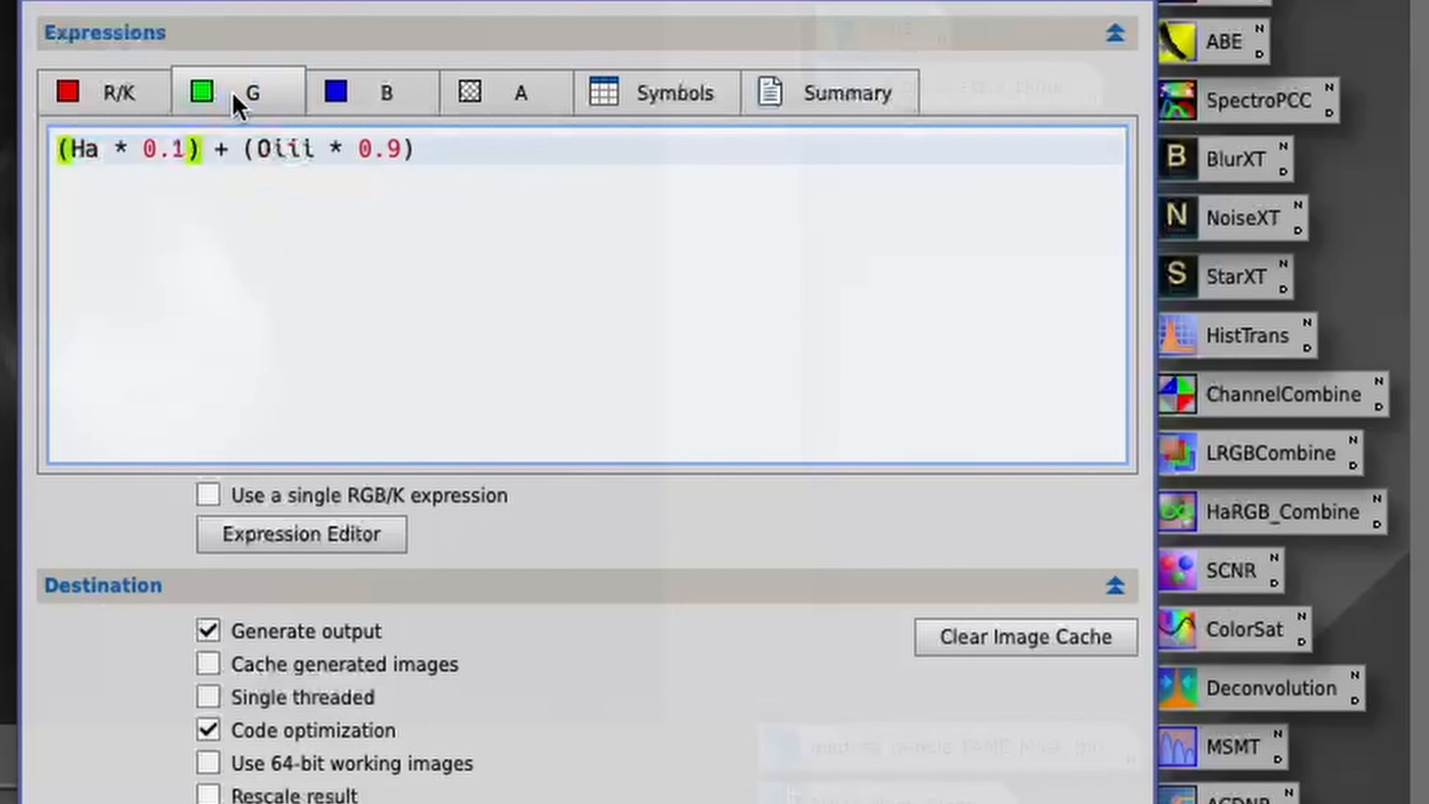
left_click(371, 95)
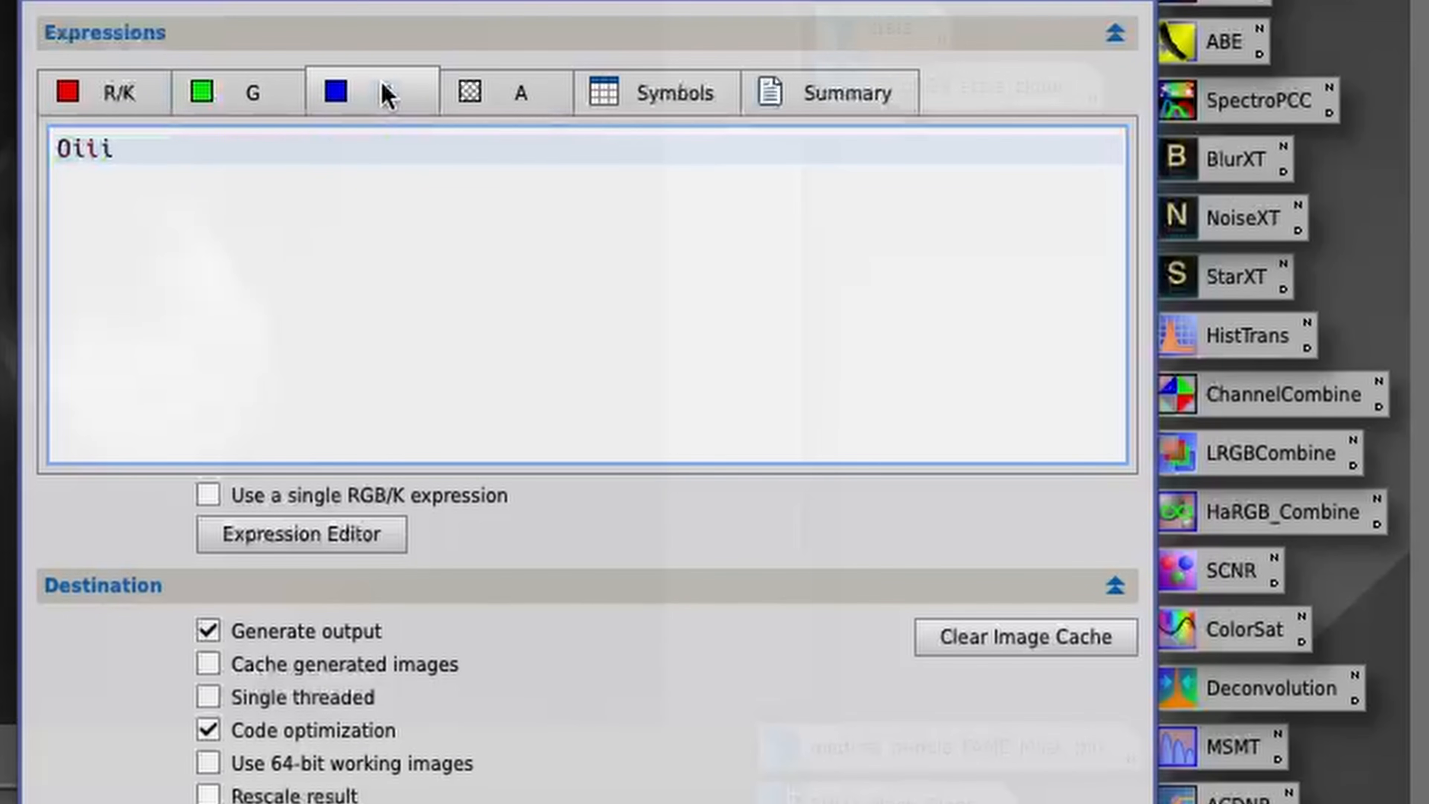
left_click(383, 213)
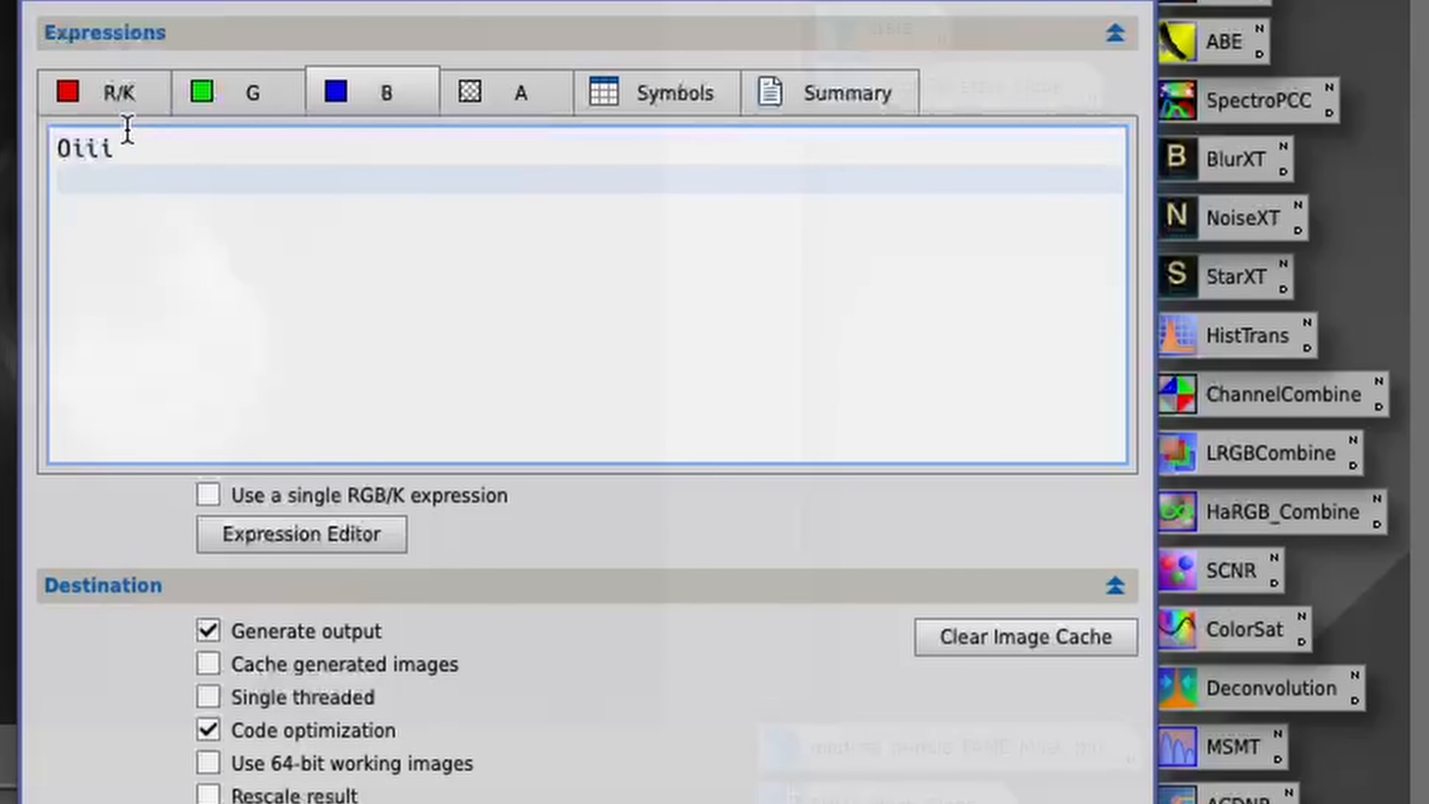
left_click(107, 98)
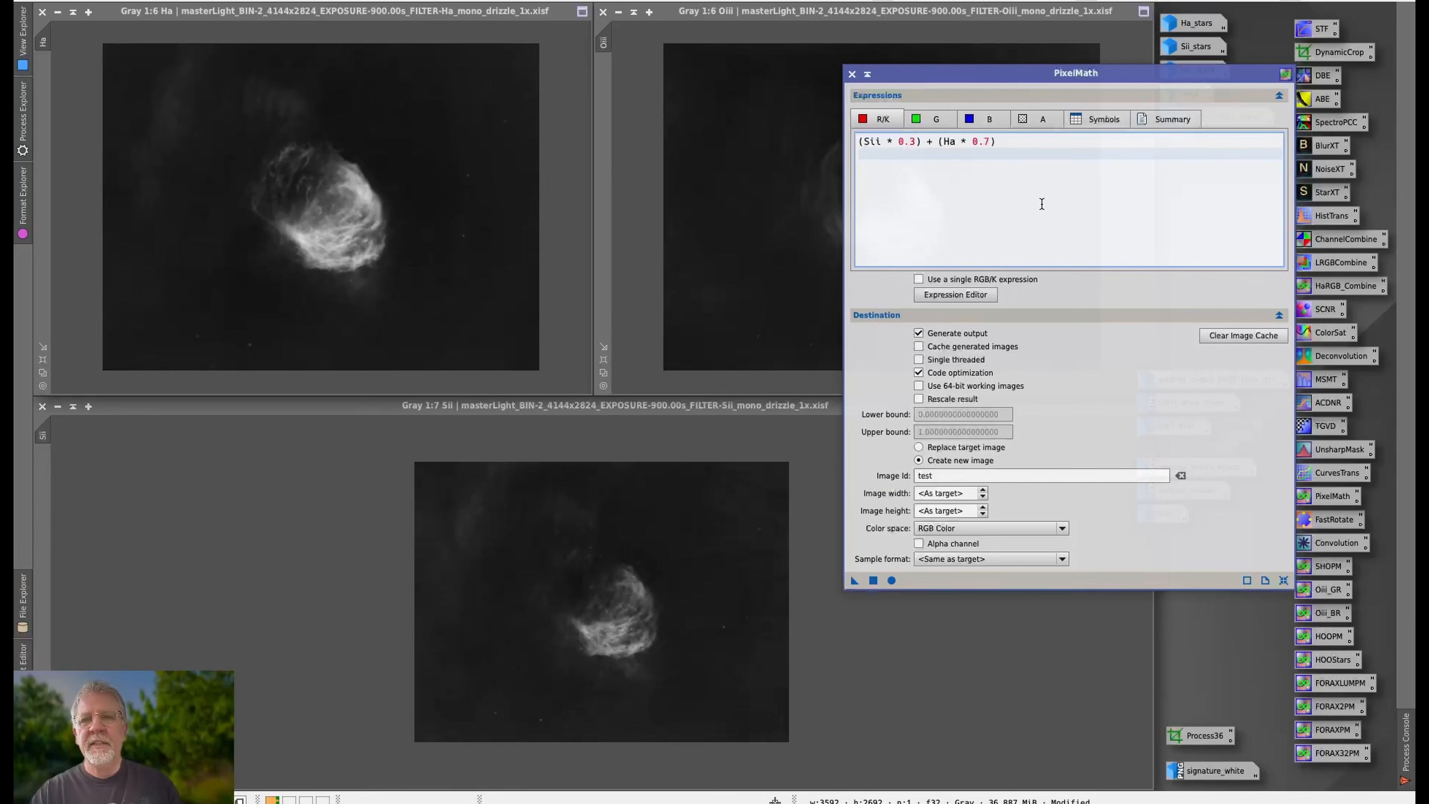
left_click_drag(1010, 69, 974, 31)
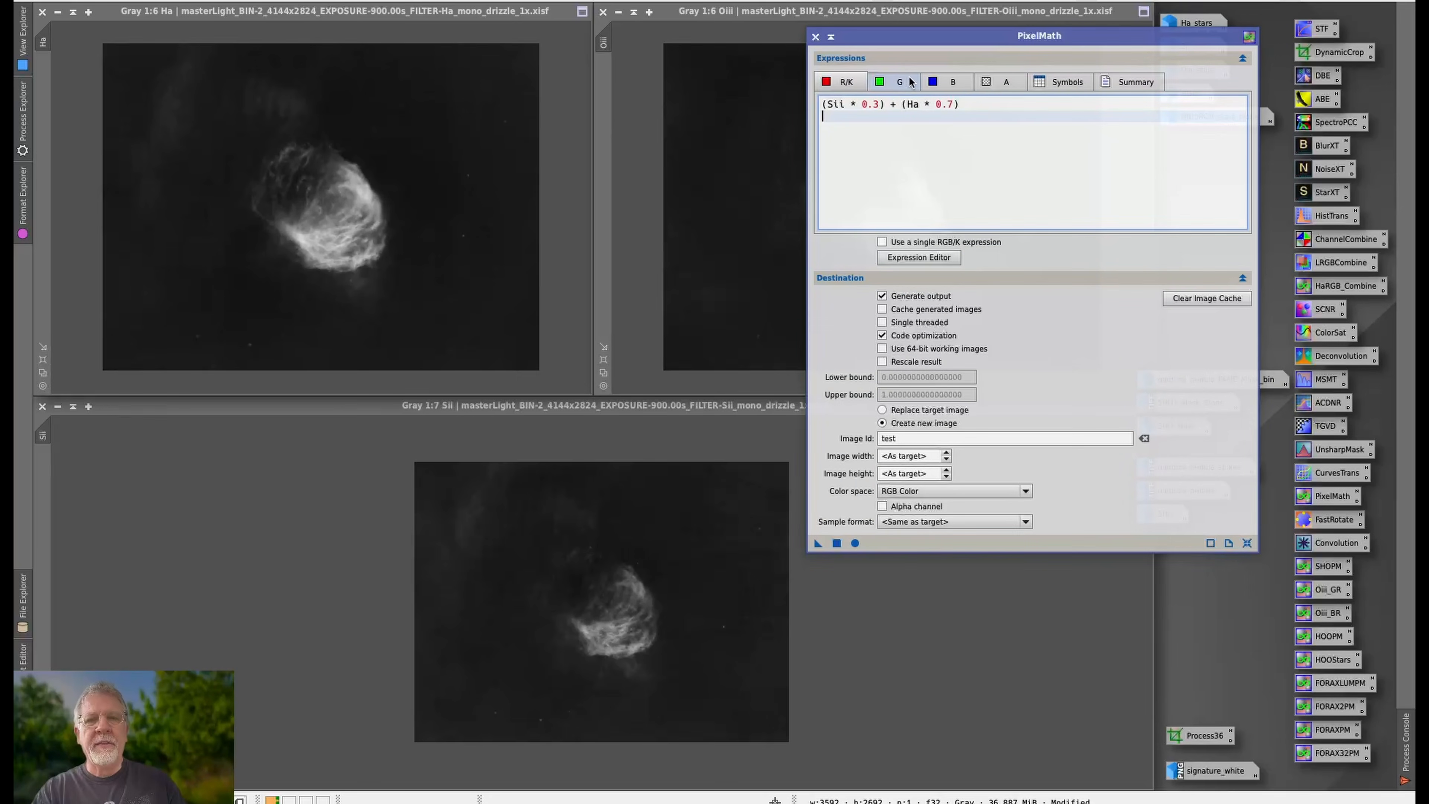
left_click(899, 82)
left_click(949, 82)
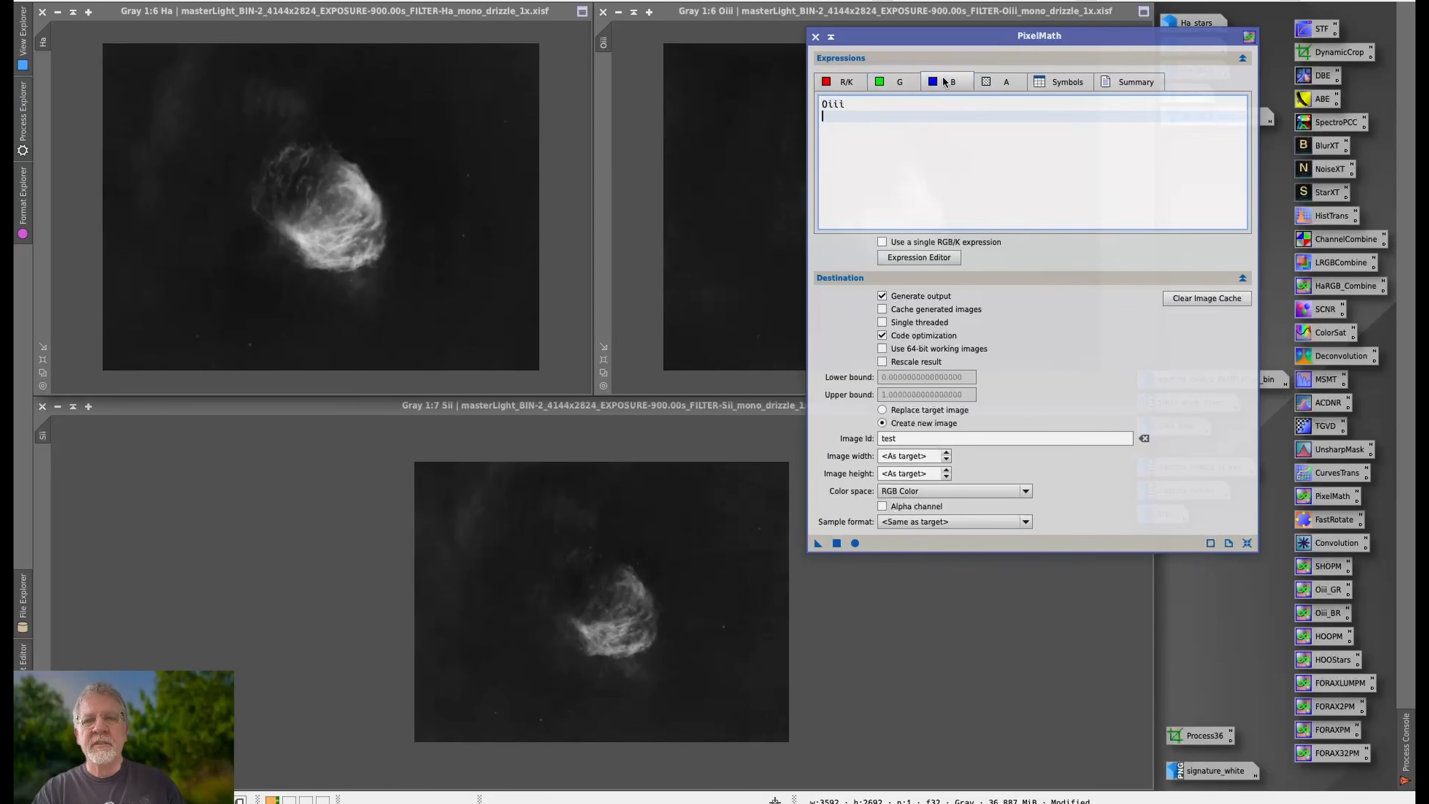
left_click(898, 82)
left_click(847, 83)
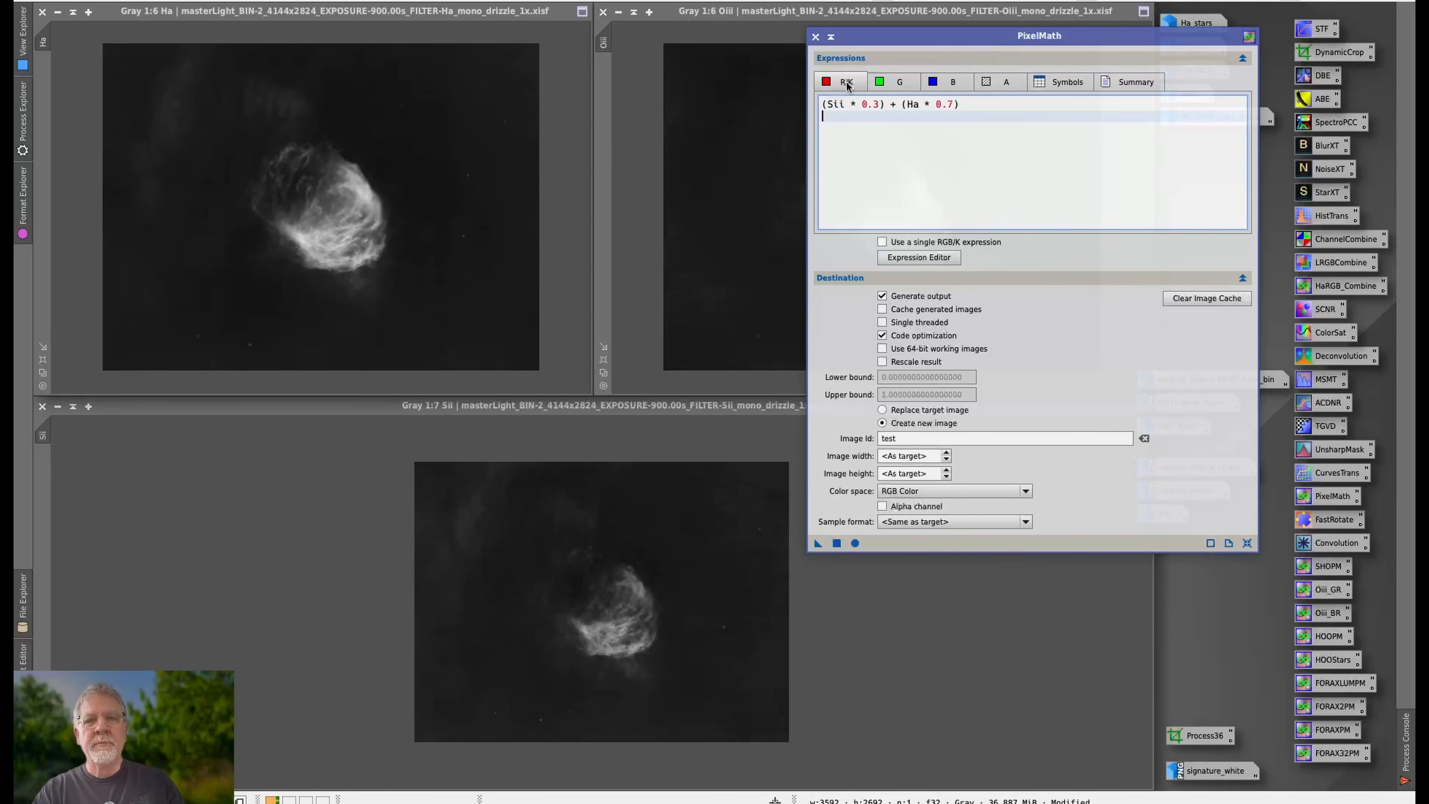
left_click(815, 37)
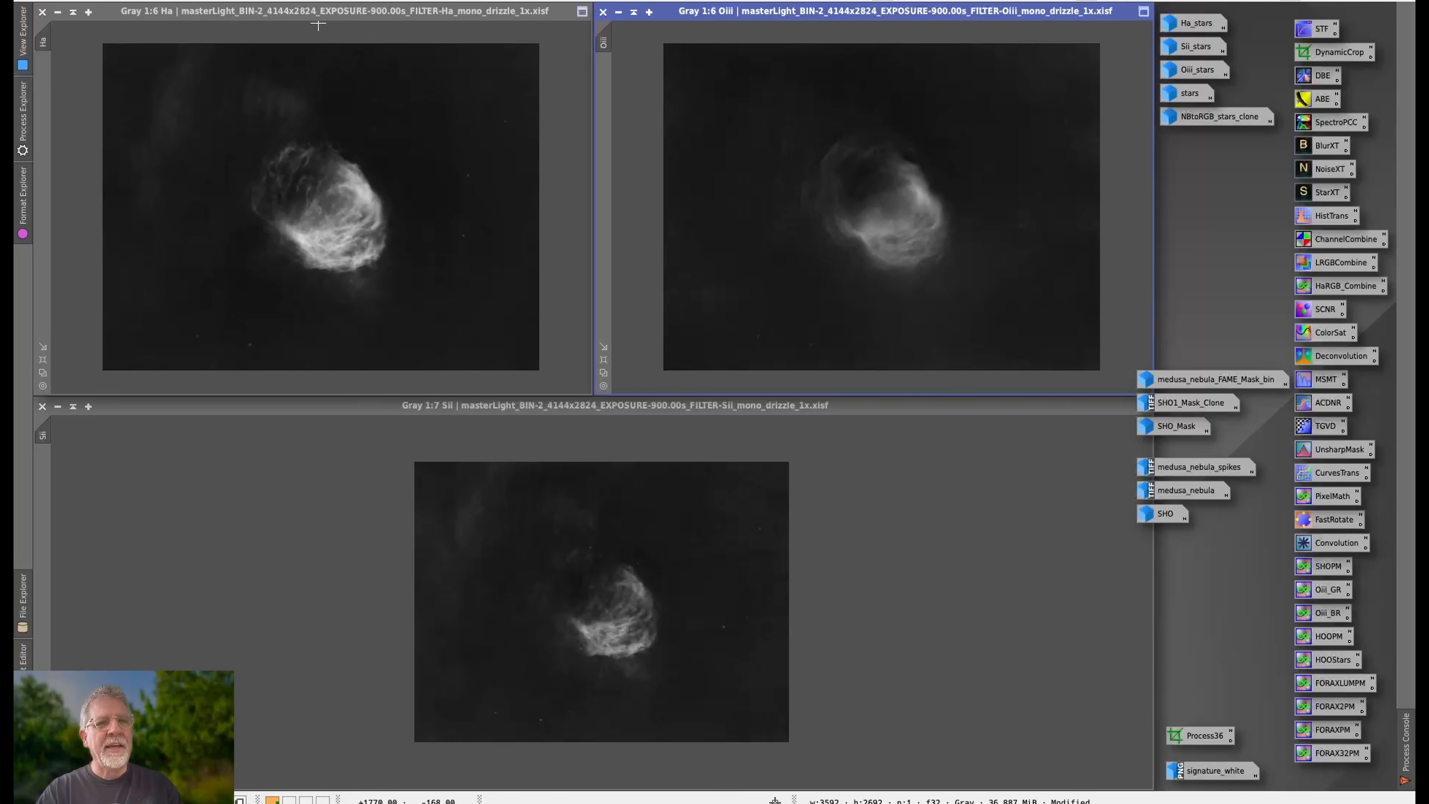
Undo the Ha image's edits step by step back to its linear state and apply an STF AutoStretch to it.
left_click(321, 11)
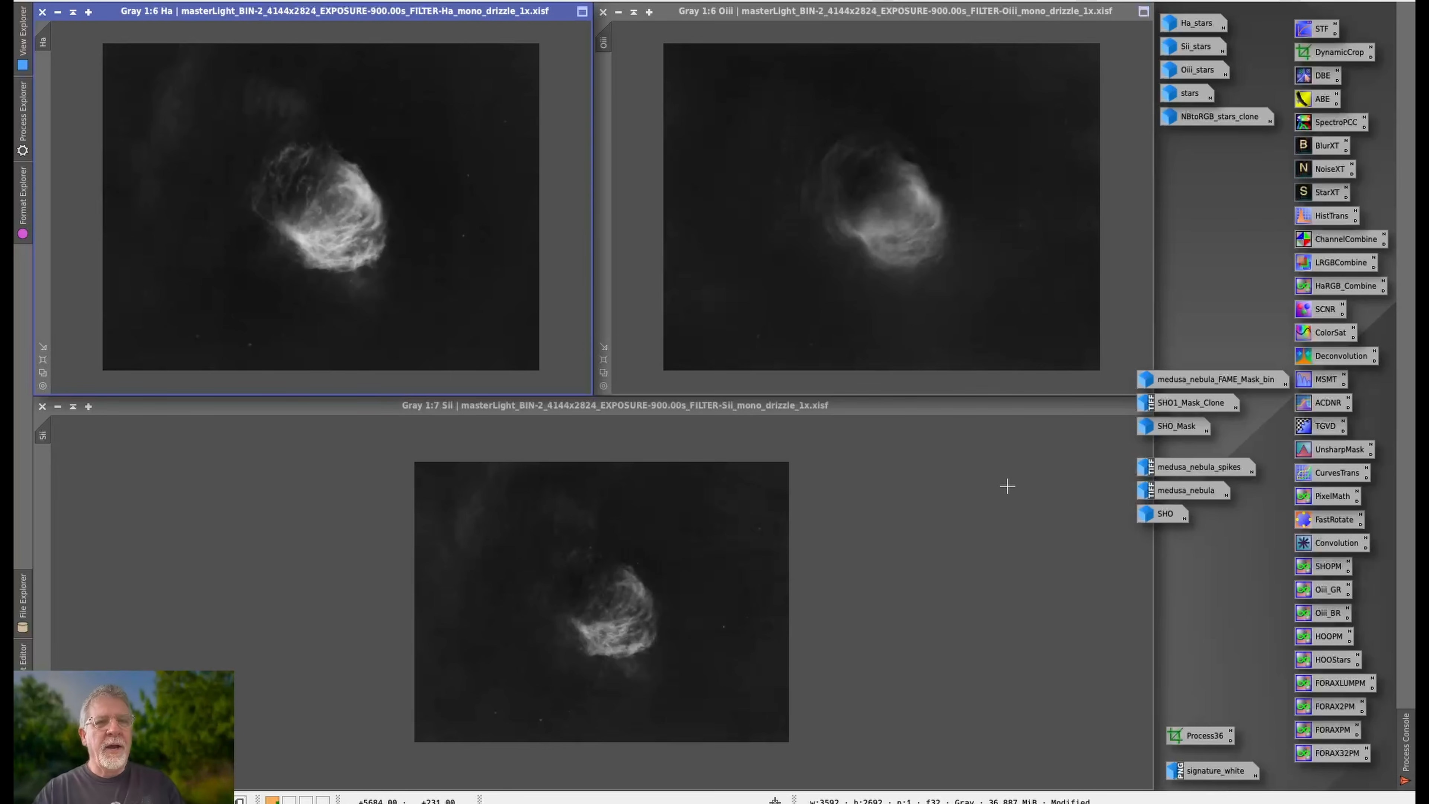
right_click(349, 11)
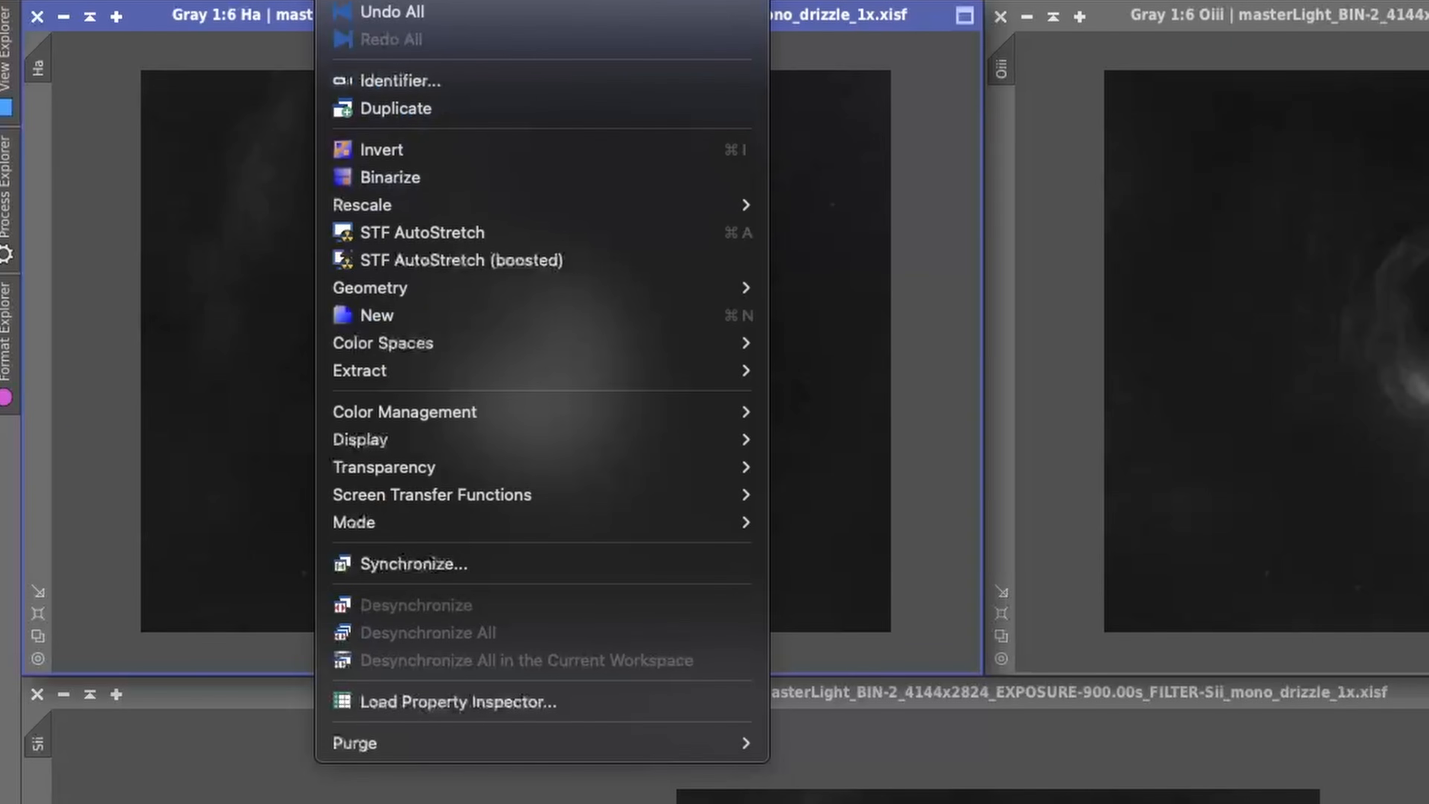
key("Escape")
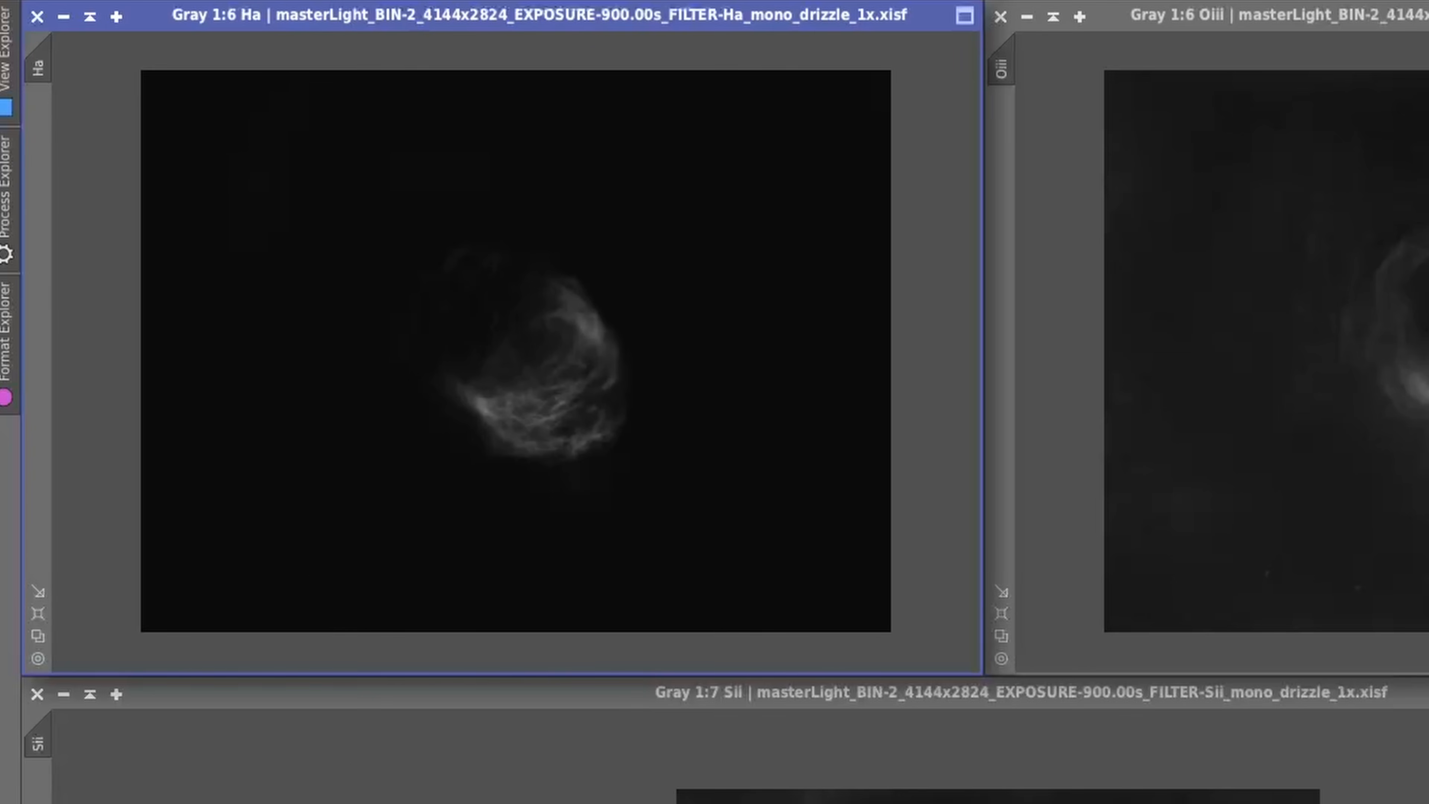
left_click(348, 1)
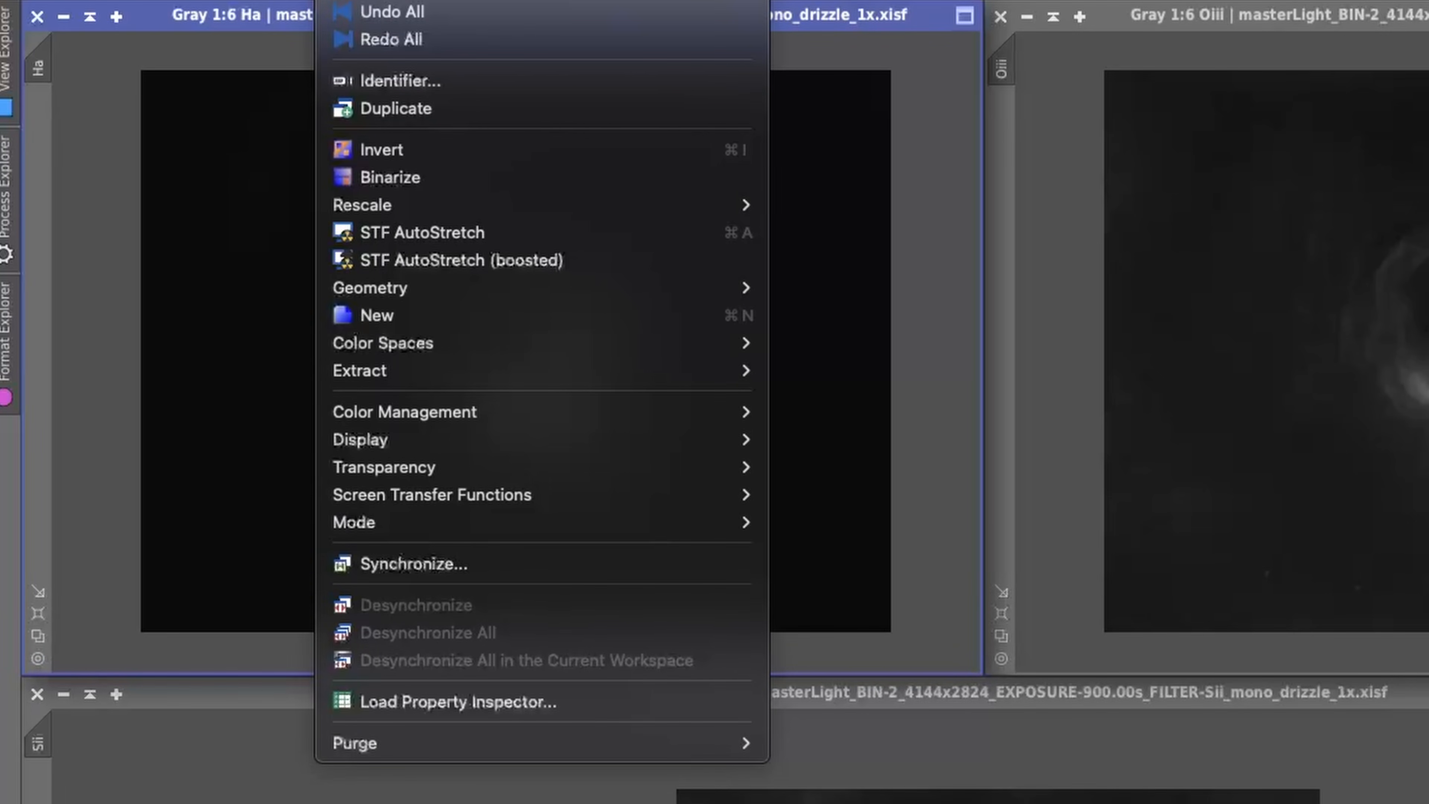
left_click(376, 1)
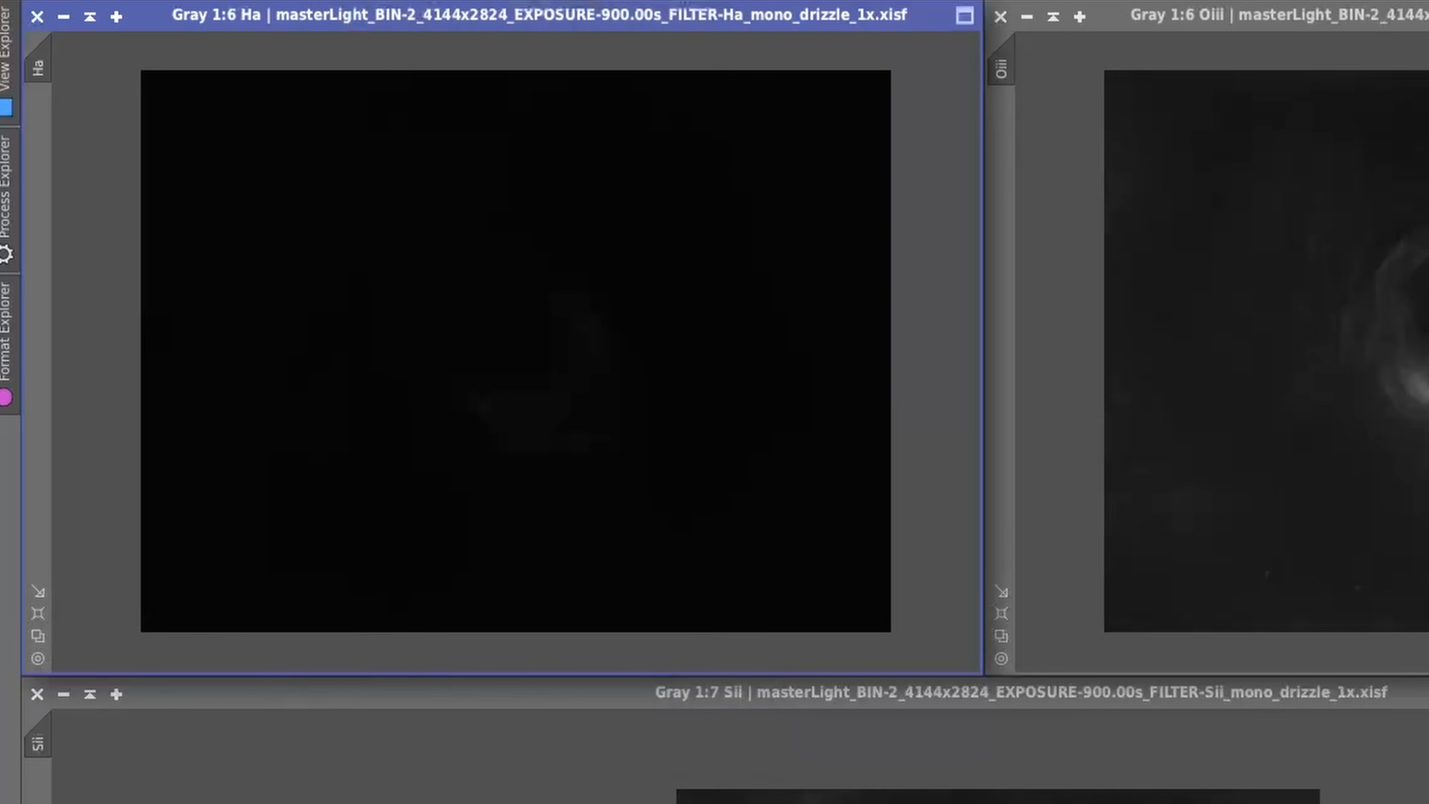
left_click(348, 1)
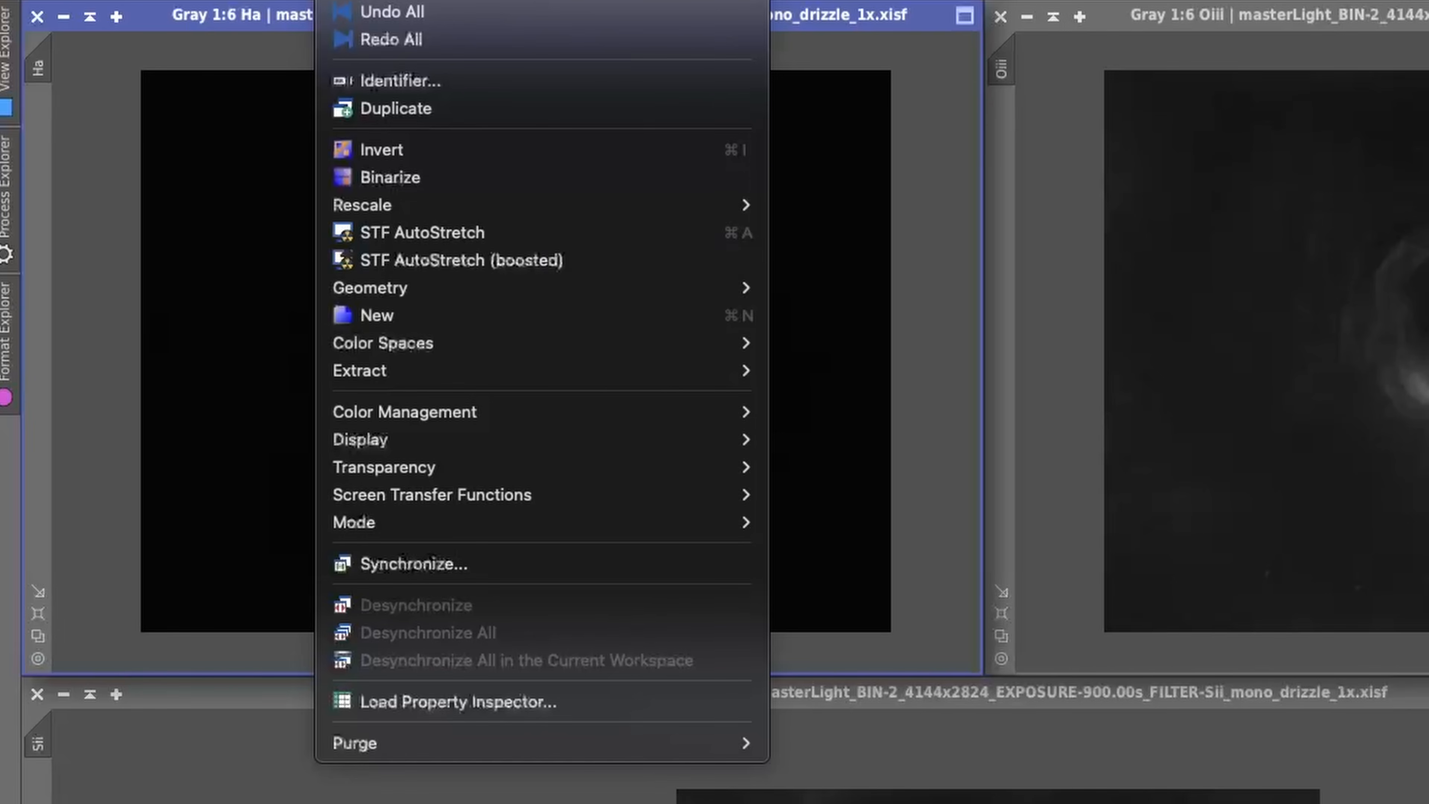
key("Escape")
key("super+a")
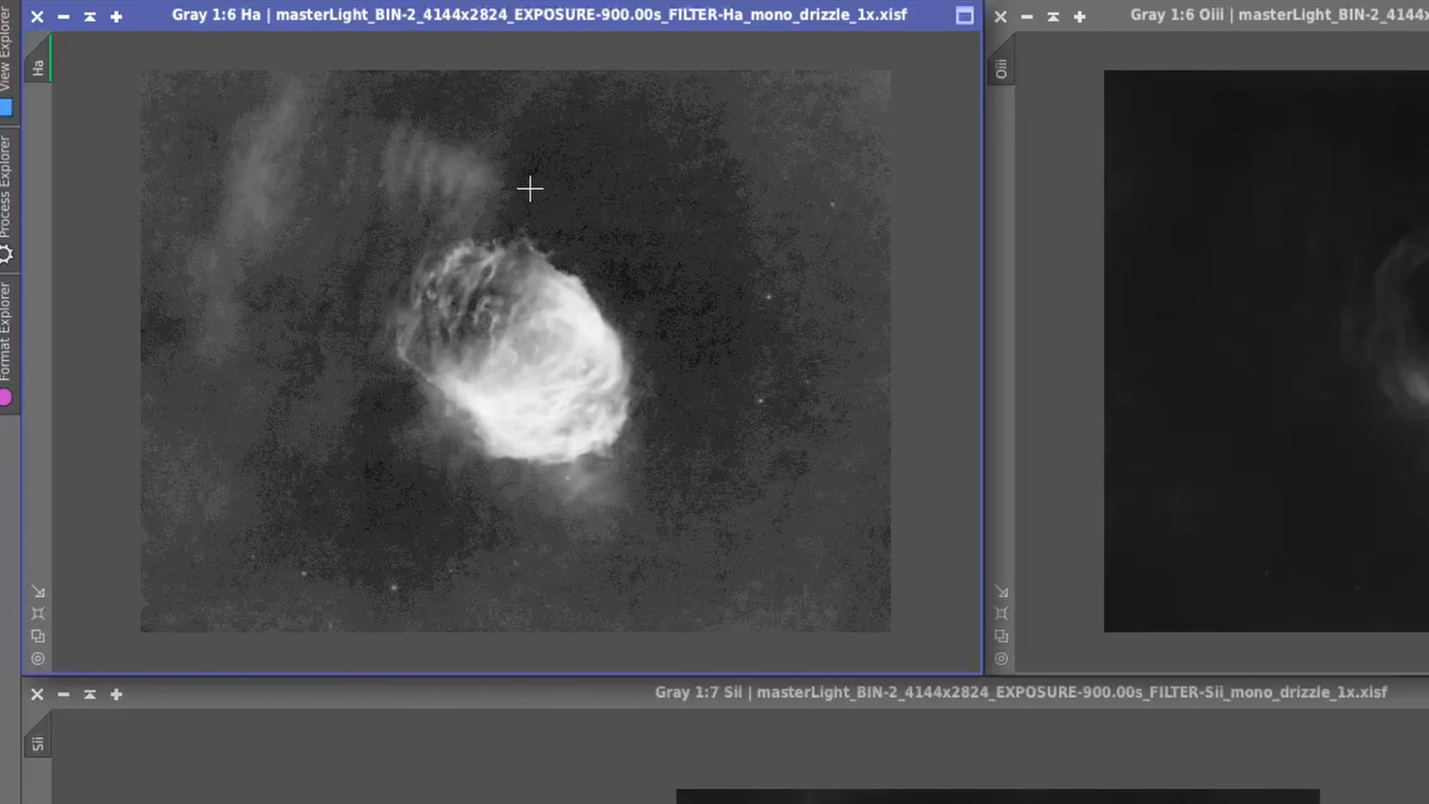
Undo the Ha image's star removal and noise reduction, reset its screen stretch, and reapply an STF AutoStretch.
right_click(313, 120)
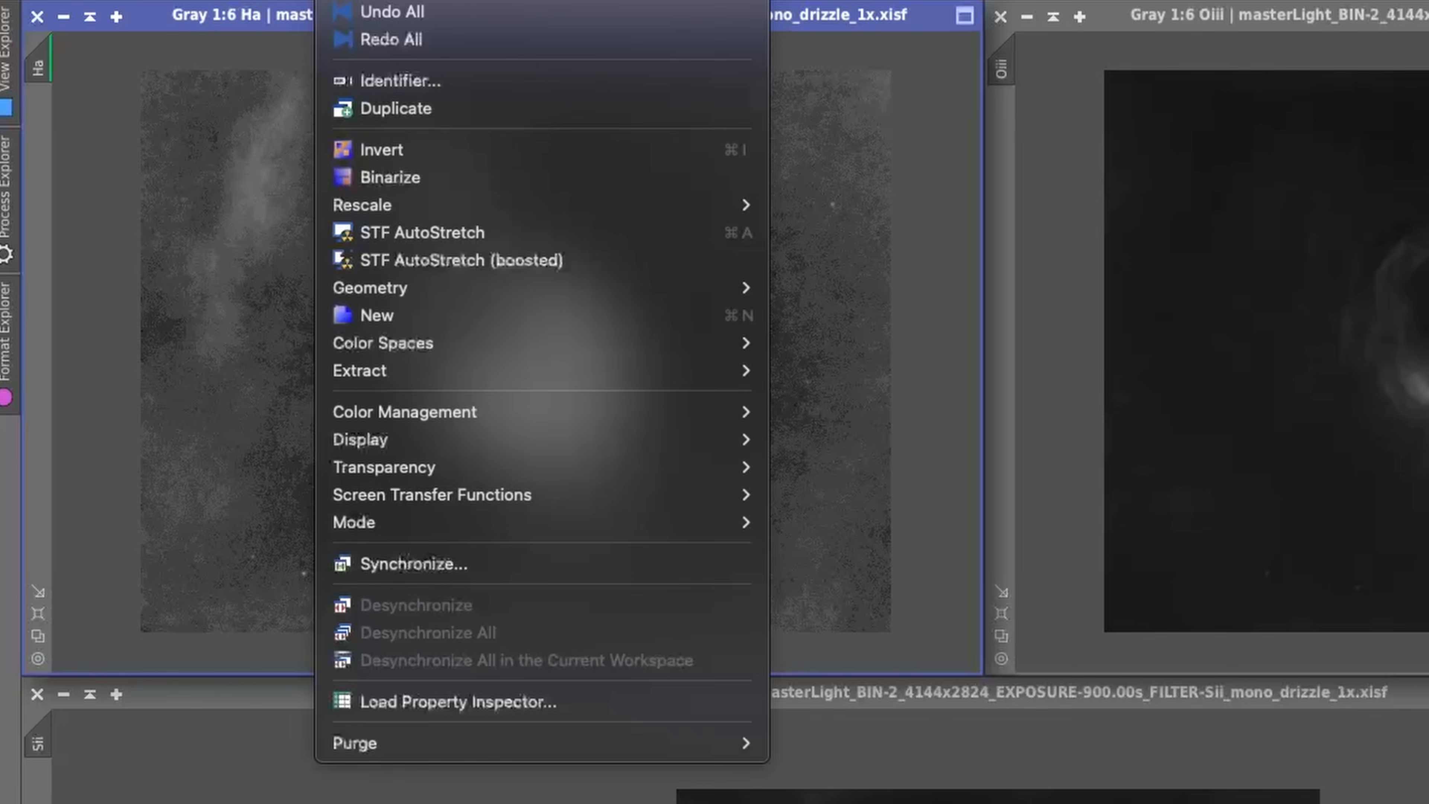
key("Escape")
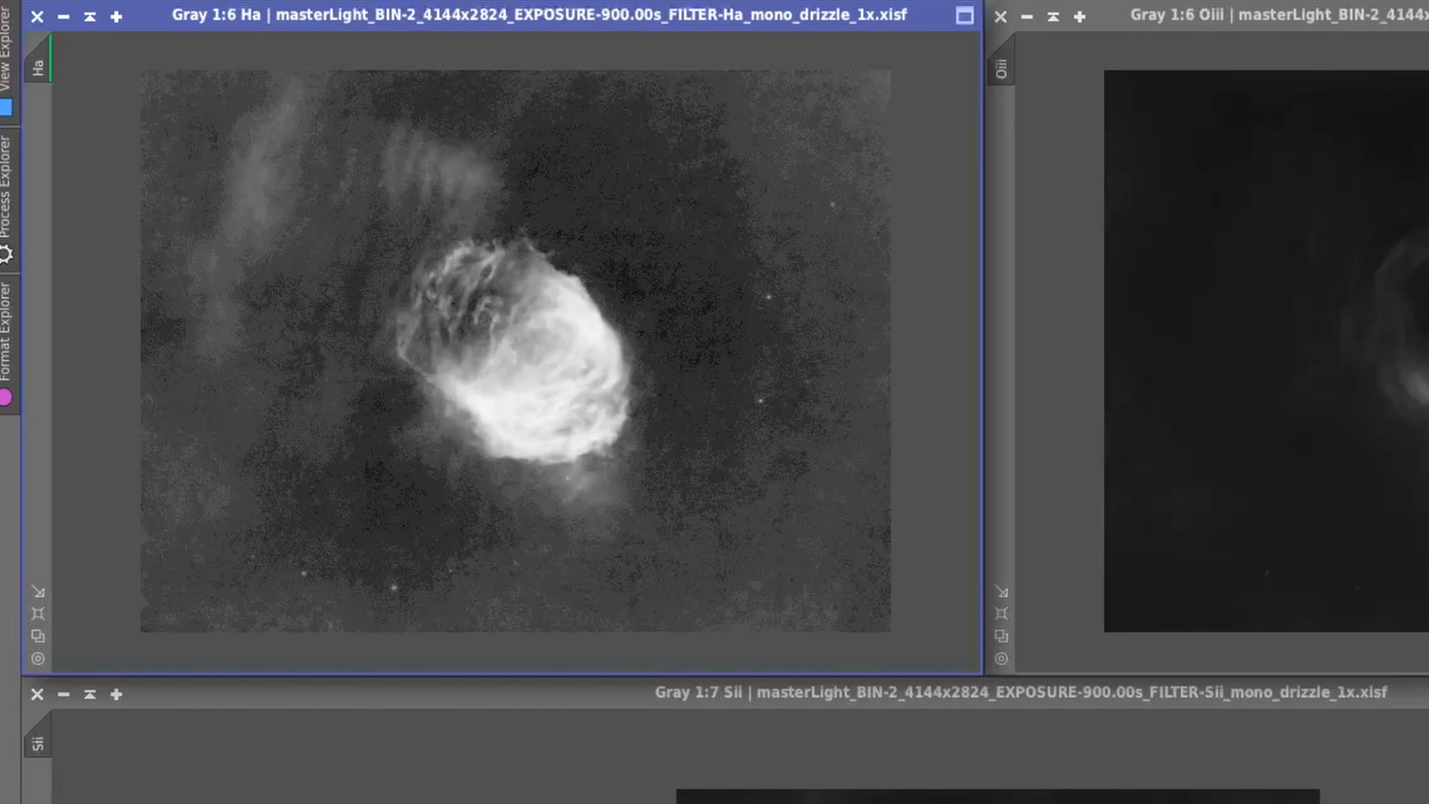
right_click(313, 146)
left_click(387, 9)
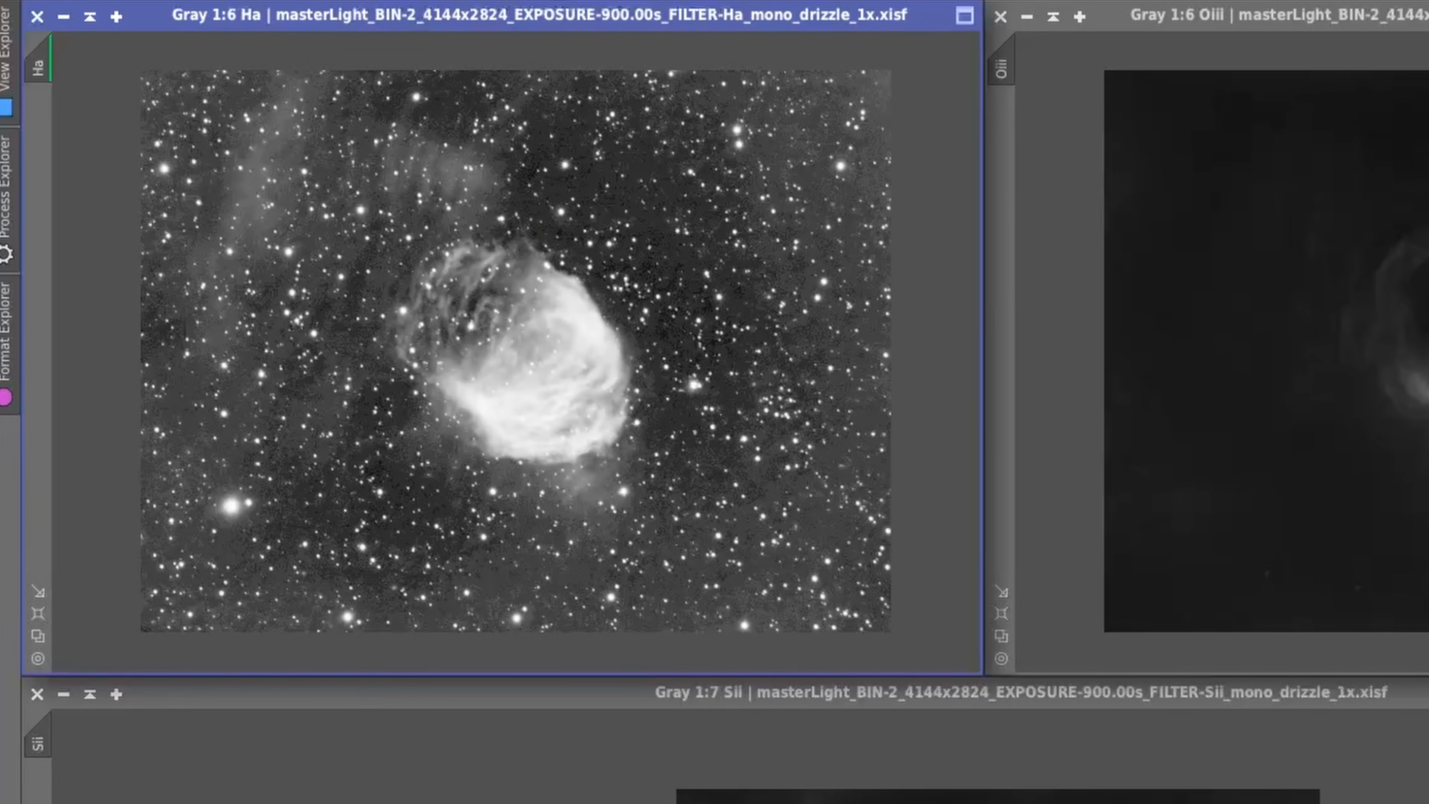
right_click(314, 146)
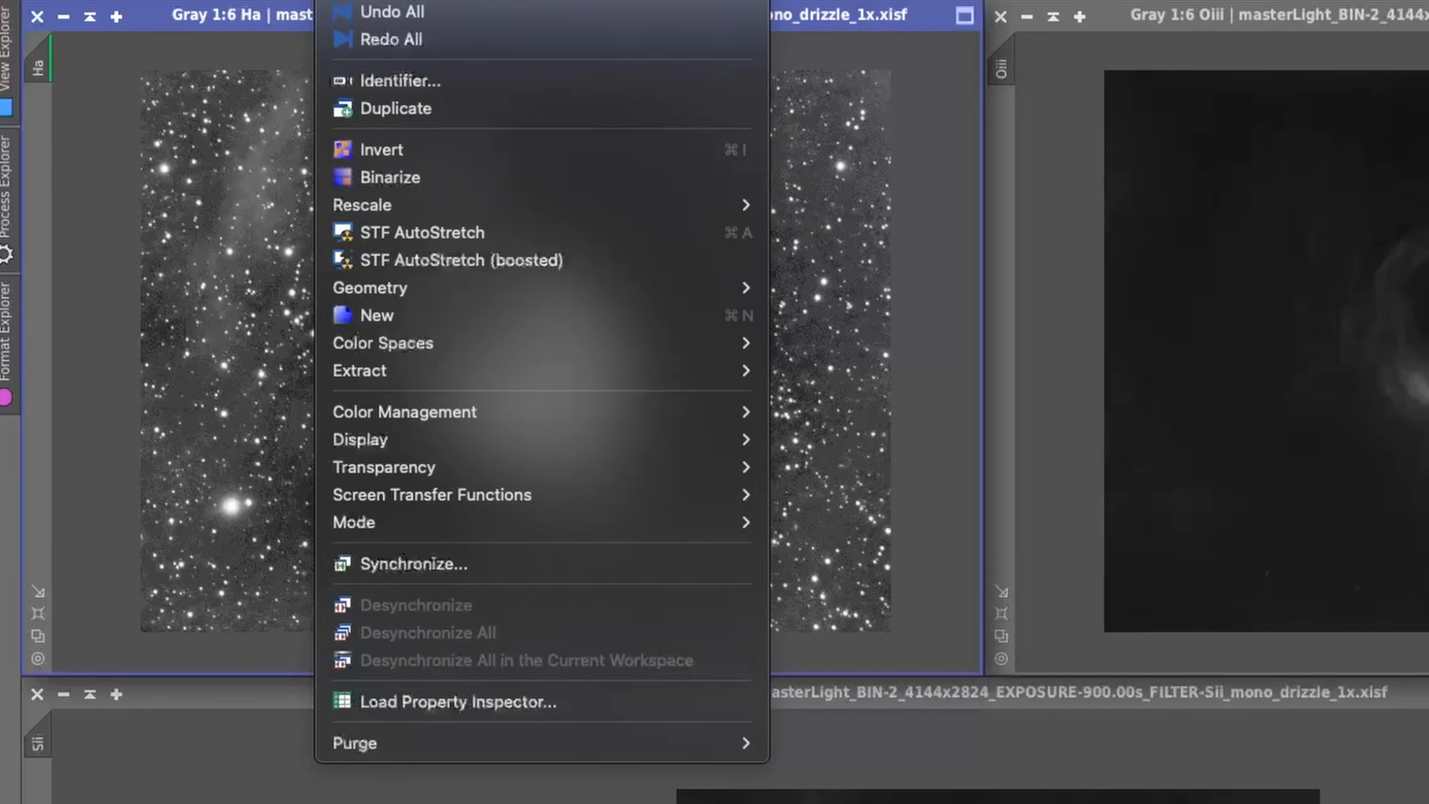
left_click(388, 10)
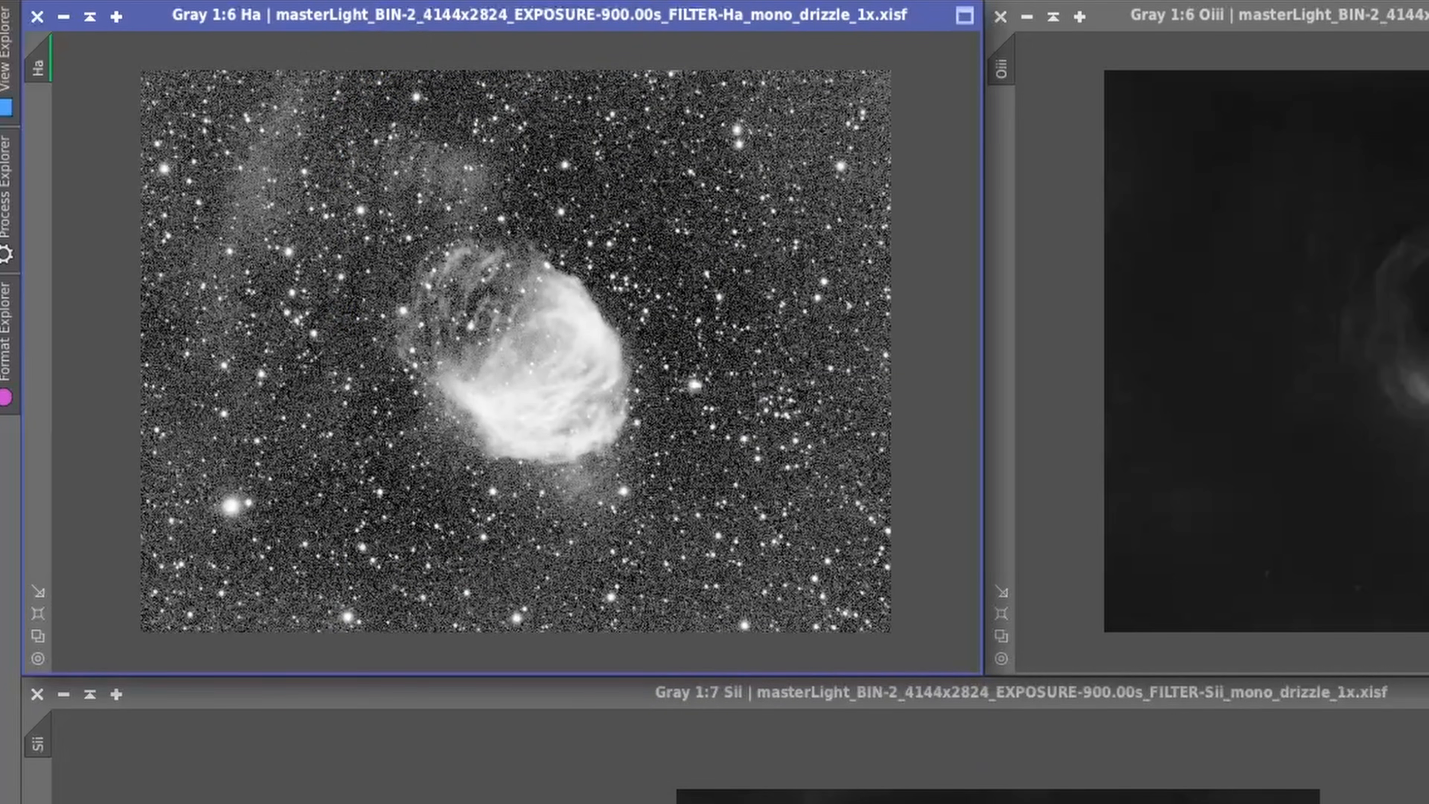
key("ctrl+F12")
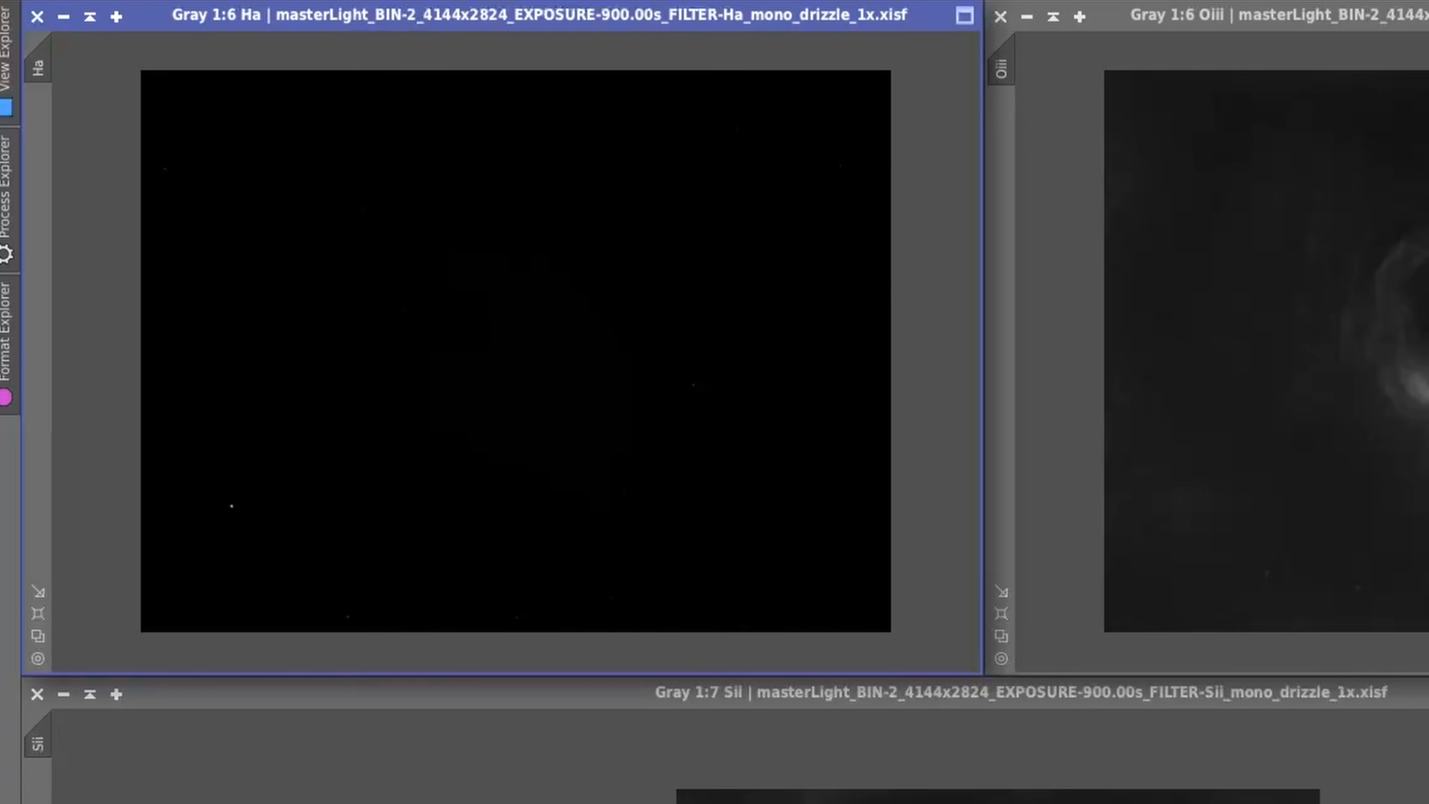
key("ctrl+a")
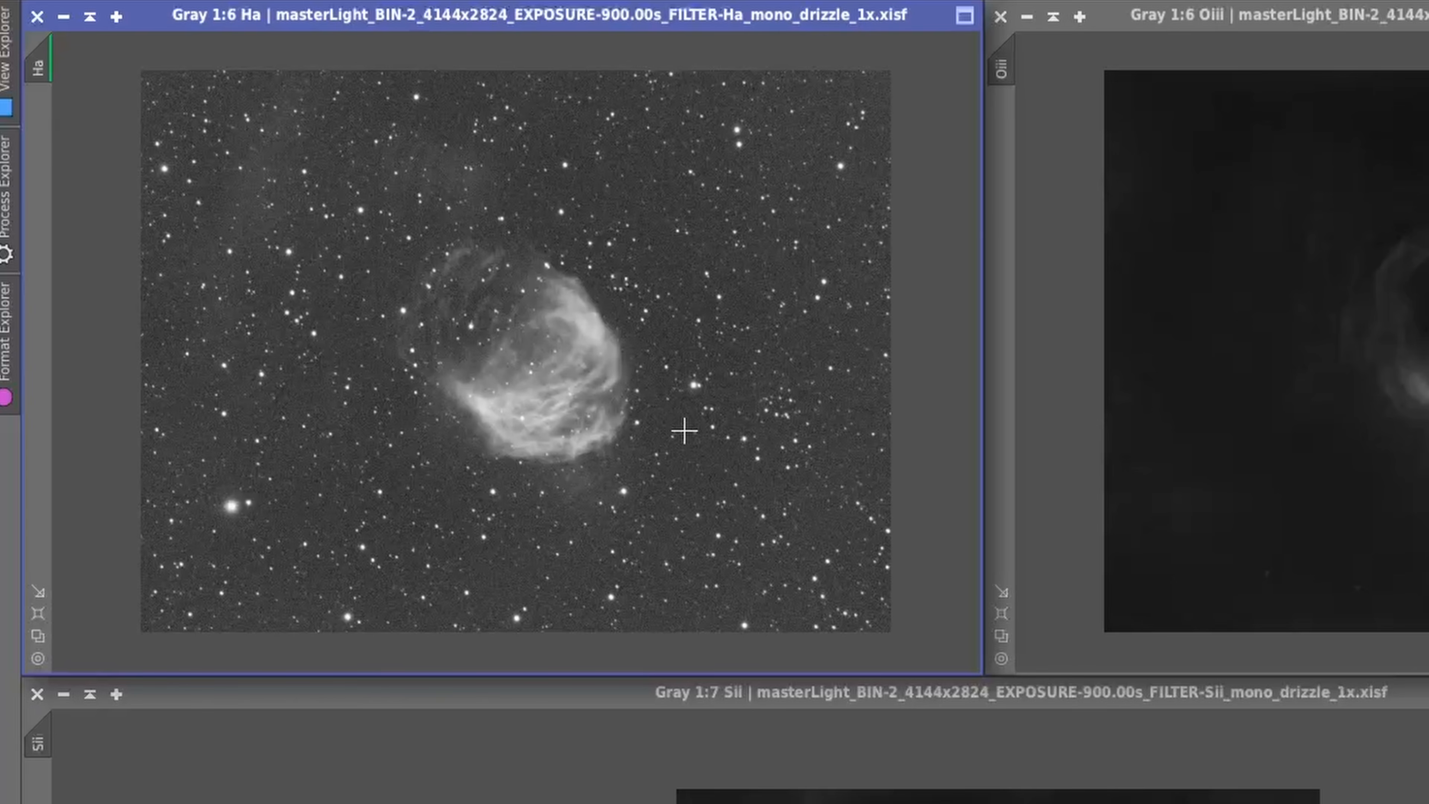
Undo the Ha image's remaining early edits, including the crop and the renaming, back to the original drizzle integration.
left_click(343, 0)
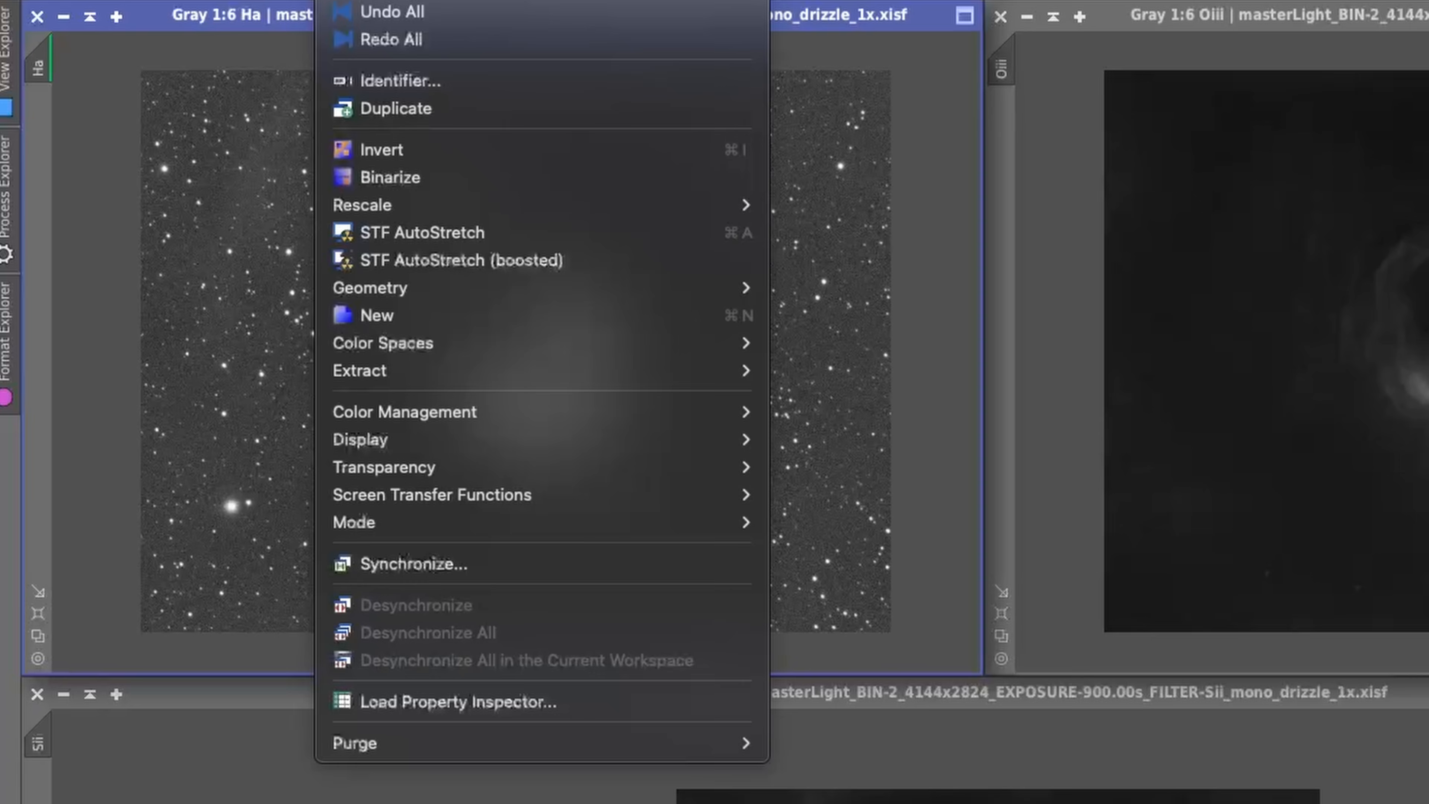
mouse_move(493, 206)
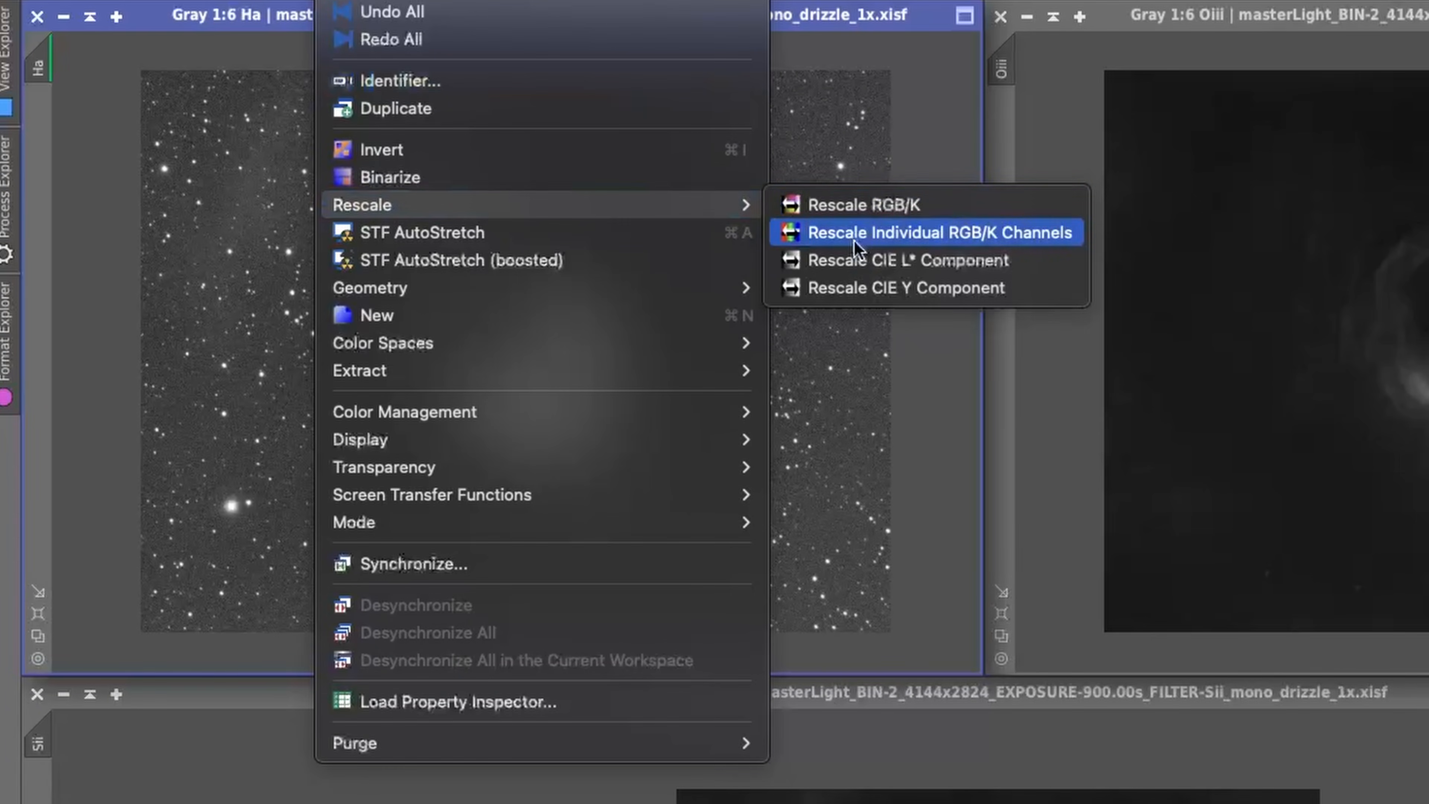
left_click(1211, 716)
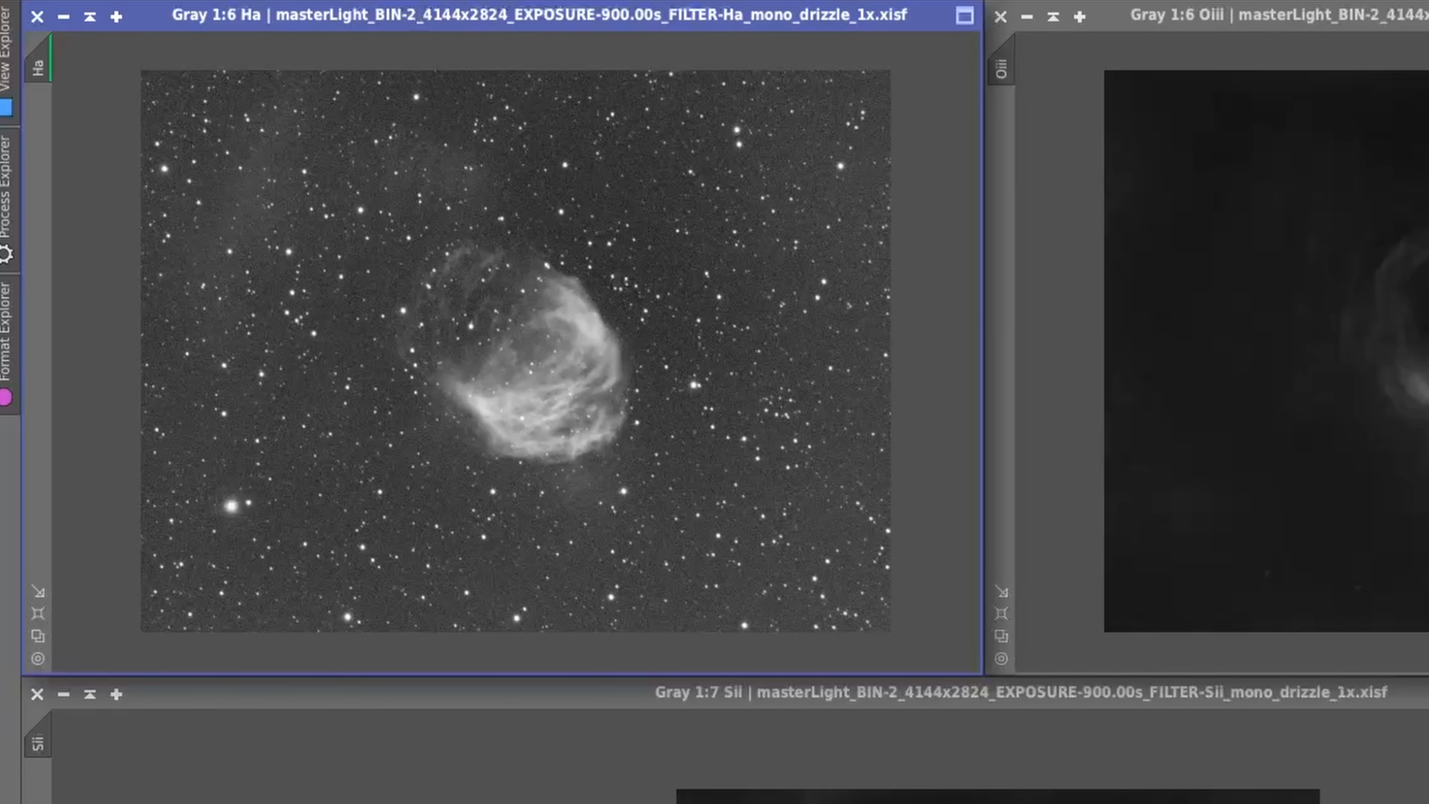
right_click(411, 14)
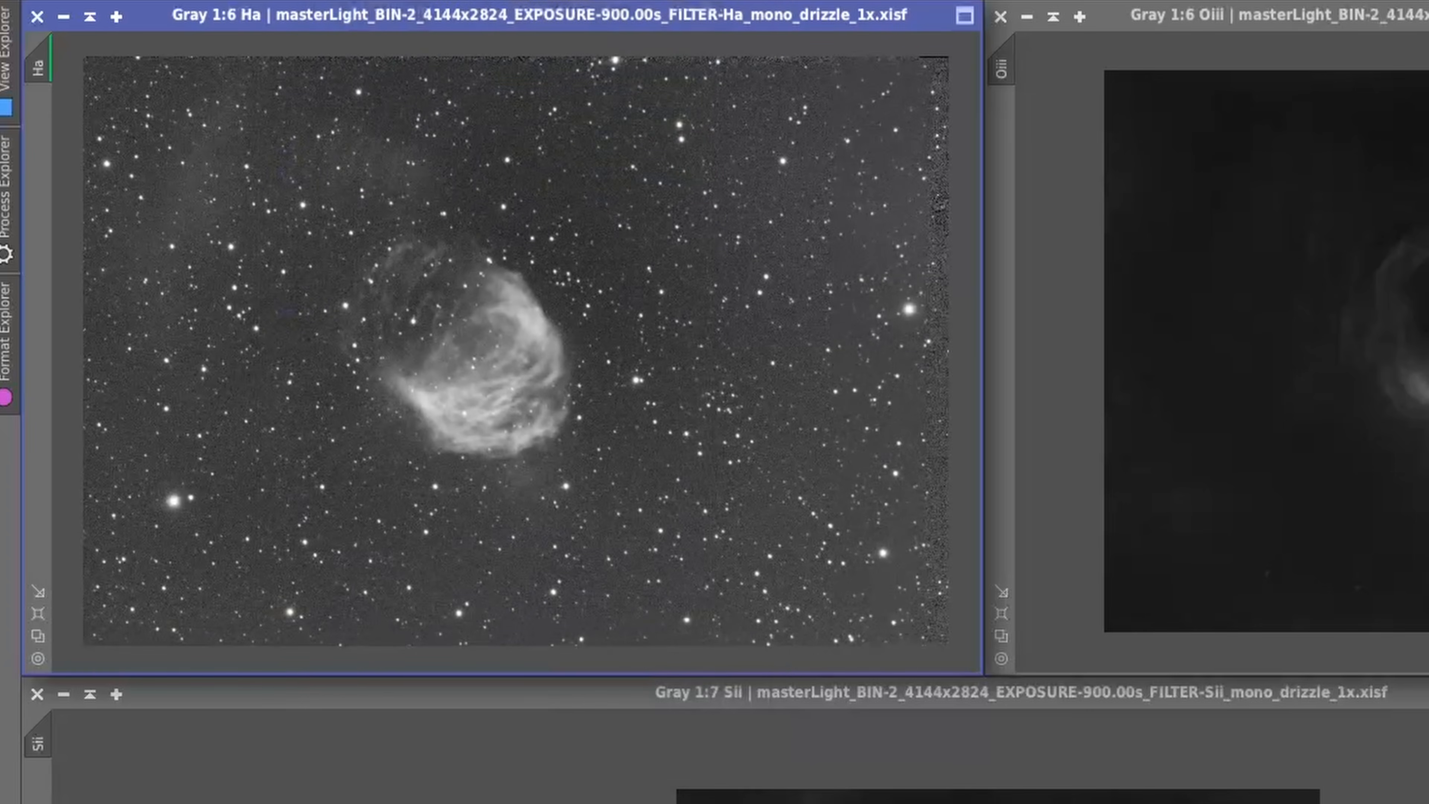
right_click(314, 311)
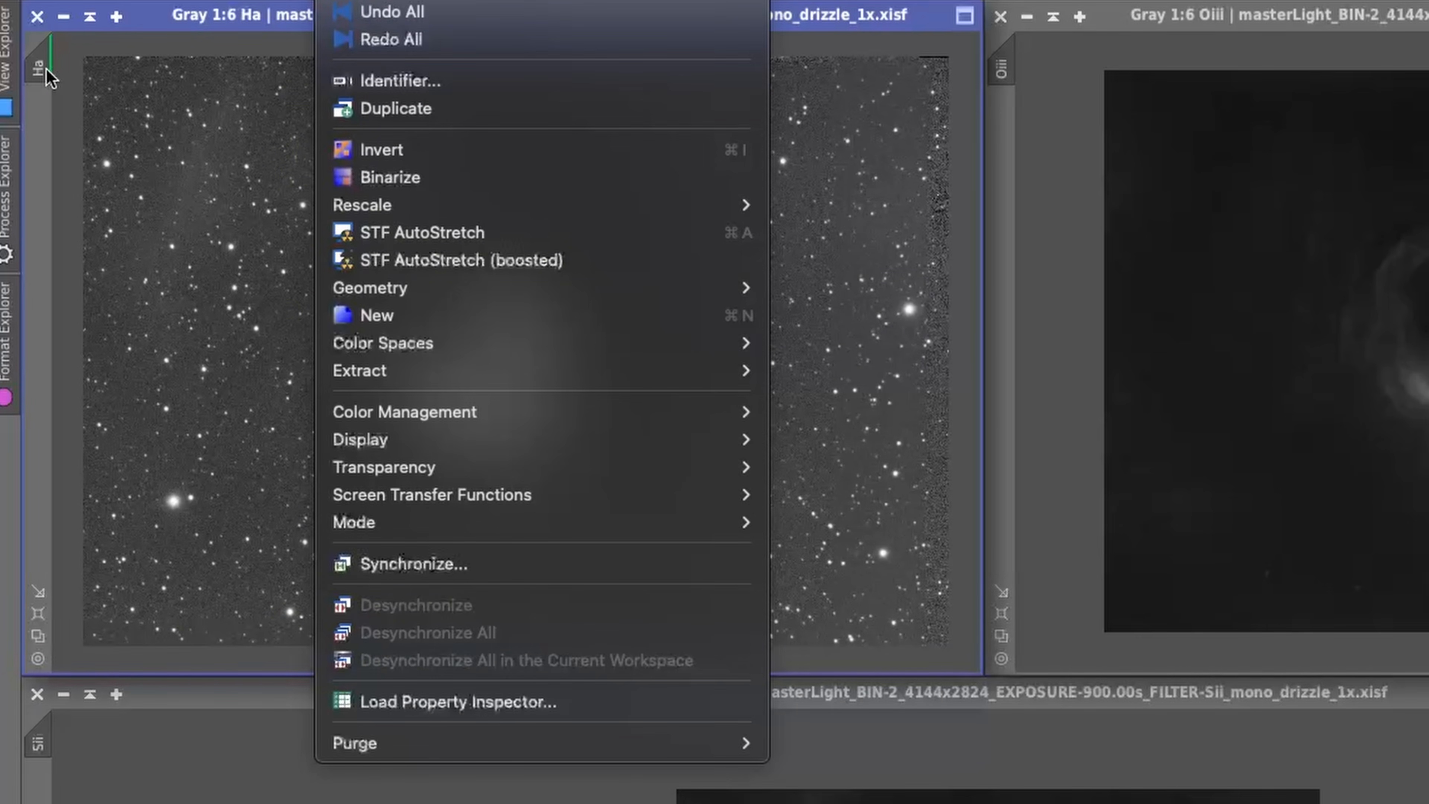
left_click(393, 13)
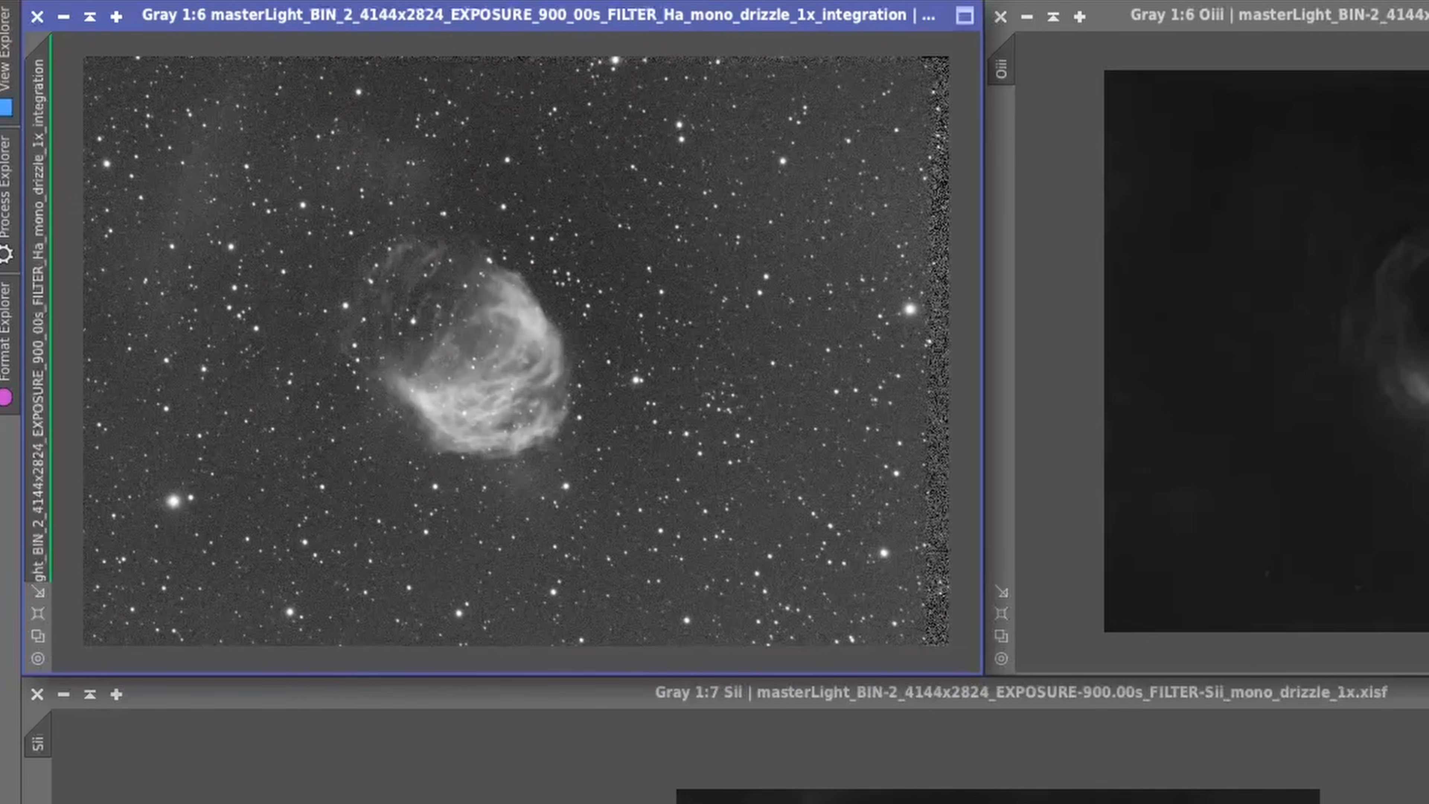
Redo the Ha image's early edits one by one through the crop and noise reduction.
left_click(344, 2)
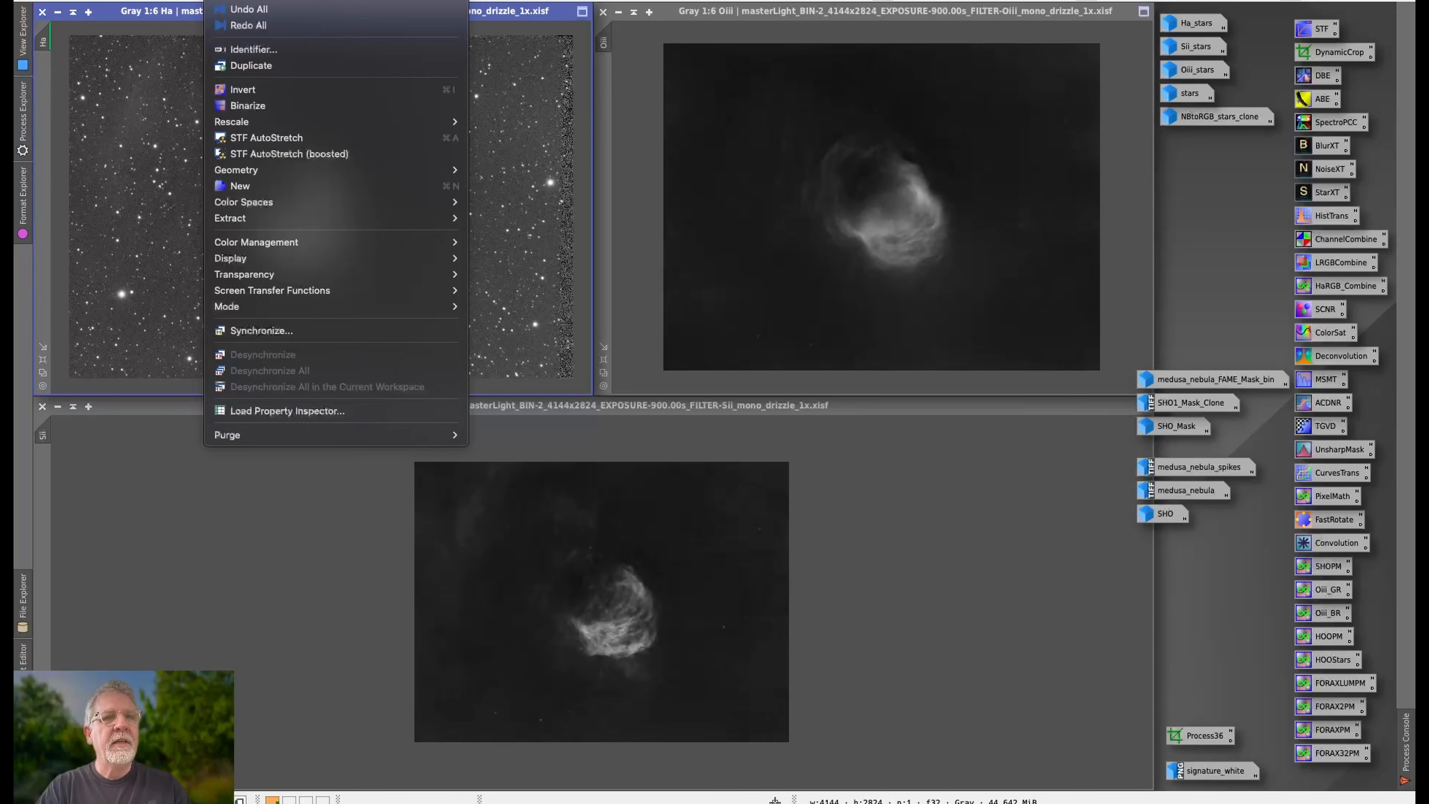
left_click(258, 0)
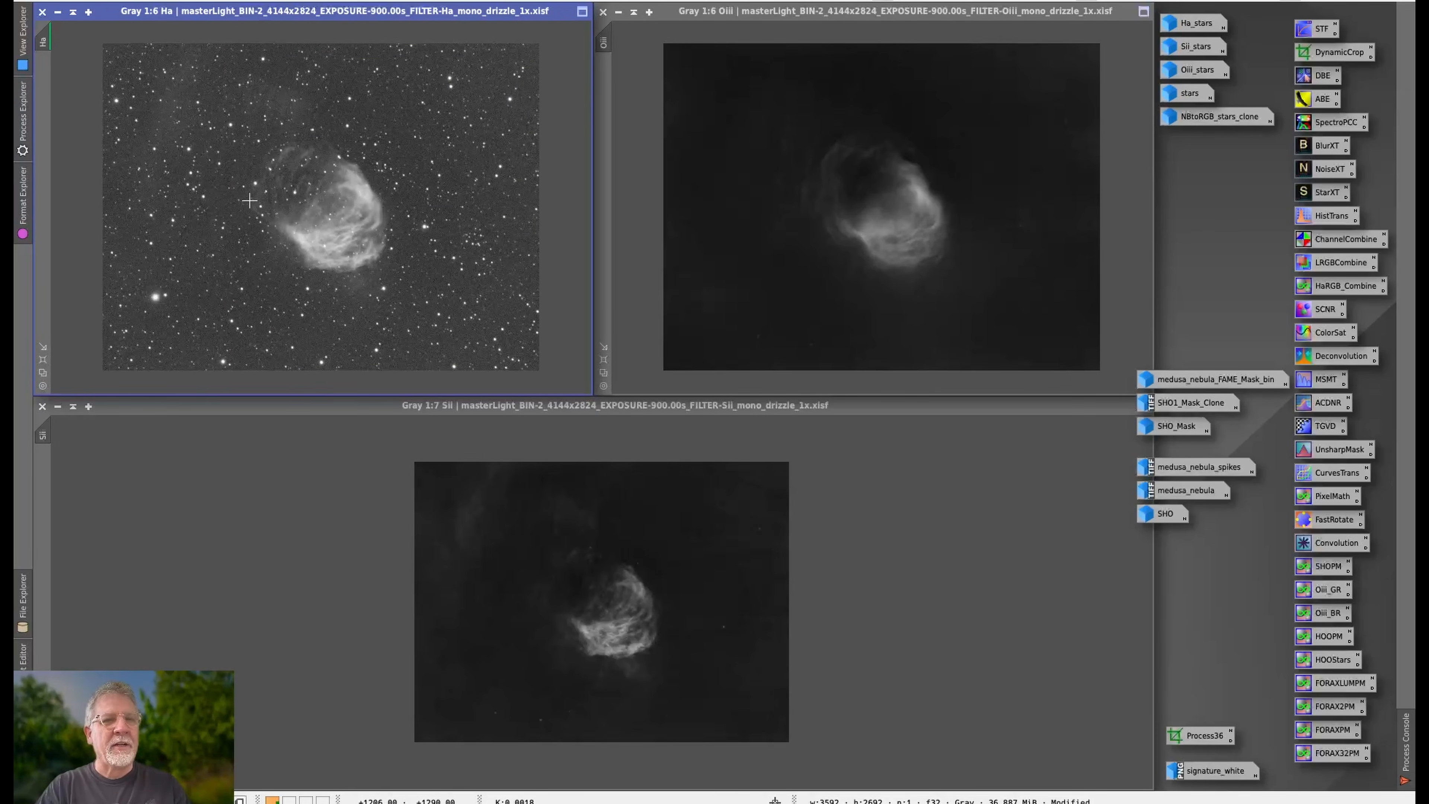
left_click(225, 0)
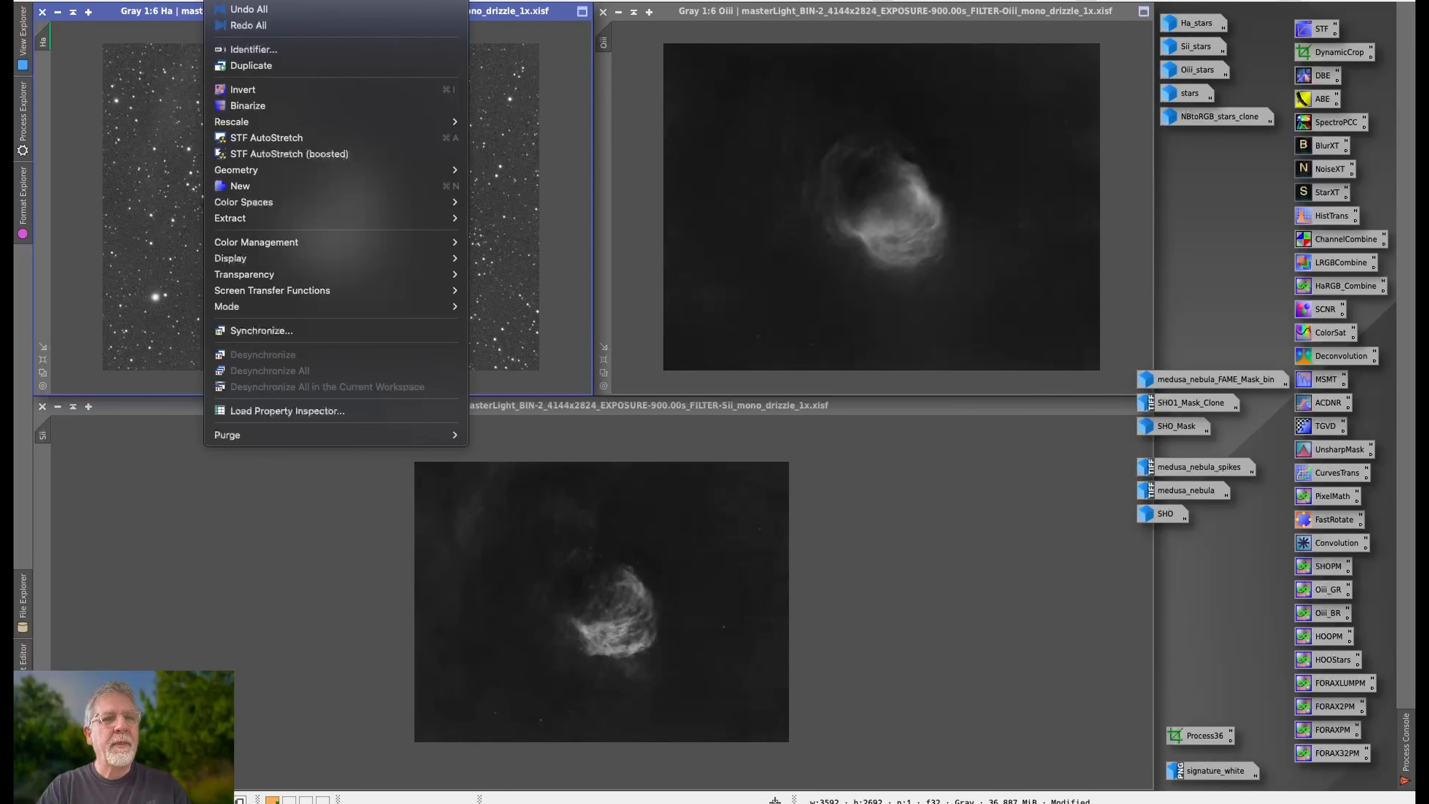
left_click(258, 0)
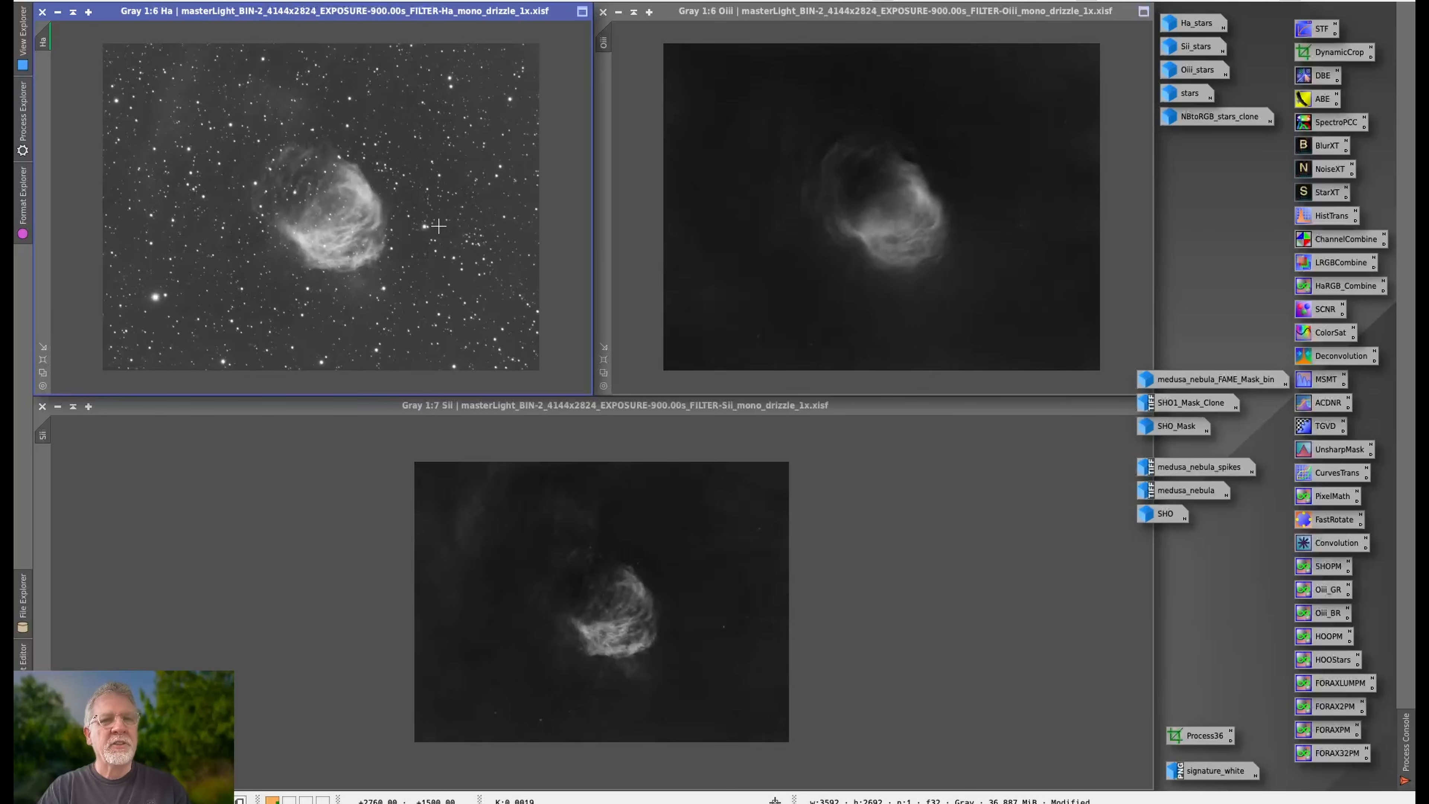
Redo the Ha image's star removal and first histogram stretch, and reset its screen stretch.
left_click(225, 1)
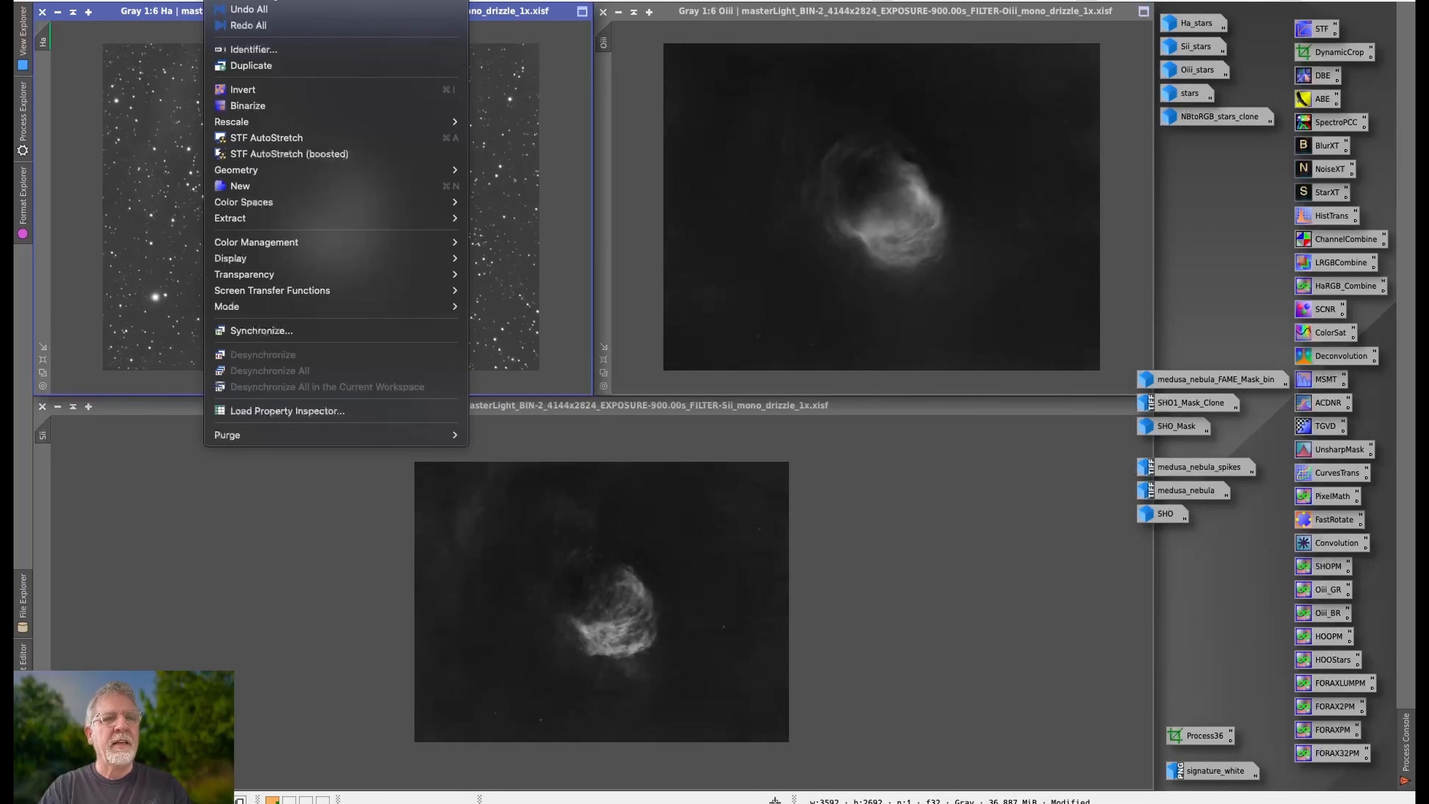
left_click(250, 1)
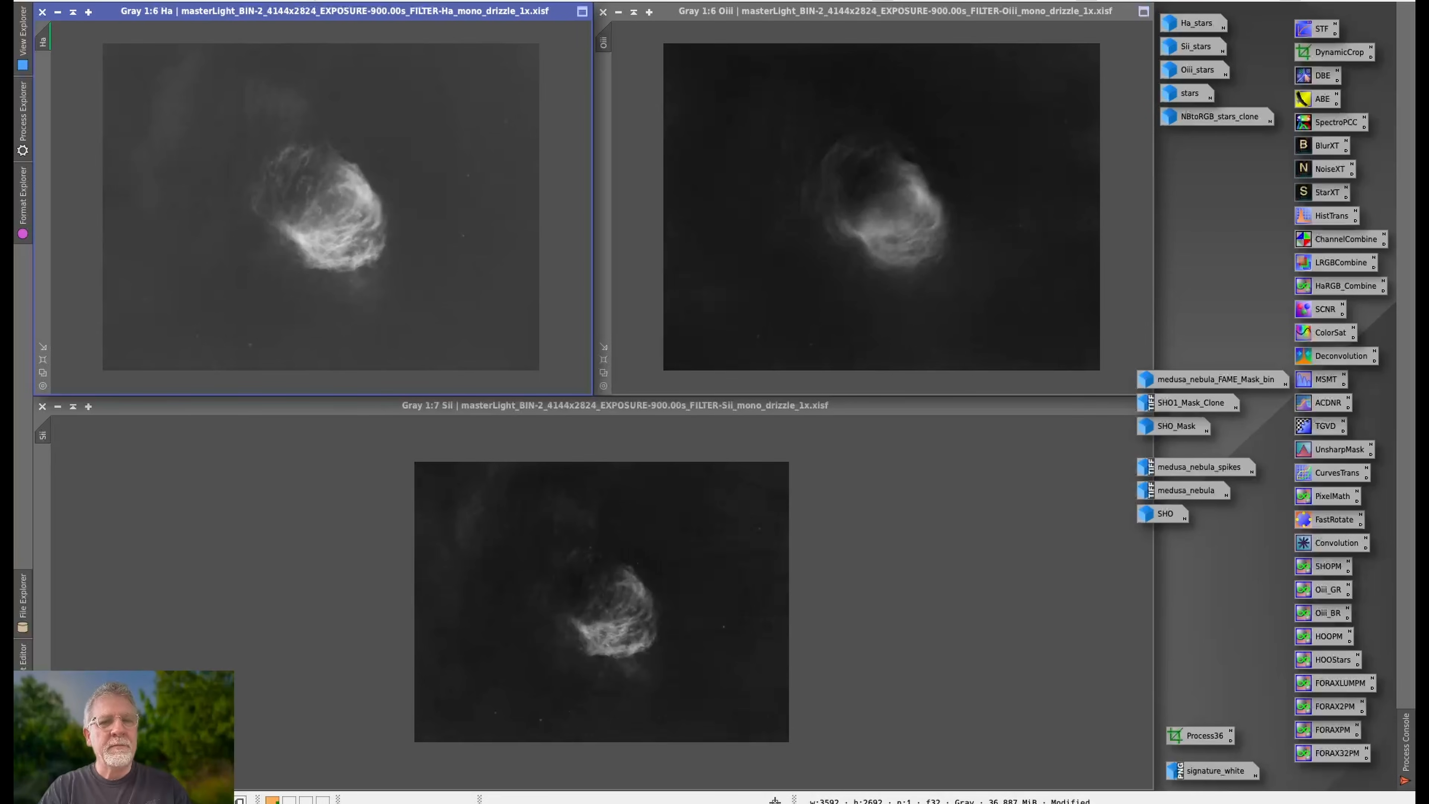
left_click(225, 1)
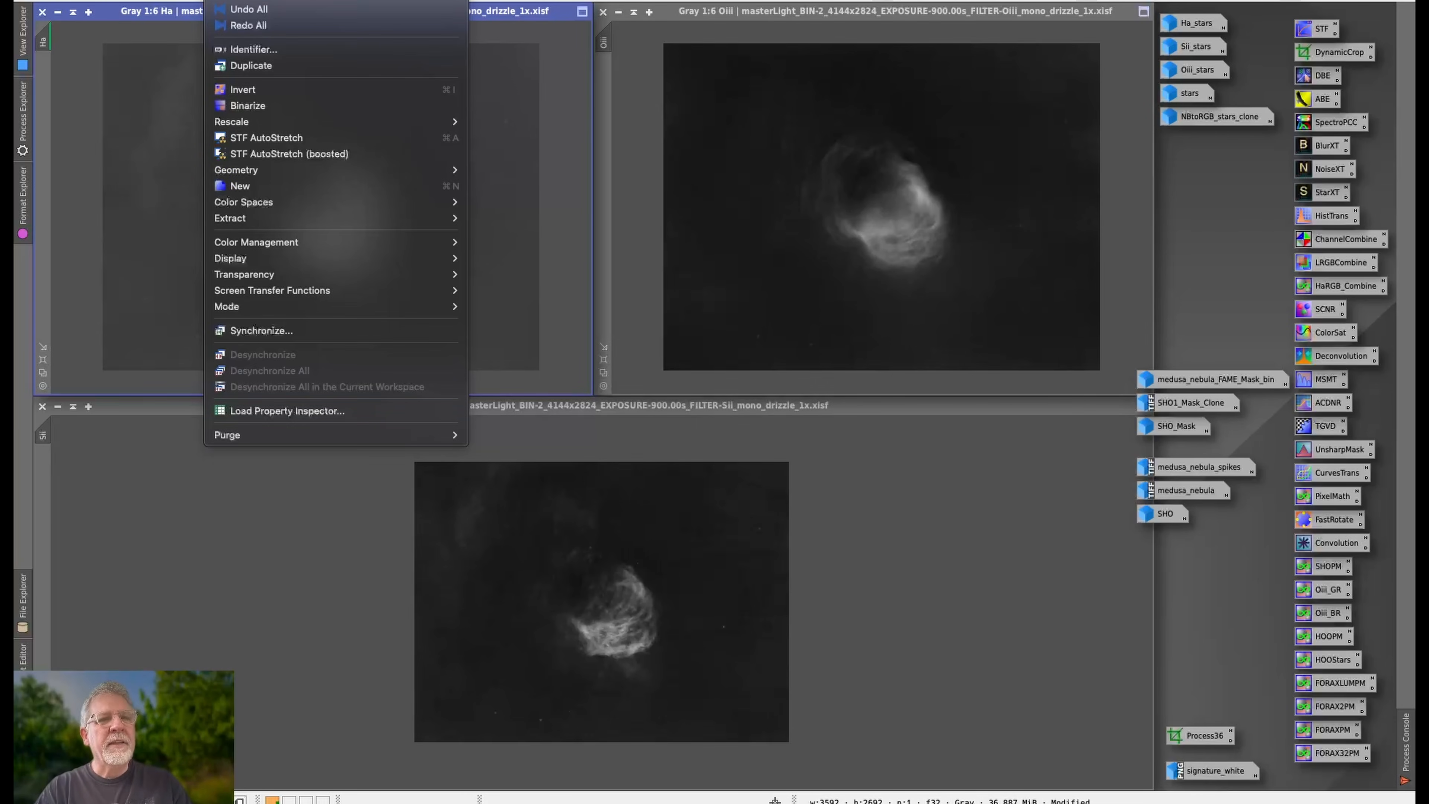
left_click(250, 1)
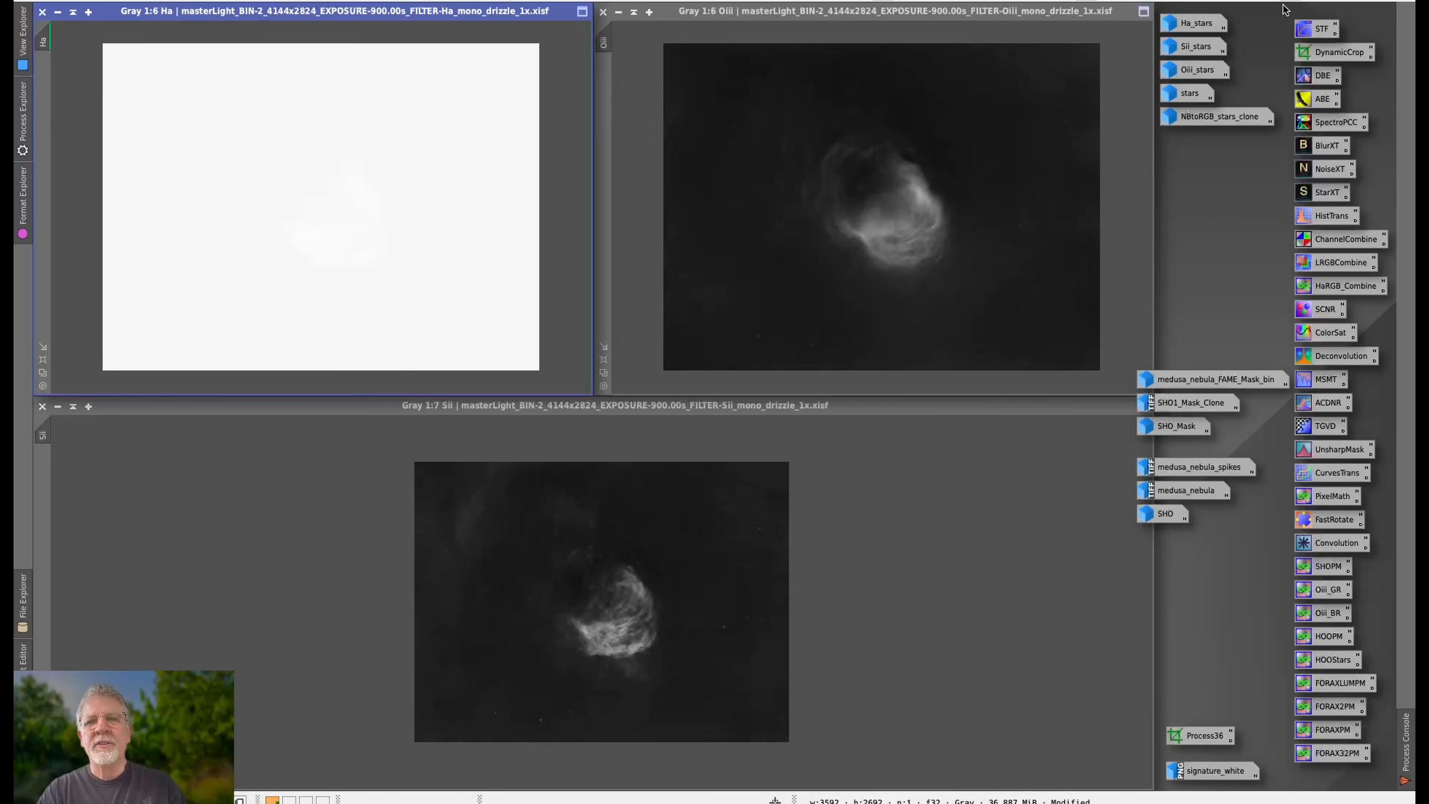
key("ctrl+F12")
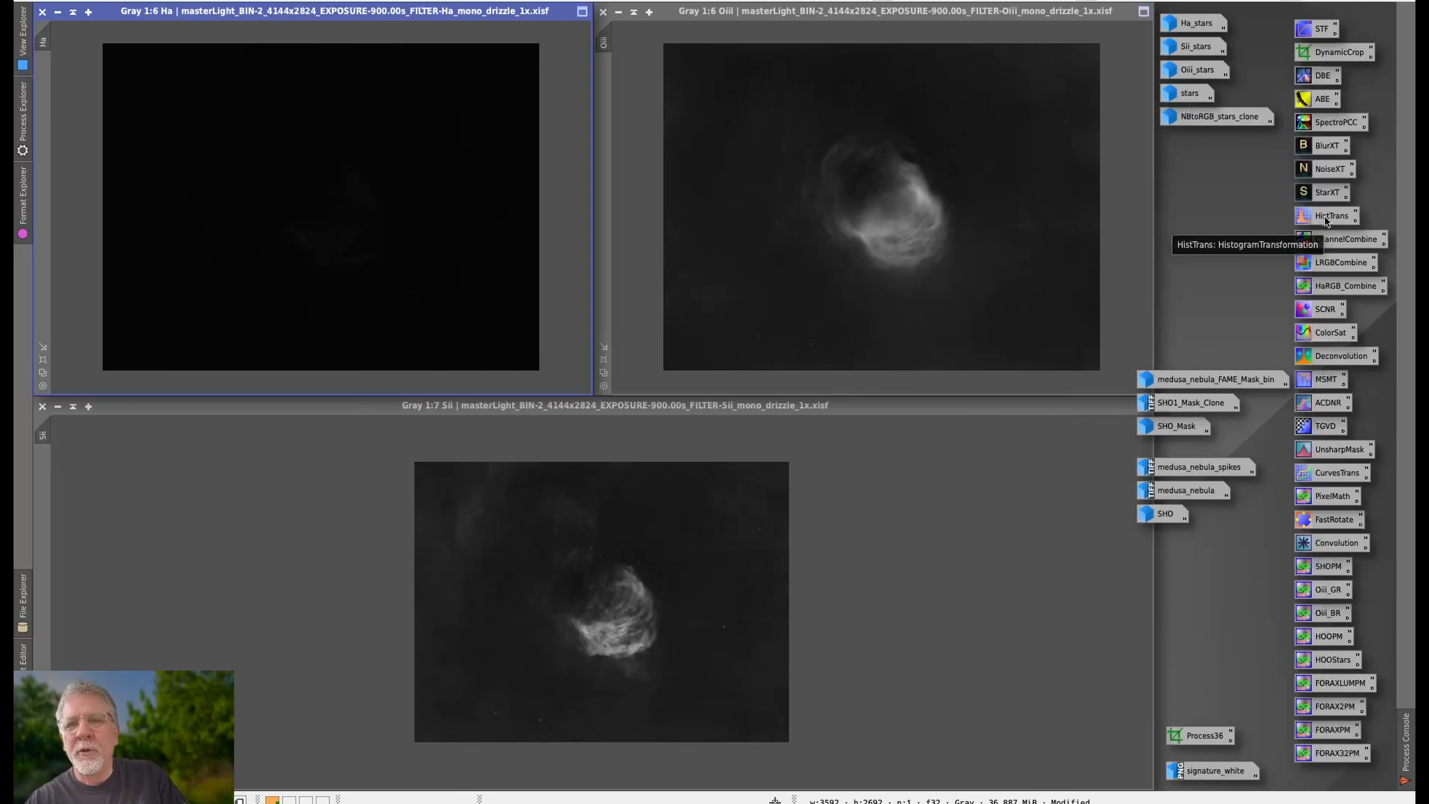
Preview a HistogramTransformation stretch on Ha with shadows about 0.0175 and midtones about 0.058, and close the process.
double_click(1325, 216)
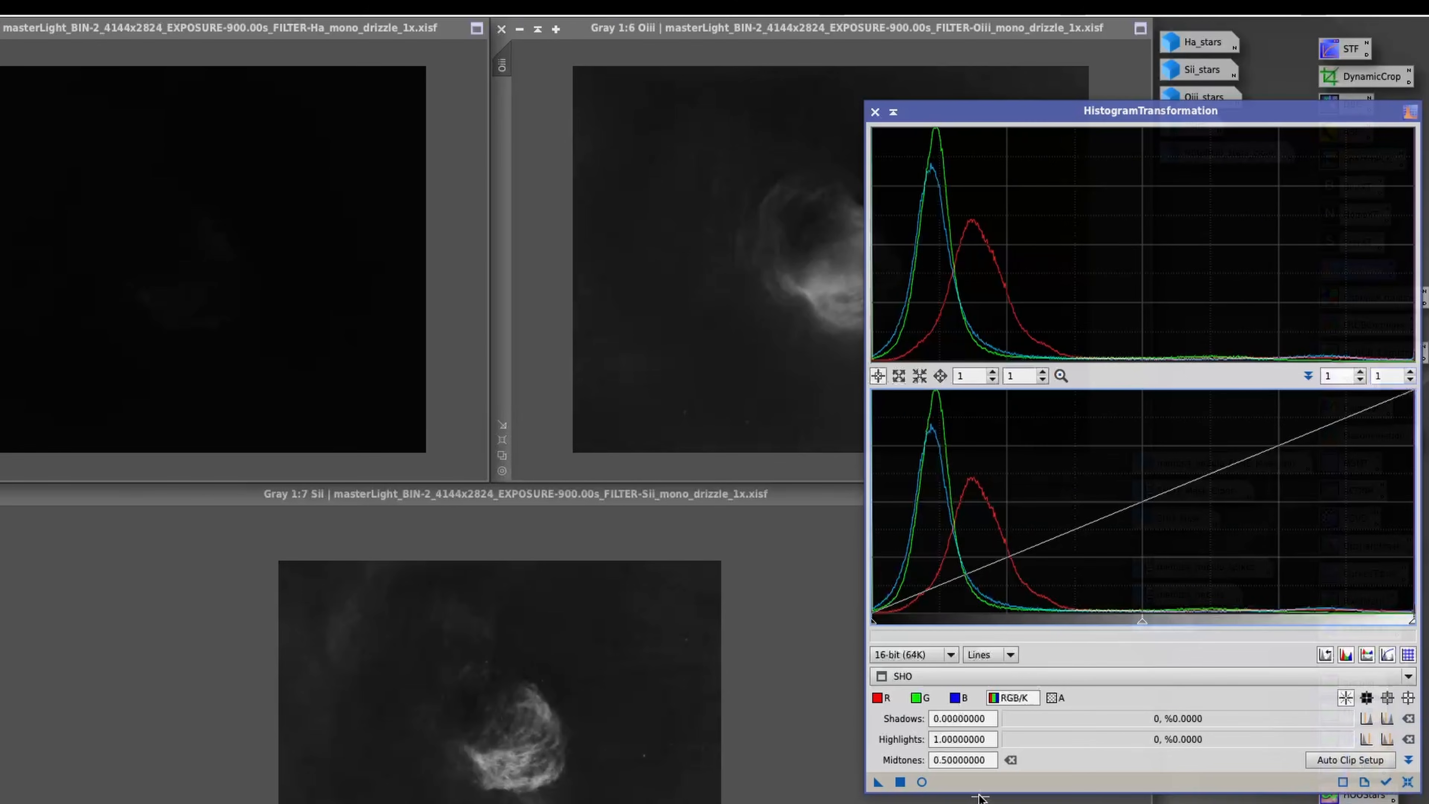
left_click(921, 781)
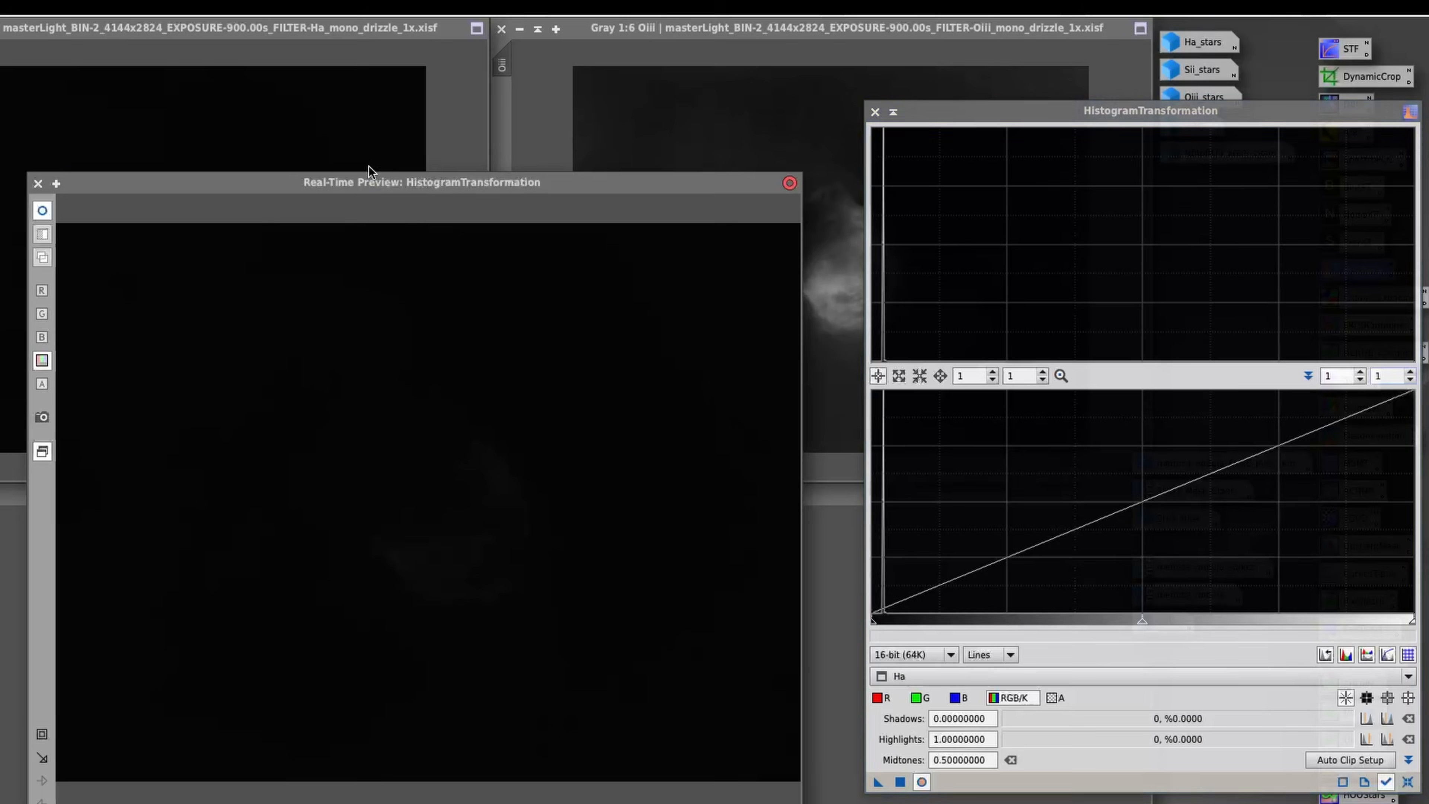
left_click_drag(368, 182, 372, 69)
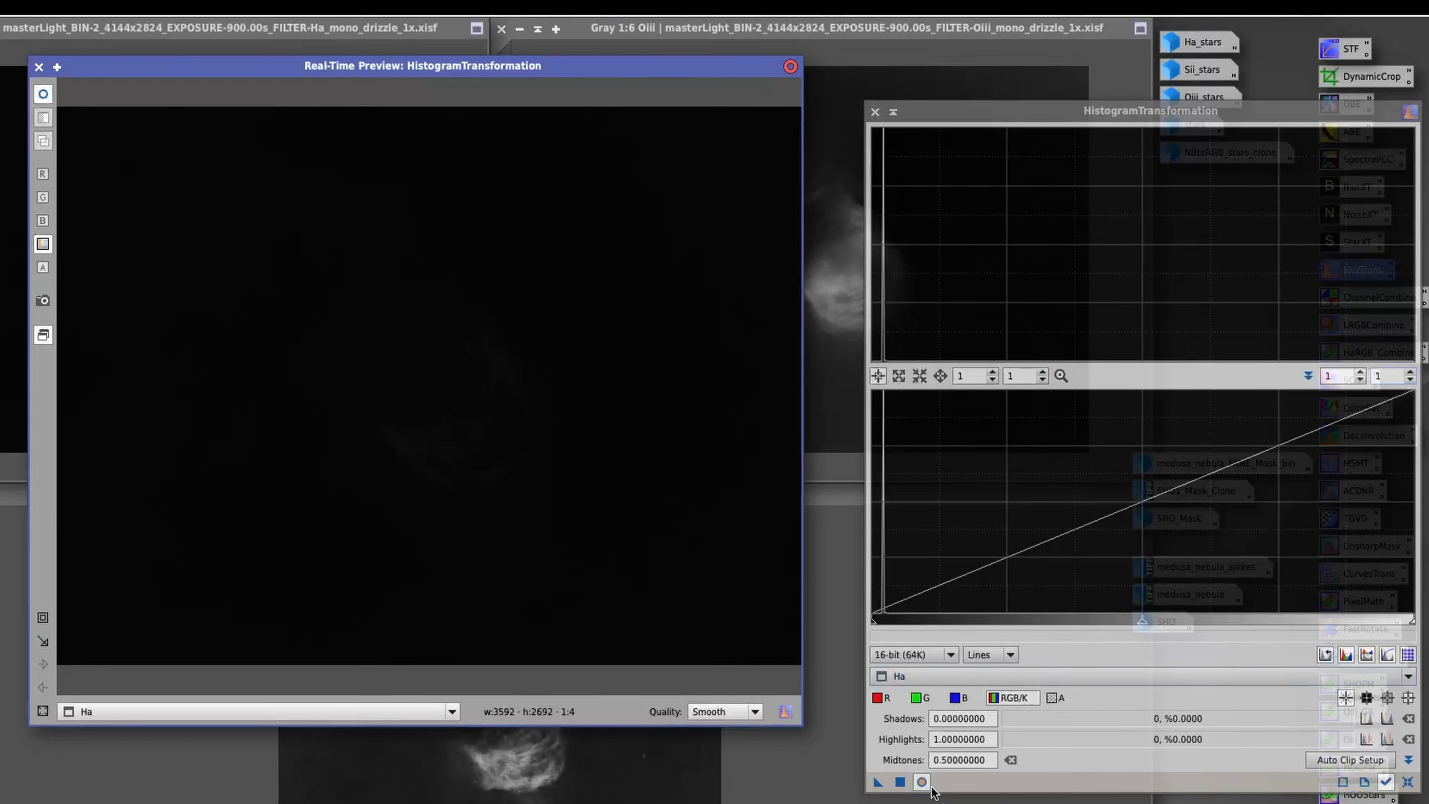
left_click_drag(1142, 620, 880, 629)
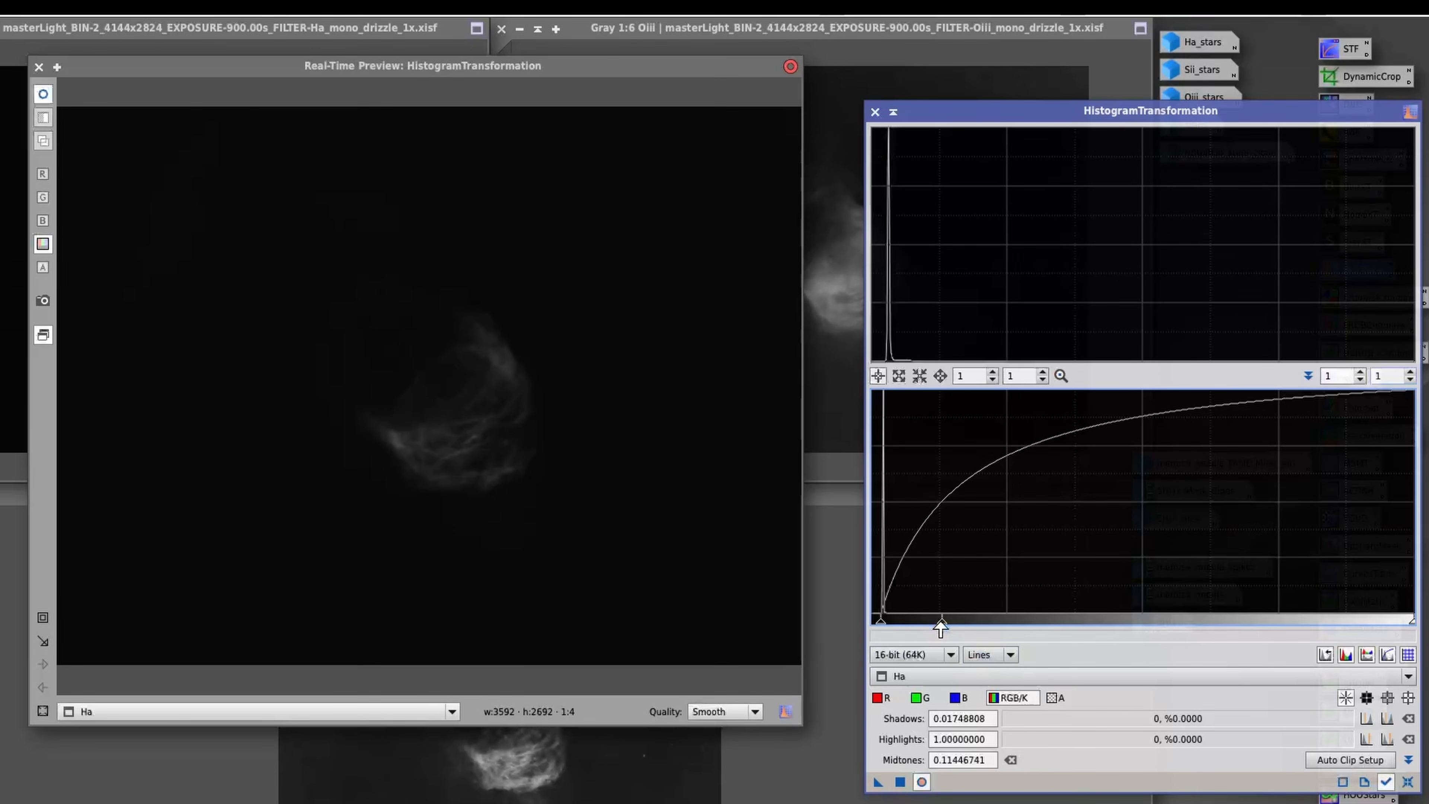
left_click_drag(942, 624, 912, 626)
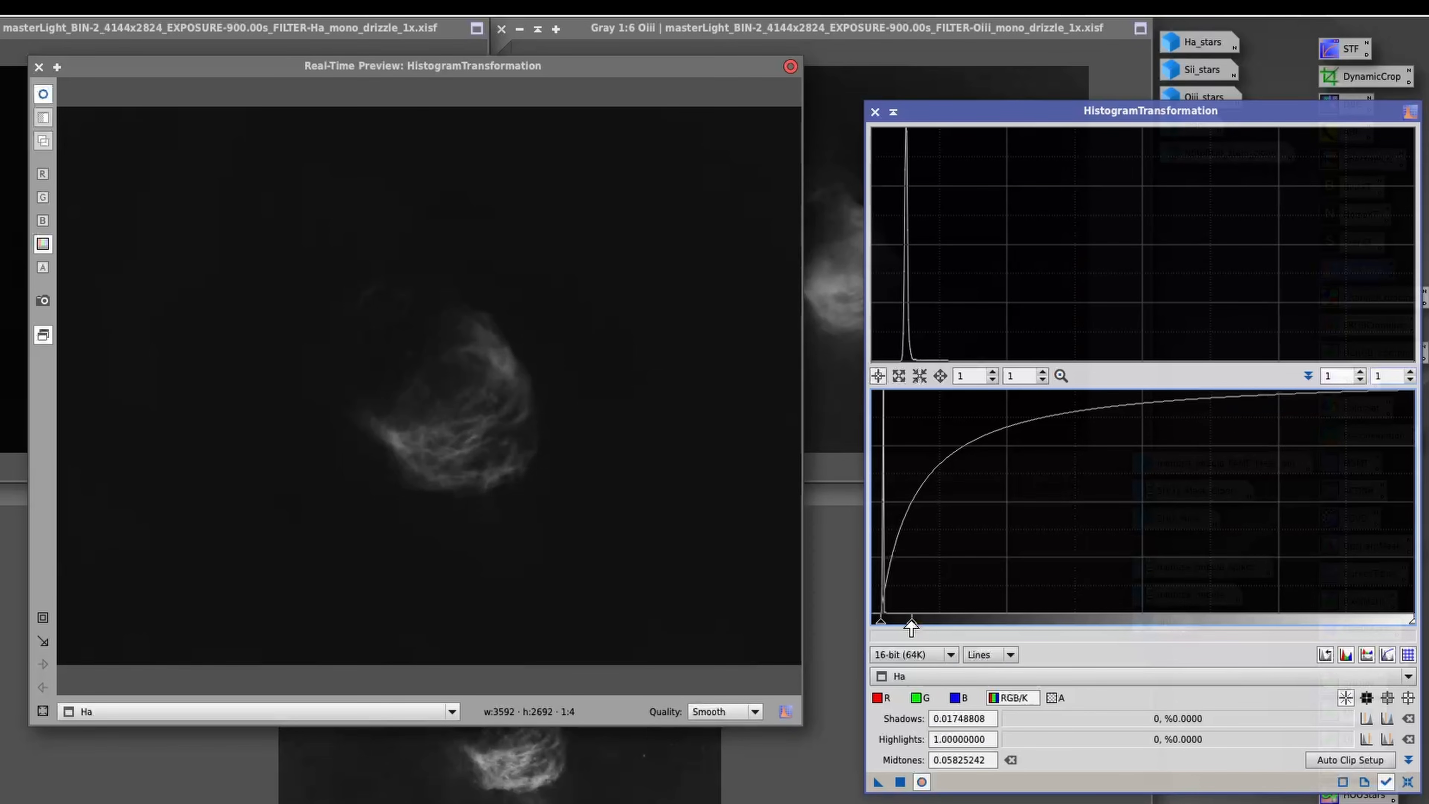
left_click(875, 113)
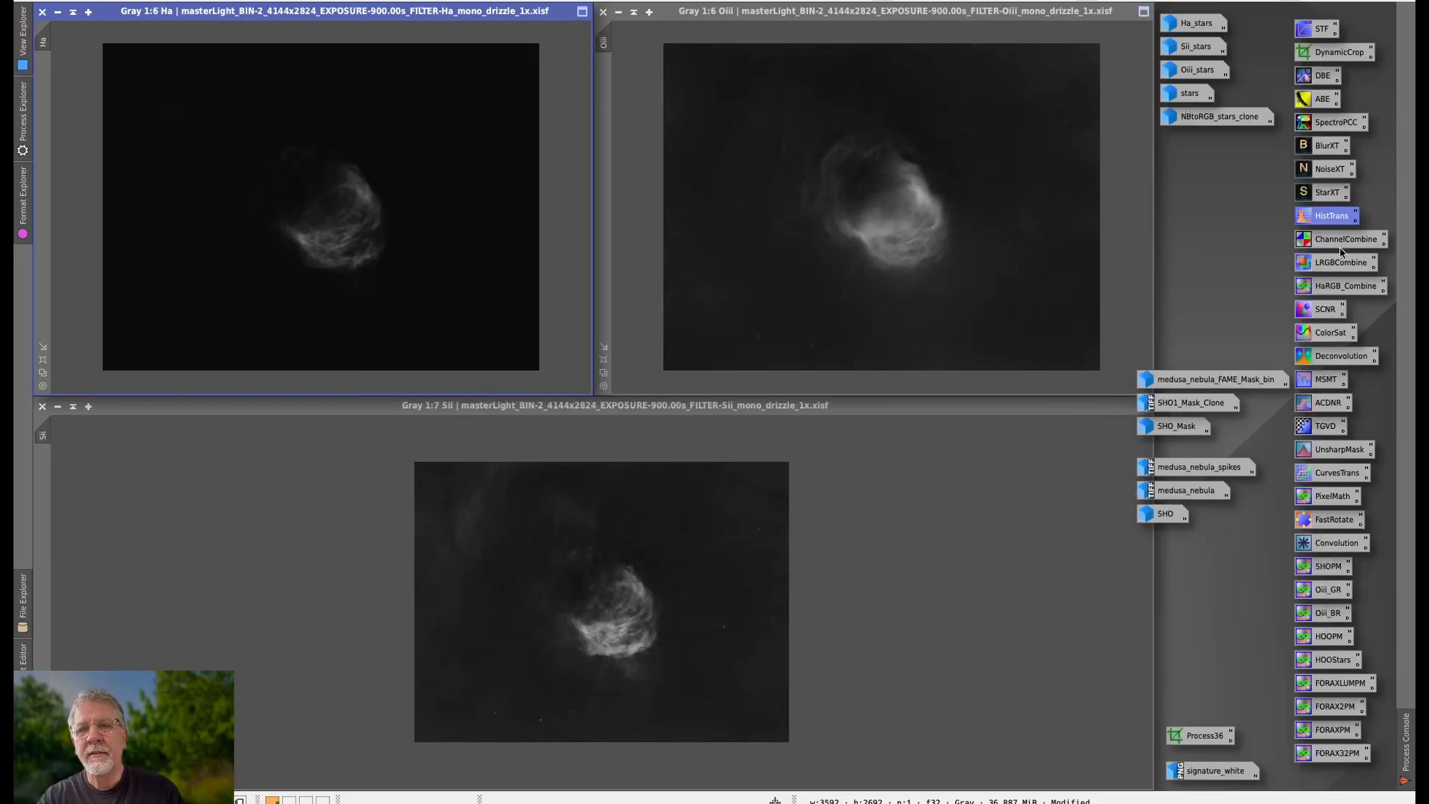
Preview a further HistogramTransformation stretch on Ha with shadows about 0.0286 and midtones about 0.118, and close the process.
double_click(1334, 217)
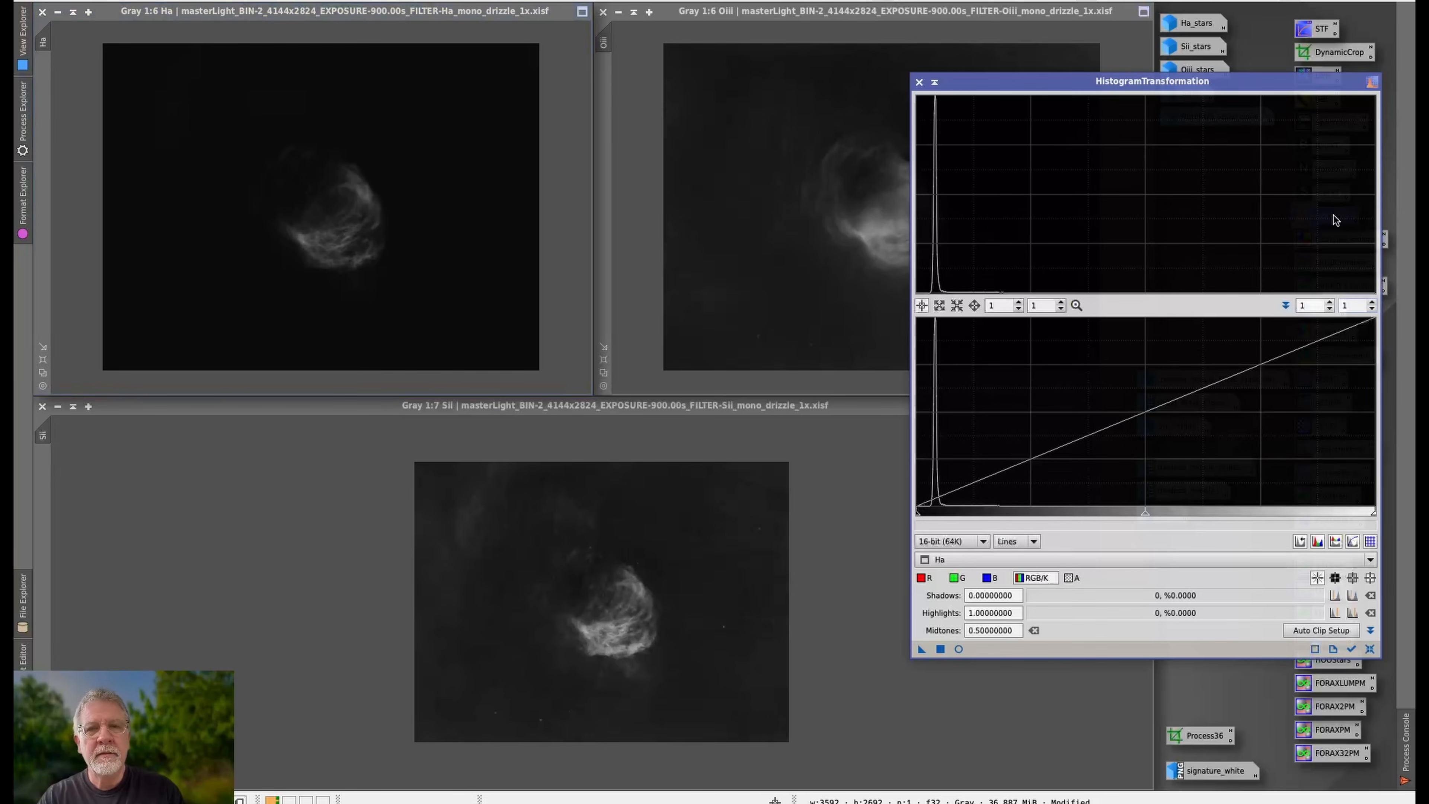
left_click(959, 649)
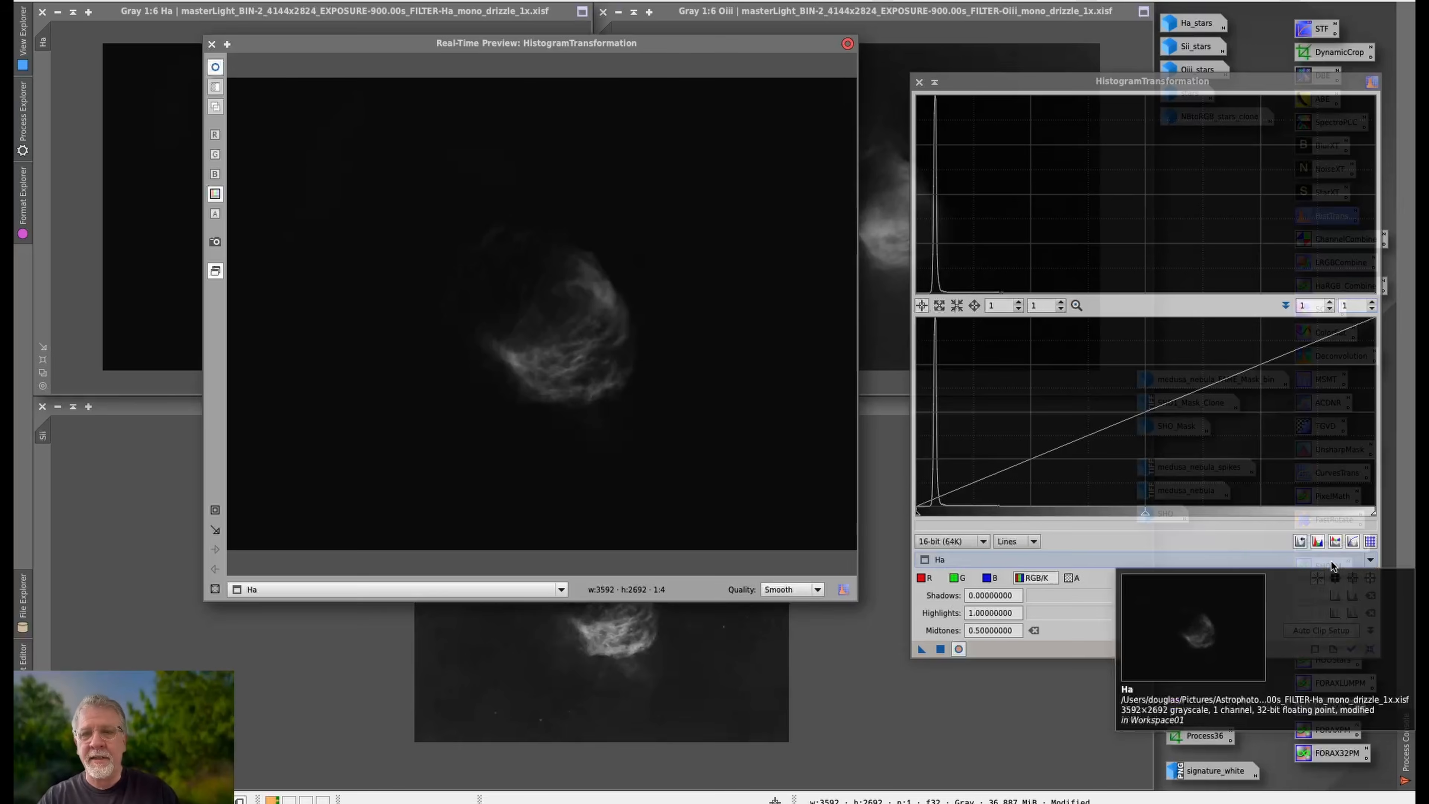
left_click(1374, 656)
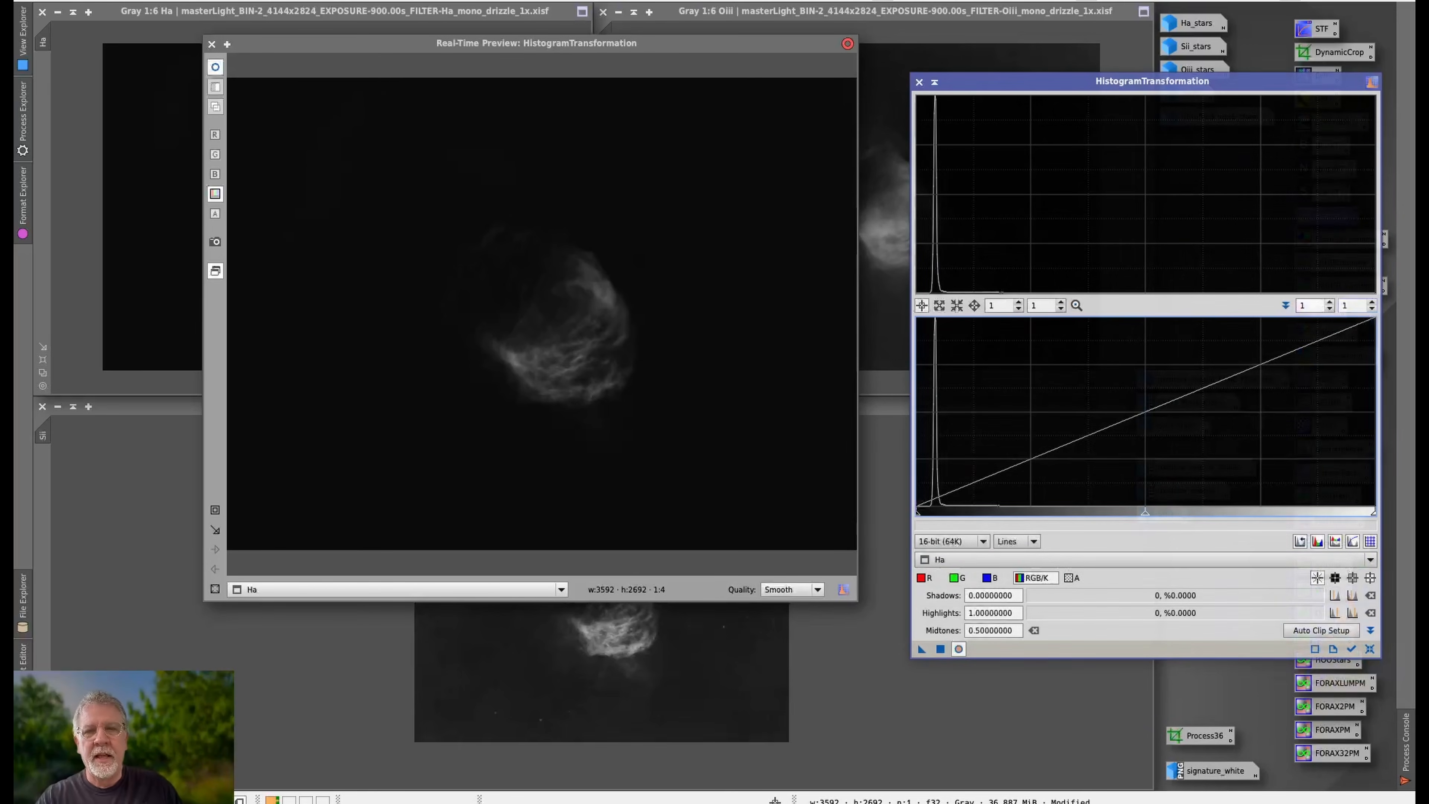
left_click_drag(1148, 521, 1021, 526)
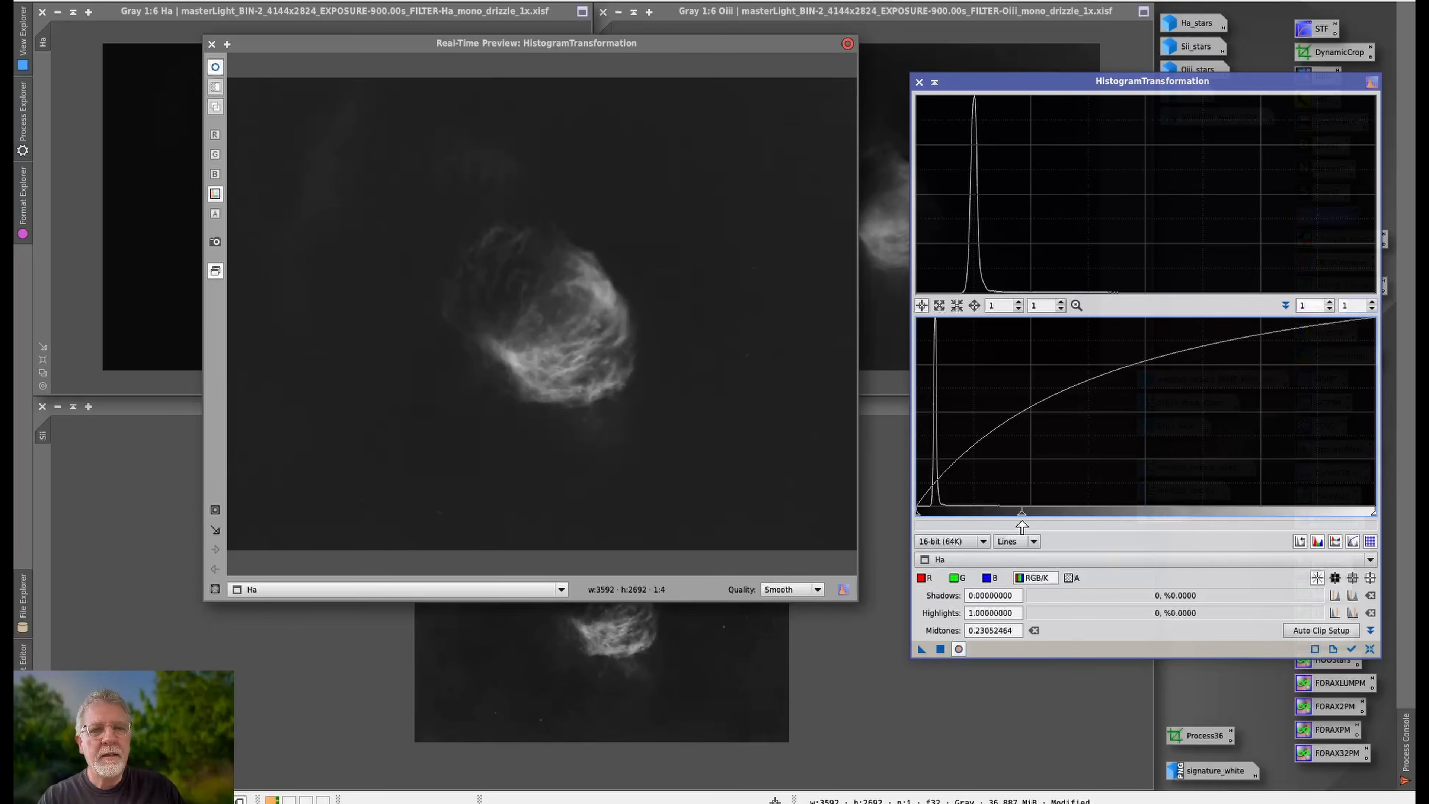
left_click_drag(919, 522, 925, 521)
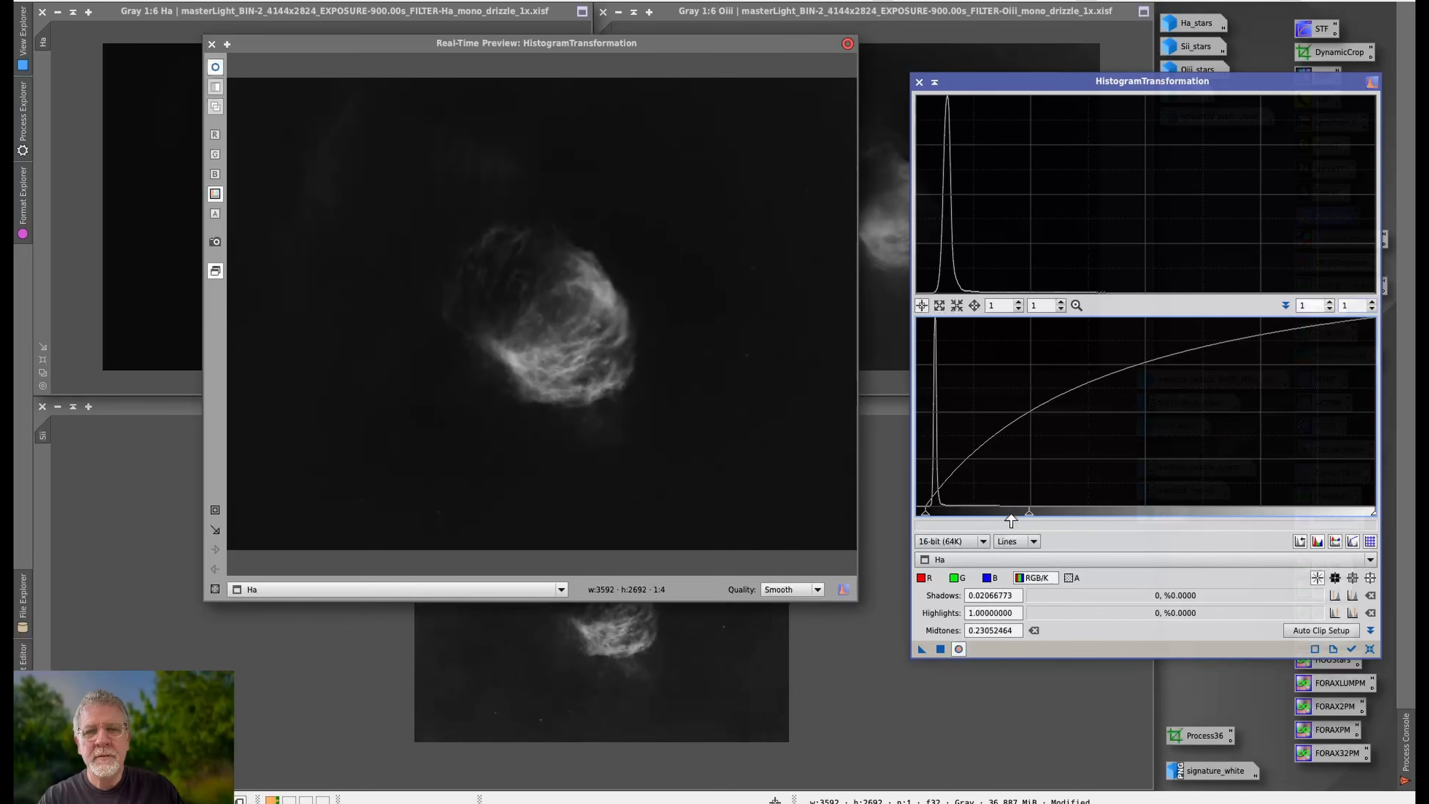
left_click_drag(1029, 517, 981, 516)
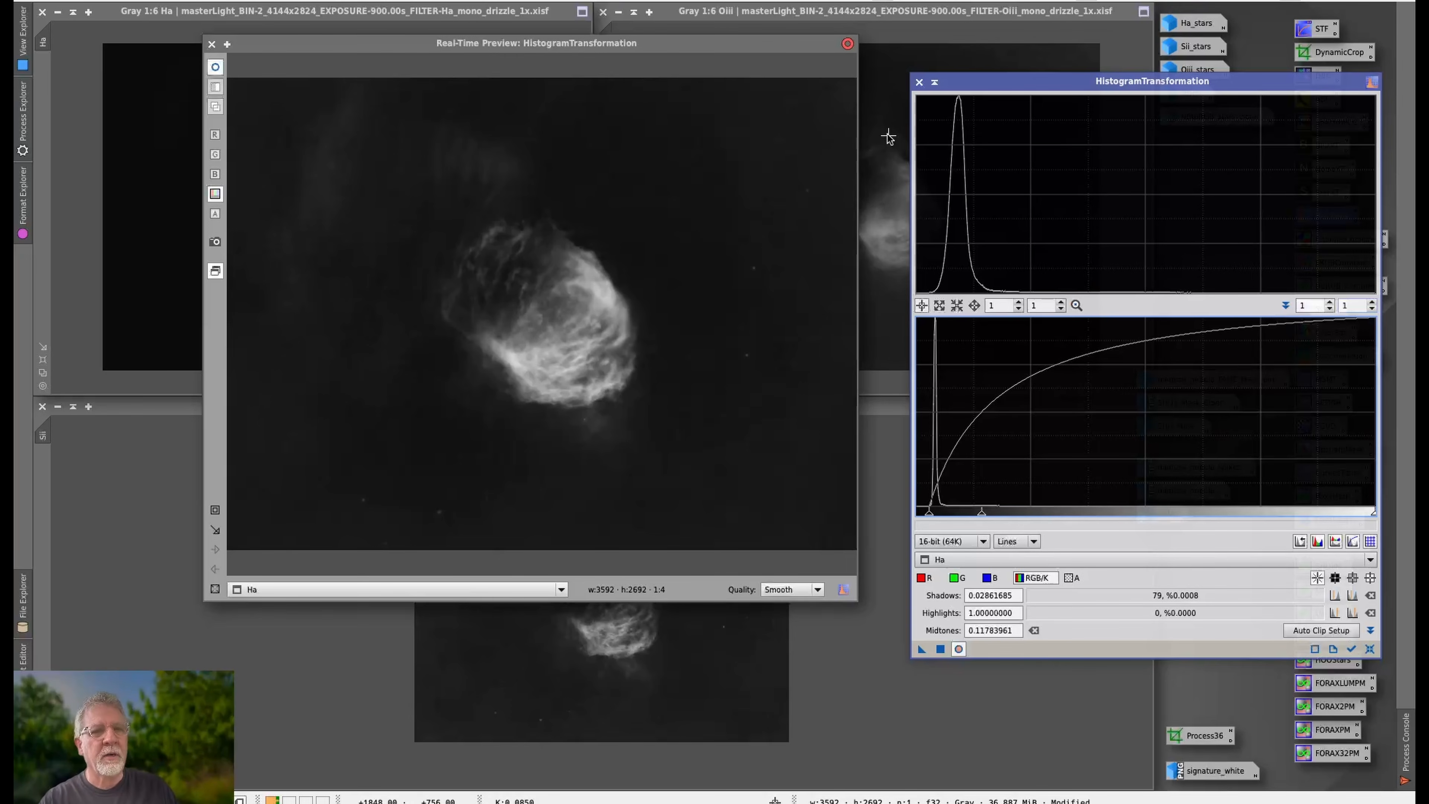
left_click(919, 82)
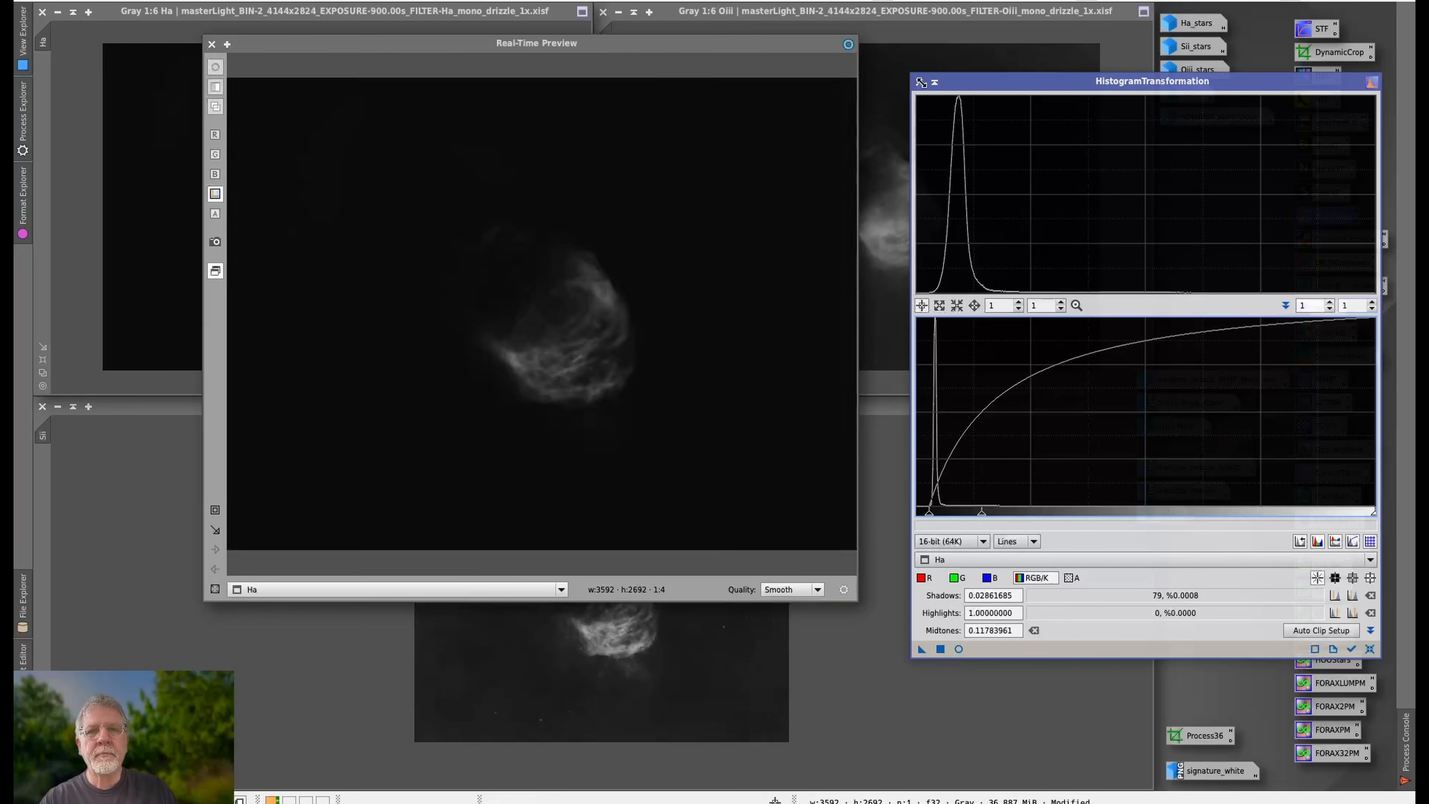
Close the real-time histogram preview and redo all remaining edits on the Ha image.
left_click(212, 44)
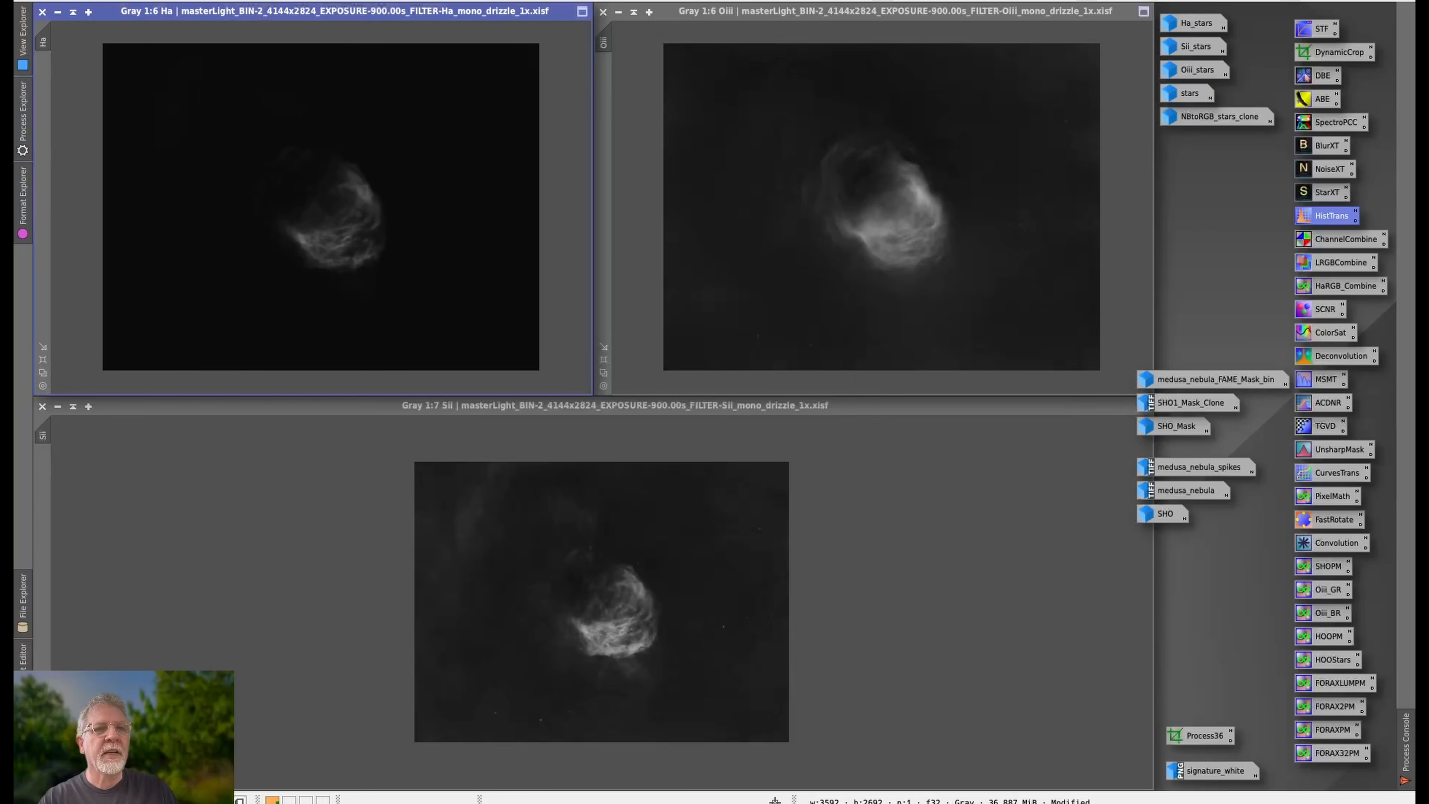
right_click(206, 225)
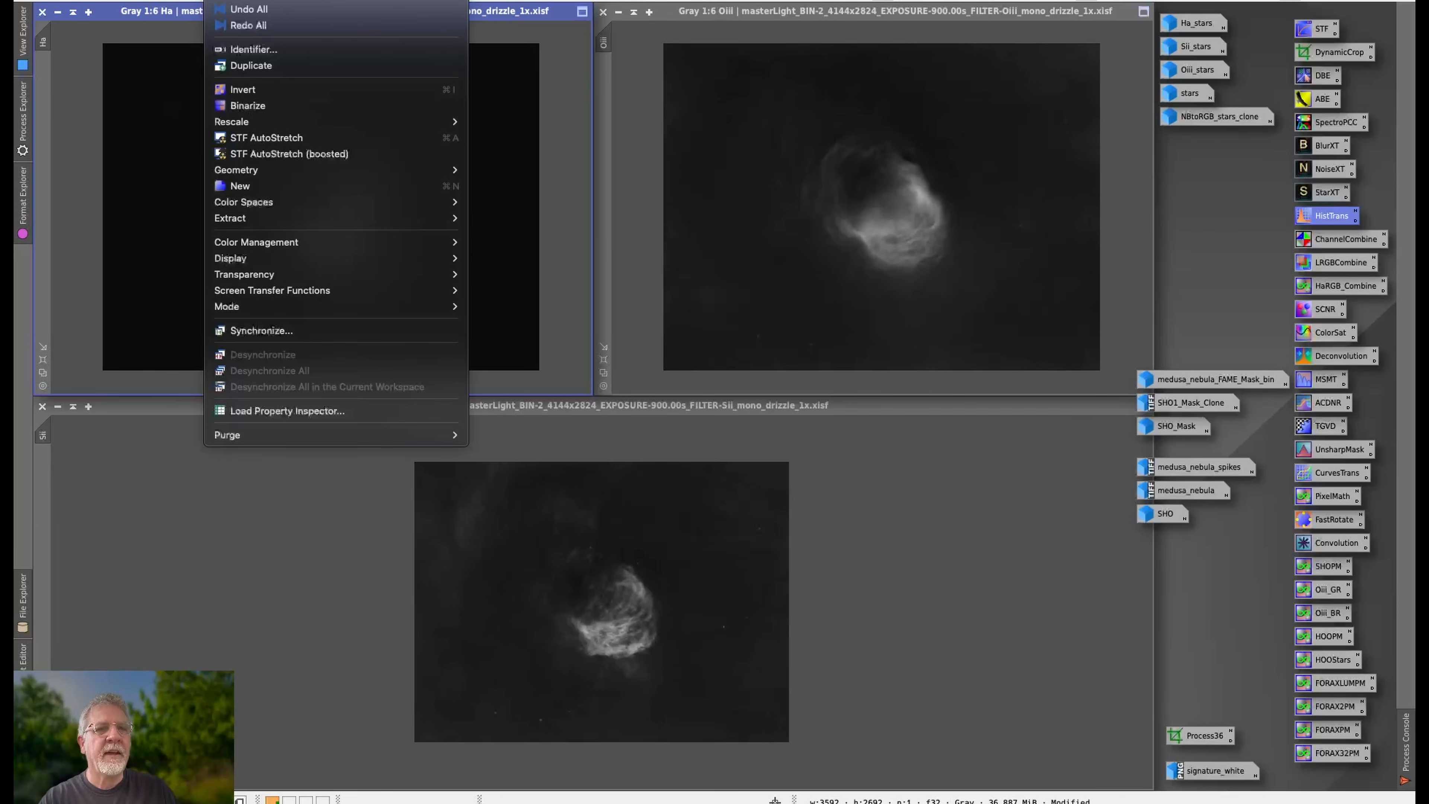
left_click(332, 153)
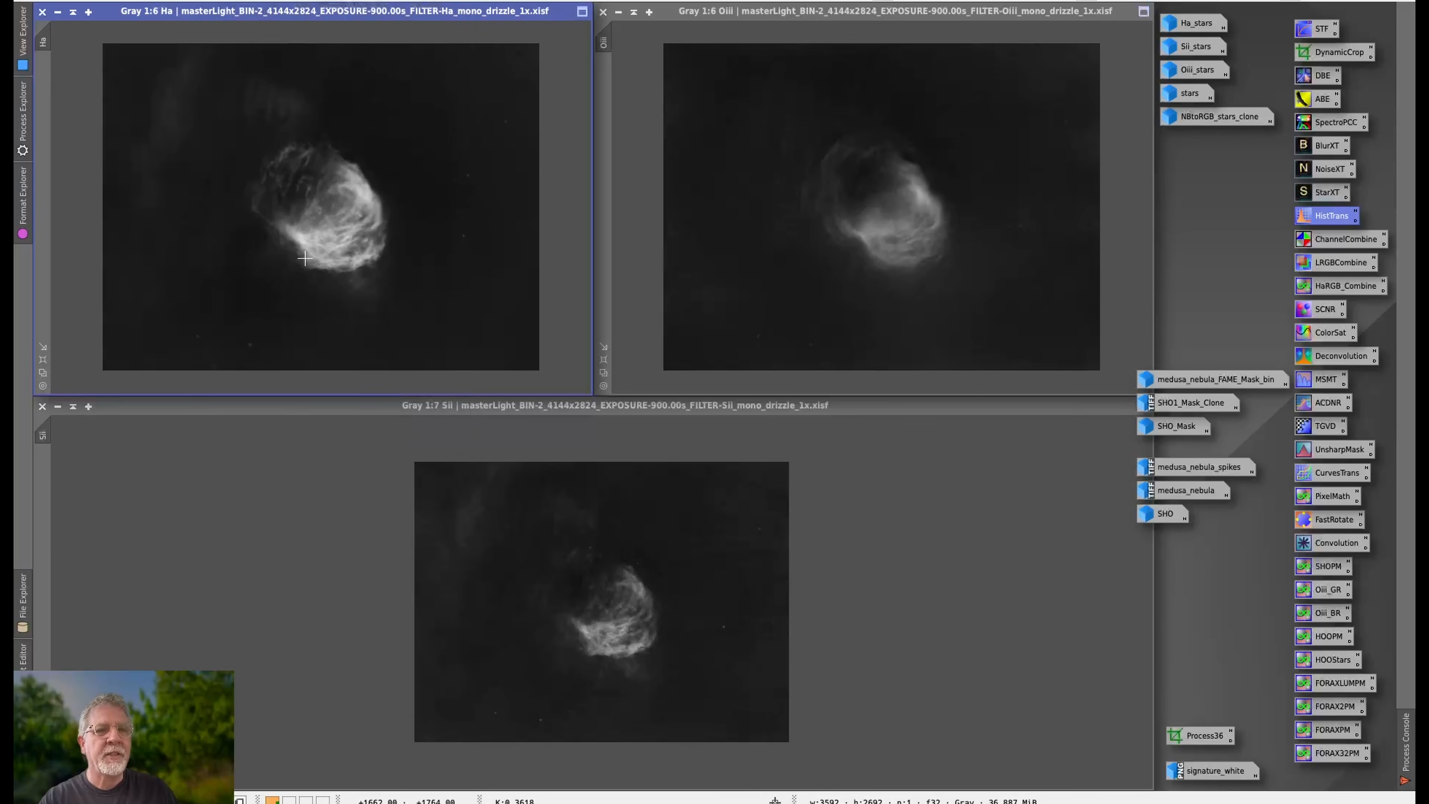
right_click(206, 225)
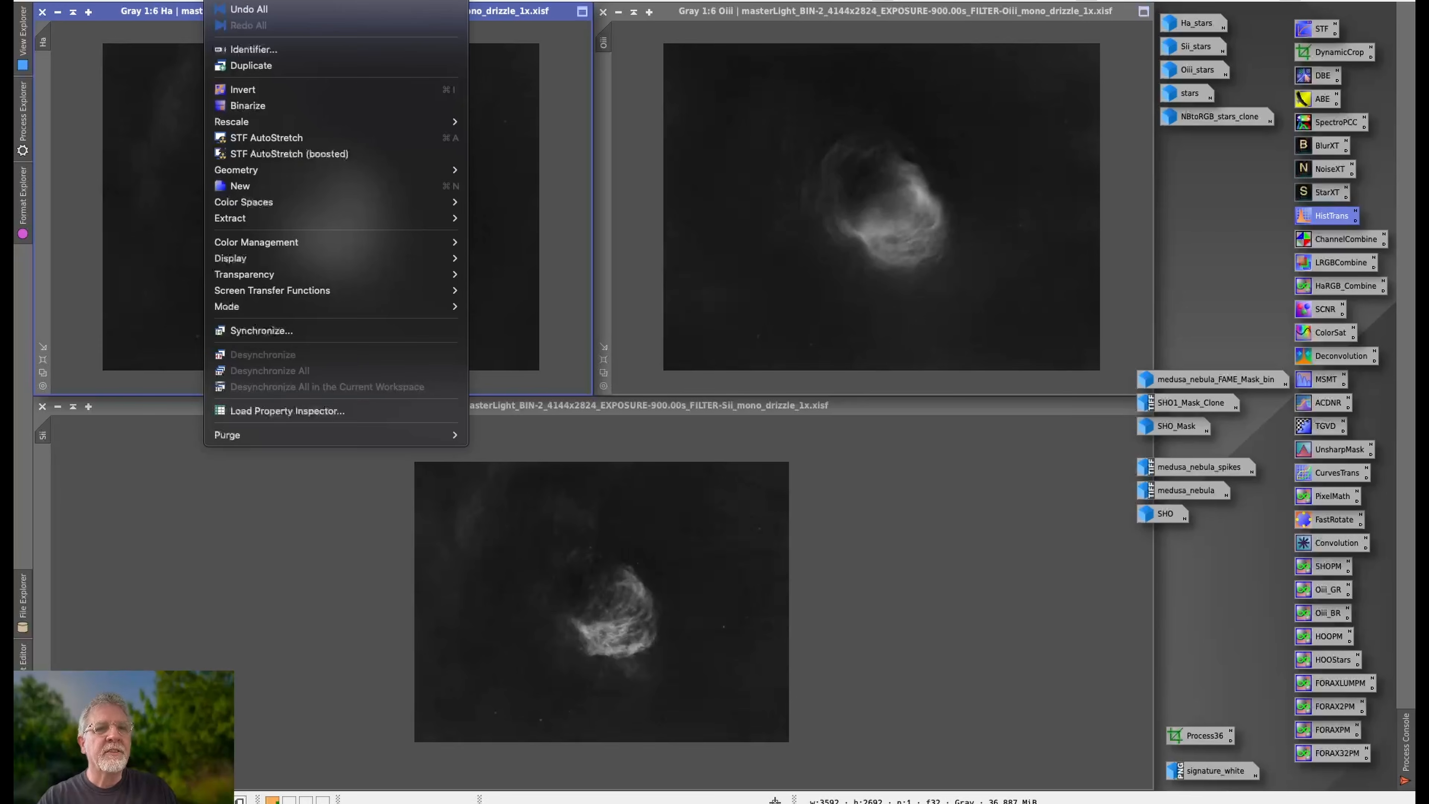
left_click(265, 610)
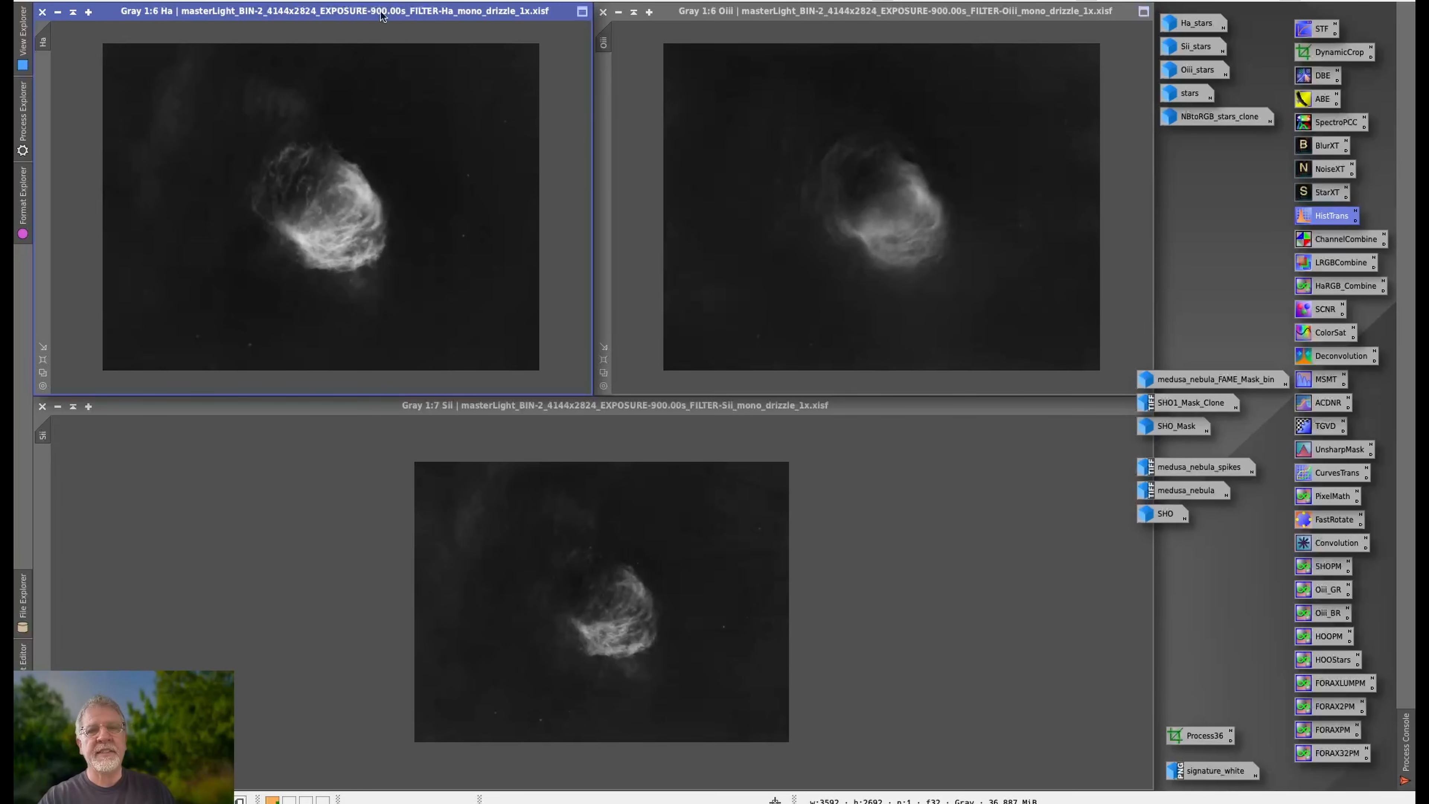
Examine the processed Oiii and Sii images, and open the finished medusa_nebula_spikes and medusa_nebula images to compare them.
left_click(894, 13)
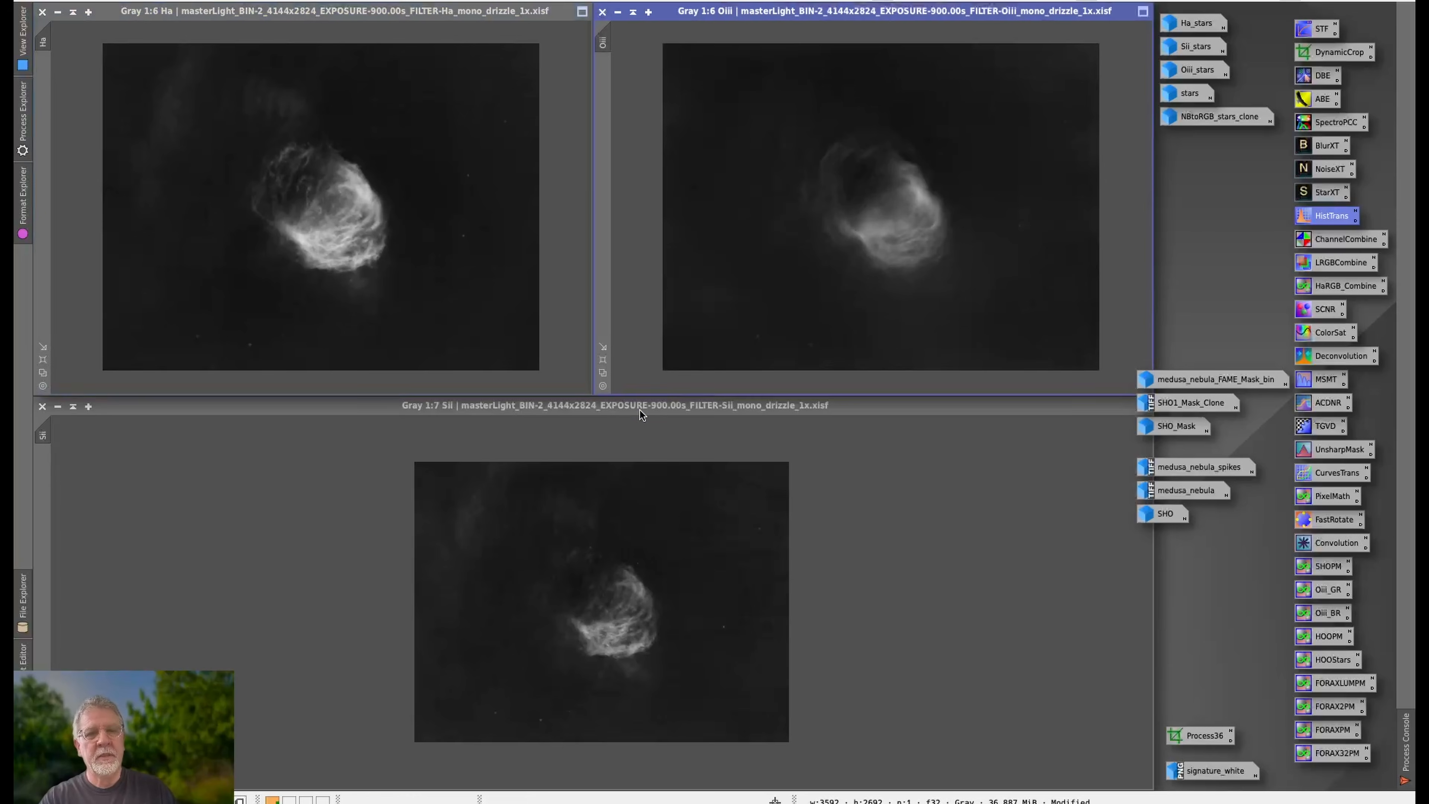
left_click(600, 456)
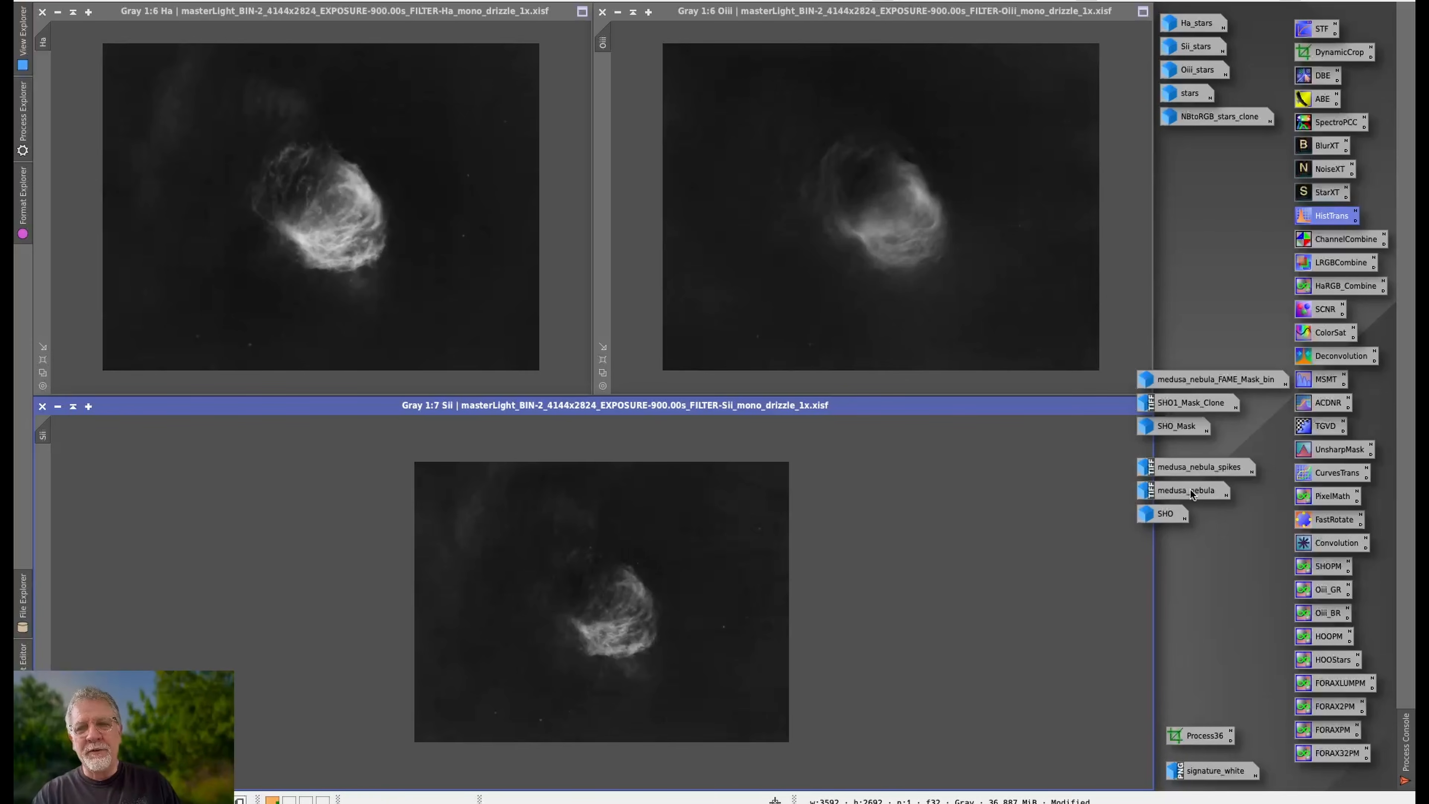
double_click(1194, 468)
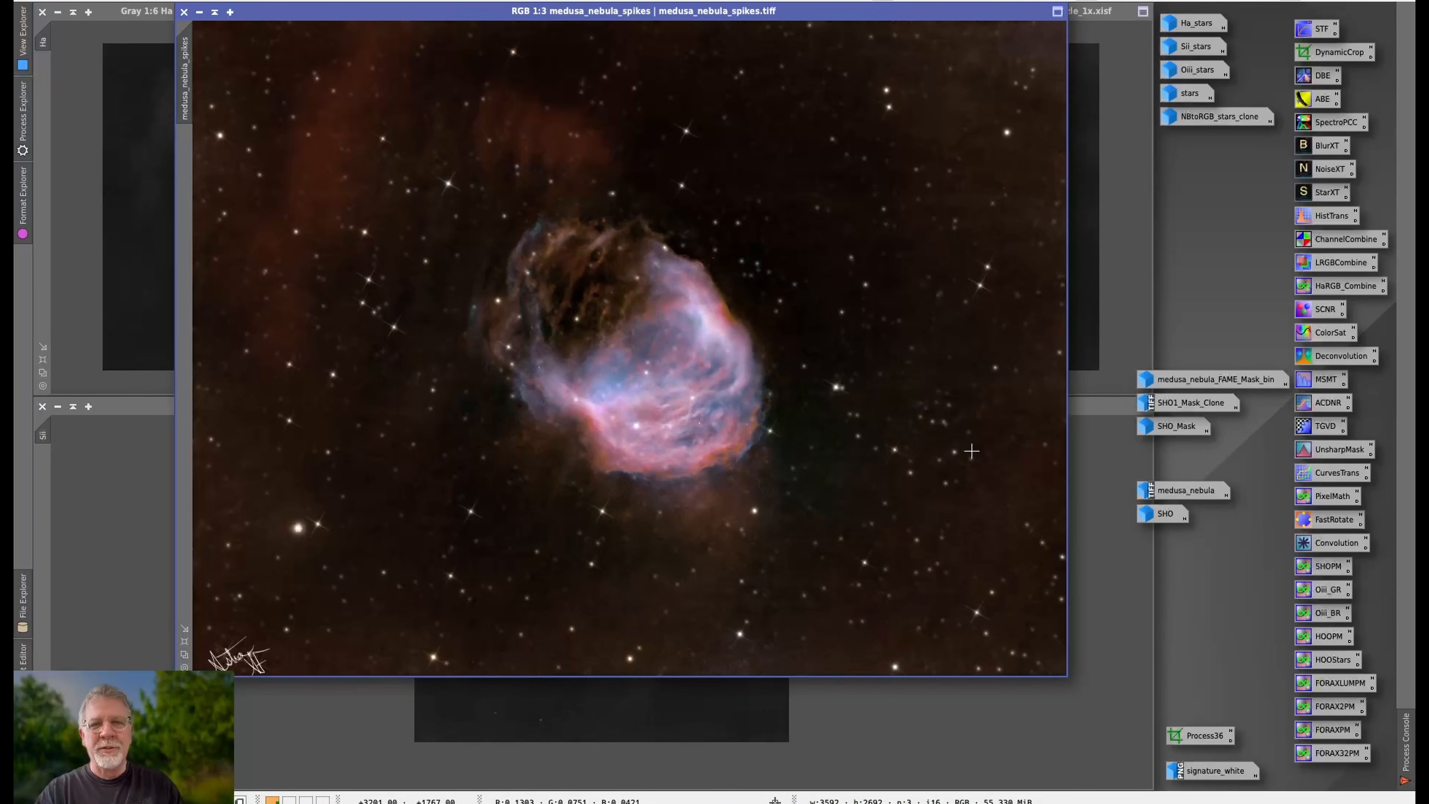
double_click(1185, 490)
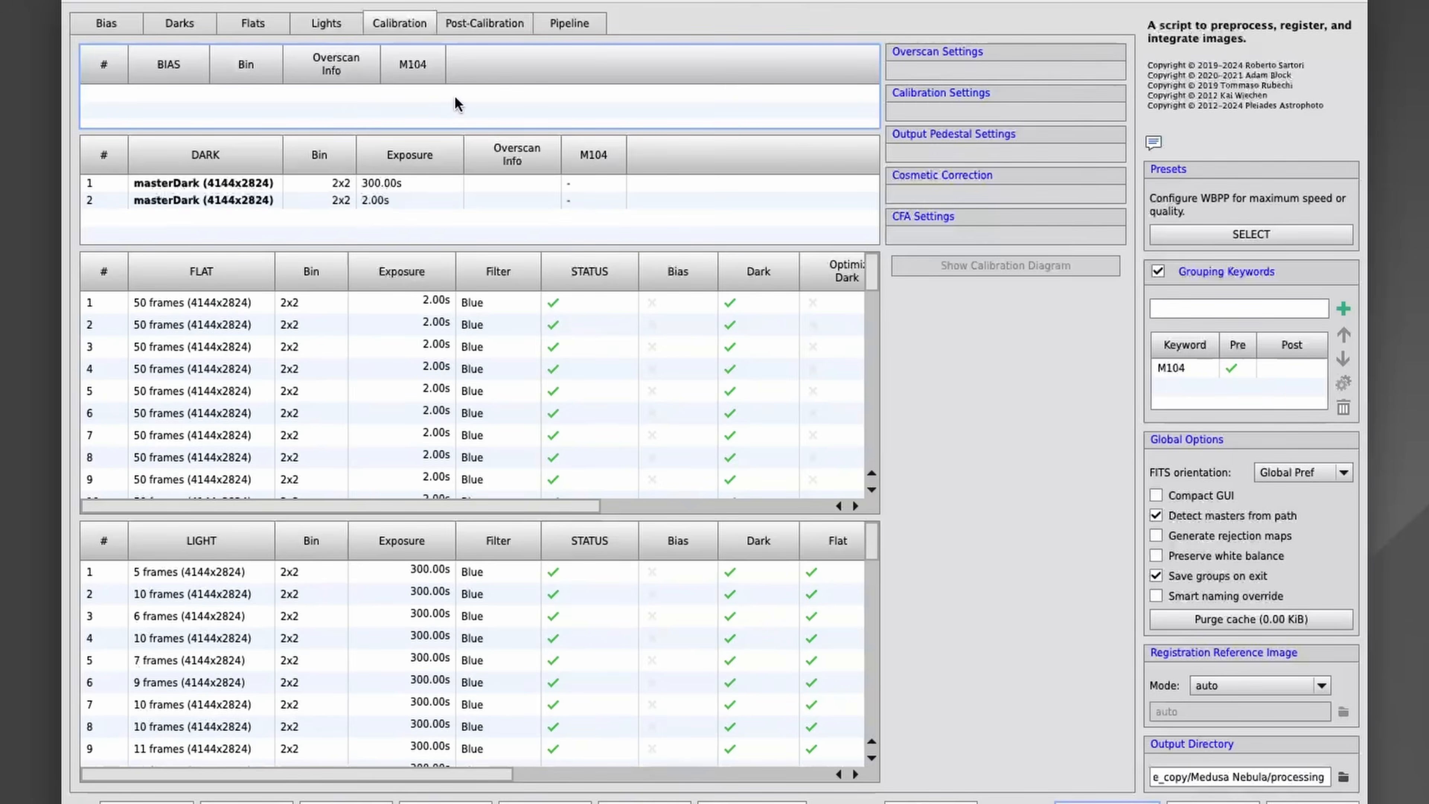
Clear the previous project's light, flat and dark frames from the WBPP script.
left_click(329, 24)
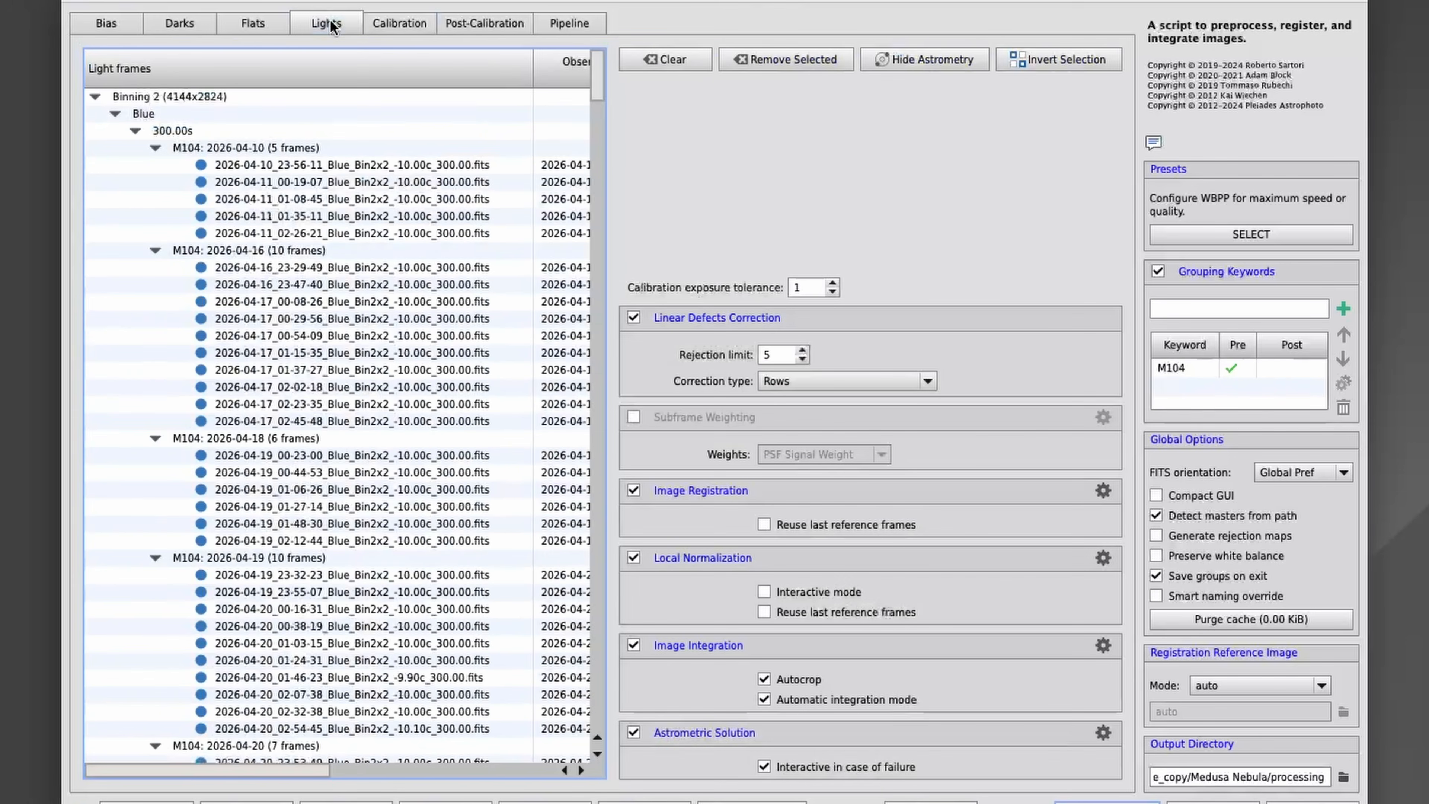
left_click(677, 66)
left_click(268, 30)
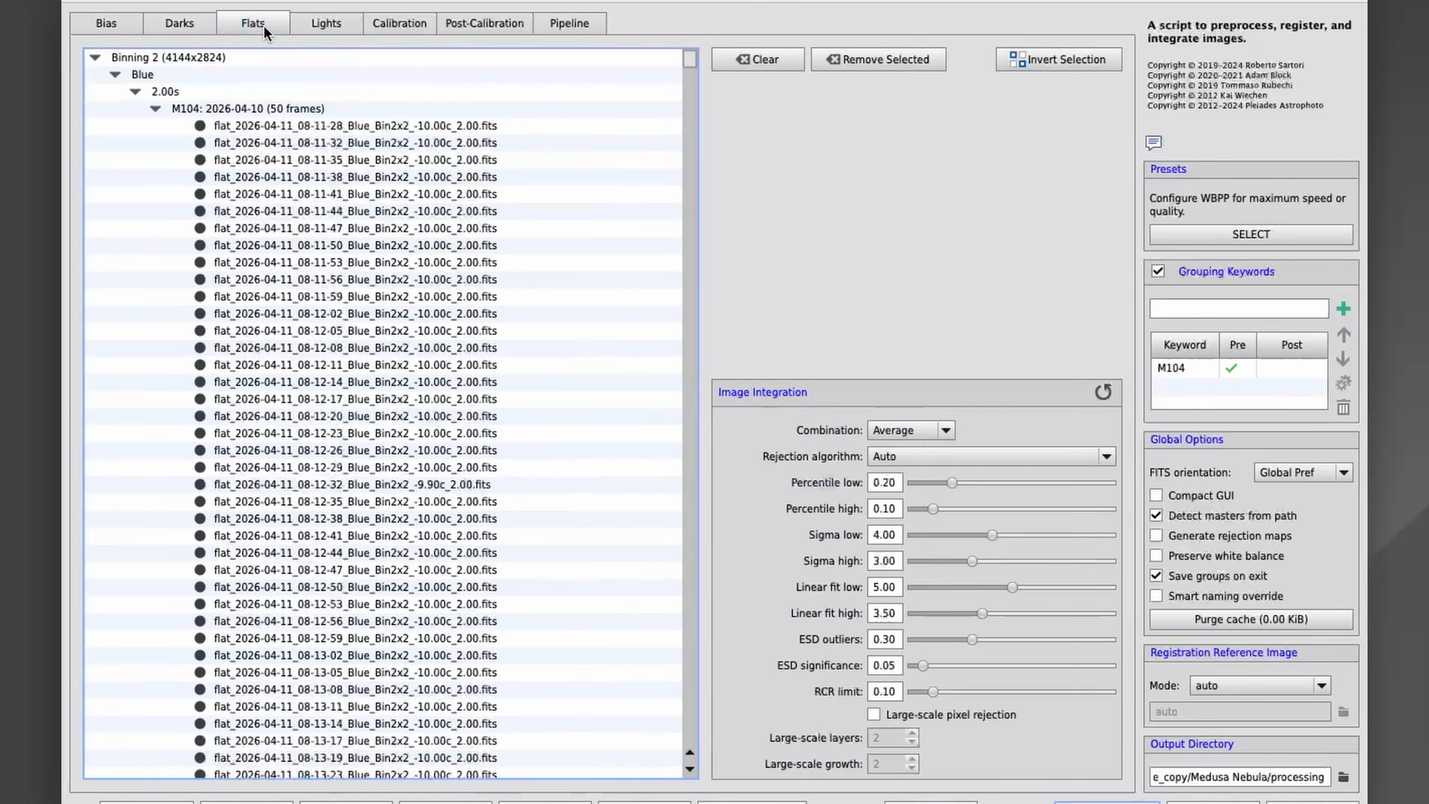
left_click(727, 65)
left_click(189, 28)
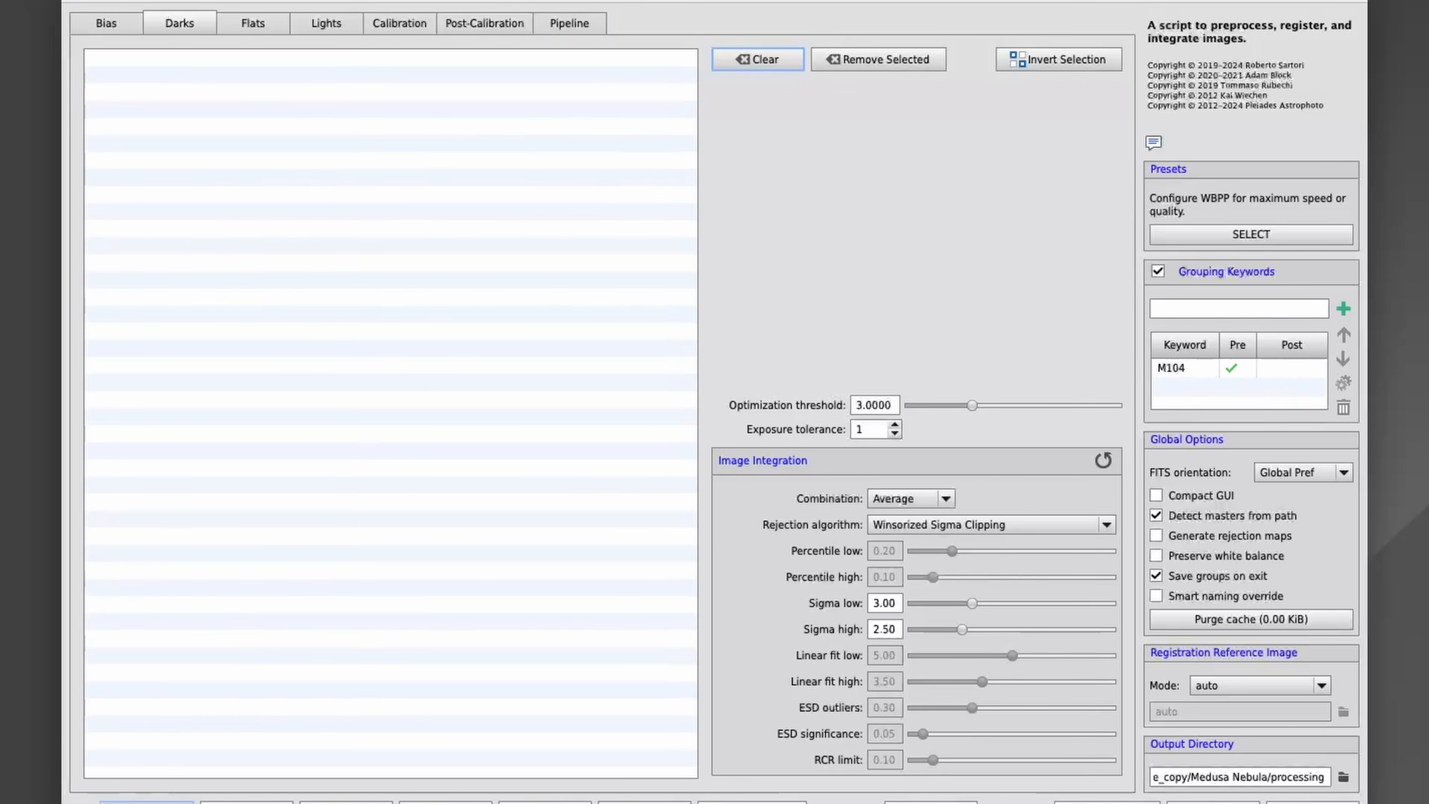
Load all frames and master darks from the Medusa Nebula folder inside _nightly_file_copy.
left_click(146, 801)
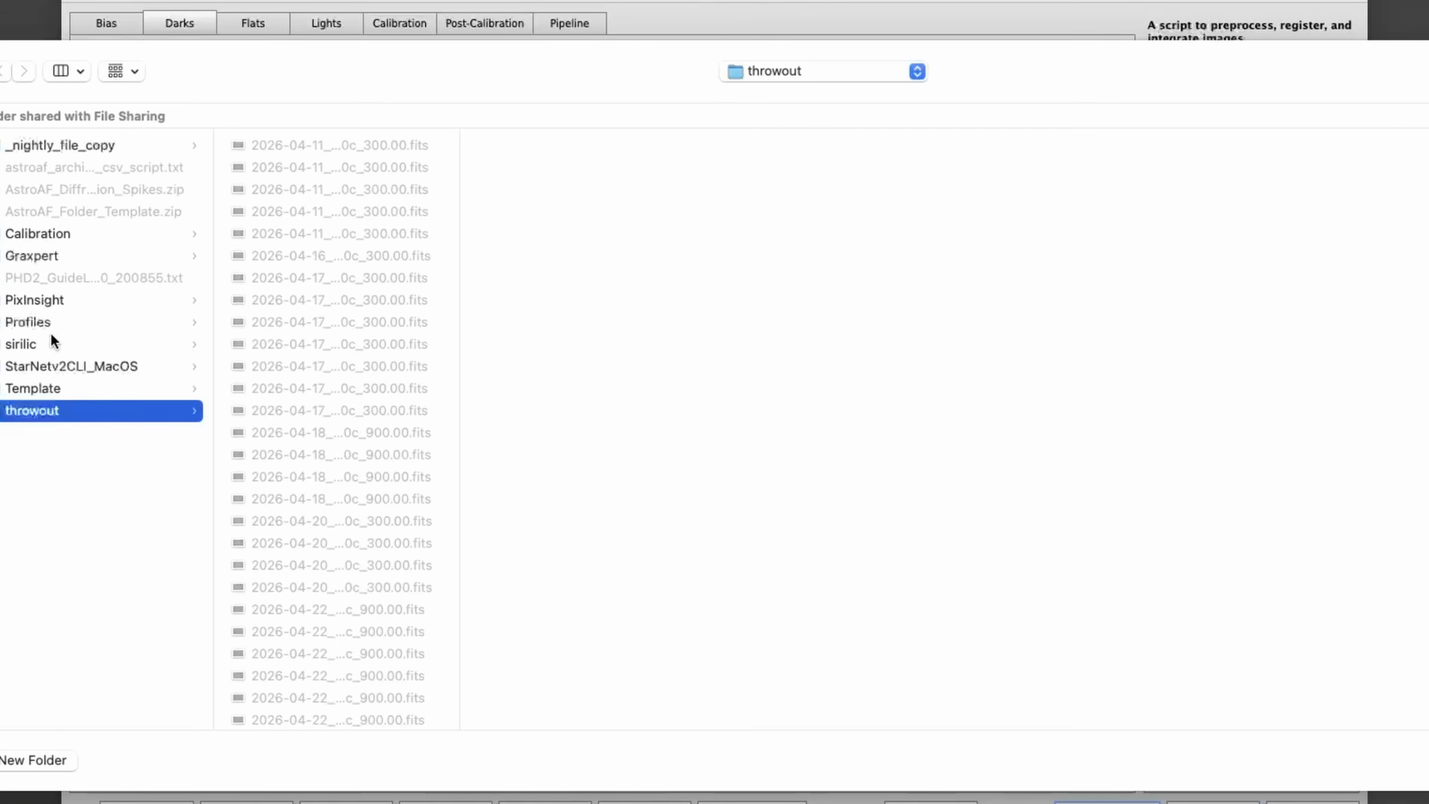
left_click(151, 146)
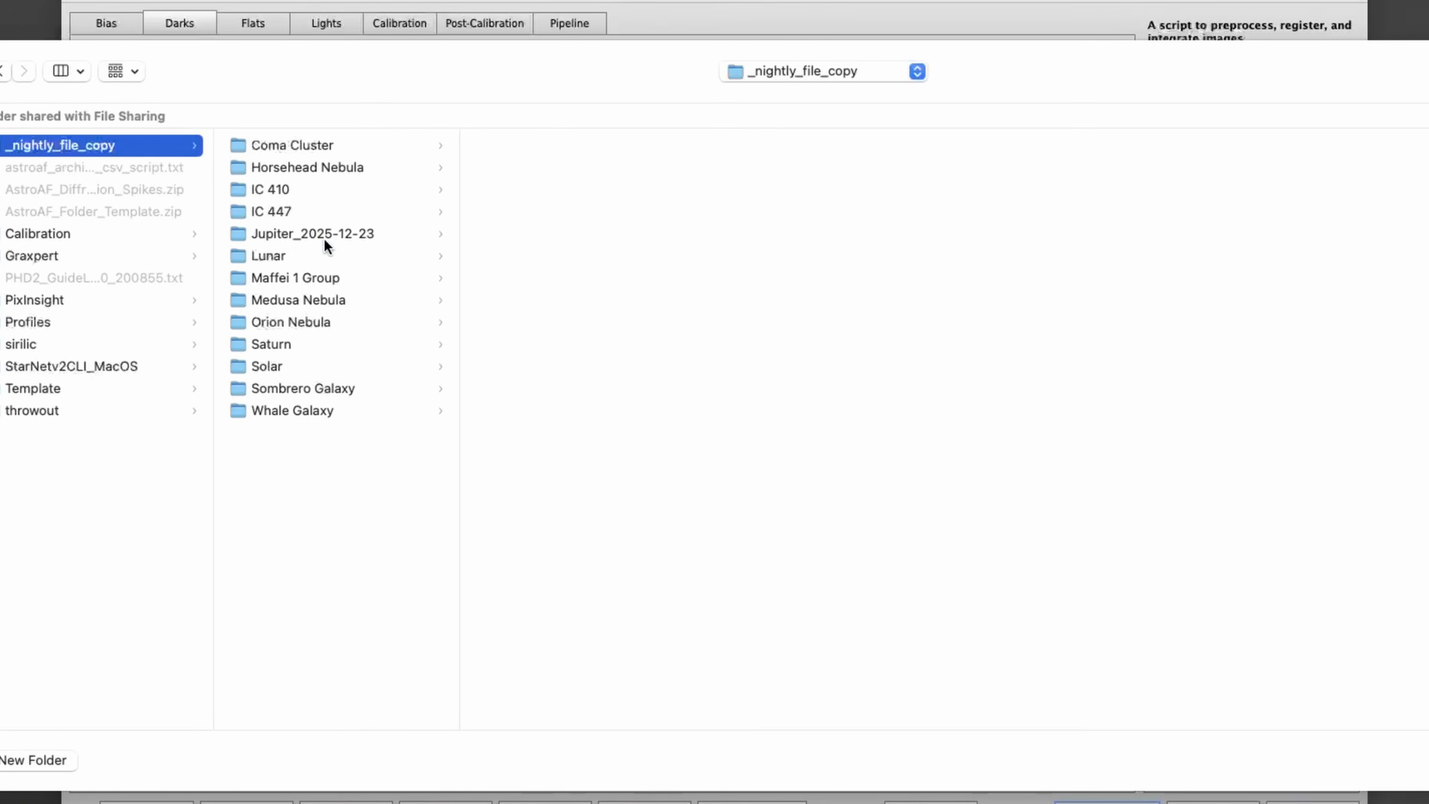
left_click(319, 300)
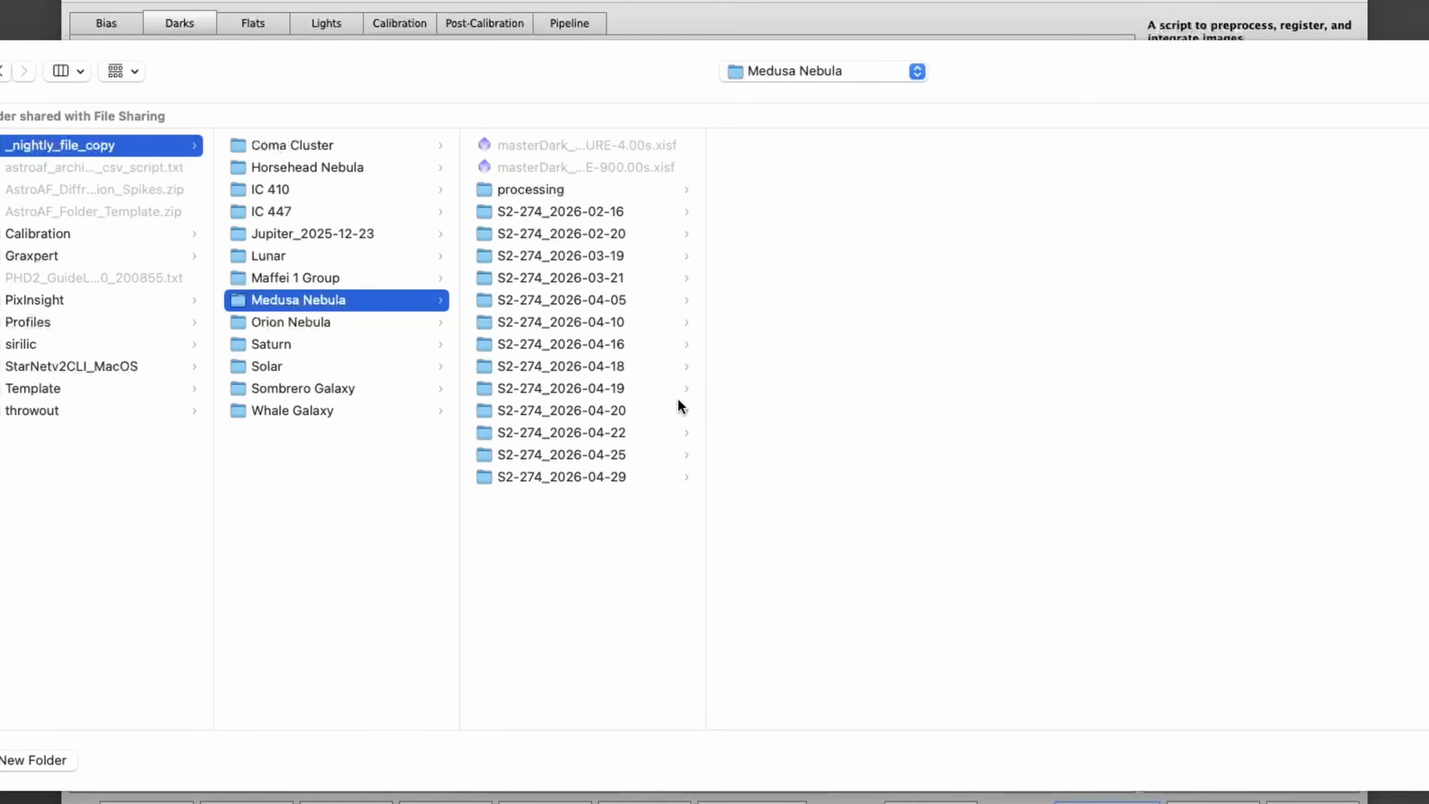
key("Return")
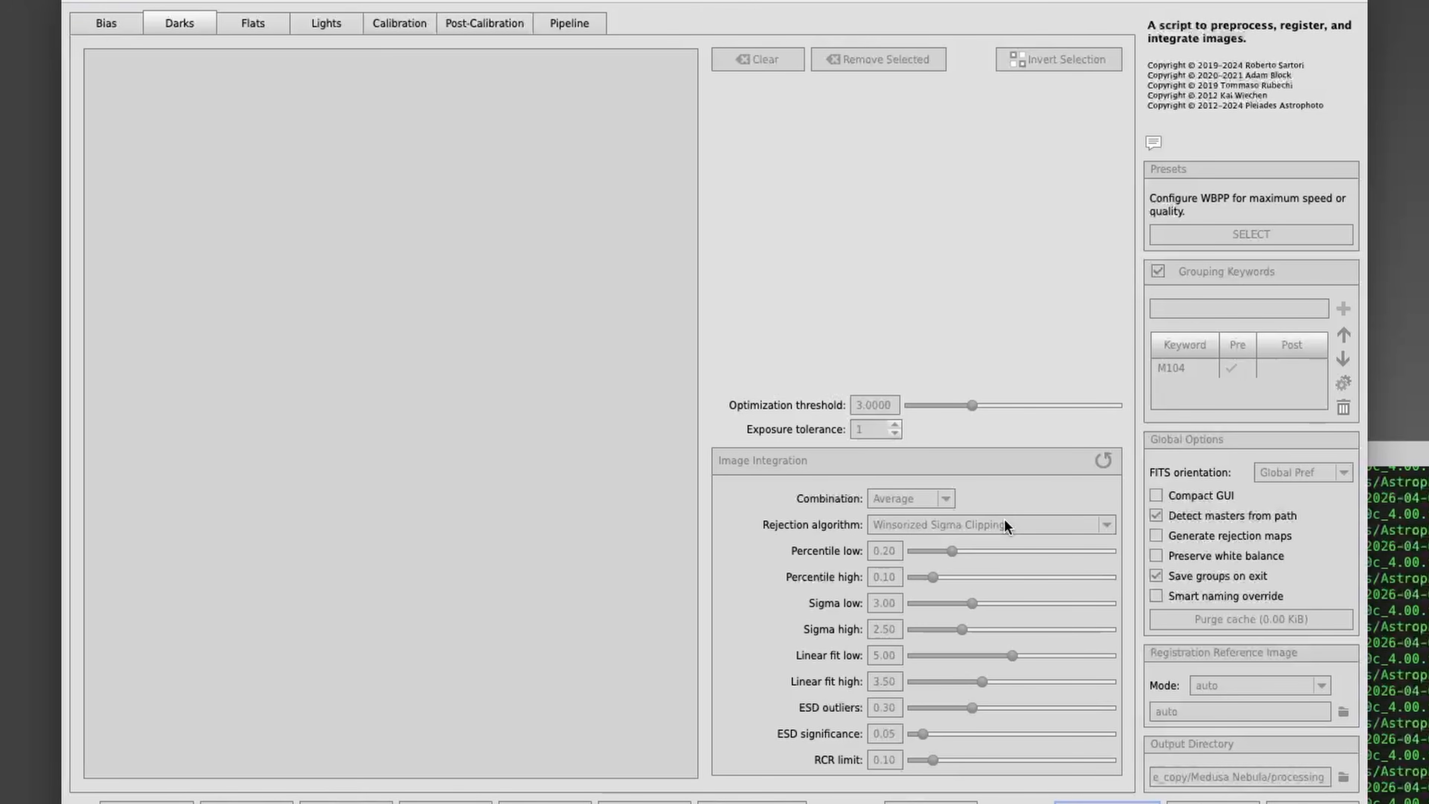
Remove the M104 grouping keyword and add S2-274 as the pre-calibration grouping keyword.
left_click(399, 23)
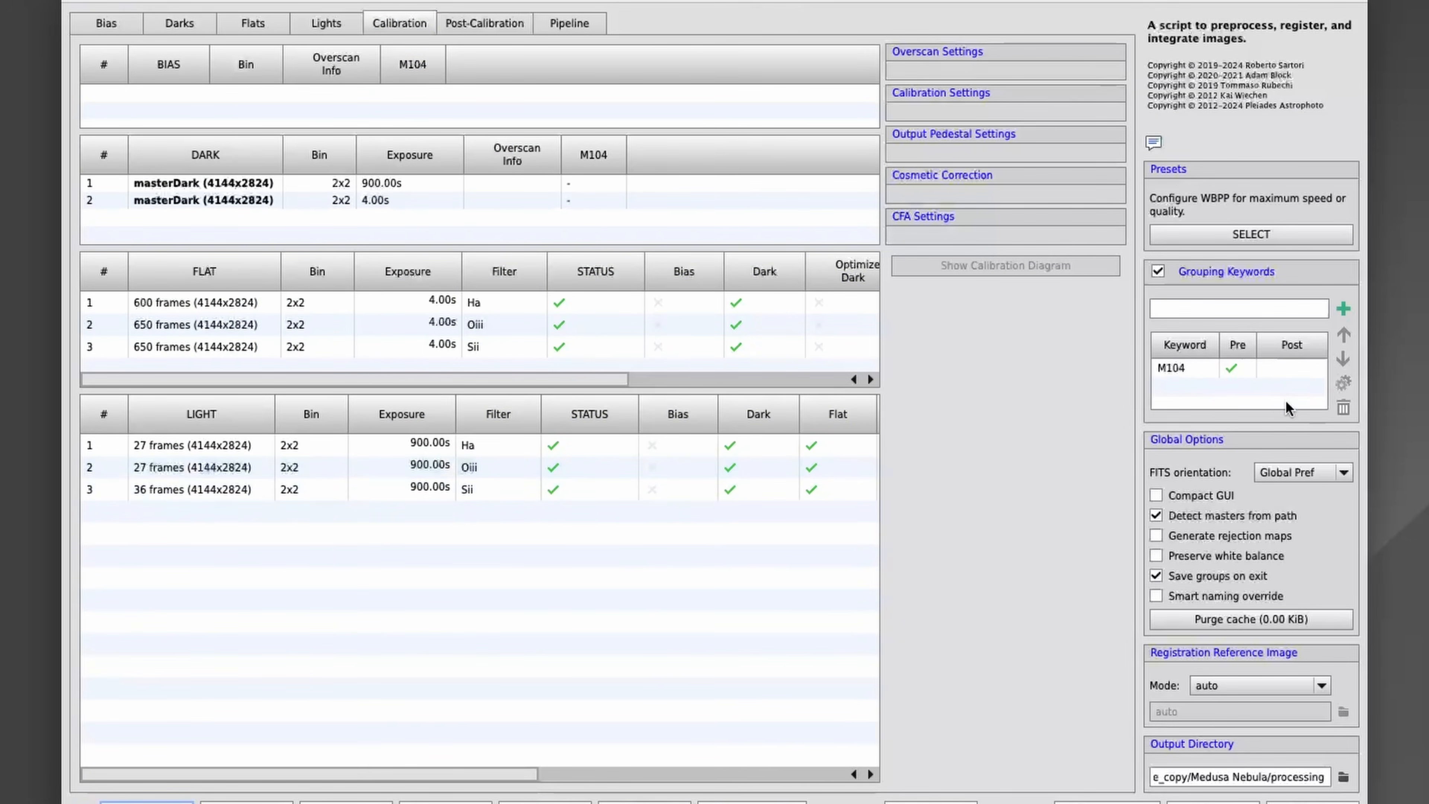
left_click(1302, 367)
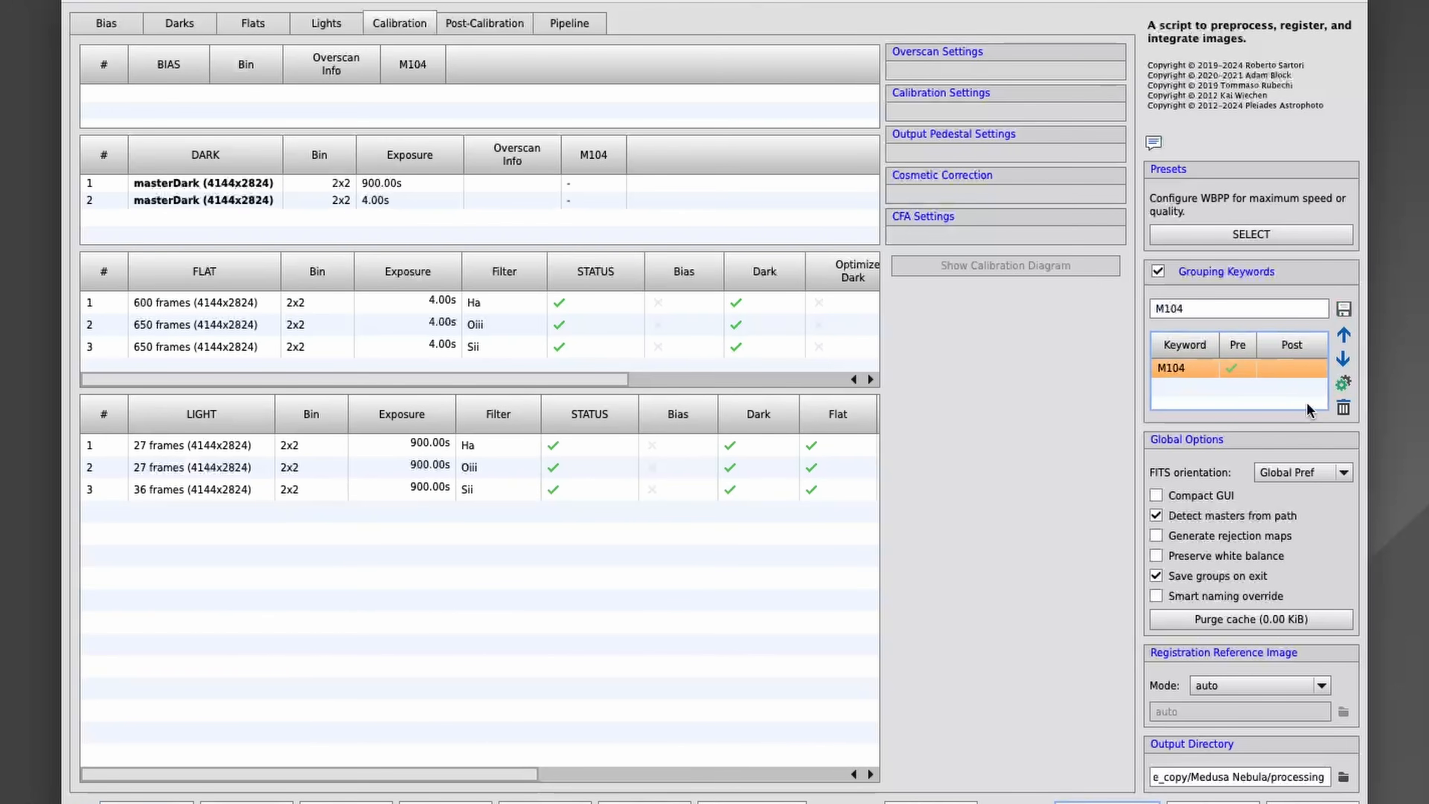
left_click(1343, 408)
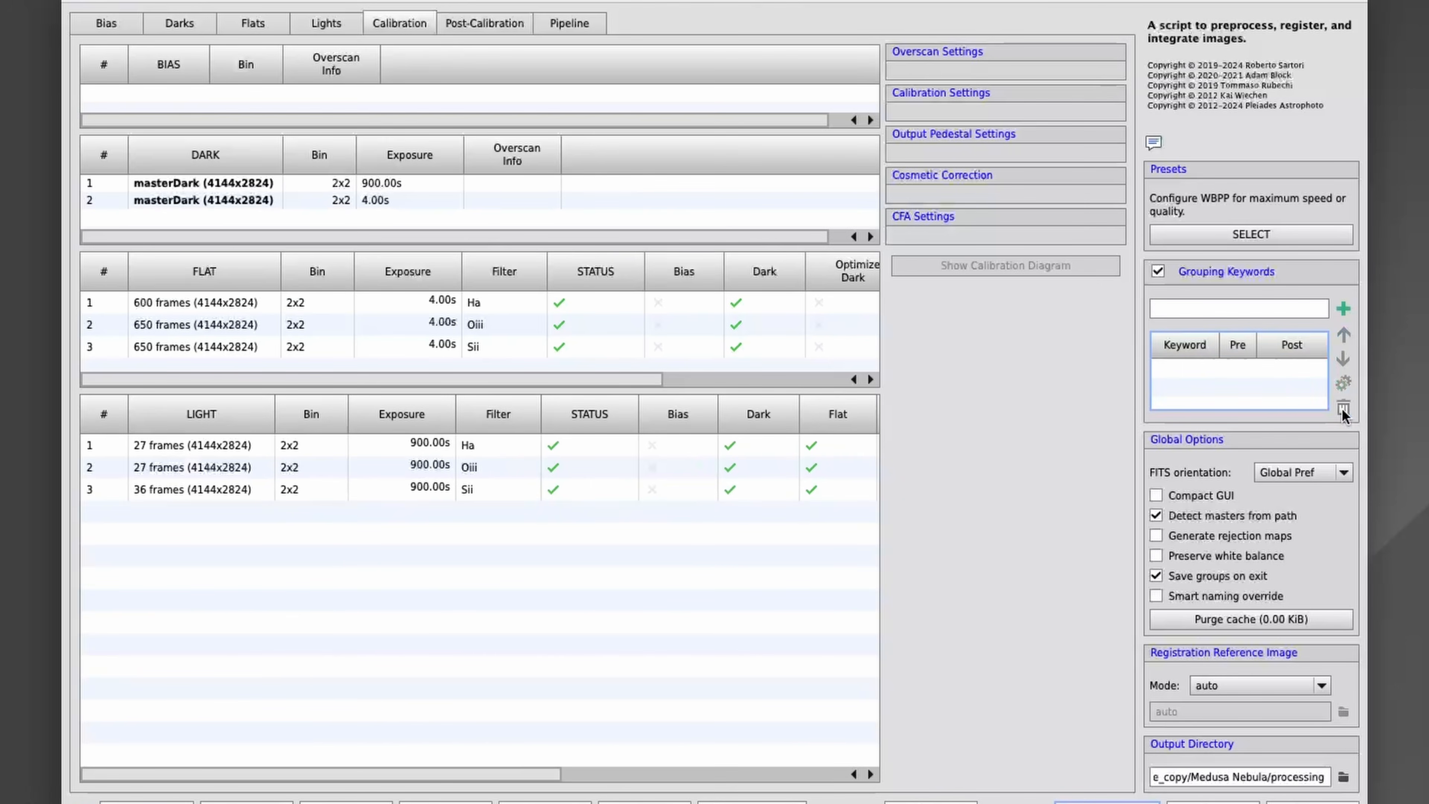
left_click(1343, 310)
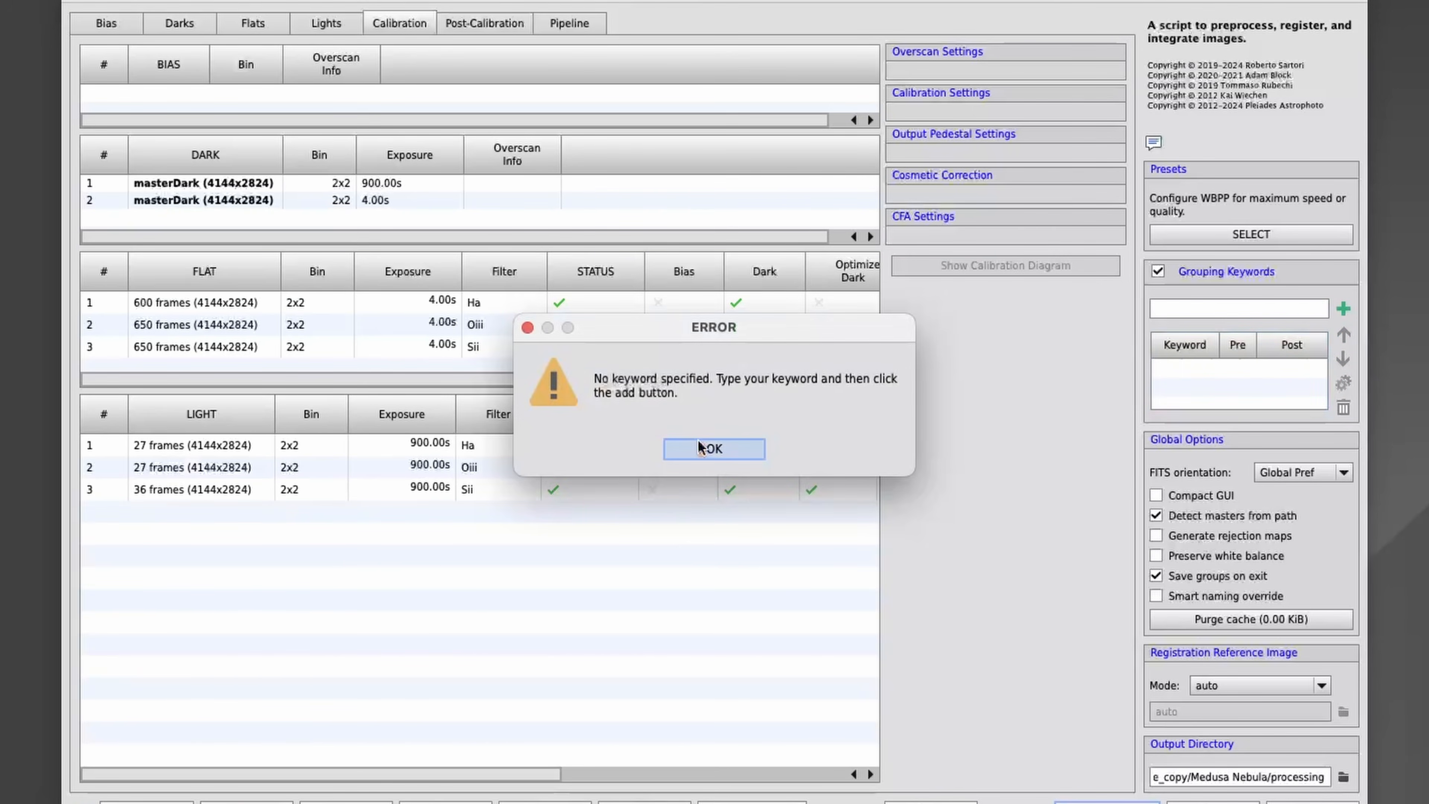
left_click(706, 449)
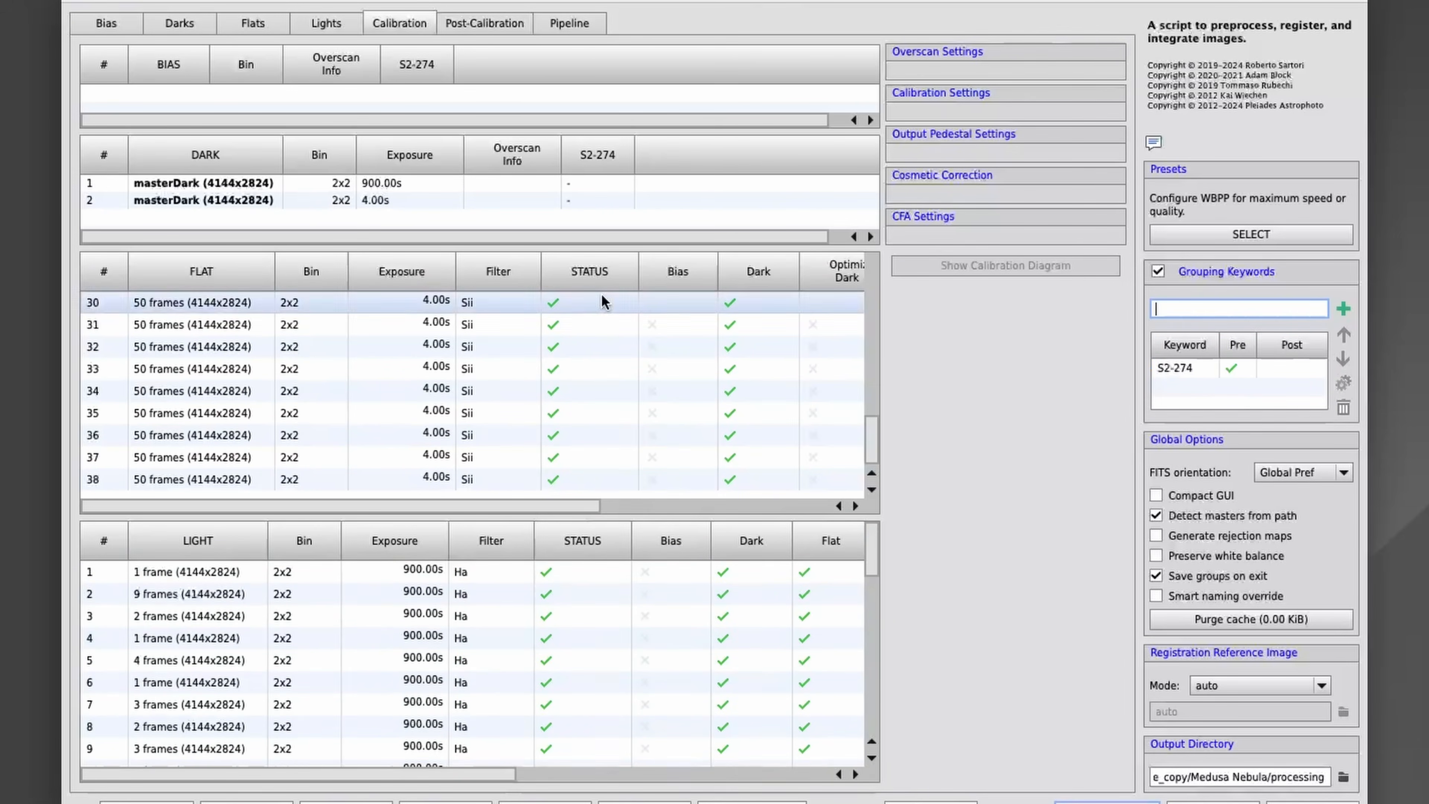
Check the post-calibration setup and run the preprocessing pipeline, continuing past the diagnostic messages.
left_click(485, 24)
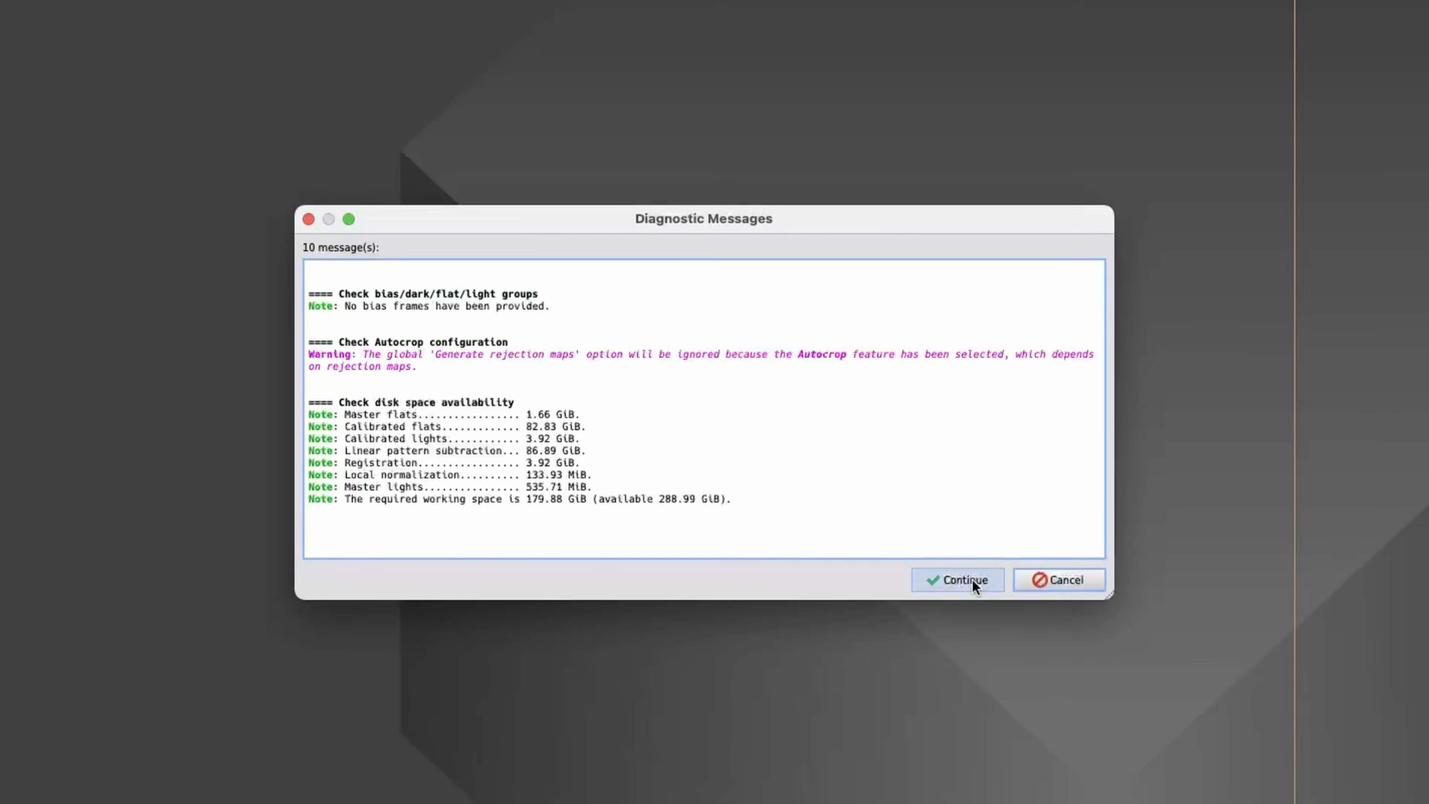
left_click(972, 579)
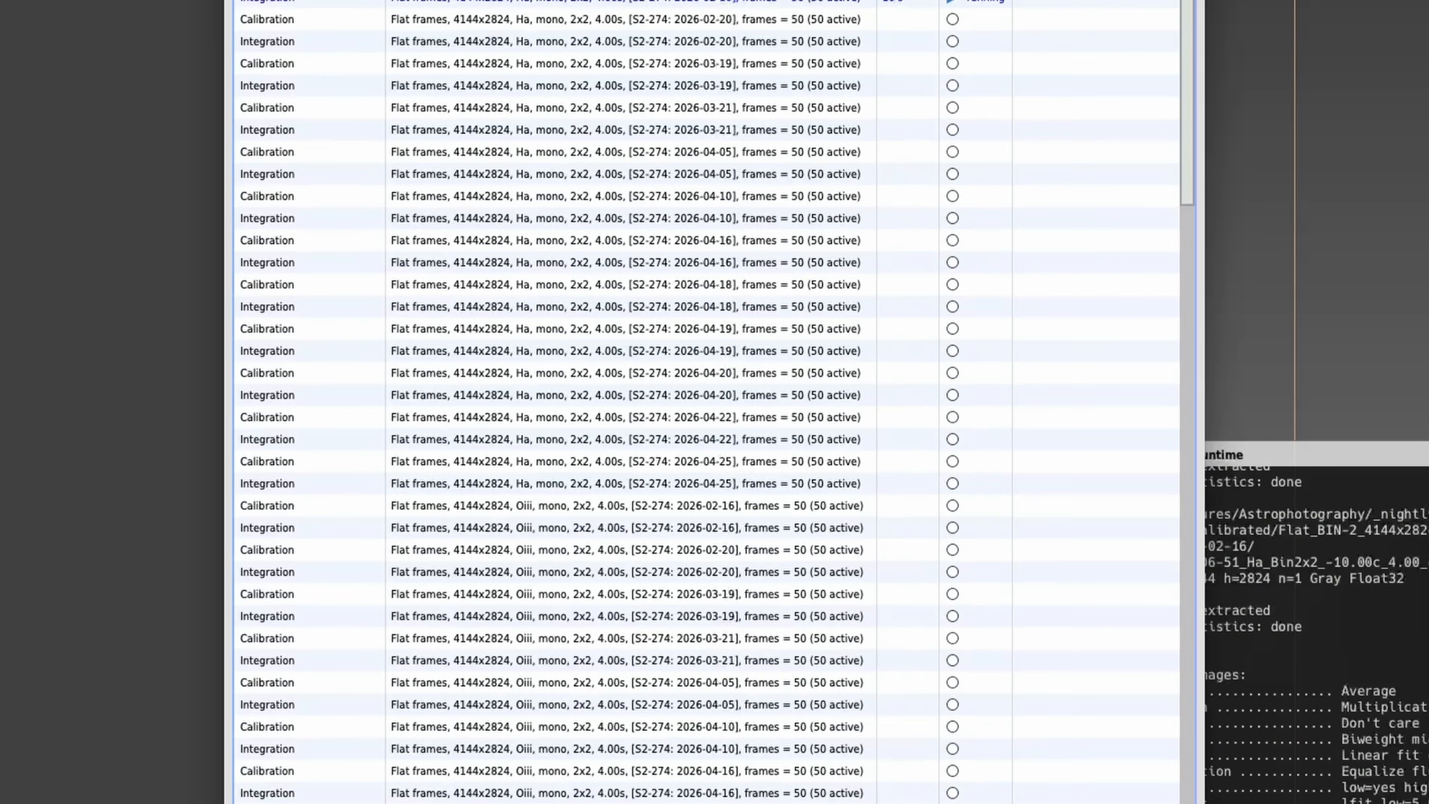